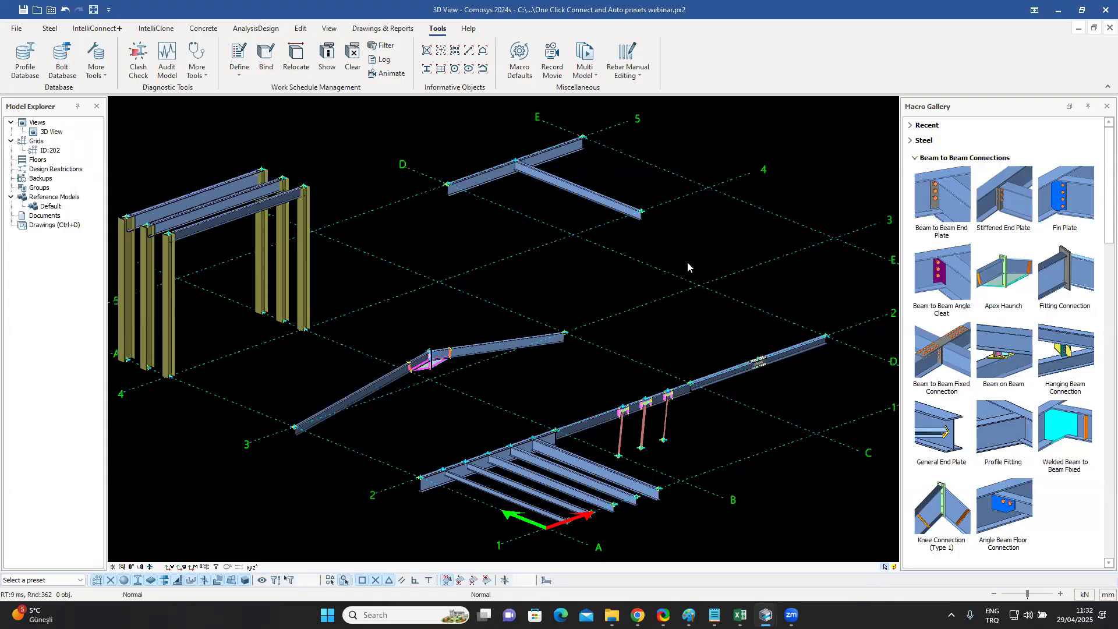
Insert a Stiffened End Plate connection between the main beam and the secondary beam meeting it near grid line 5.
middle_drag(574, 224, 575, 260)
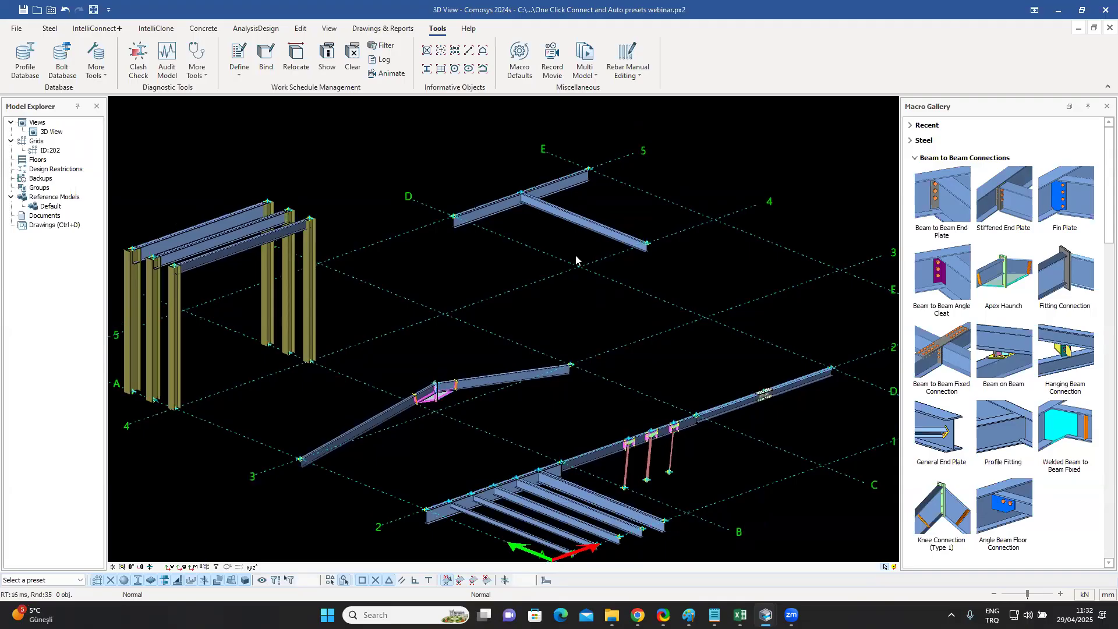
scroll(544, 219, up, 5)
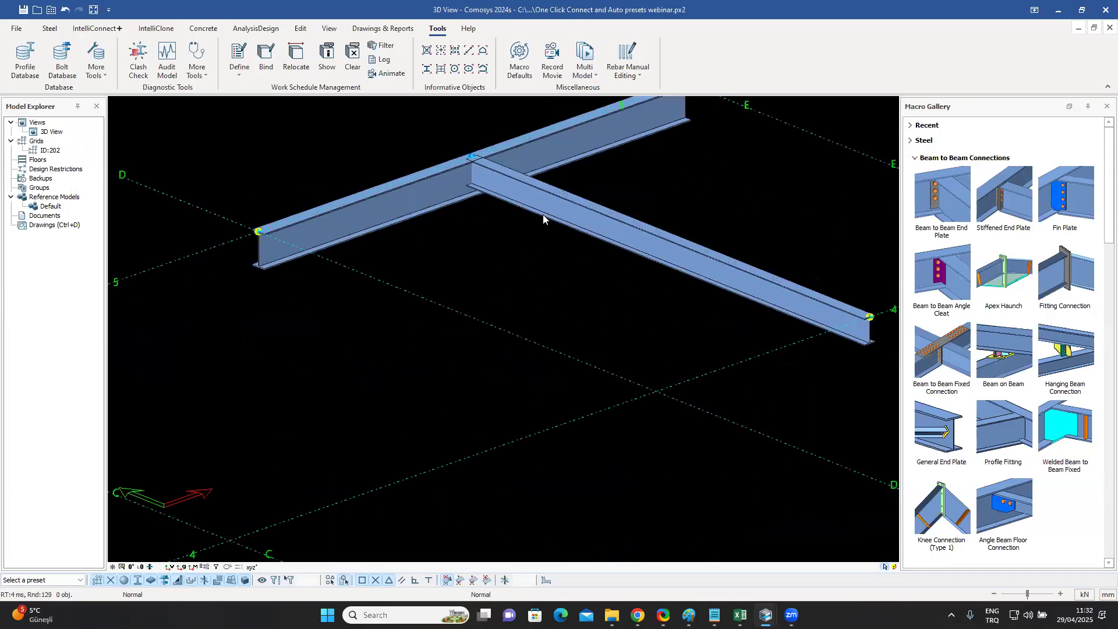
middle_drag(543, 219, 556, 270)
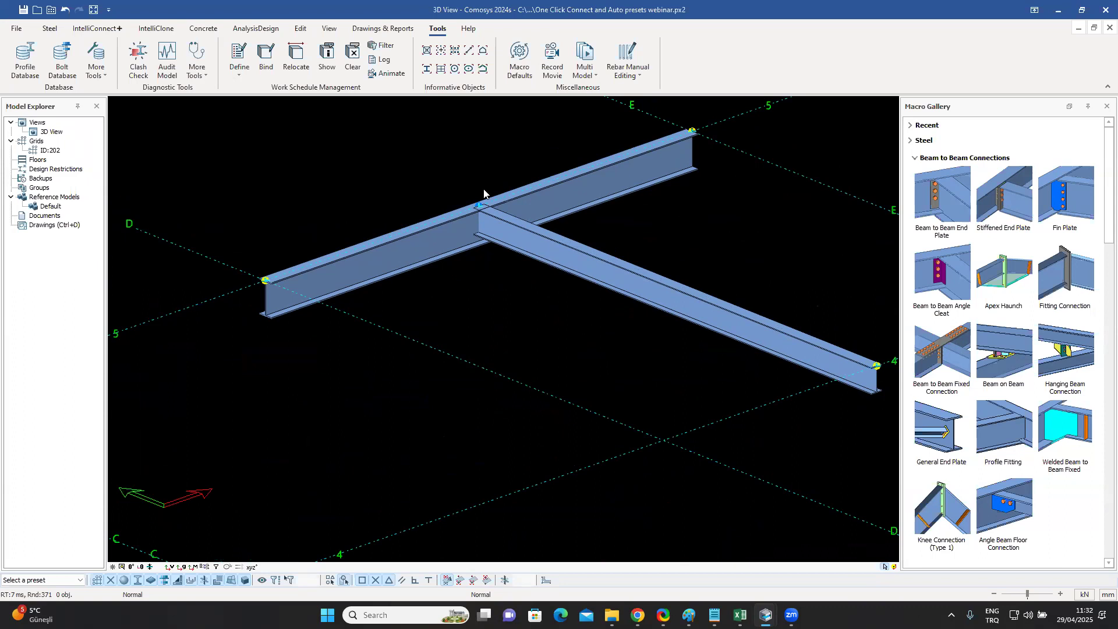
scroll(598, 245, up, 3)
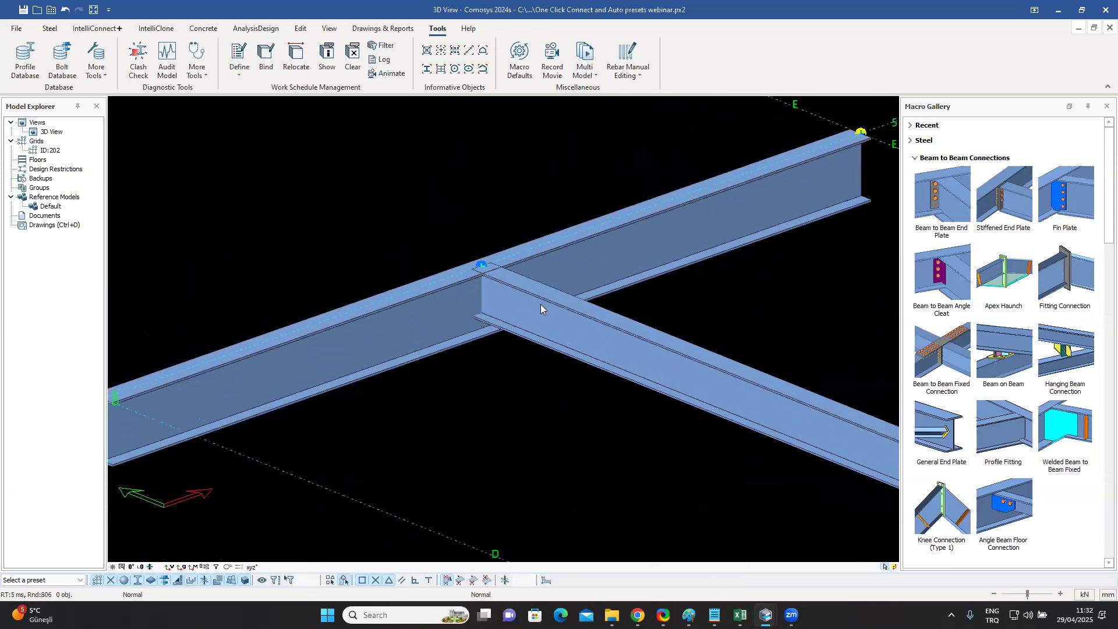
scroll(540, 304, up, 1)
click(1008, 205)
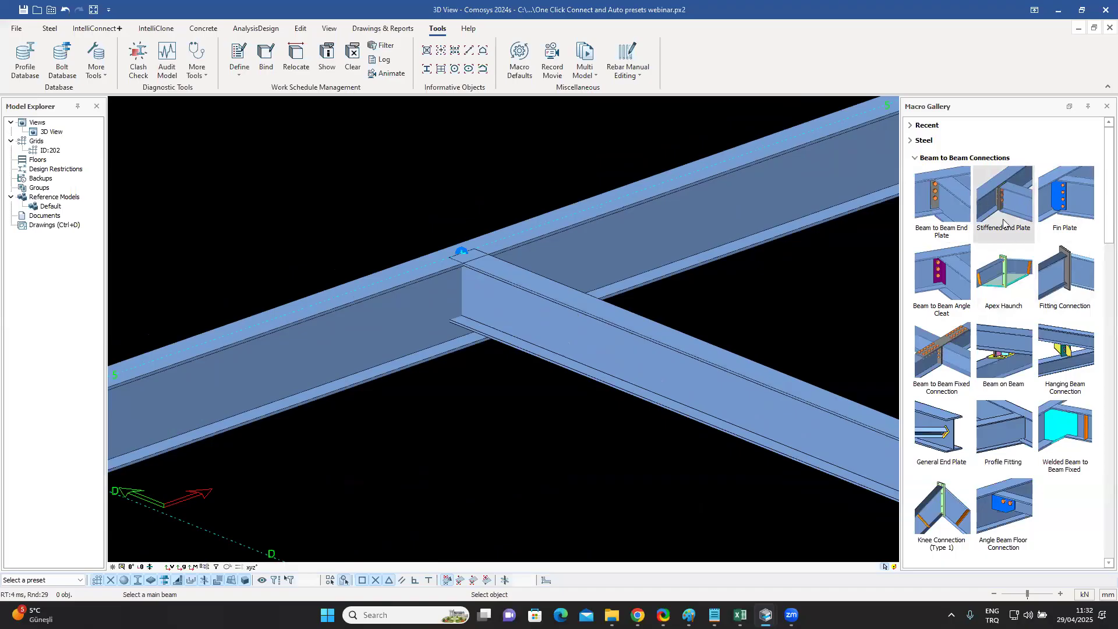
click(417, 305)
click(530, 312)
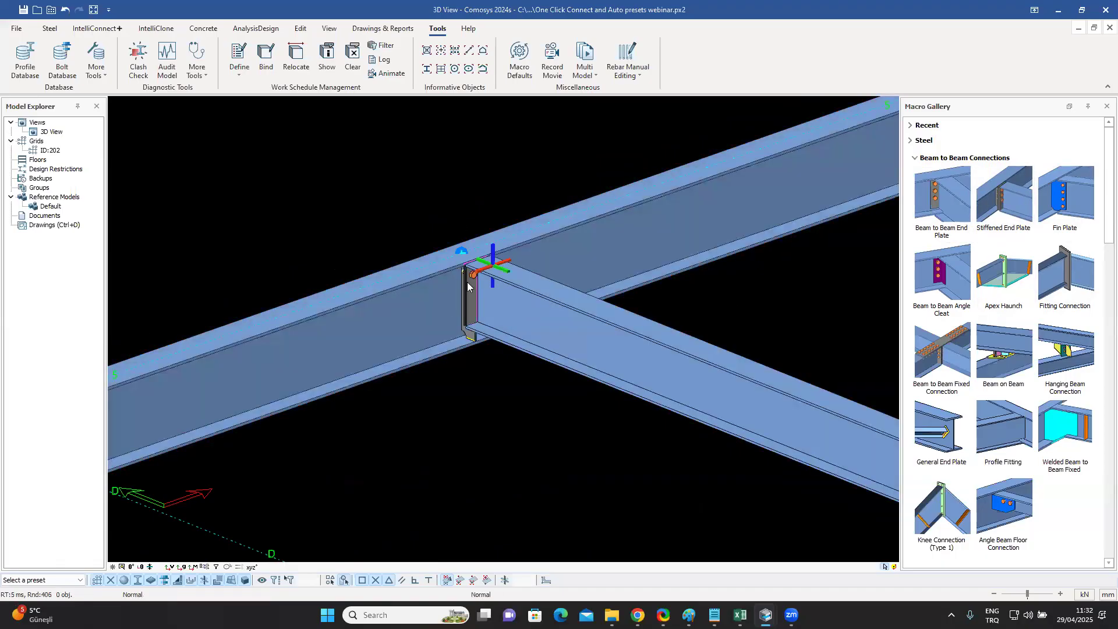
Open the stiffened end plate connection's properties and set the end plate thickness to 10, applying the change.
scroll(469, 283, up, 5)
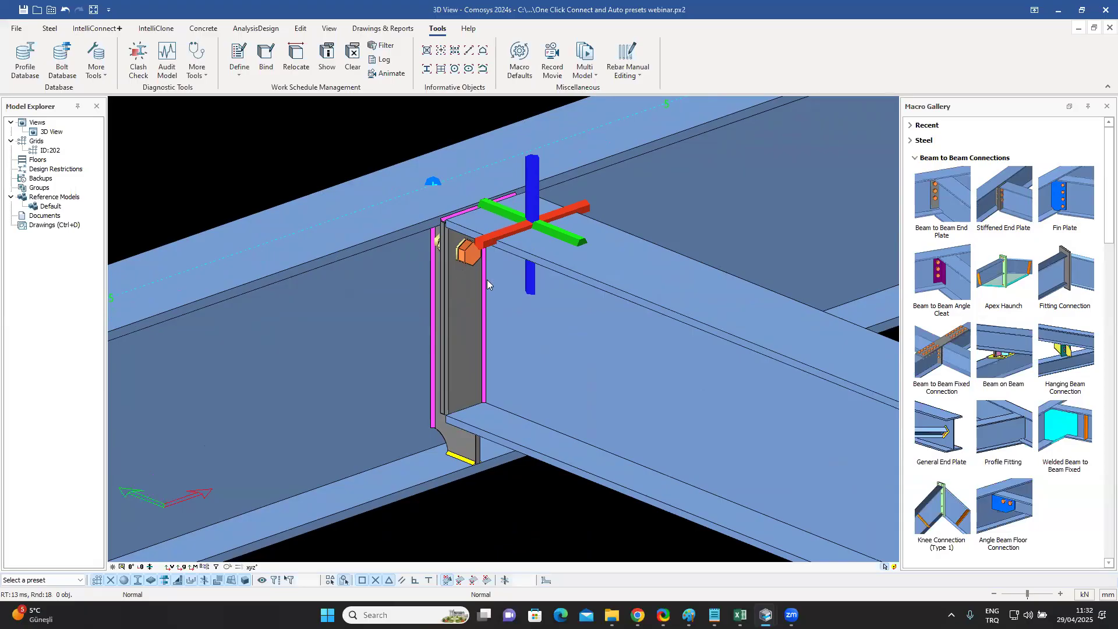
scroll(487, 279, down, 2)
middle_drag(477, 302, 387, 311)
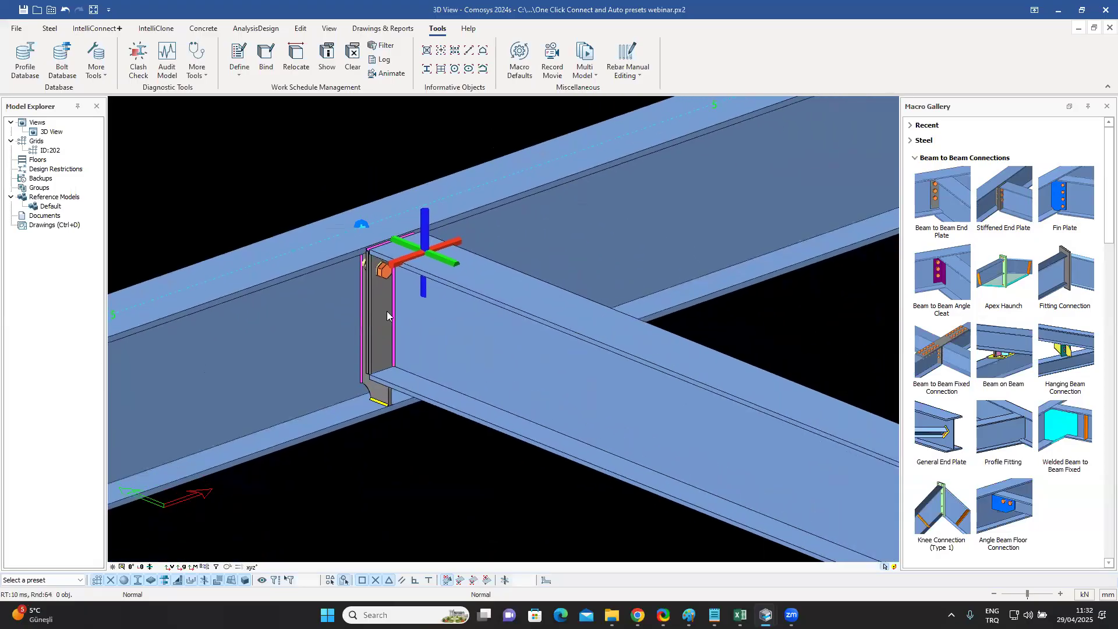
click(424, 227)
double_click(424, 224)
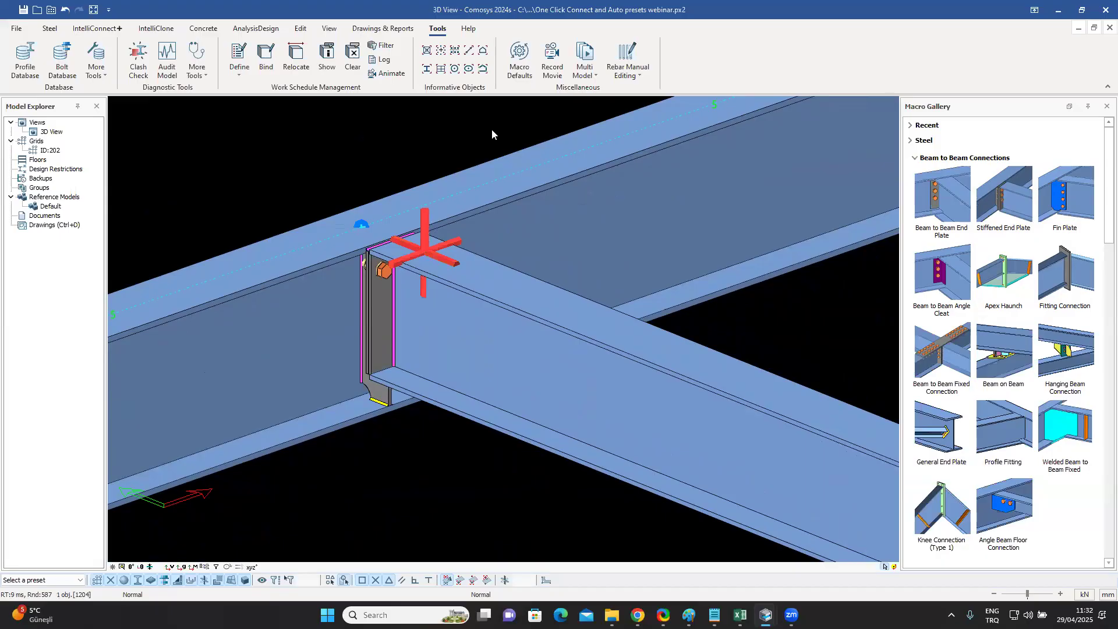
drag(330, 13, 960, 94)
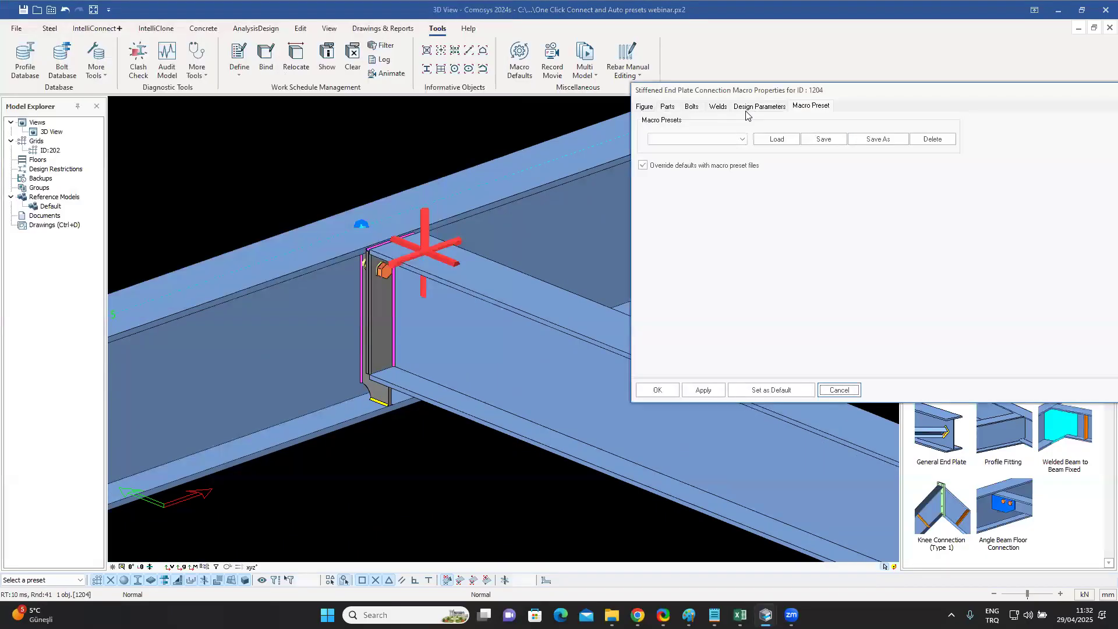
click(647, 109)
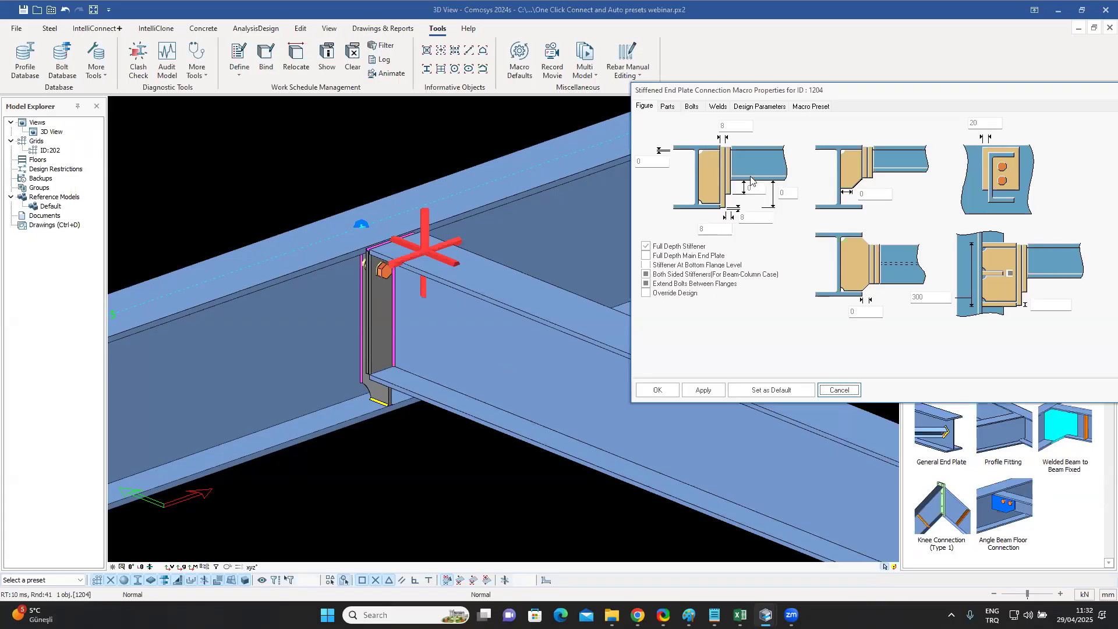
drag(733, 128, 704, 128)
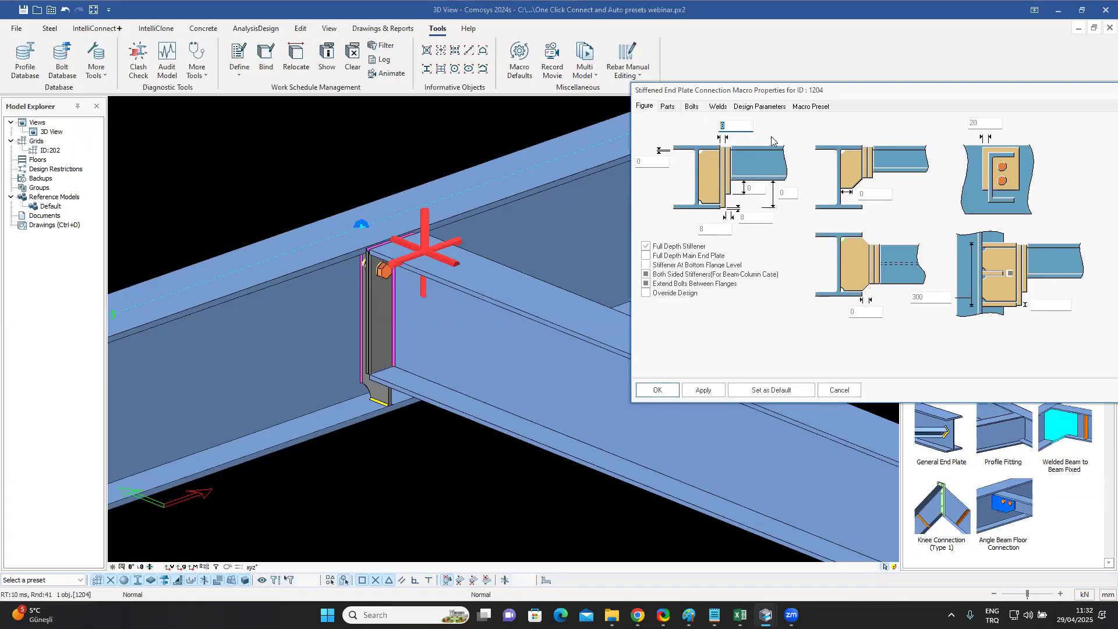
text(10)
click(703, 394)
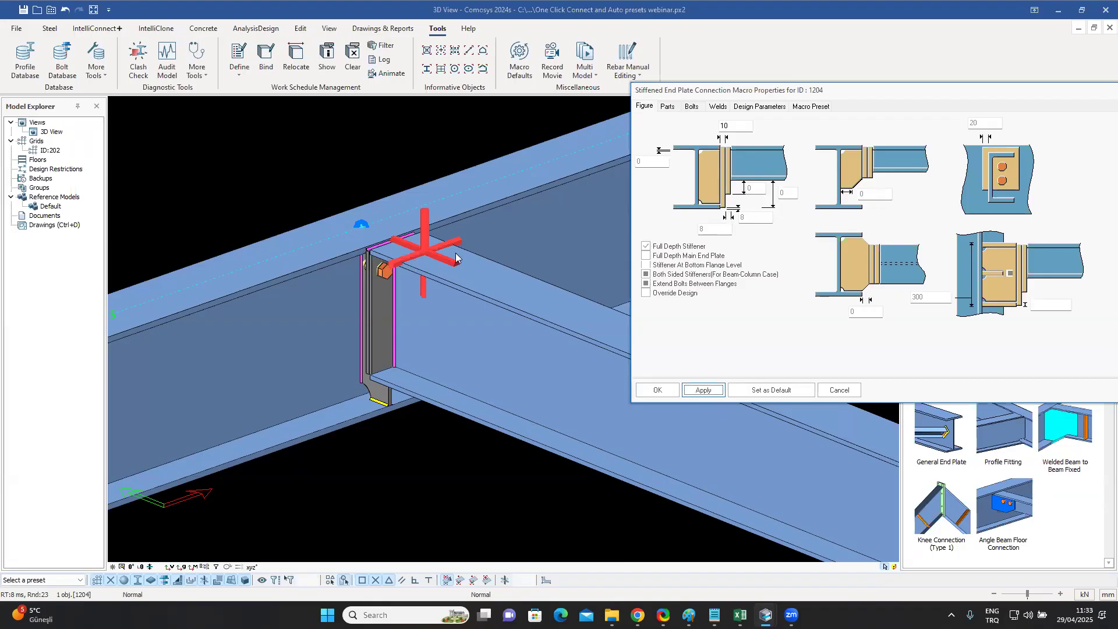
Set the connection's vertical bolt spacing to 2*60, apply it and close the connection properties.
click(691, 106)
click(939, 192)
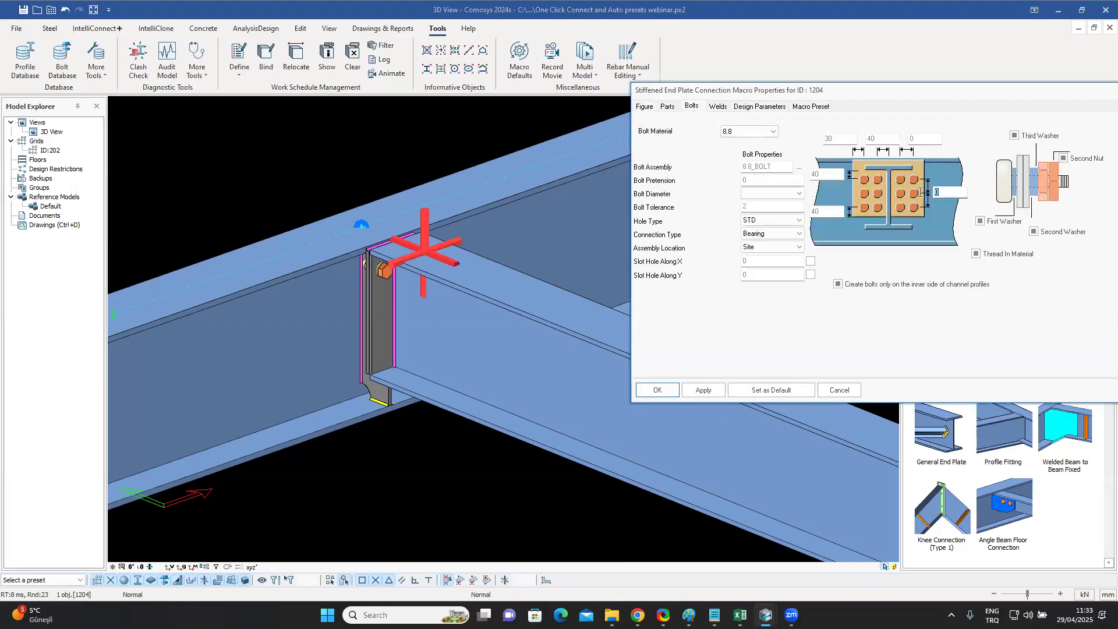
text(60 60)
click(702, 392)
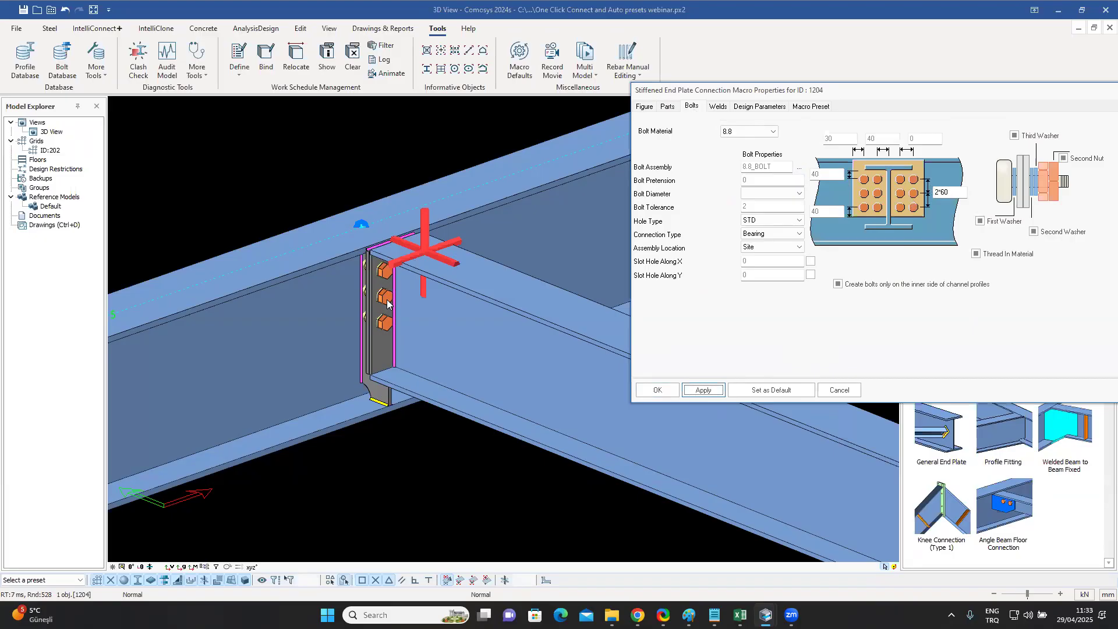
click(799, 194)
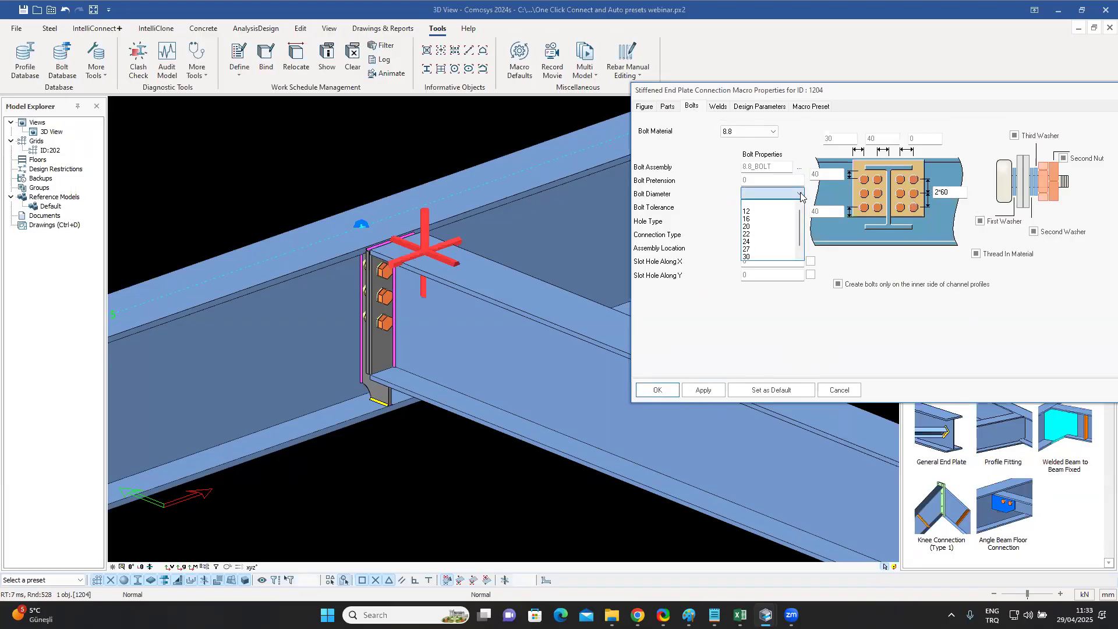
click(800, 194)
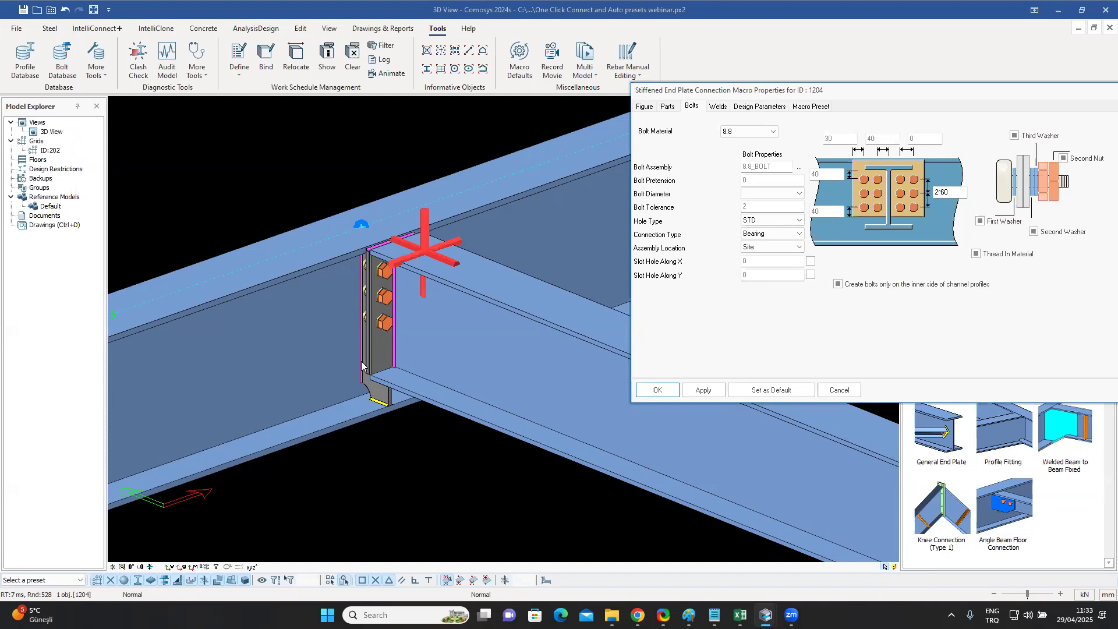
click(836, 390)
click(351, 172)
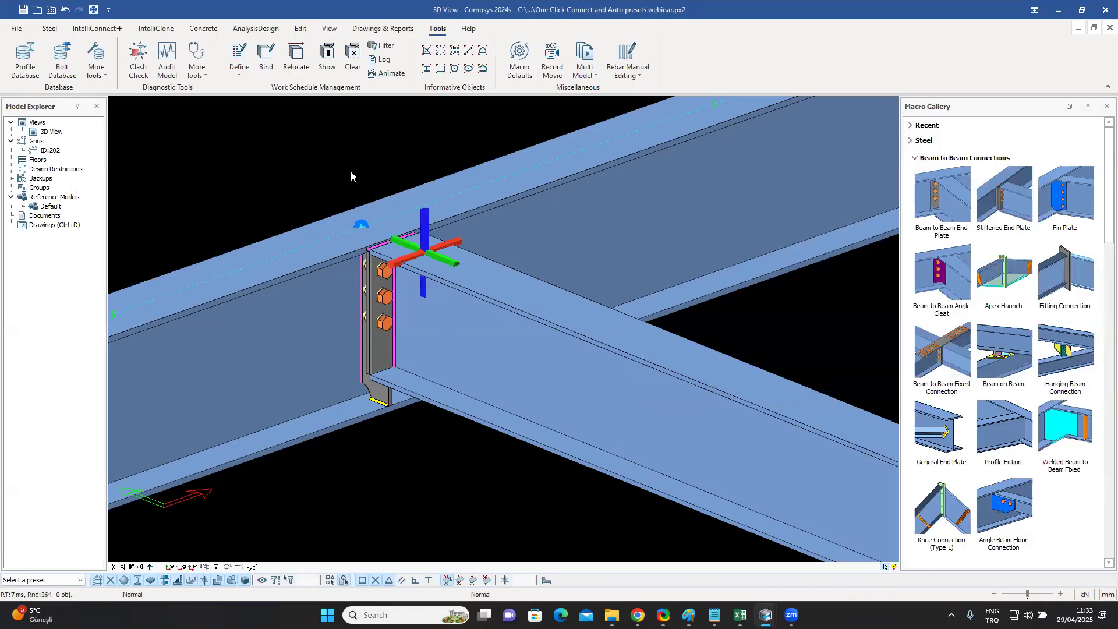
Check the assembly and diameter of the end plate's bolt group in its properties.
scroll(390, 285, up, 3)
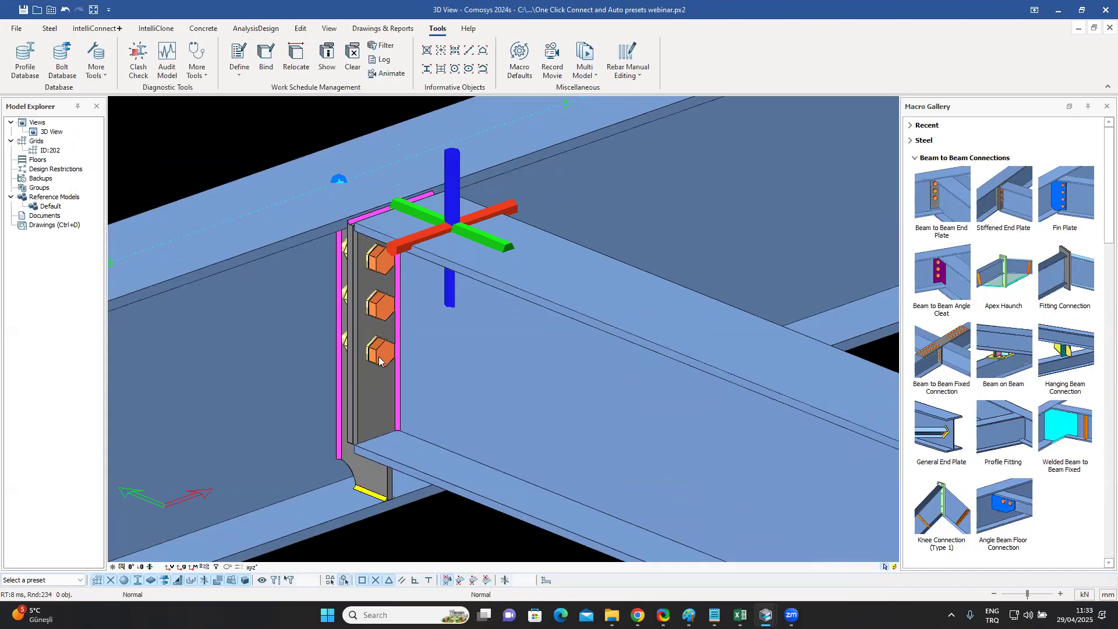
click(384, 309)
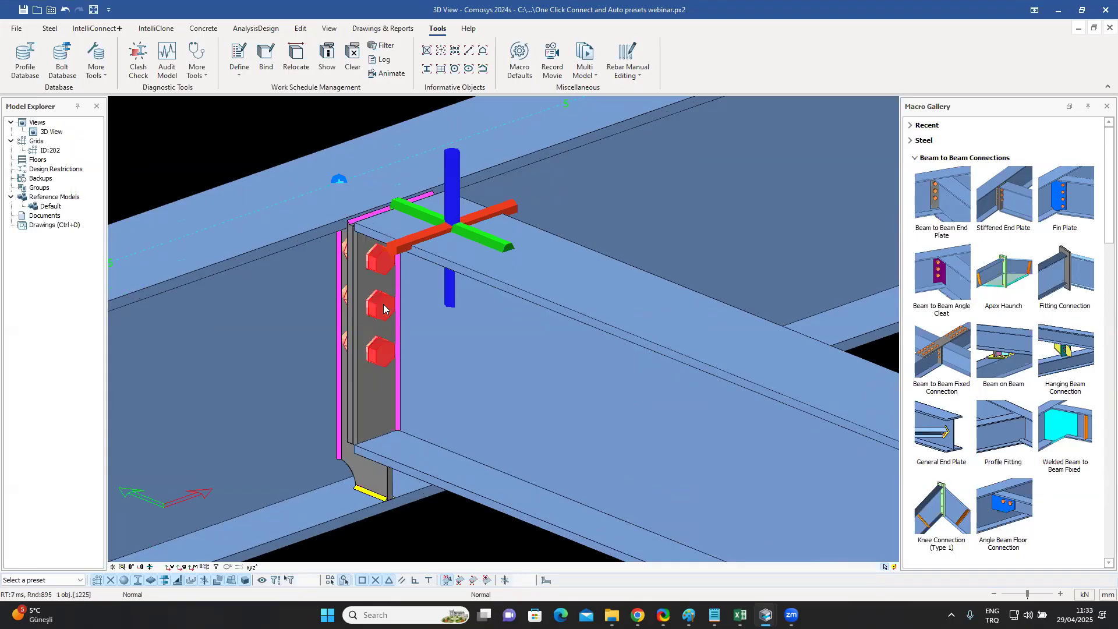
double_click(384, 309)
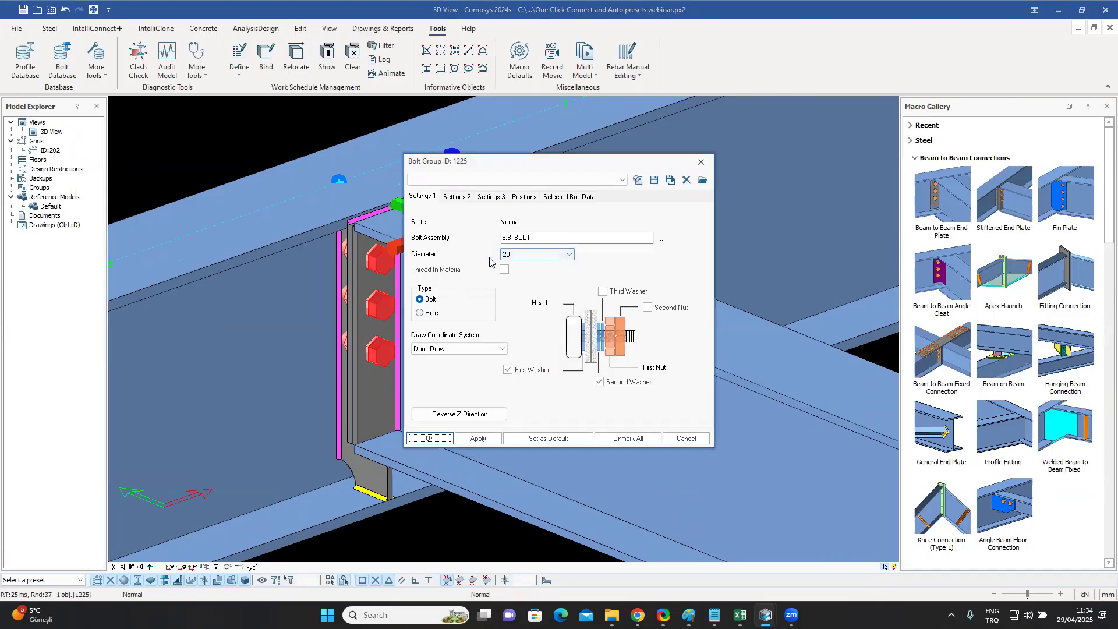
click(700, 163)
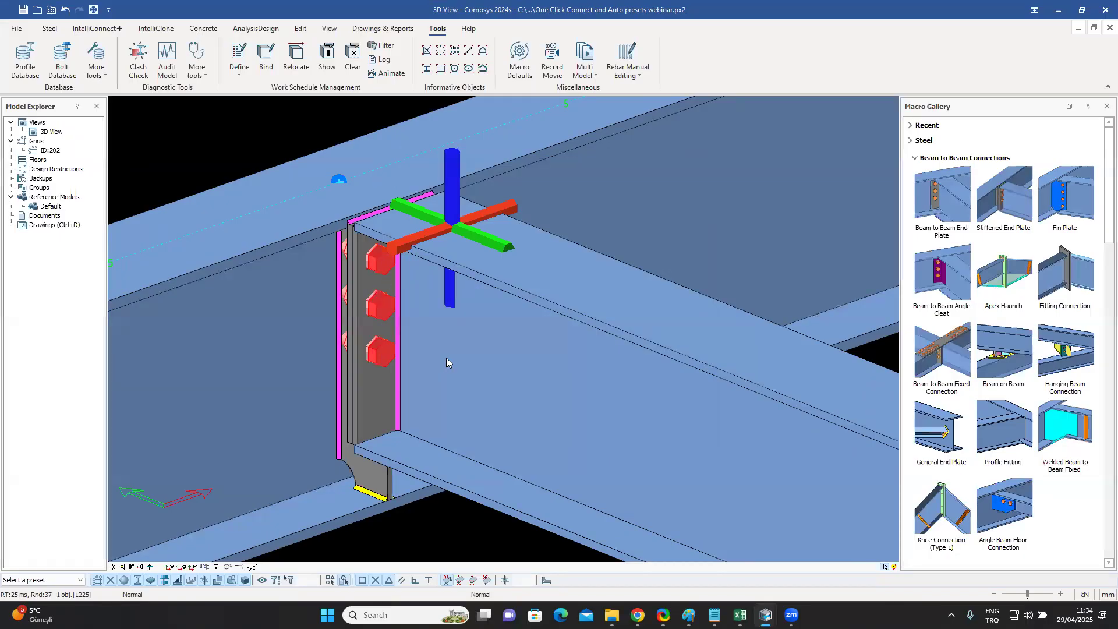
Examine the stiffened end plate connection up close and the overall layout of the steel framing model.
middle_drag(443, 359, 500, 339)
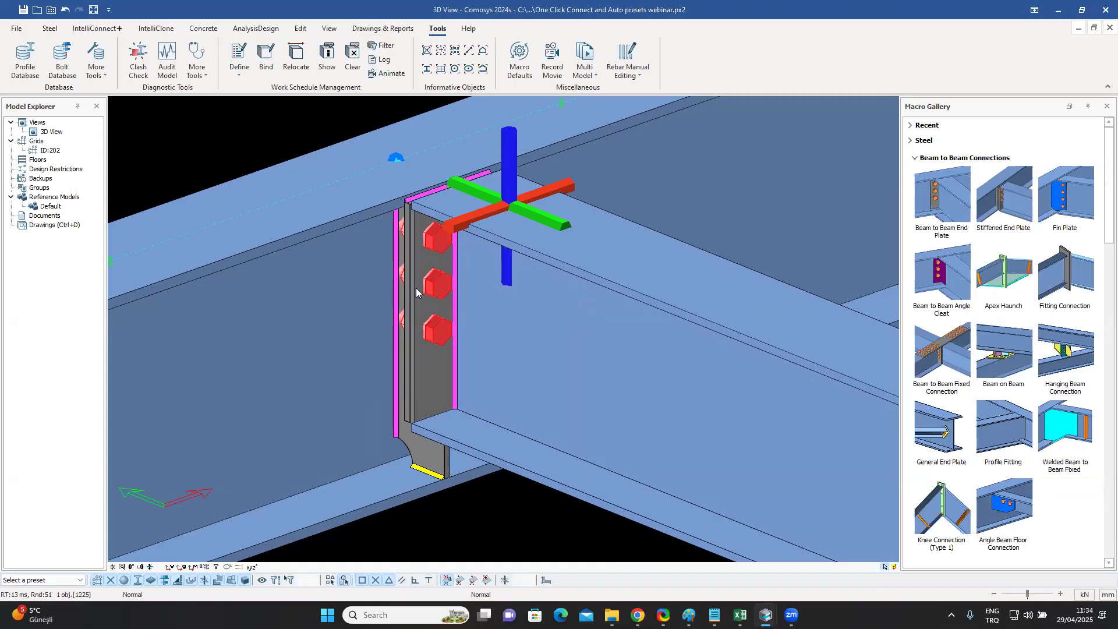
scroll(437, 359, down, 3)
middle_drag(442, 359, 416, 330)
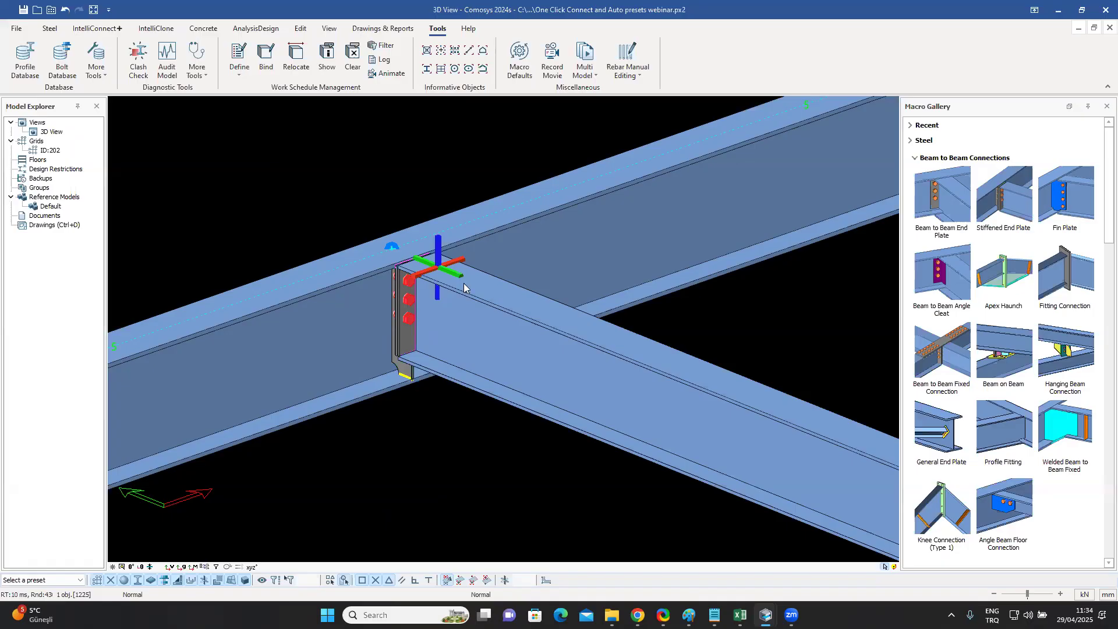
scroll(460, 281, down, 5)
scroll(442, 276, down, 6)
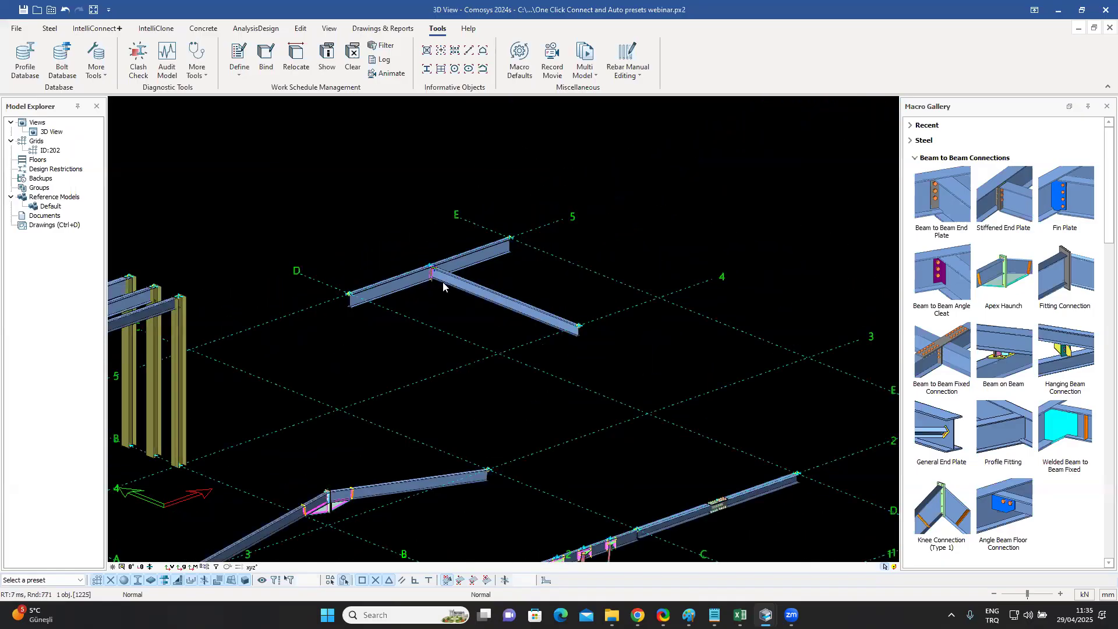
scroll(444, 321, up, 5)
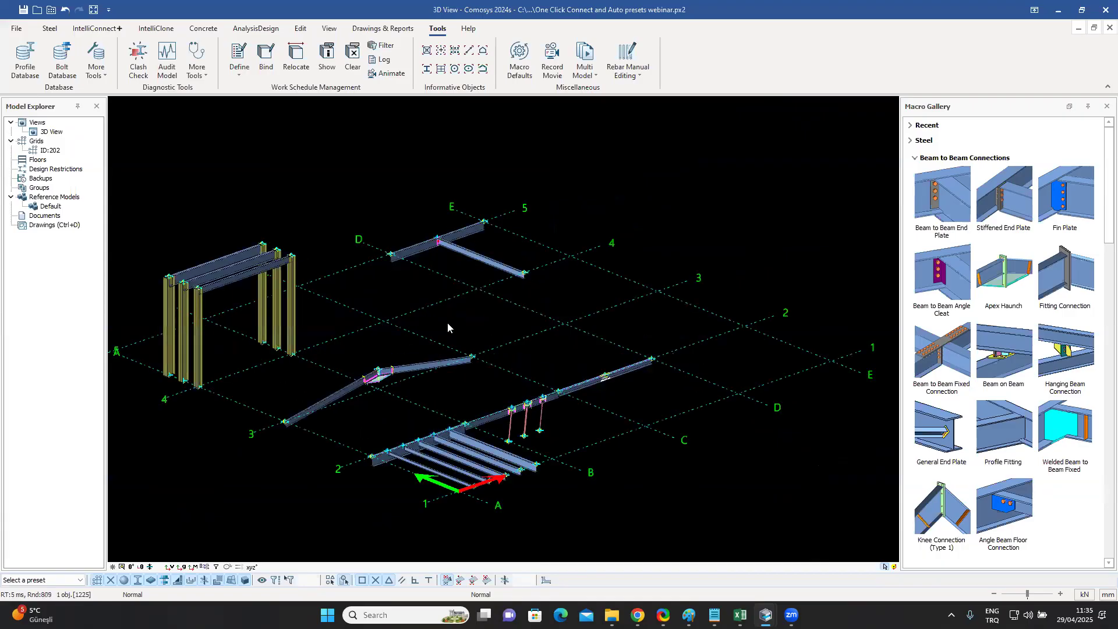
middle_drag(502, 312, 527, 292)
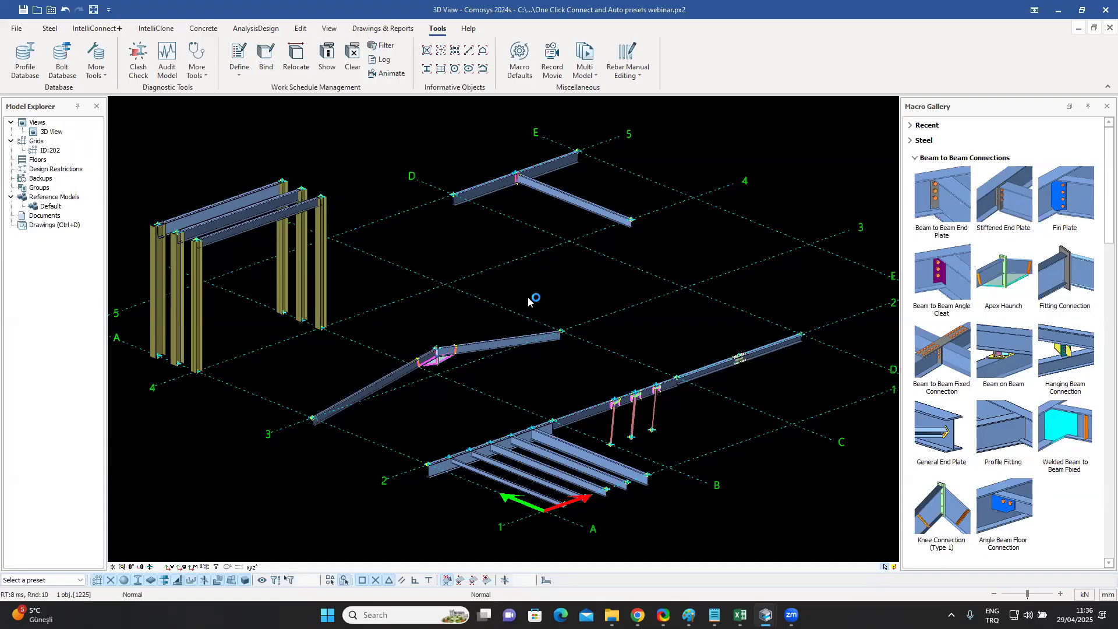
scroll(529, 300, up, 2)
scroll(530, 300, down, 3)
middle_drag(531, 303, 520, 302)
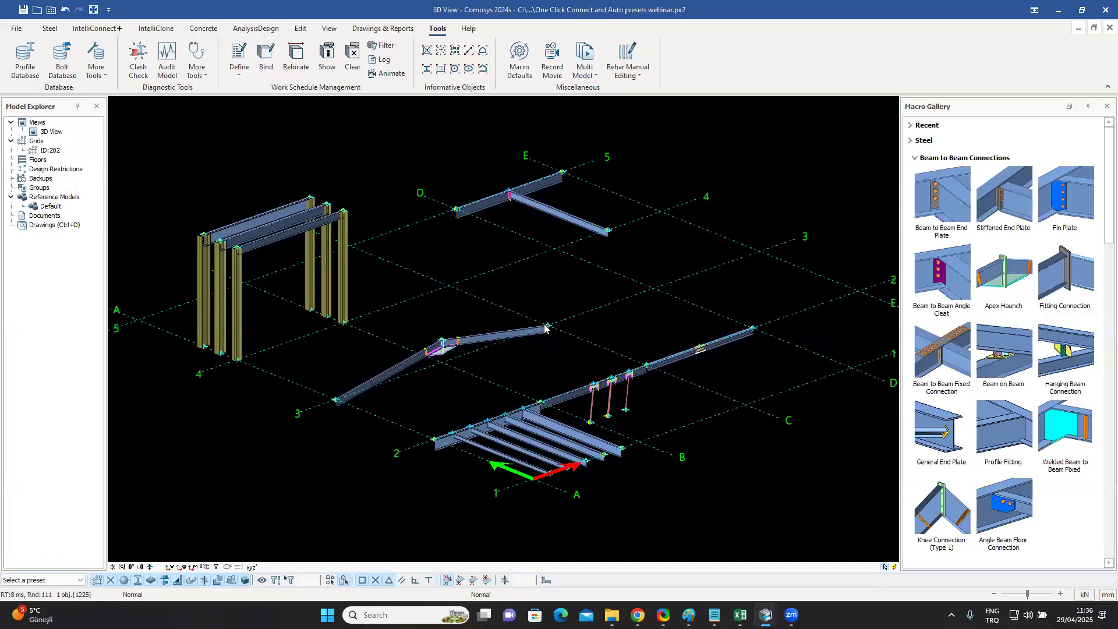
Open the project preferences and review the Design Parameters and Deflection Criteria settings.
click(15, 28)
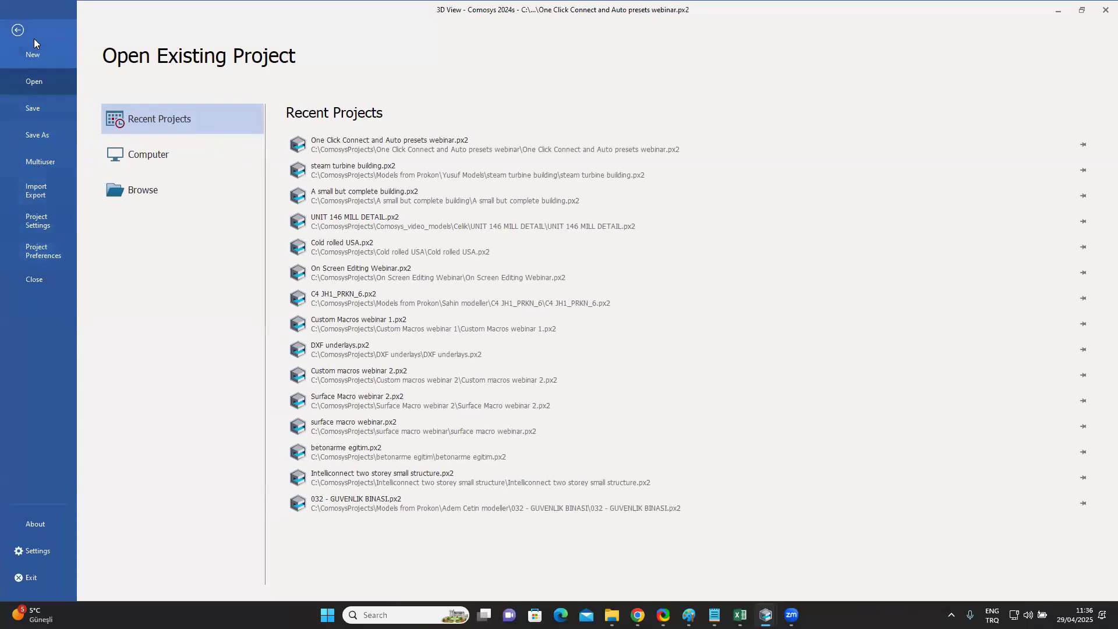
click(37, 249)
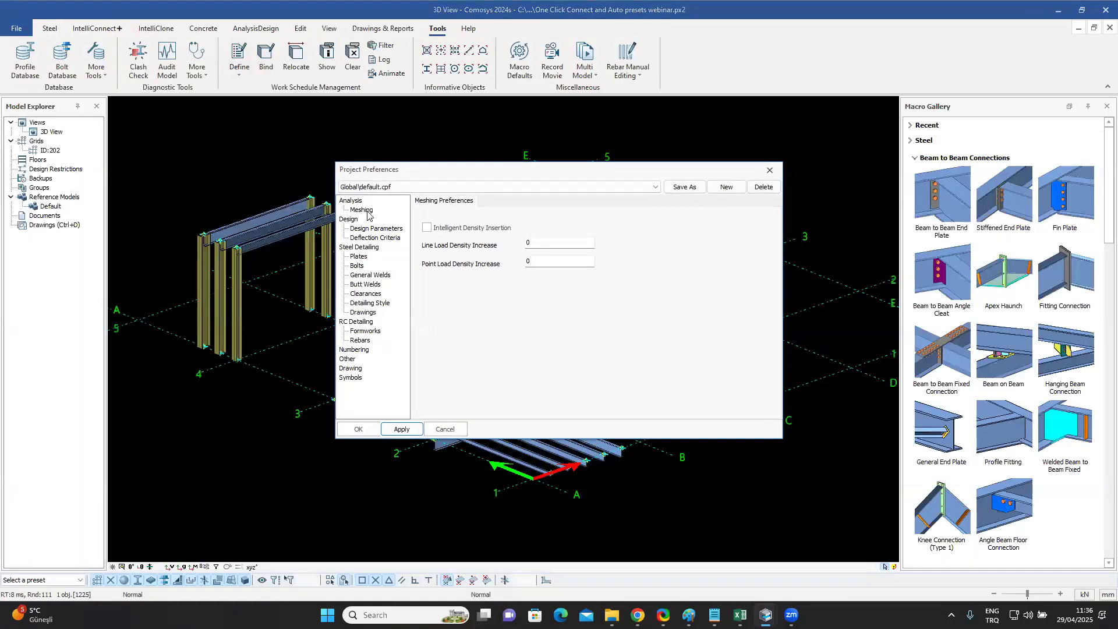
click(371, 228)
click(368, 238)
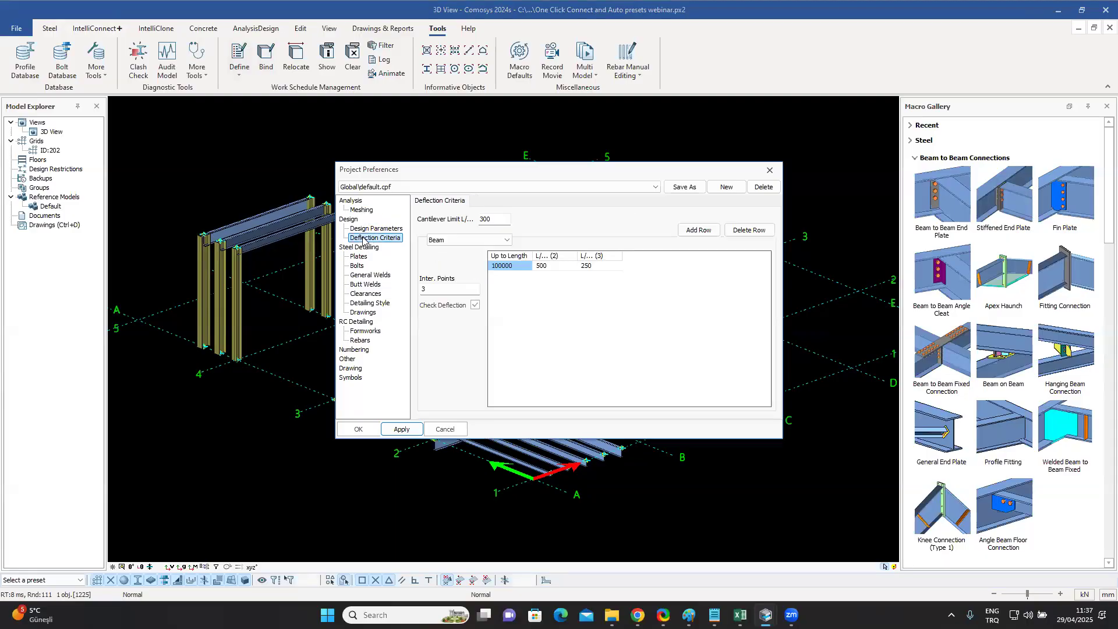
Review the steel detailing preferences for plates, bolts, clearances and detailing style.
click(359, 256)
click(356, 266)
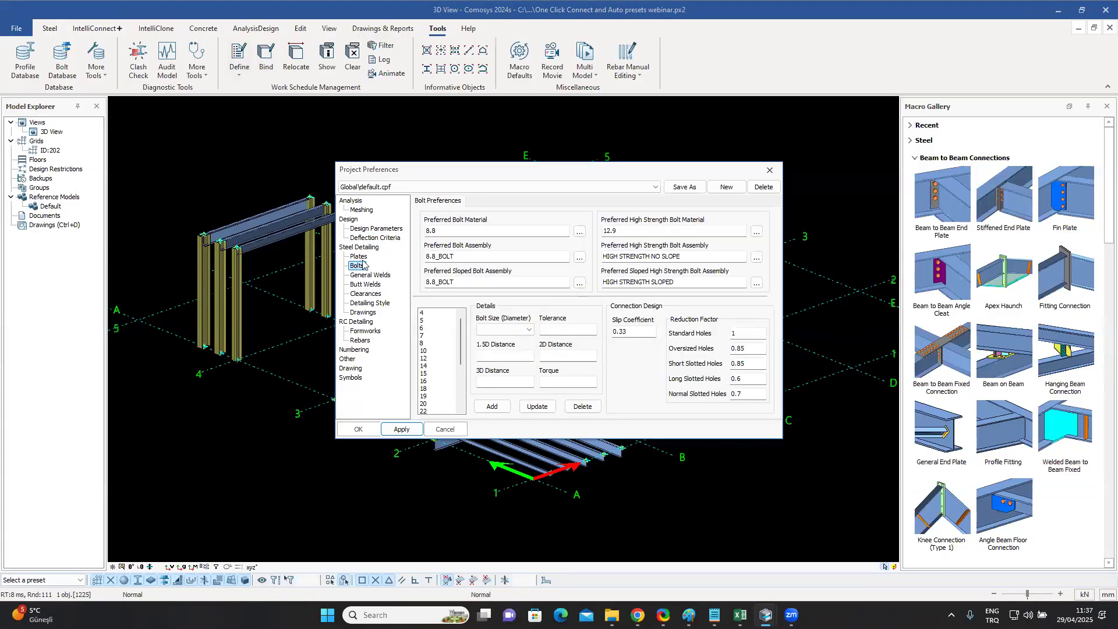
click(359, 256)
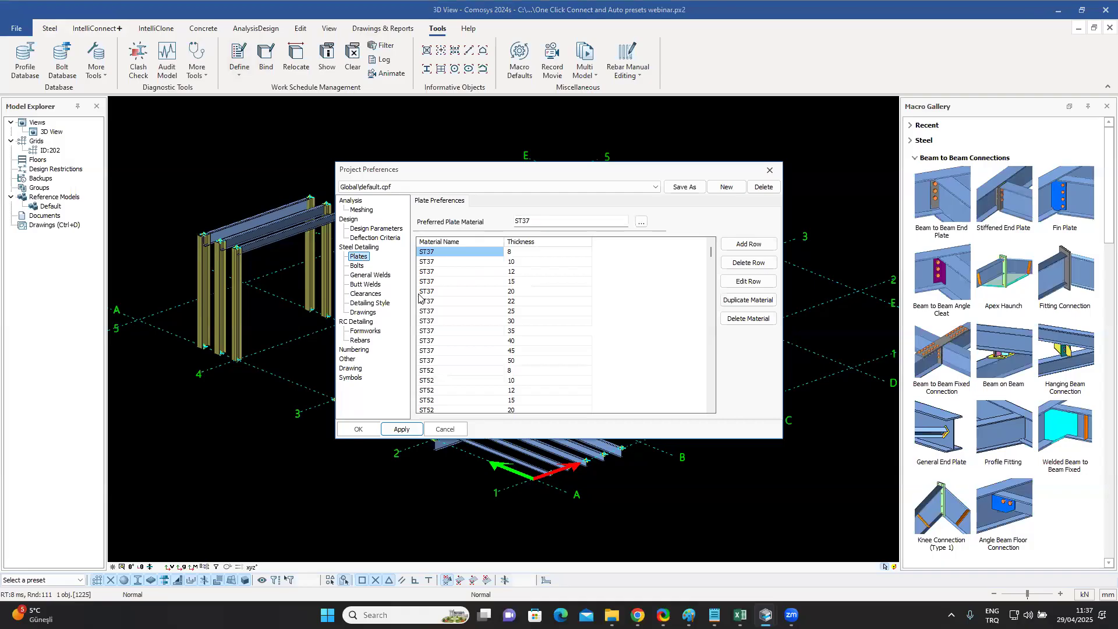
click(361, 267)
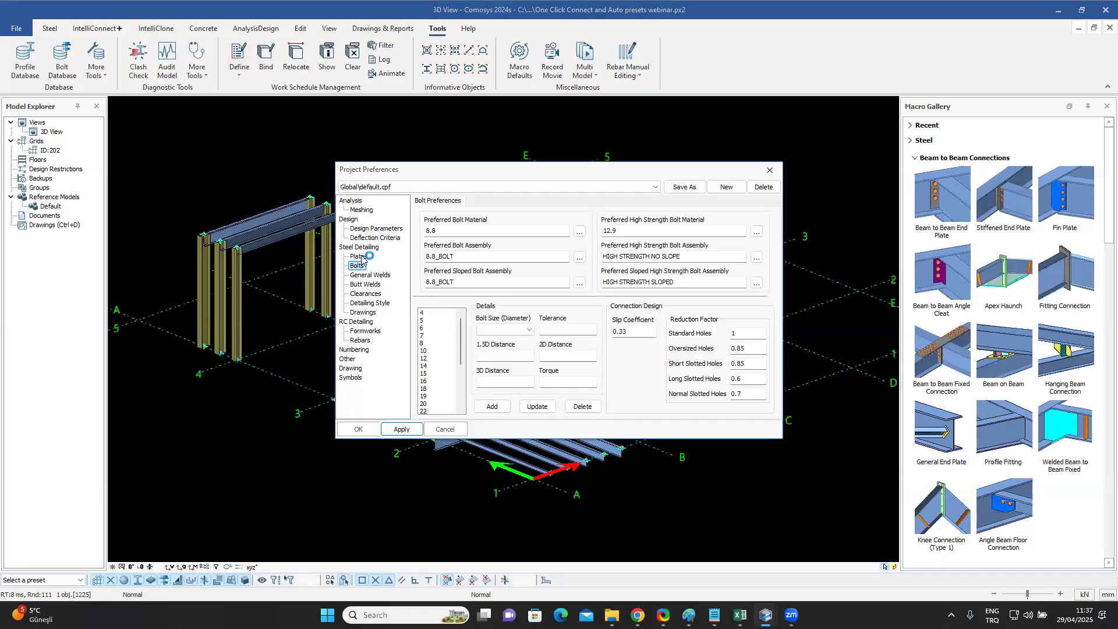
click(369, 293)
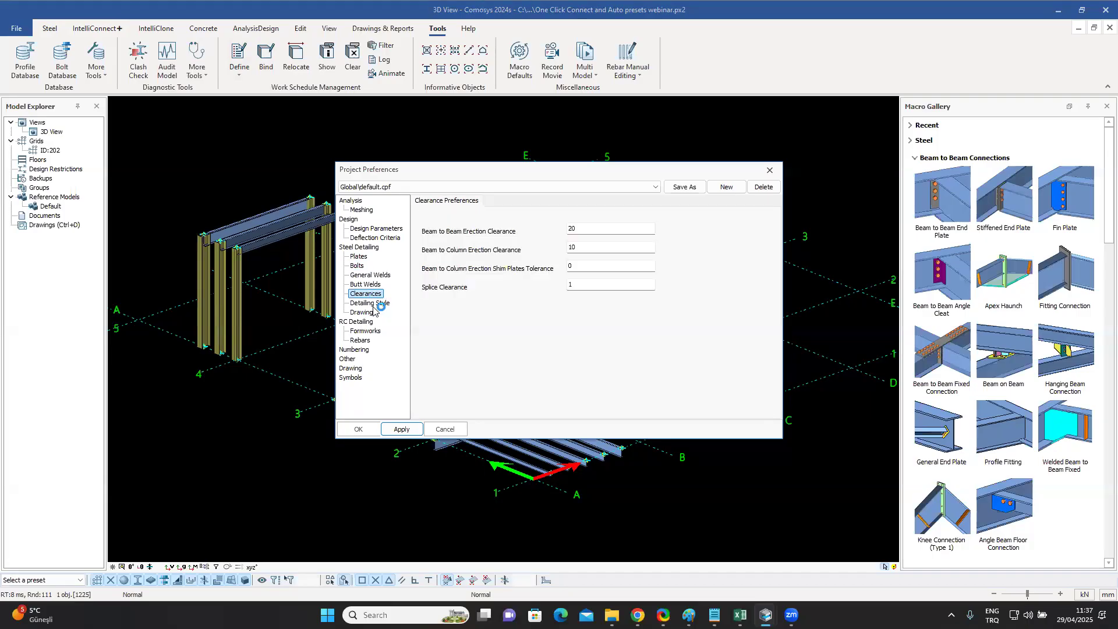
click(374, 304)
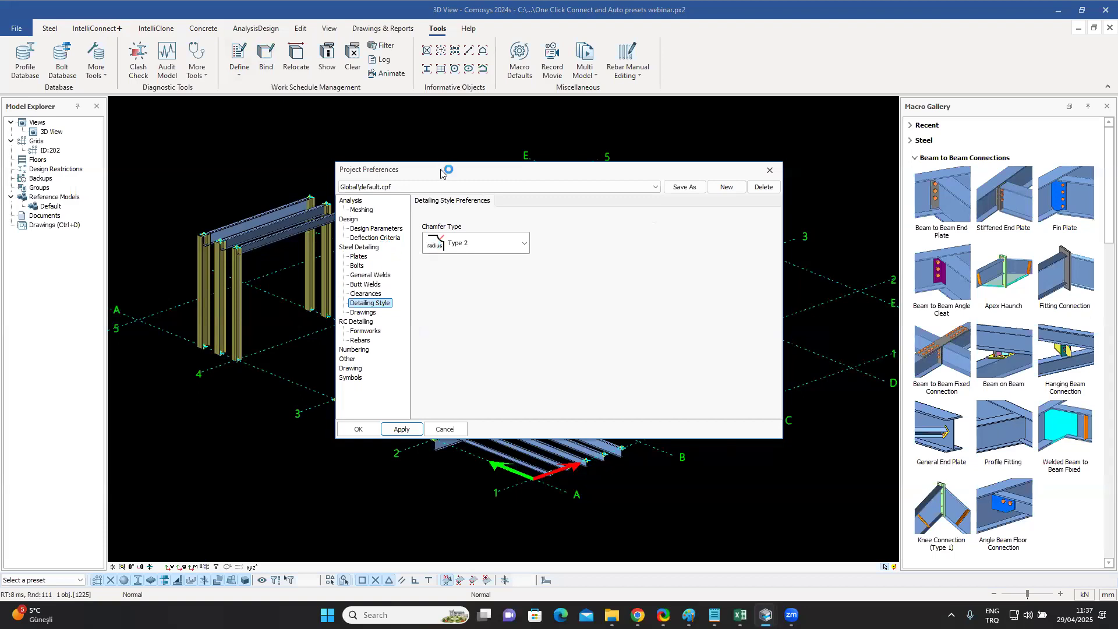
drag(441, 172, 467, 169)
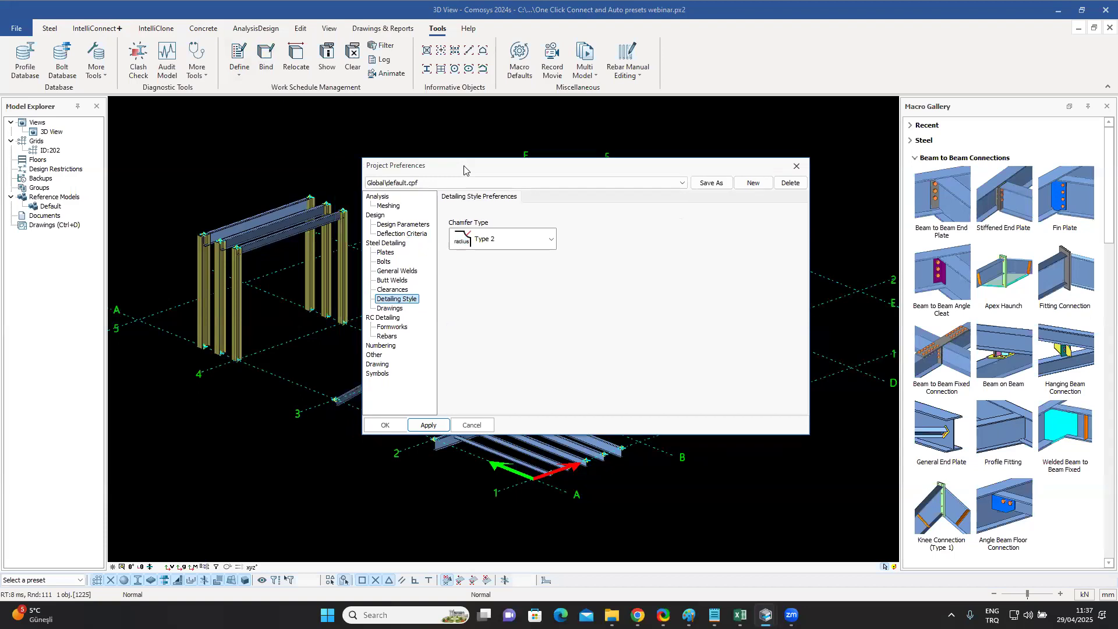
Check the bolt preferences for bolt size 20 and close the project preferences without changes.
click(385, 261)
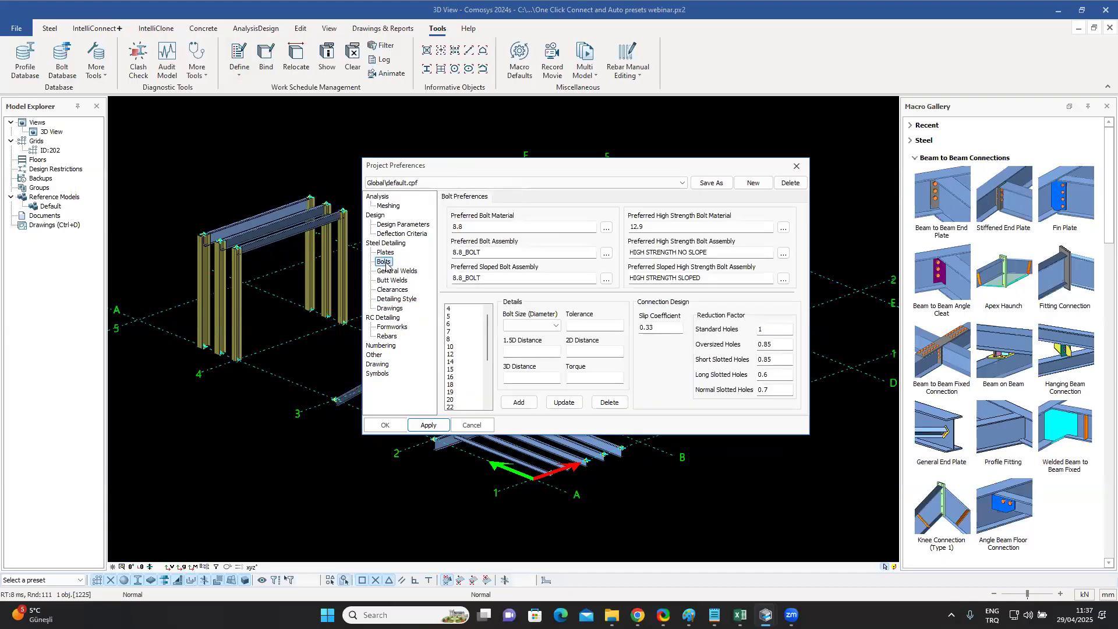
click(455, 399)
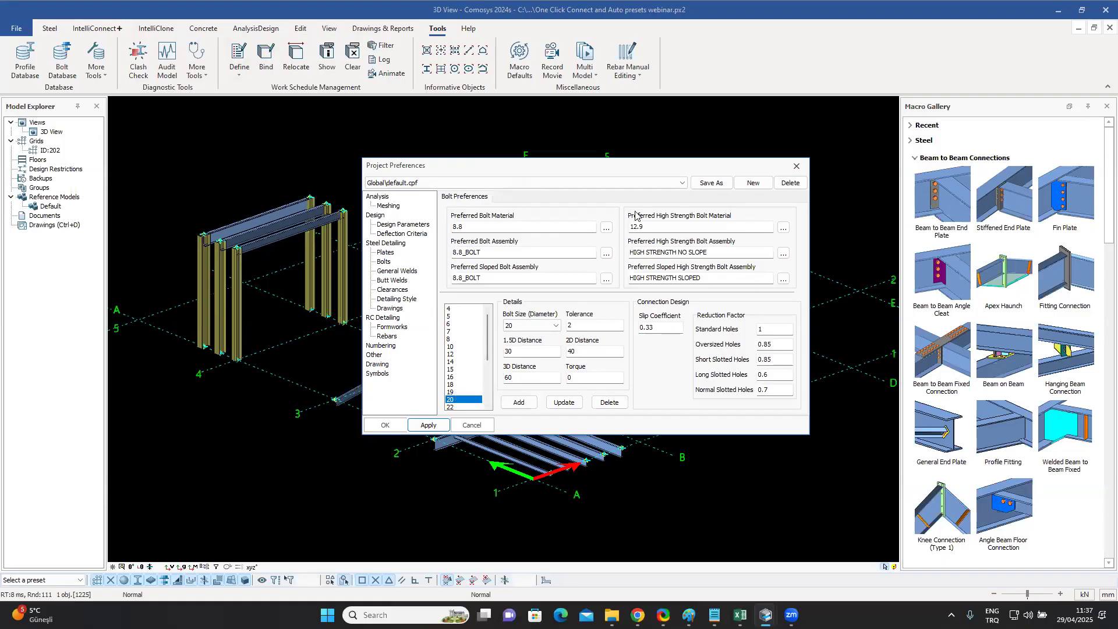
click(796, 167)
middle_drag(635, 223, 660, 218)
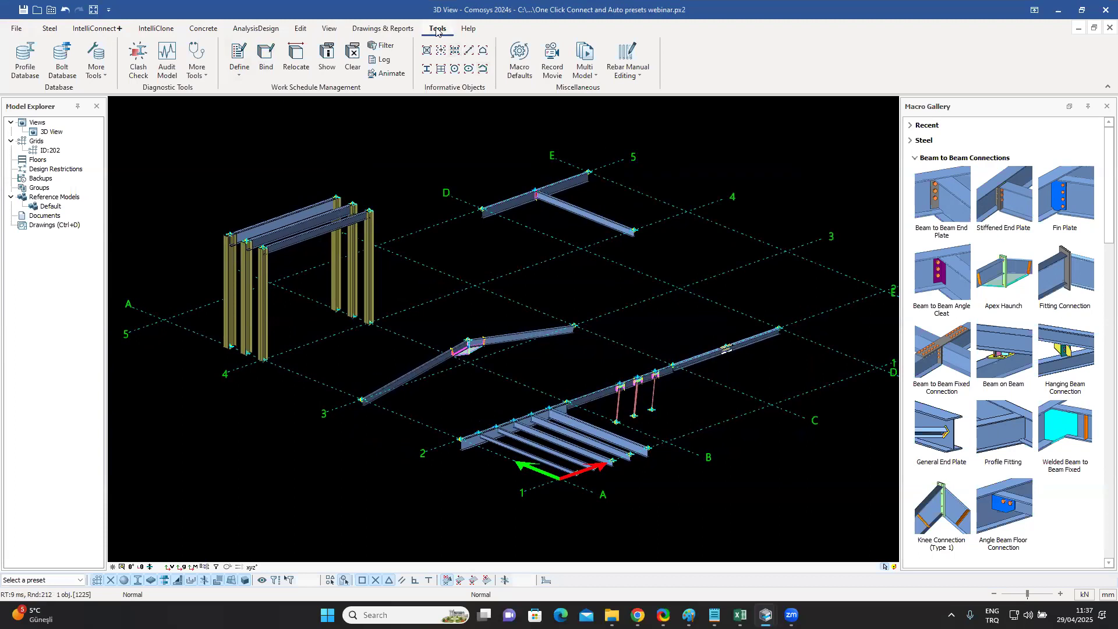
Open the manual Environment Settings Files Used by COMOSYS.pdf from the documentation folder and go to its "Project Preferences" files section.
click(470, 32)
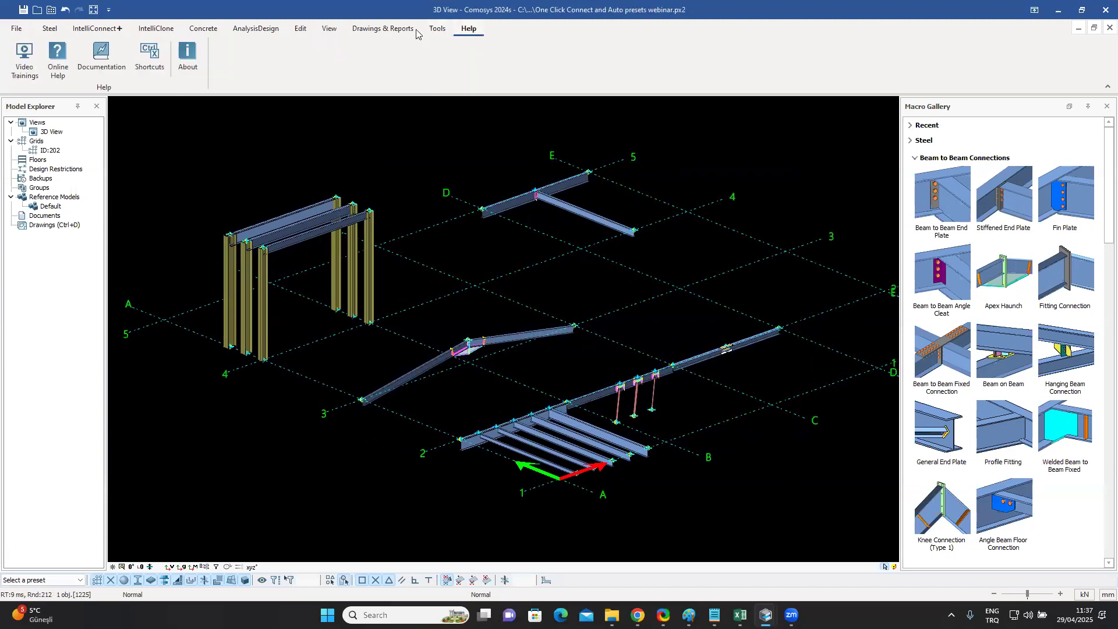
click(106, 69)
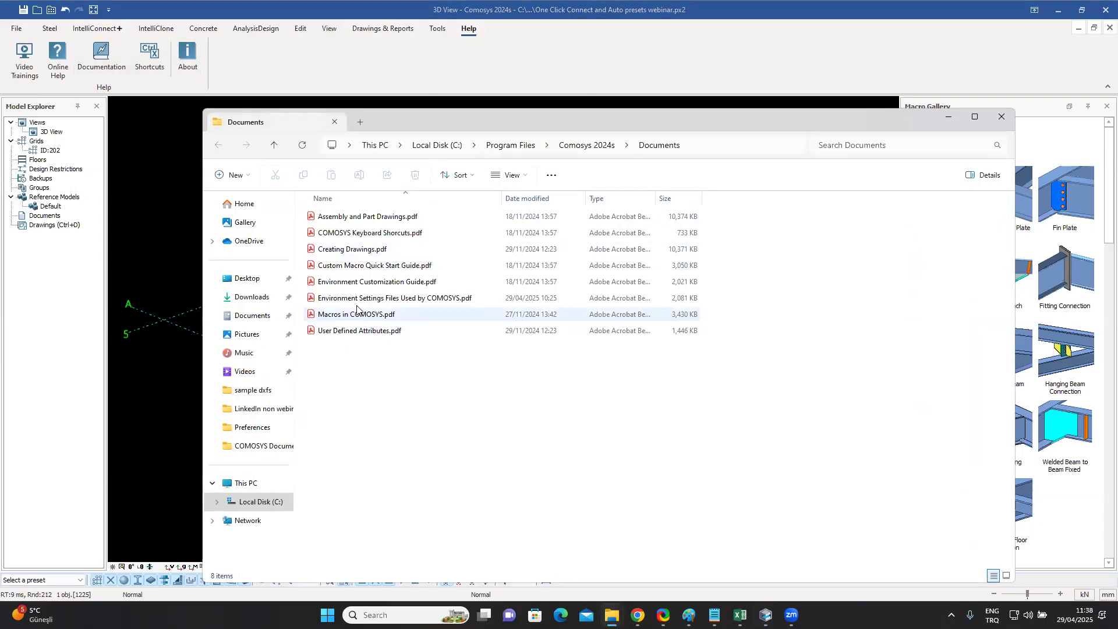
double_click(443, 299)
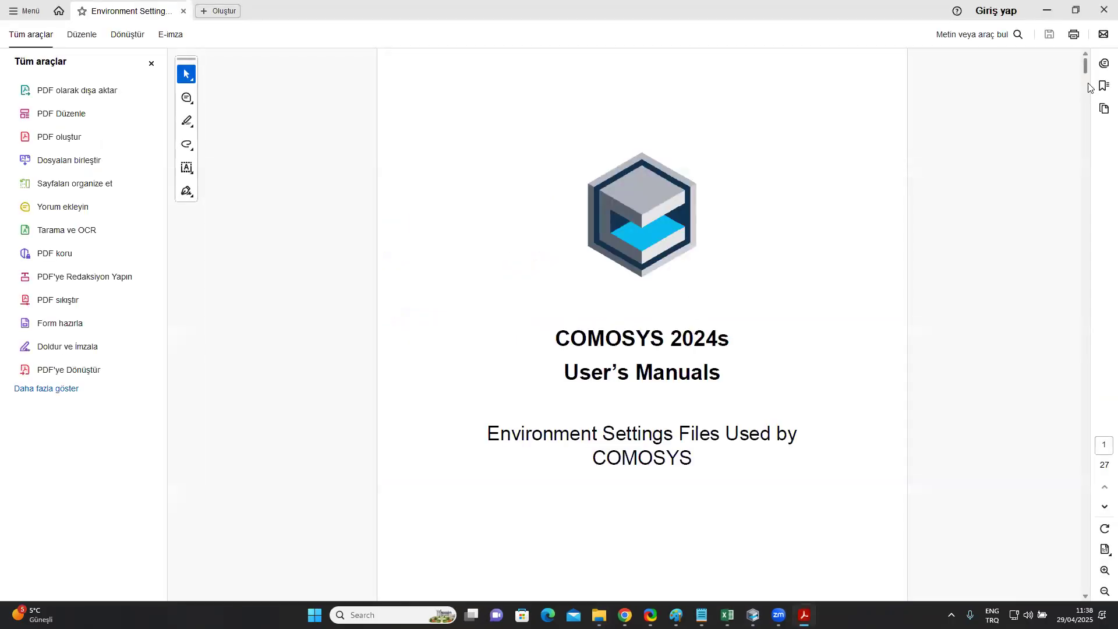
drag(1084, 69, 1086, 110)
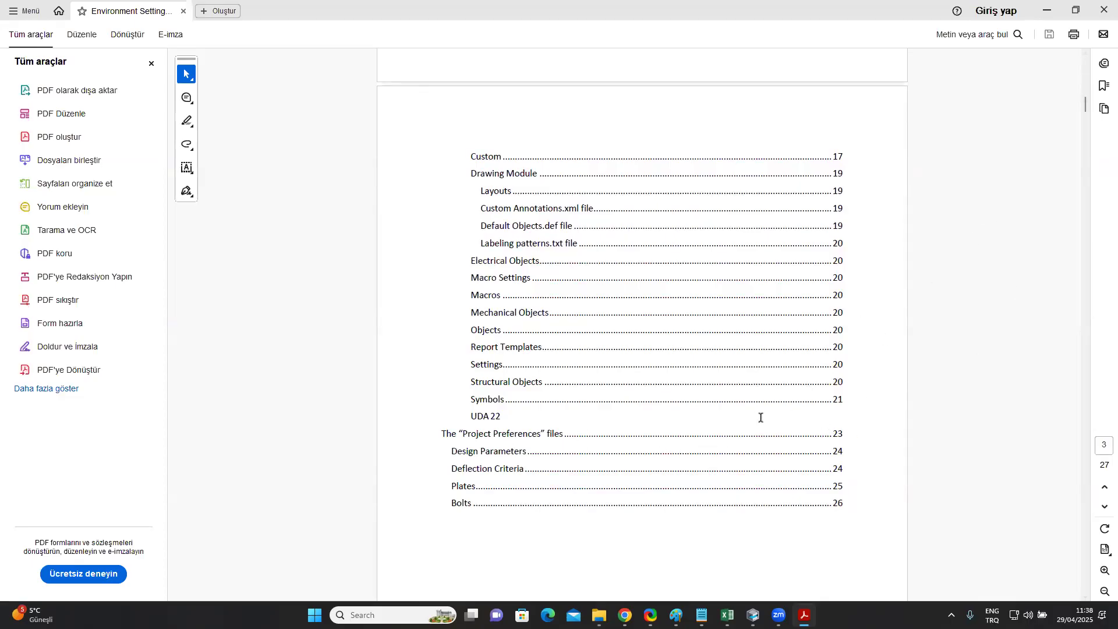
drag(1085, 105, 1060, 502)
scroll(908, 460, down, 3)
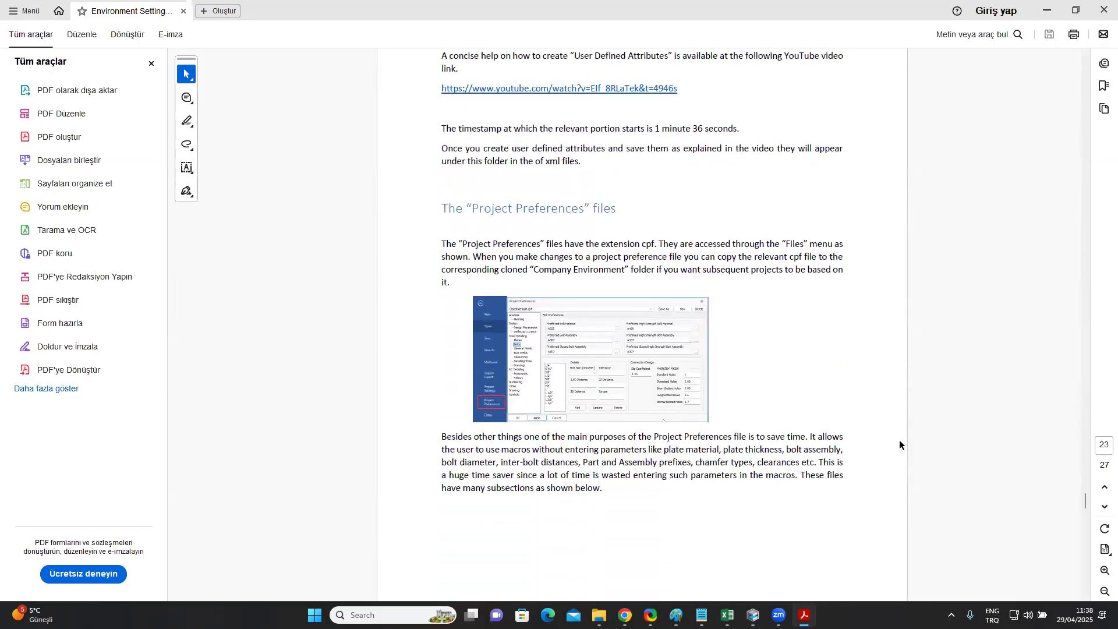
Read the manual's Design Parameters, Deflection Criteria and Plates explanations, and return to the Comosys 3D model.
scroll(602, 295, down, 6)
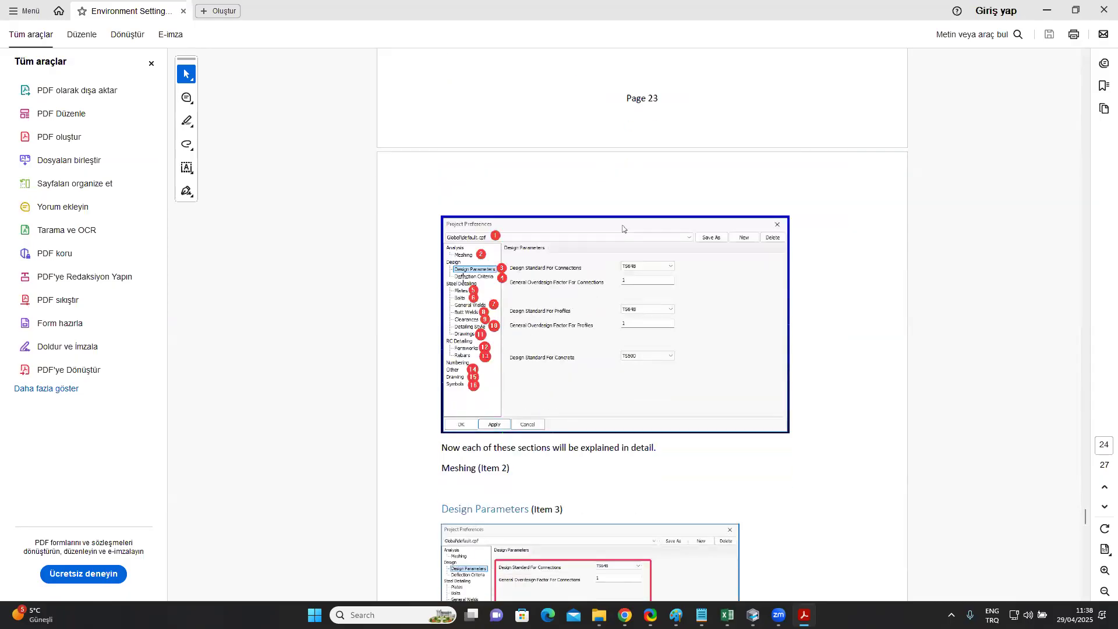
scroll(569, 317, down, 6)
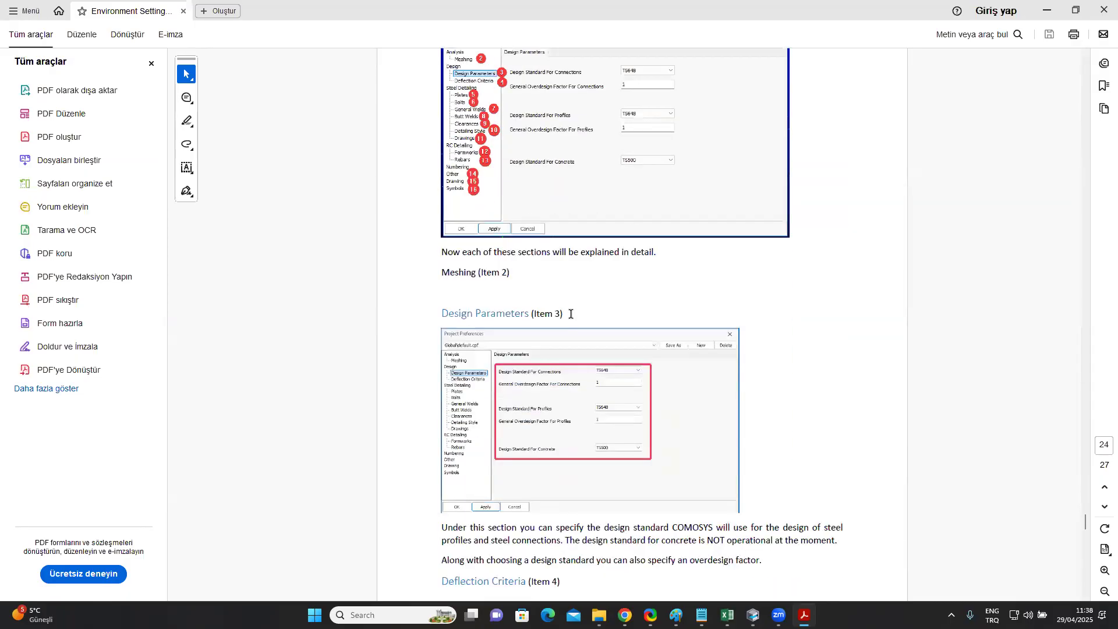
scroll(600, 367, down, 3)
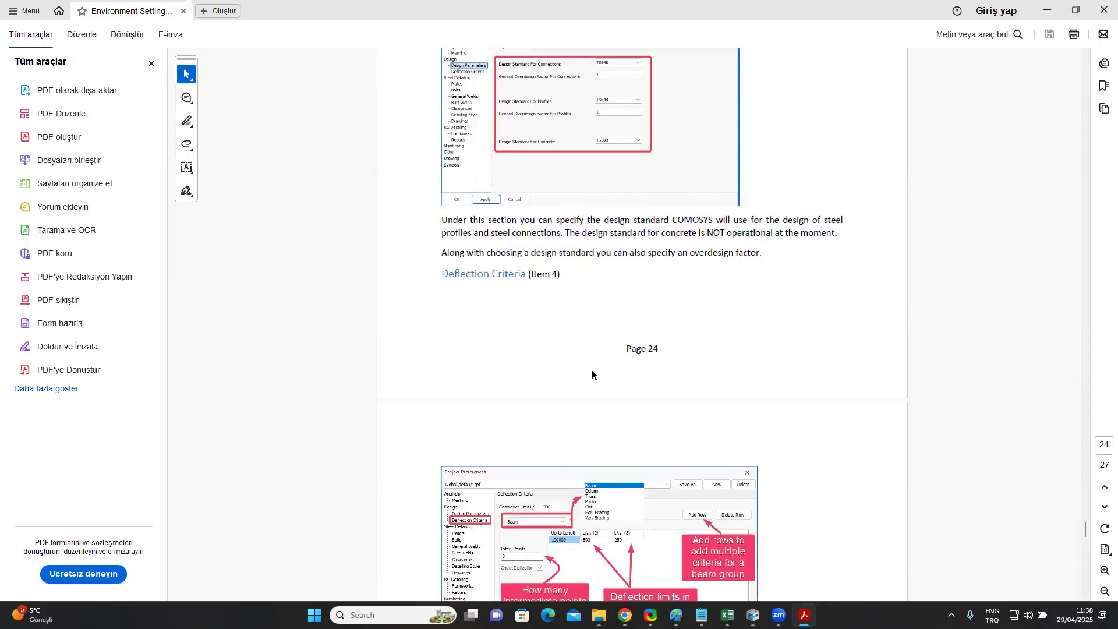
scroll(591, 373, down, 3)
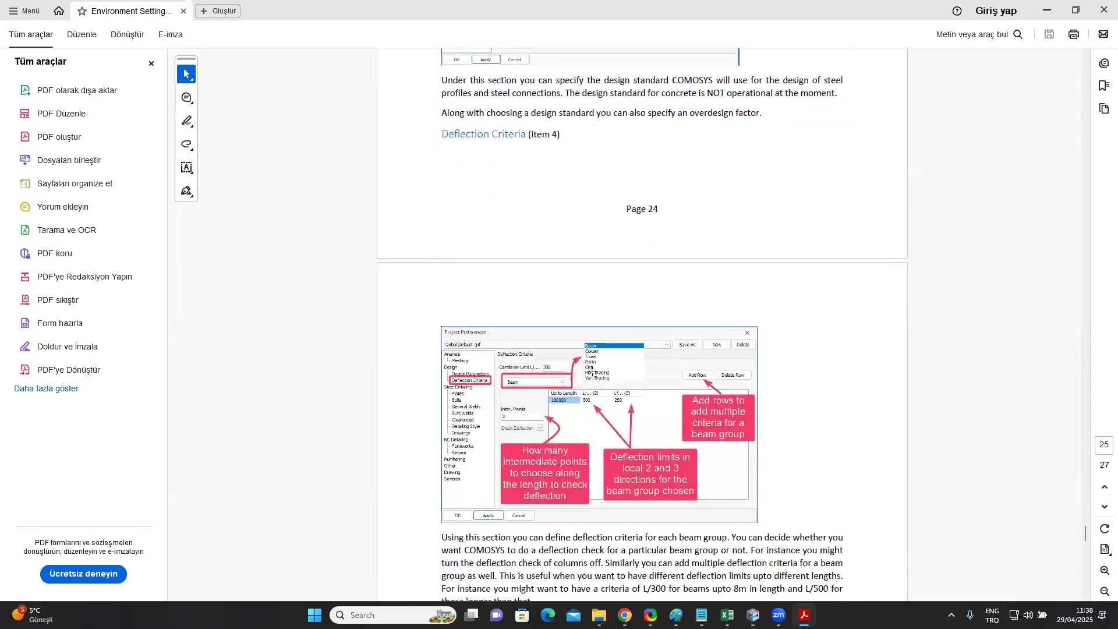
scroll(591, 373, down, 5)
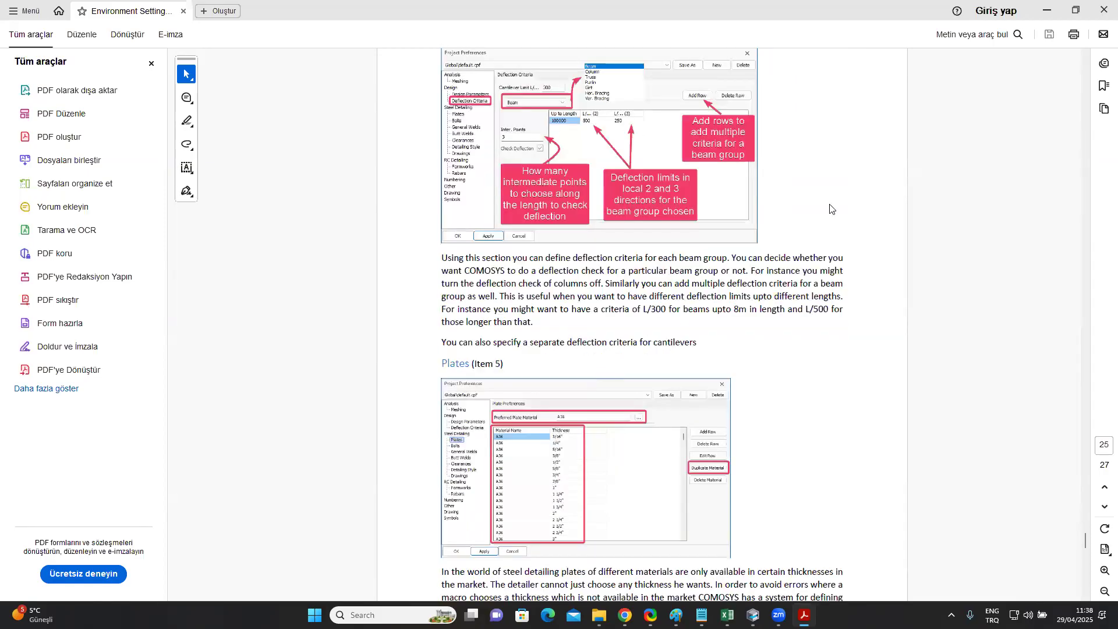
scroll(831, 208, up, 2)
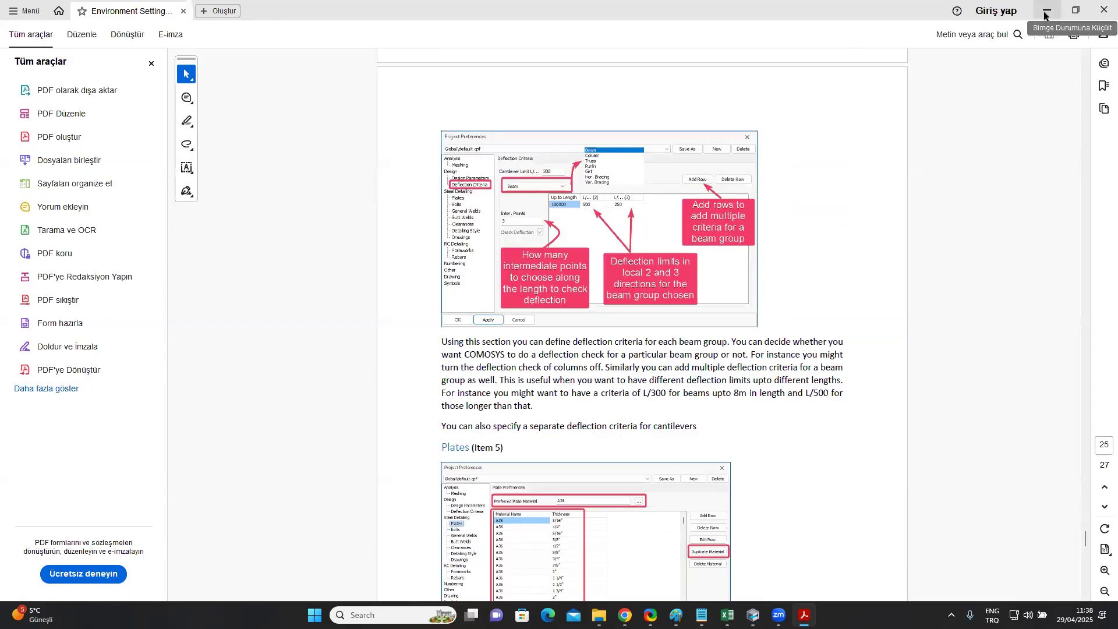
scroll(639, 259, down, 5)
scroll(639, 259, up, 2)
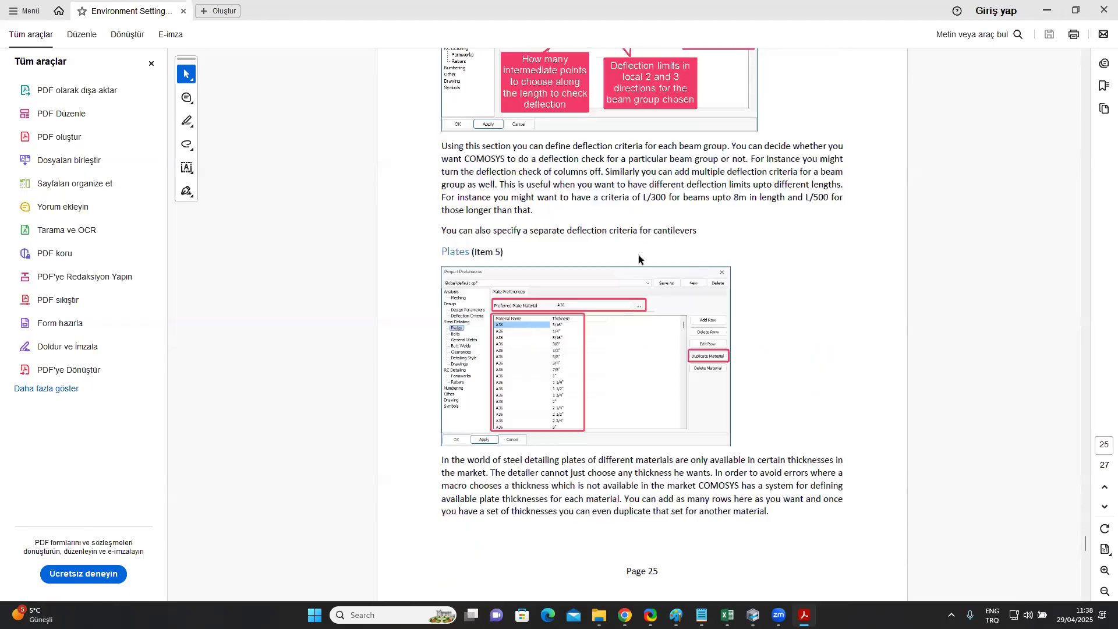
click(1048, 12)
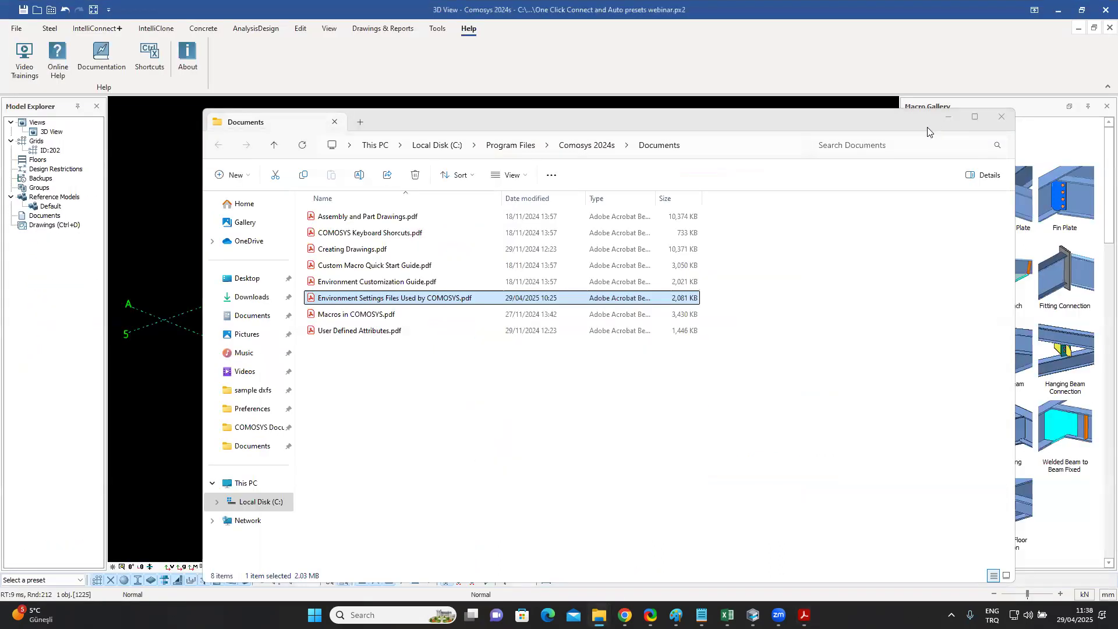
click(948, 117)
Open the macro properties of the stiffened end plate connection between the two beams.
scroll(475, 336, up, 5)
click(454, 172)
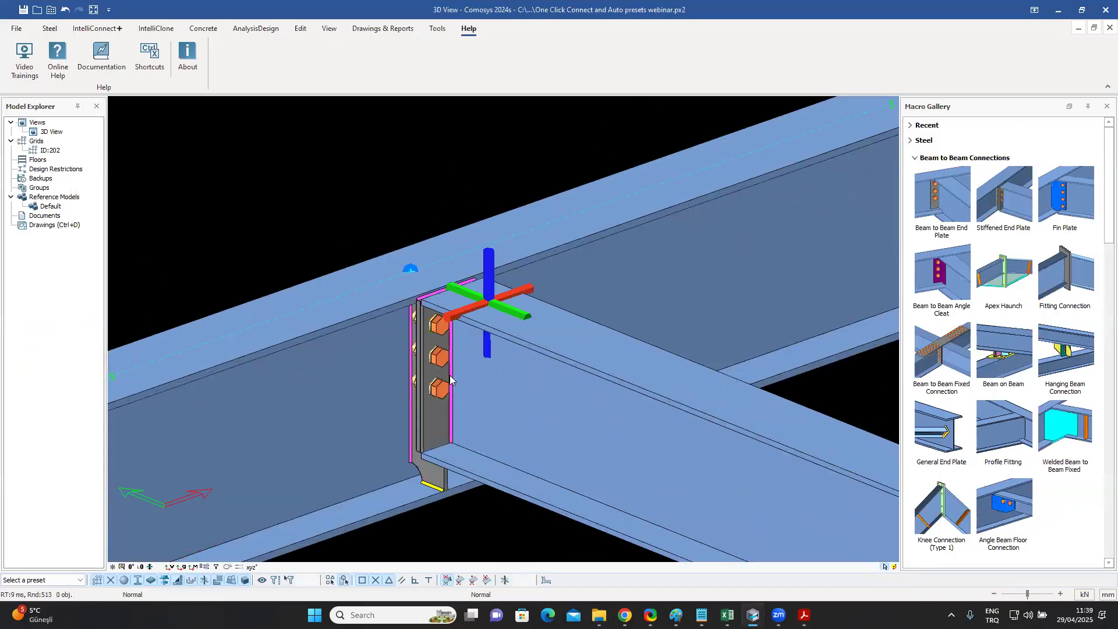
click(491, 263)
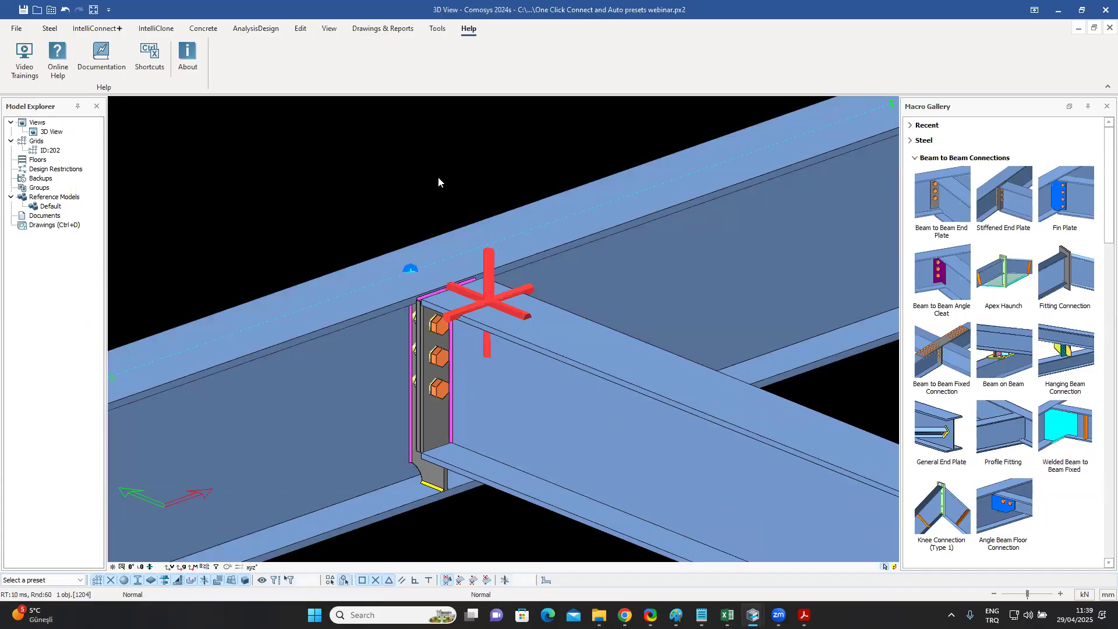
double_click(488, 260)
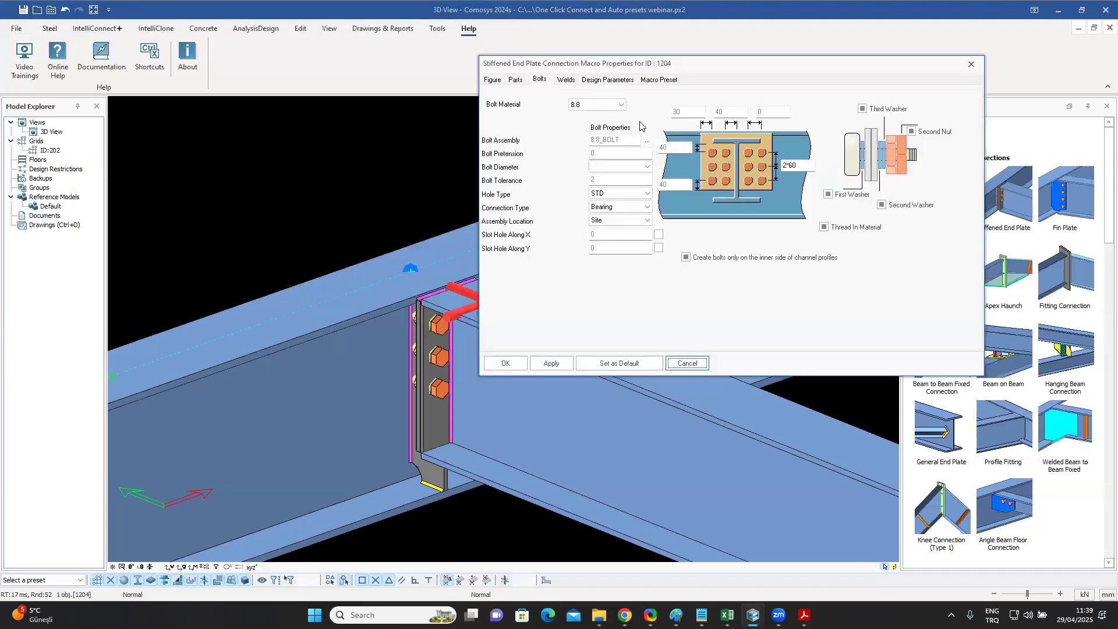
Review the connection's figure, parts, bolts and welds settings, close the properties without changes and deselect the connection.
click(515, 80)
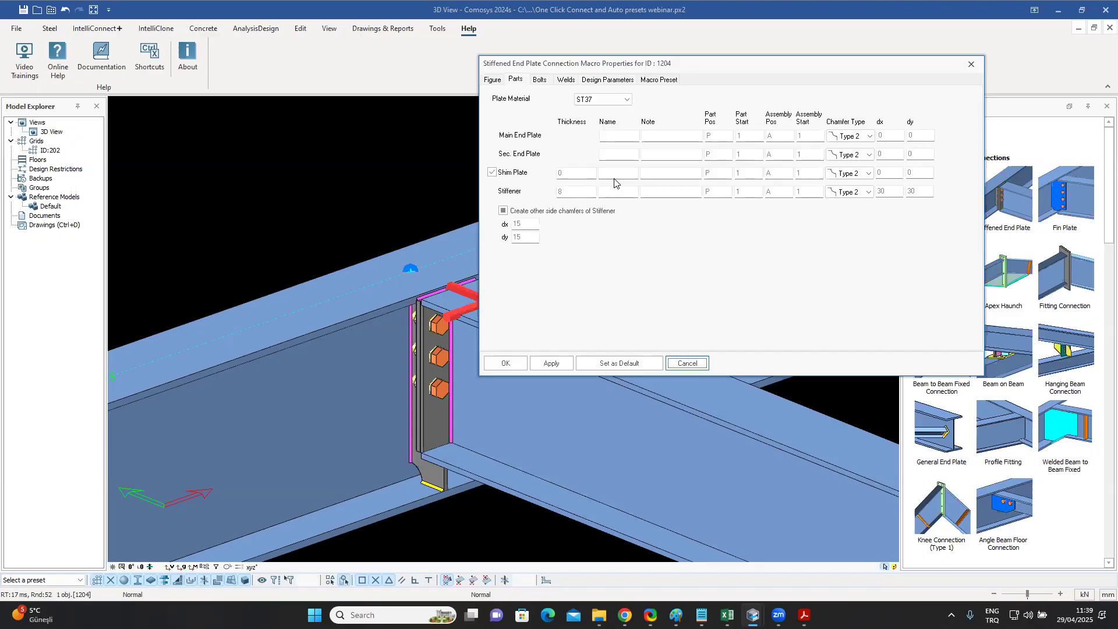
click(494, 79)
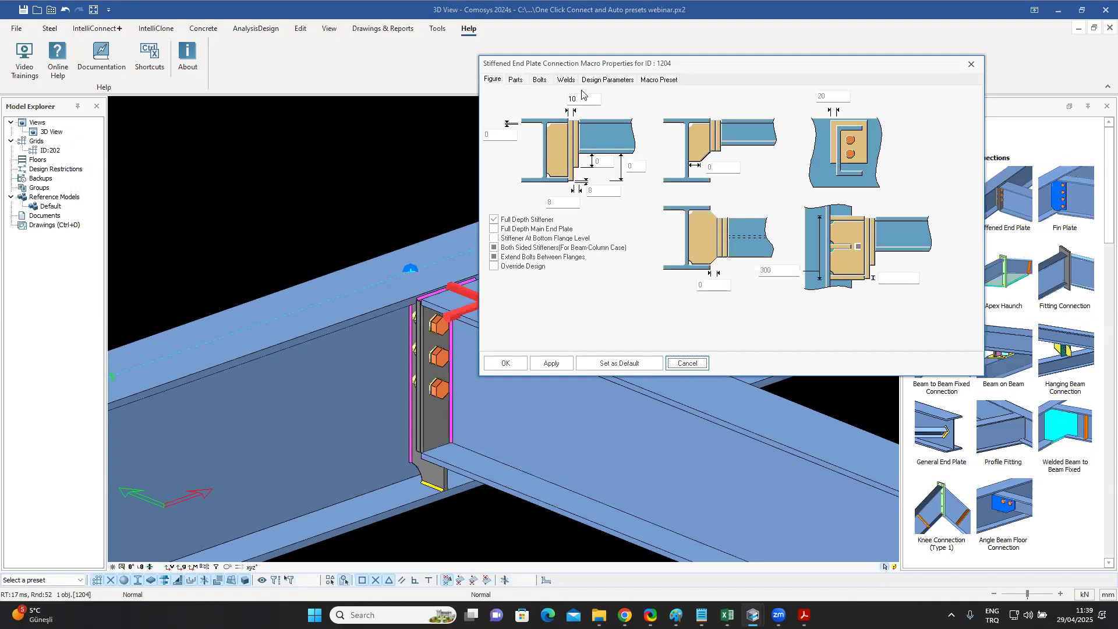
click(540, 80)
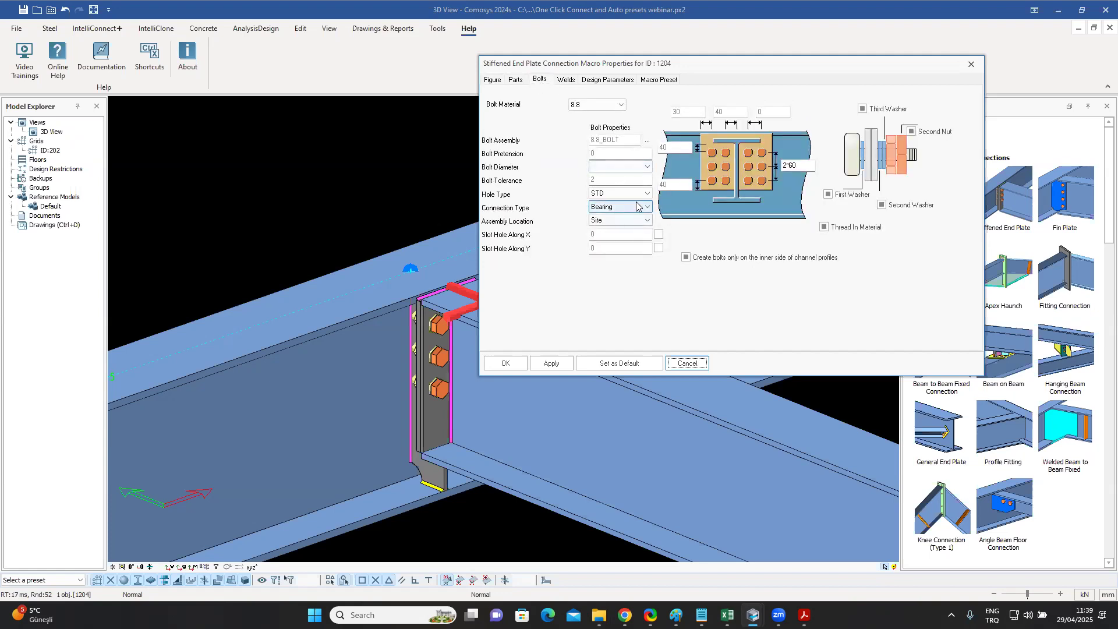
click(565, 80)
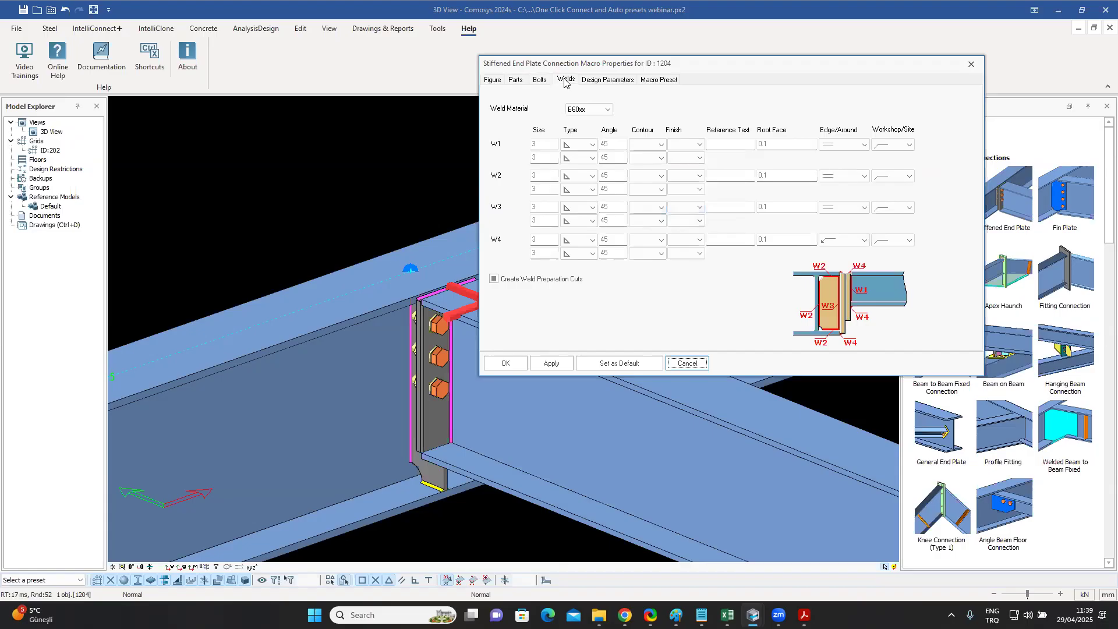
click(515, 81)
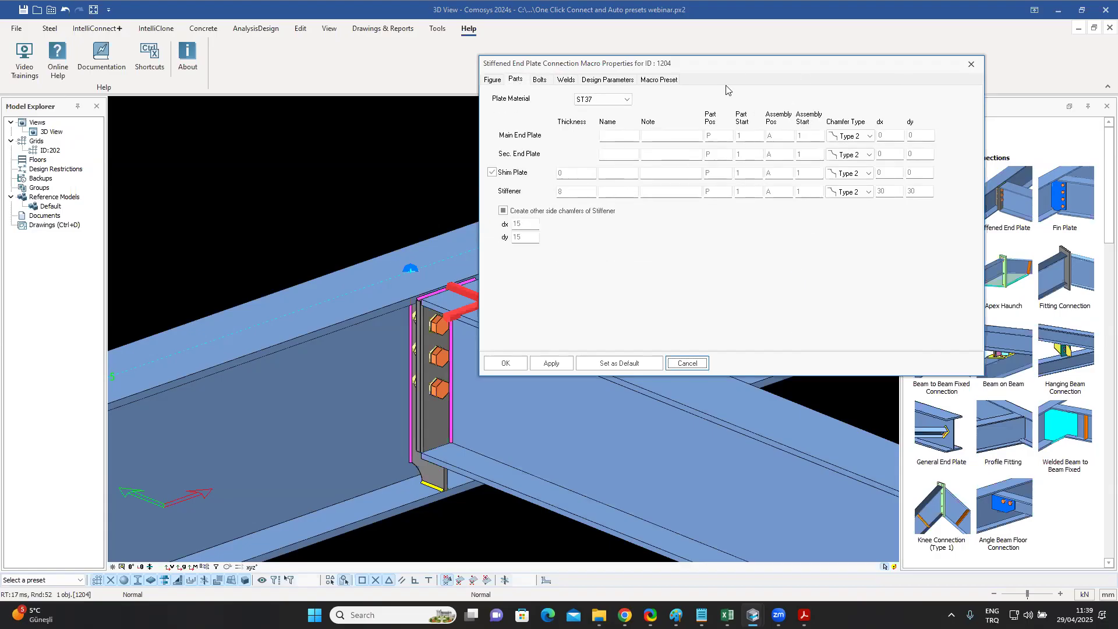
drag(836, 66, 726, 86)
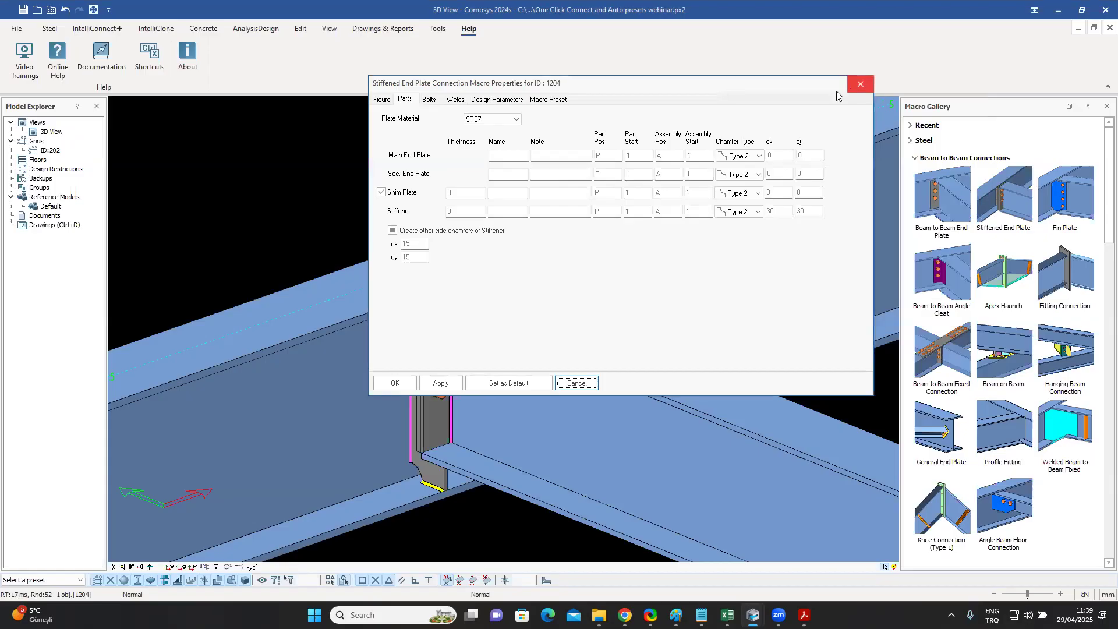
click(857, 85)
click(468, 169)
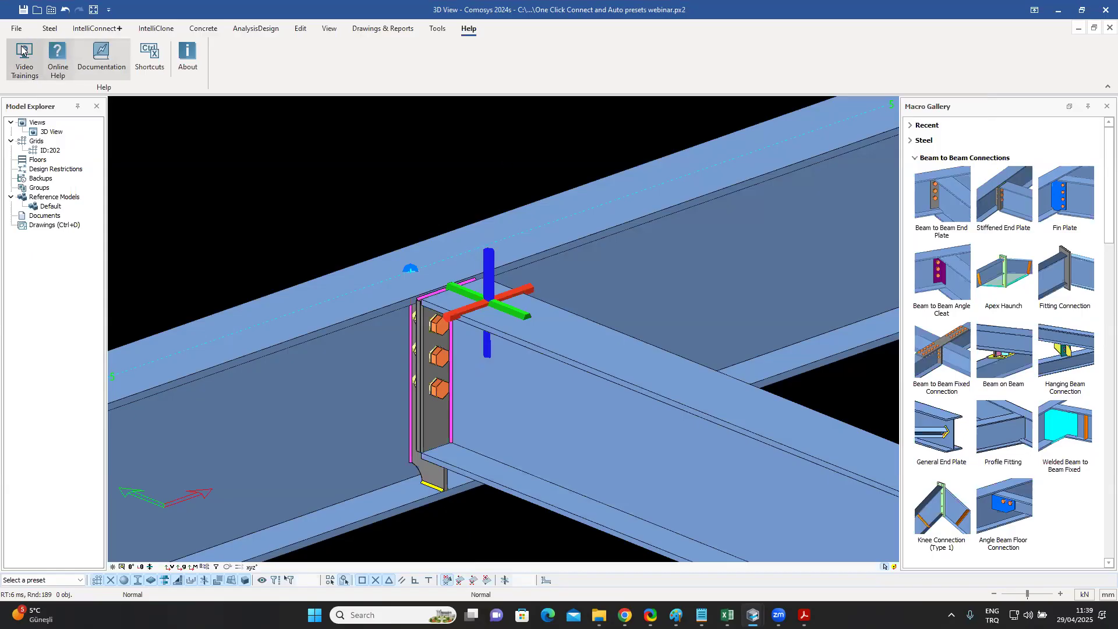
Inspect the connections between the hanging angle members and the long beam in the 3D model.
click(16, 28)
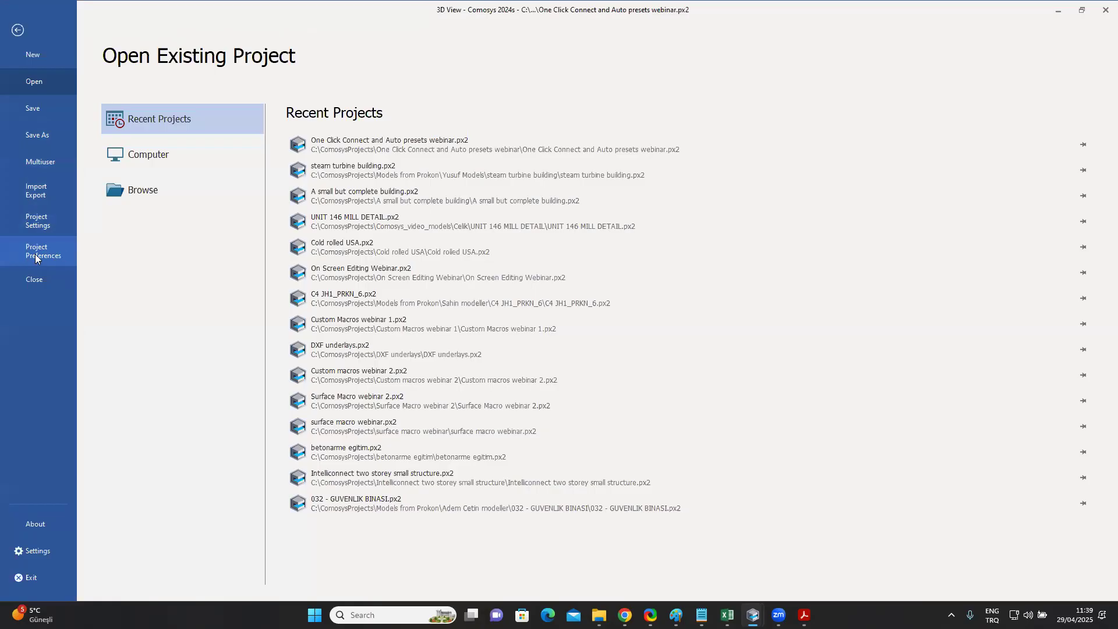
click(17, 30)
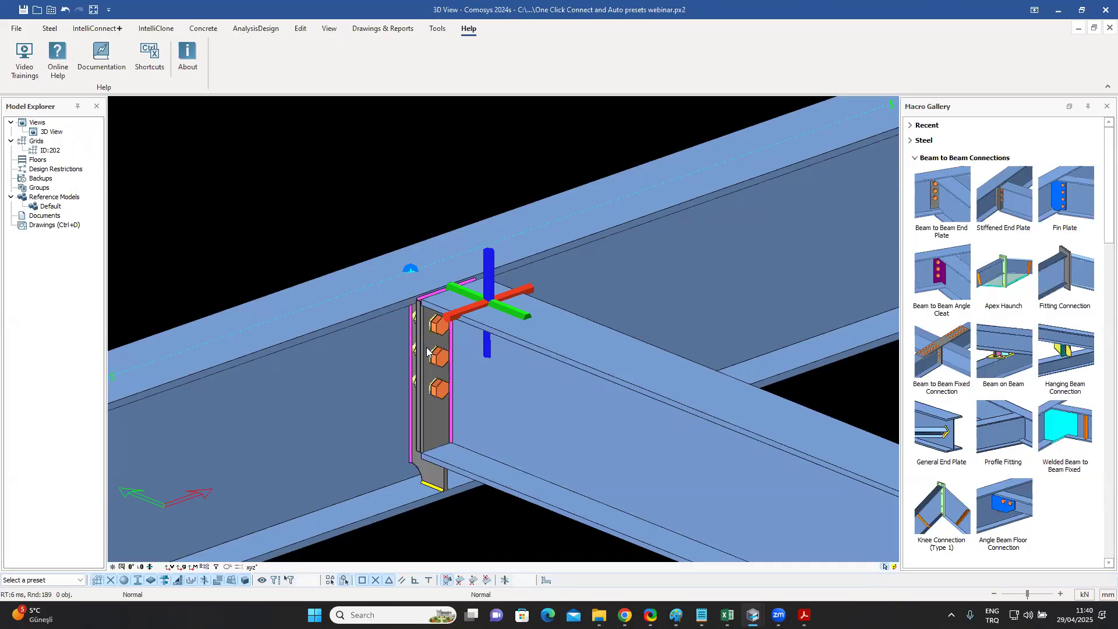
scroll(437, 341, down, 10)
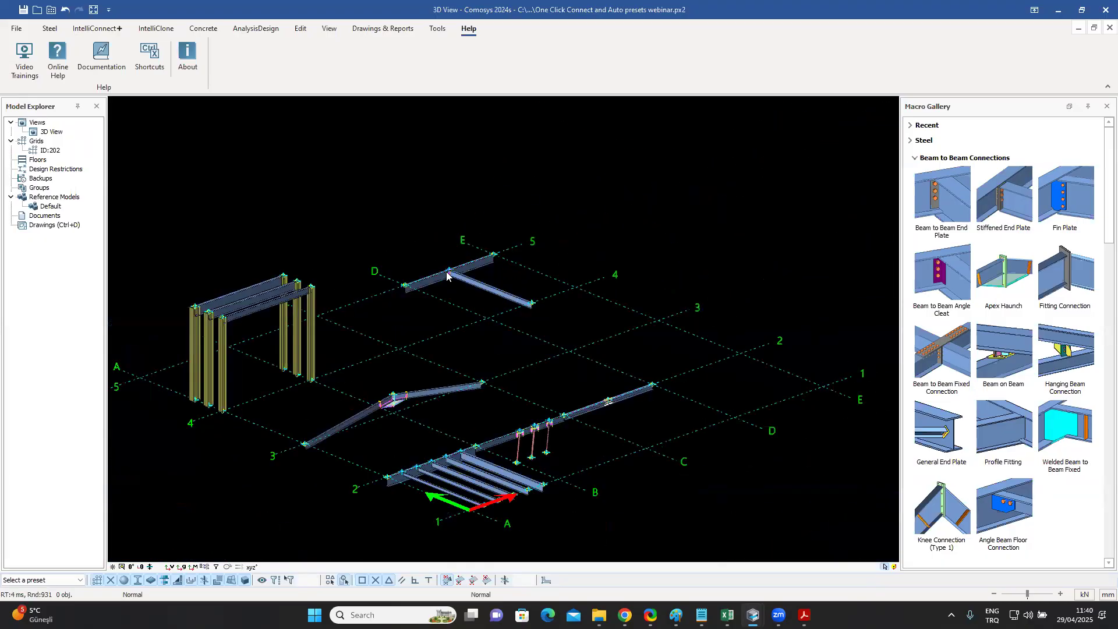
scroll(527, 402, up, 10)
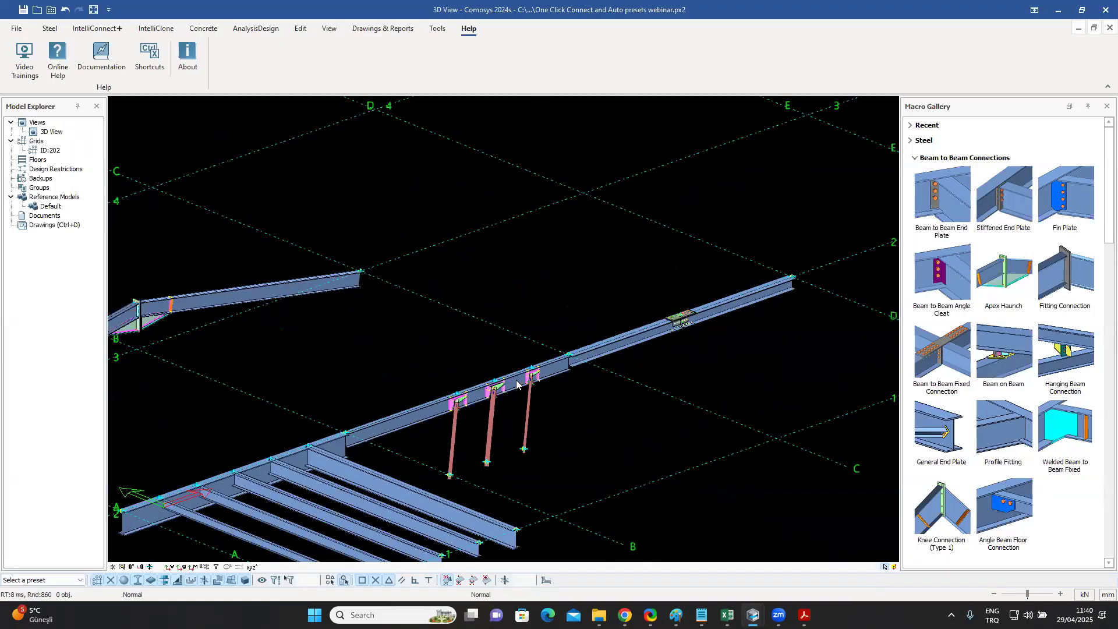
scroll(518, 391, up, 6)
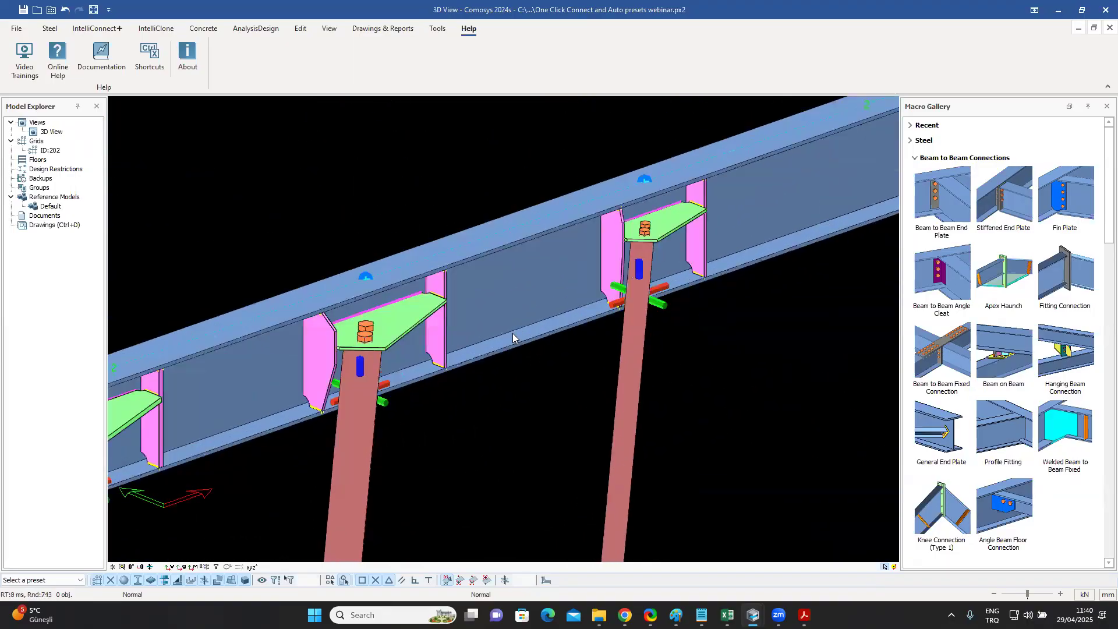
mouse_move(625, 614)
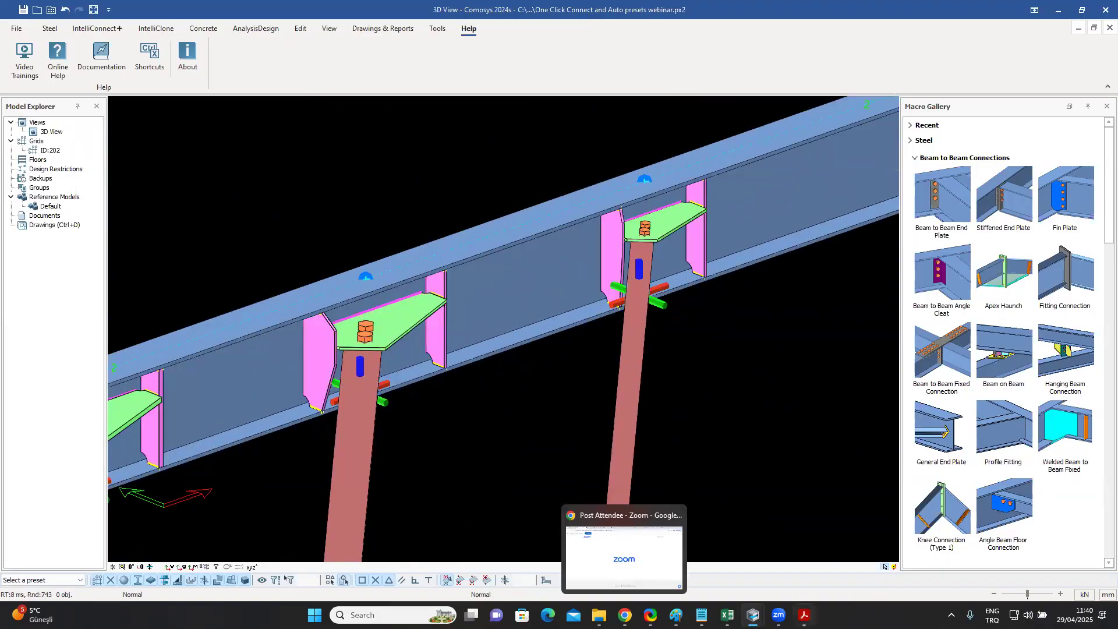
Switch to the environment settings PDF manual and locate the angle_gauge_distances.txt entry in the gauge distances section.
click(804, 614)
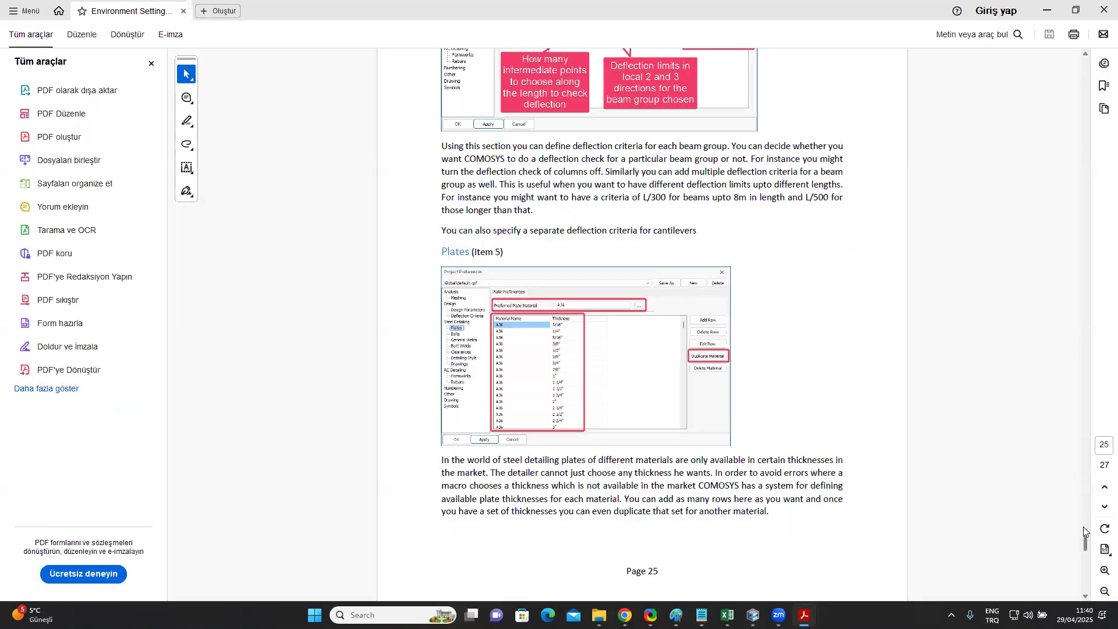
drag(1085, 545, 1080, 257)
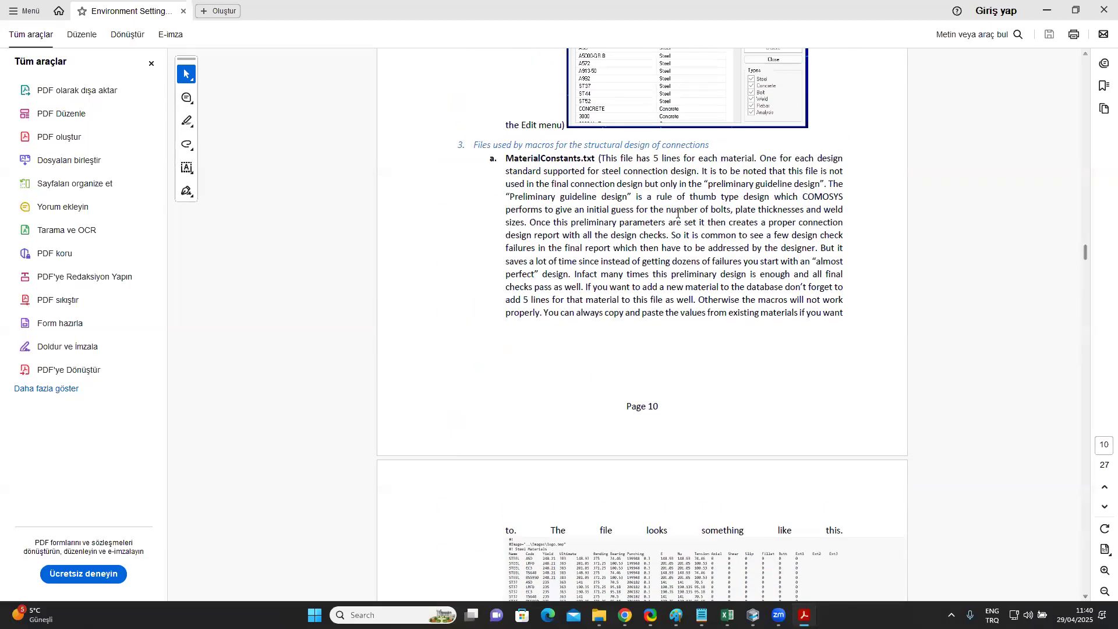
scroll(672, 210, down, 3)
scroll(673, 210, down, 6)
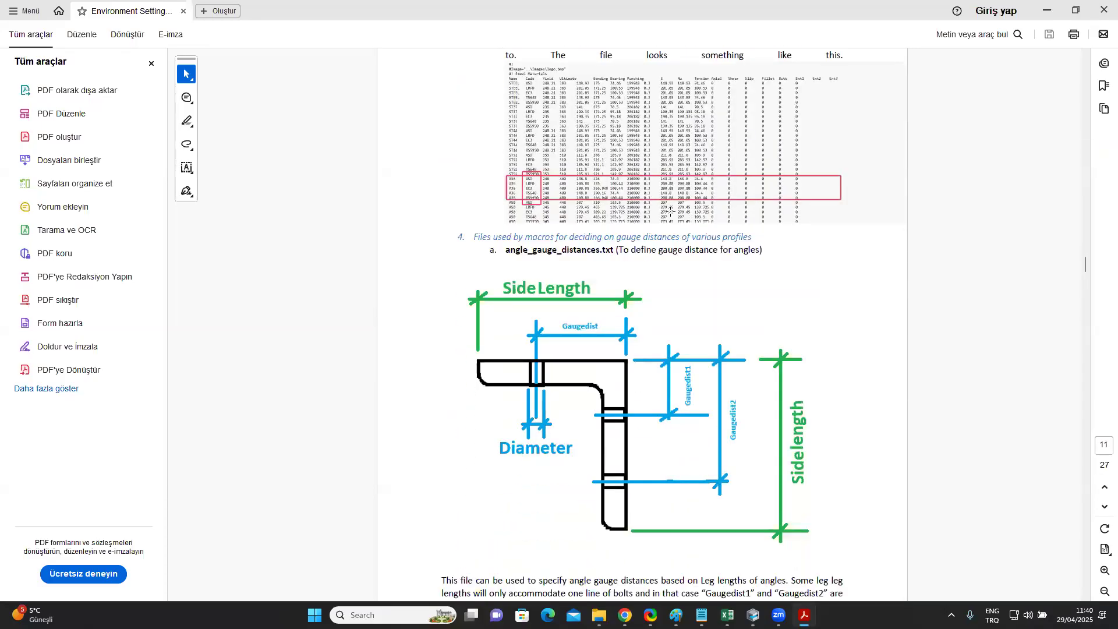
drag(505, 222, 614, 227)
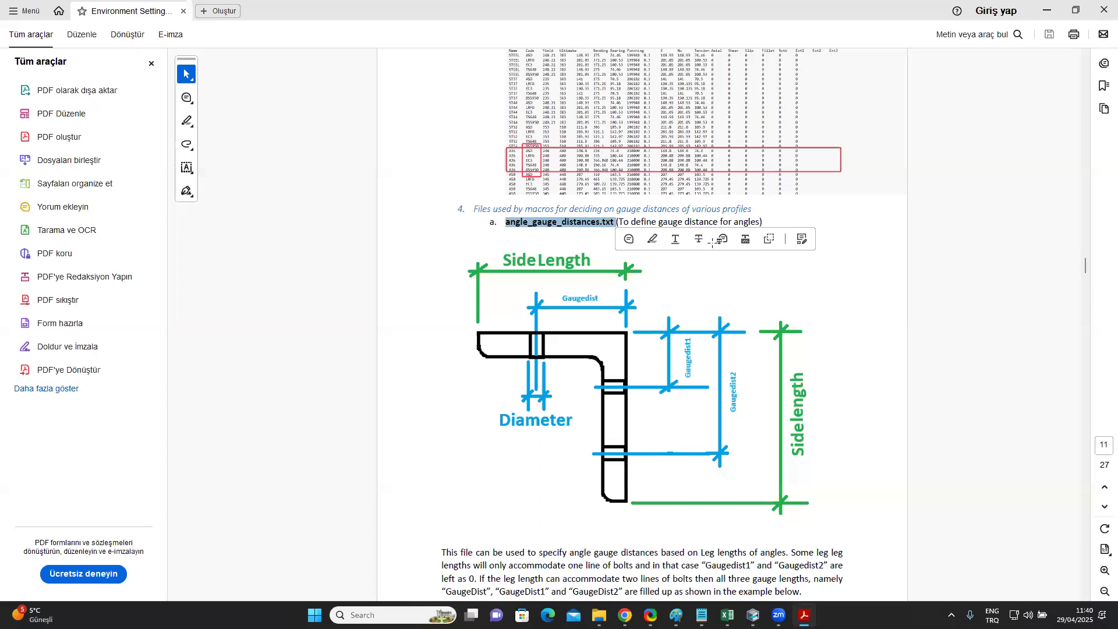
Read the manual's angle gauge distance diagram, its explanation and the sample table of side lengths and bolt diameters.
click(742, 294)
scroll(775, 283, down, 1)
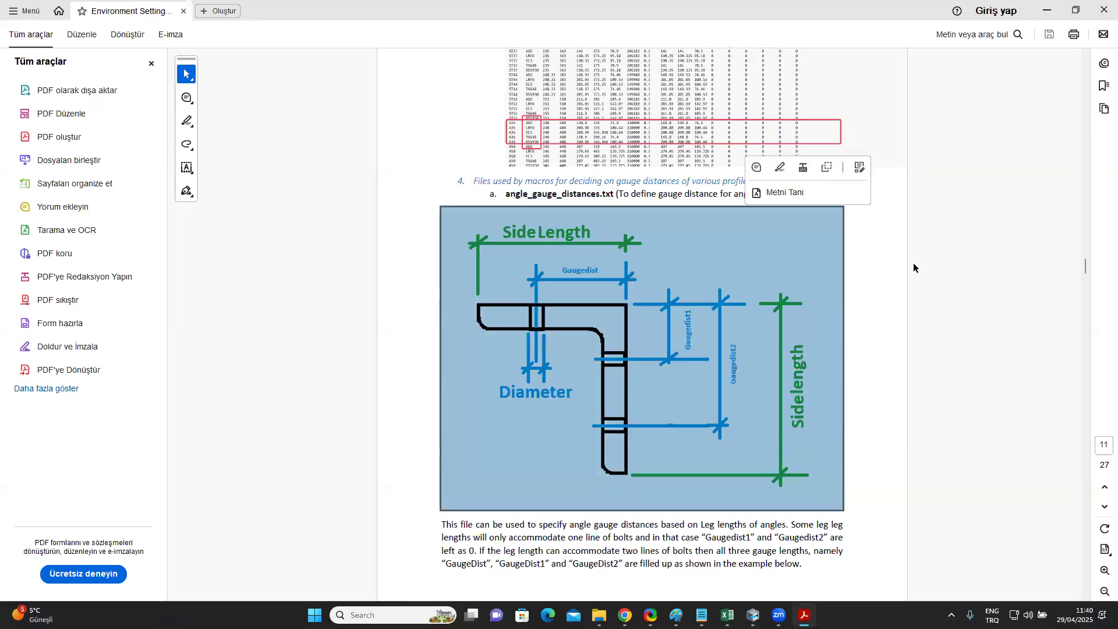
scroll(683, 338, down, 2)
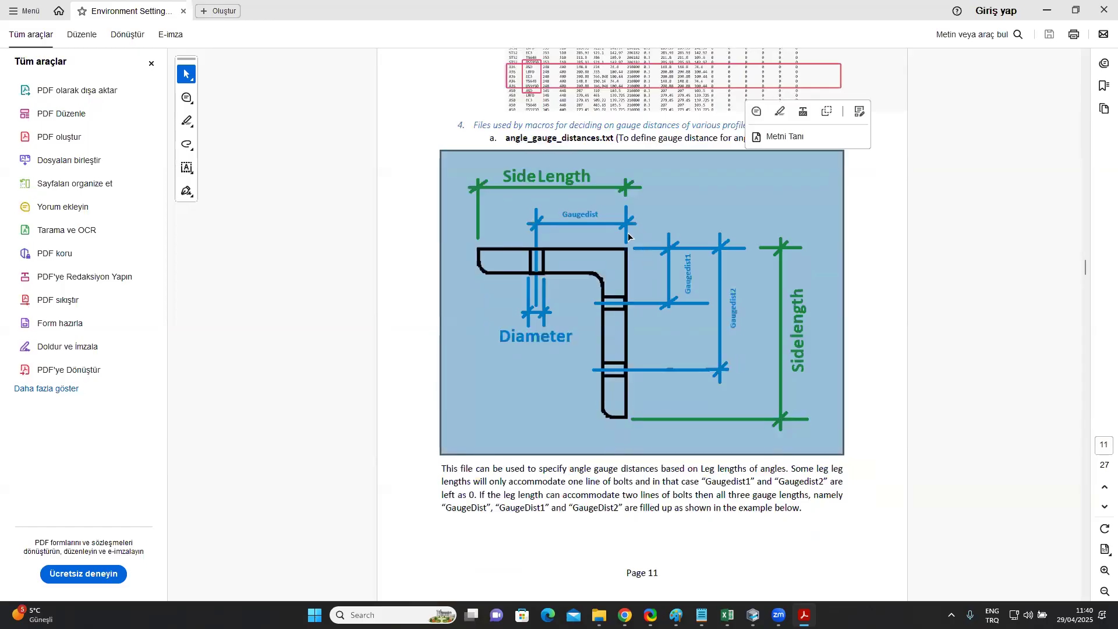
click(905, 254)
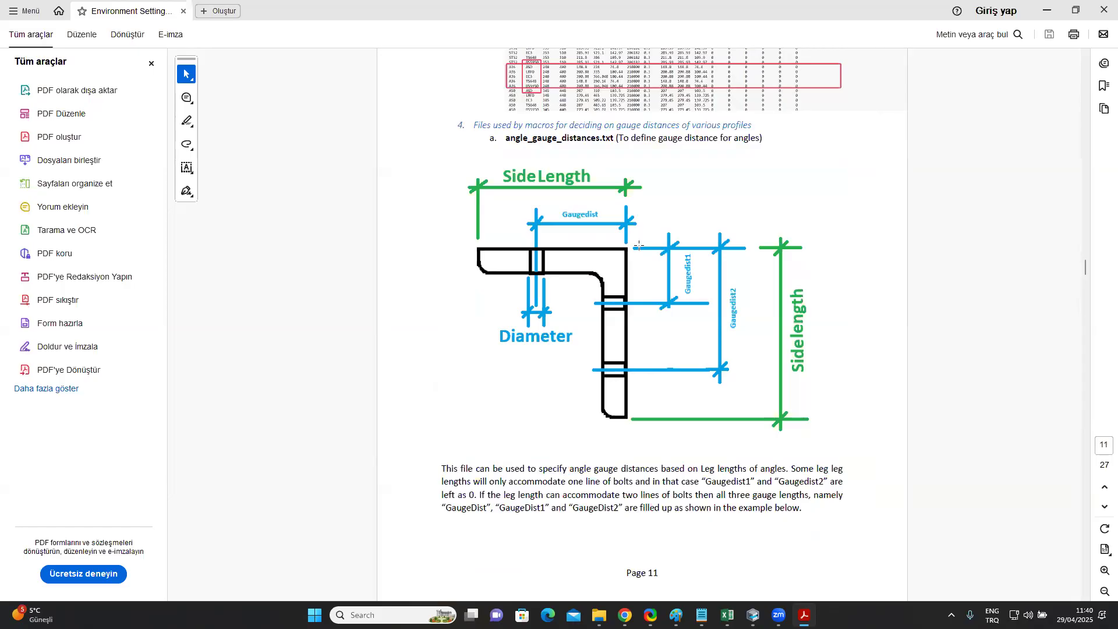
scroll(687, 273, up, 2)
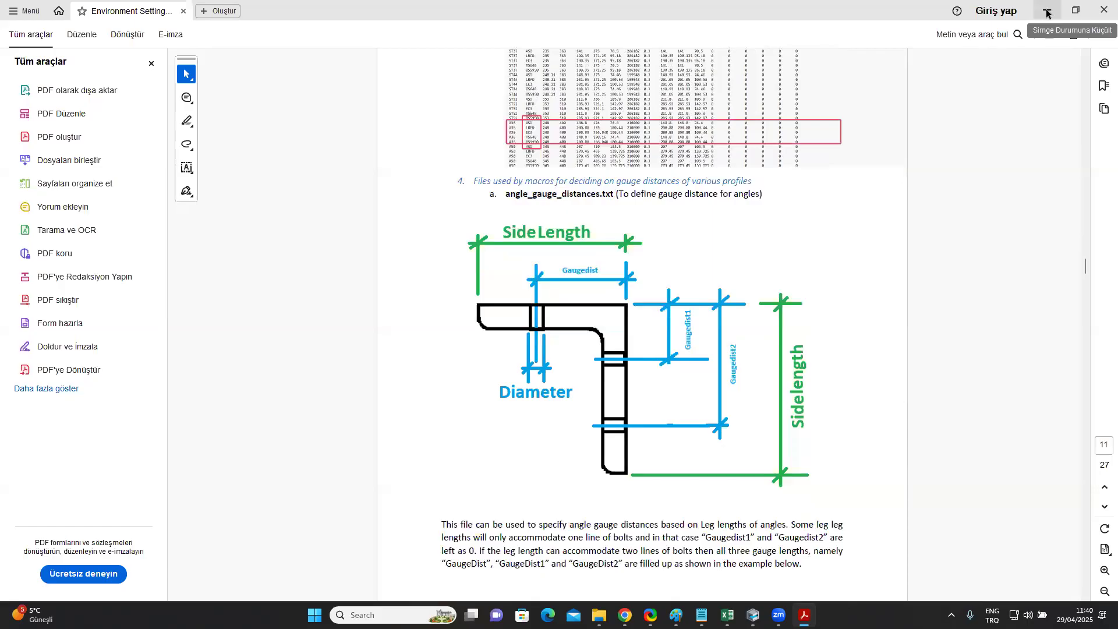
scroll(534, 356, down, 3)
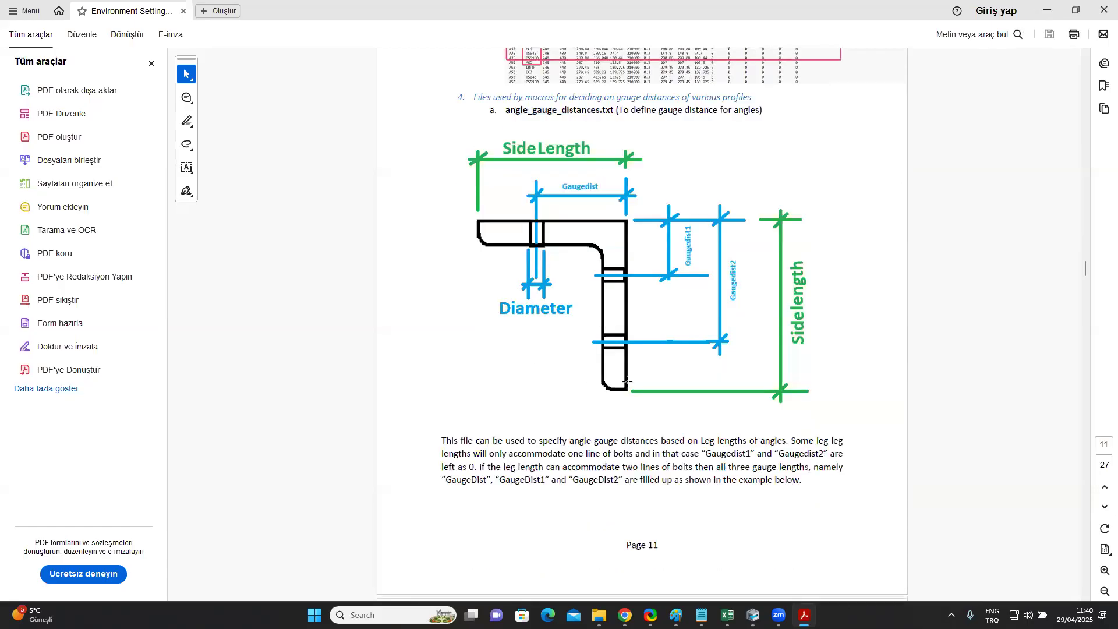
scroll(653, 217, down, 14)
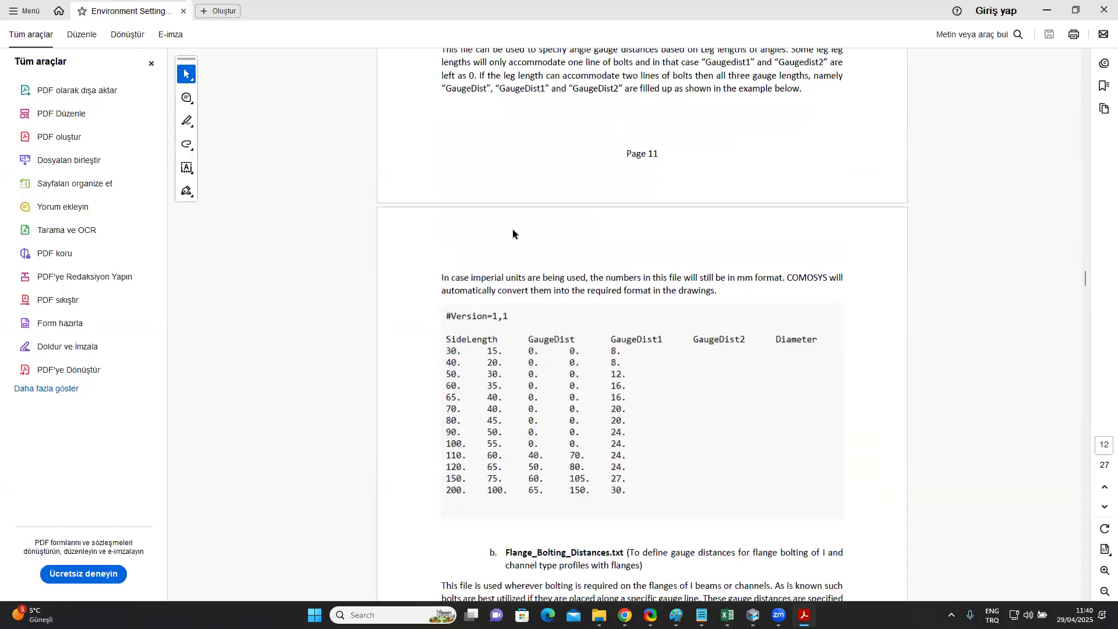
Switch back to Comosys and open angle_gauge_distances.txt from the Company preferences folder.
key(alt+Tab)
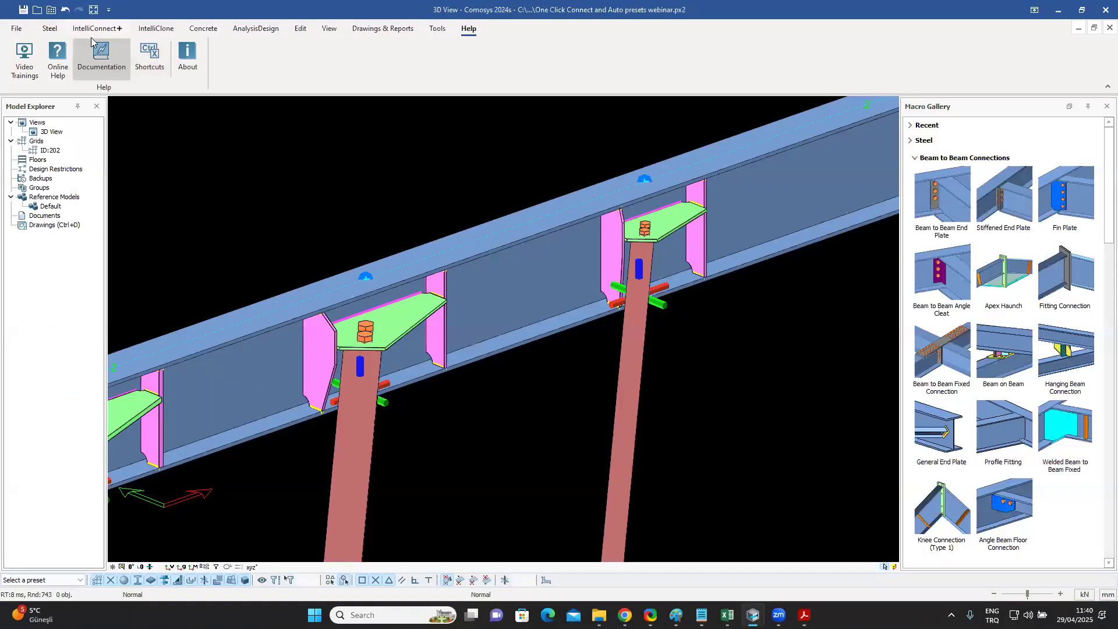
click(52, 11)
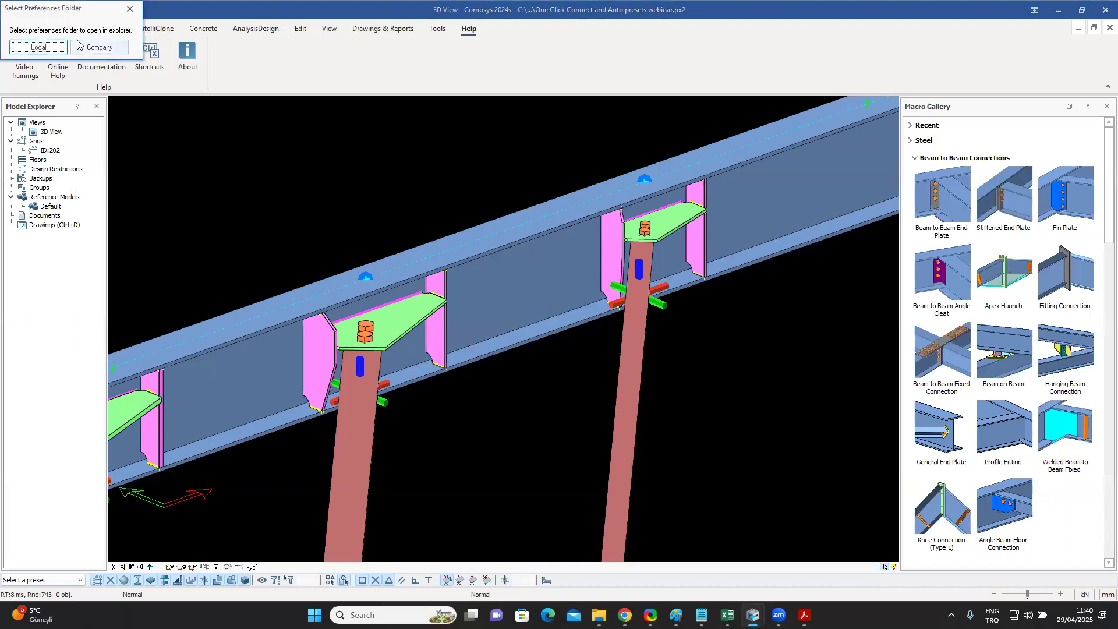
click(98, 49)
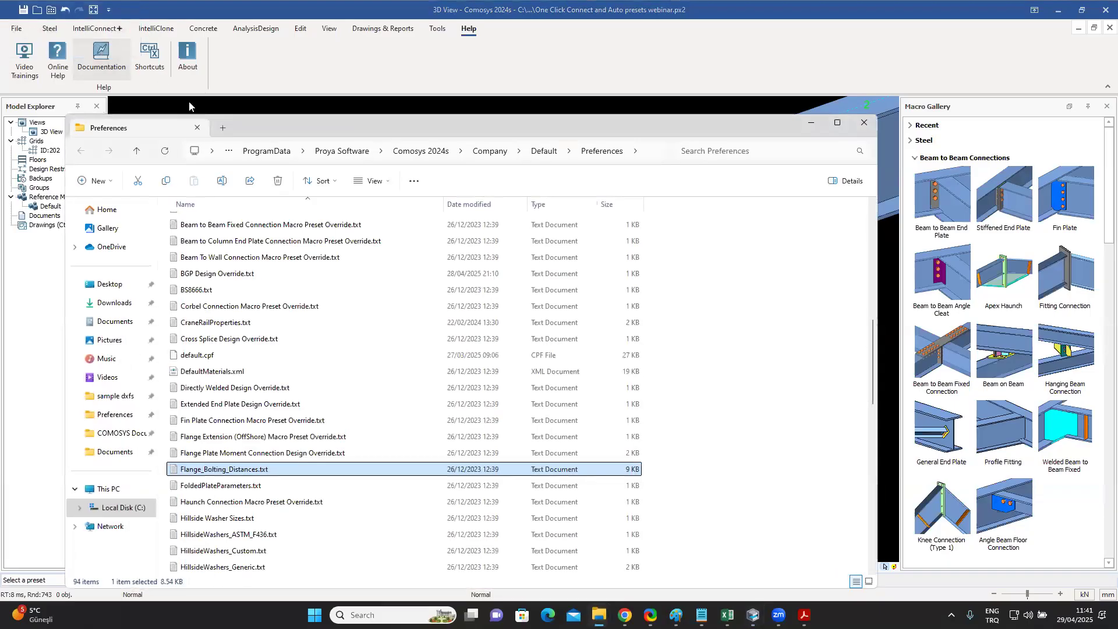
scroll(310, 355, up, 4)
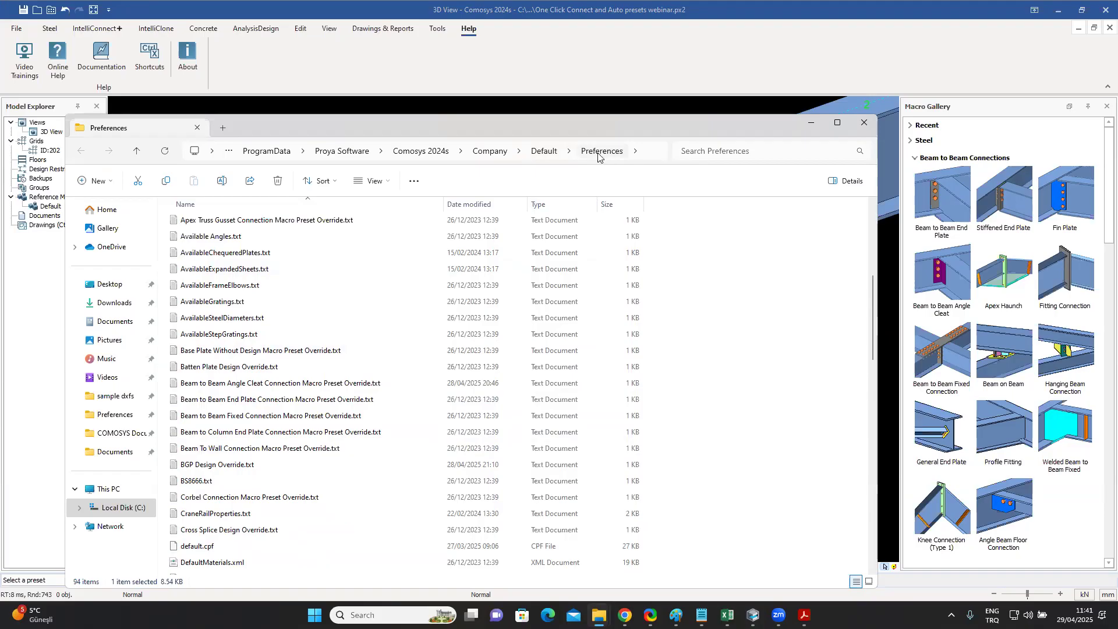
scroll(323, 344, up, 1)
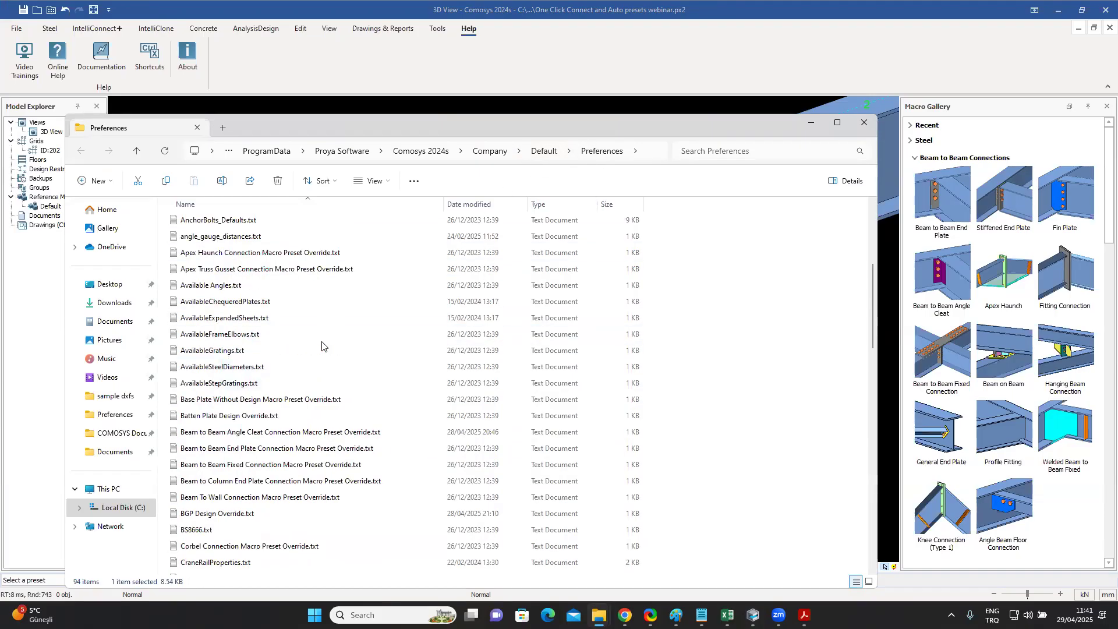
scroll(323, 345, up, 1)
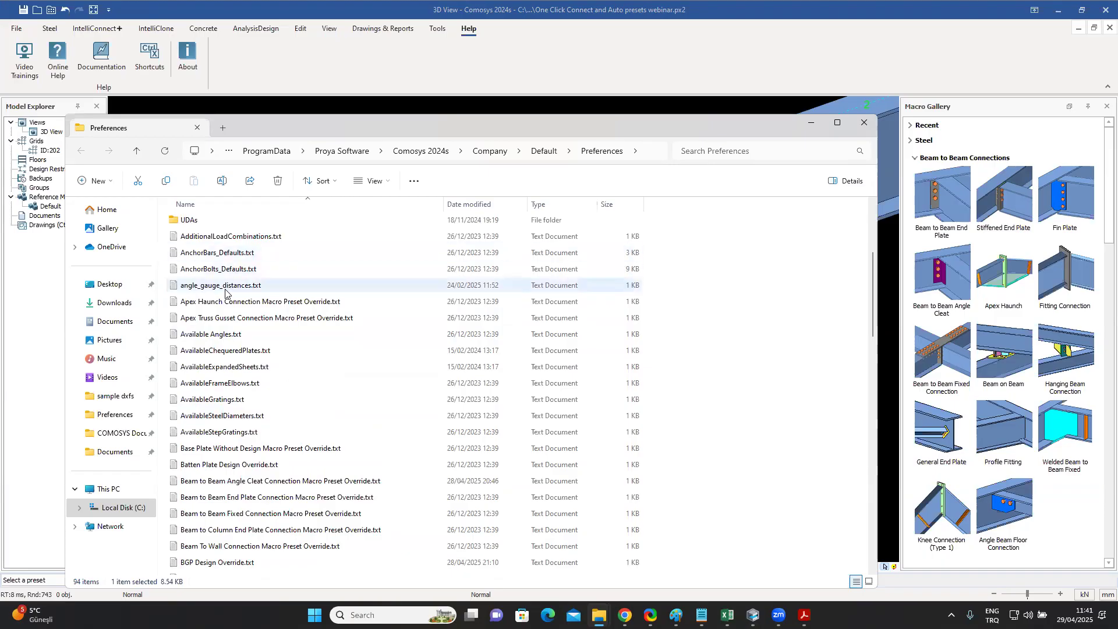
click(207, 288)
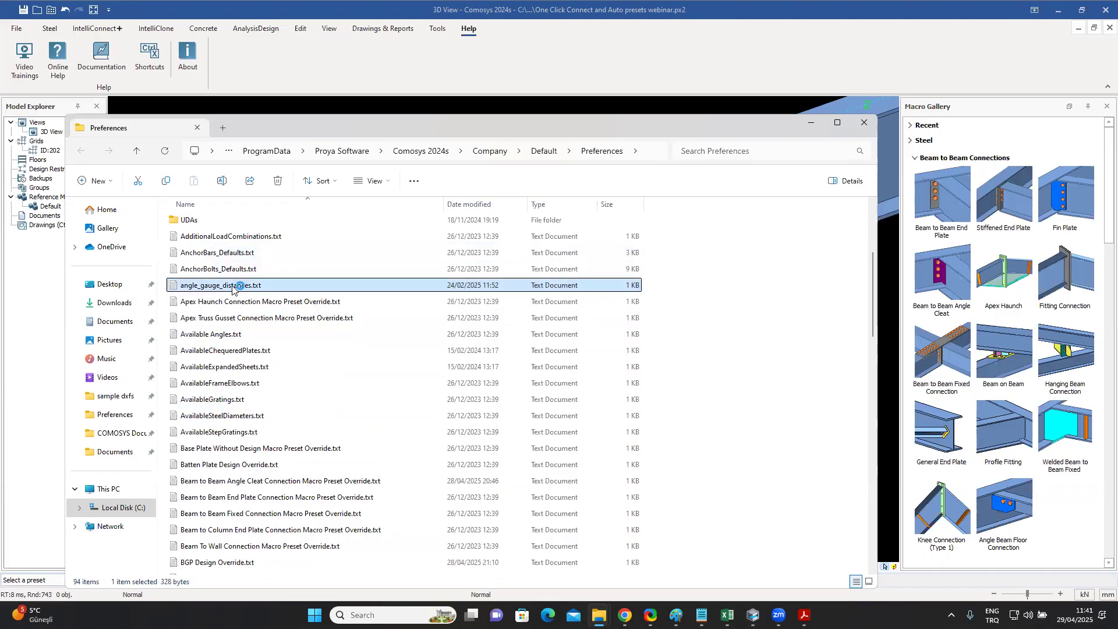
double_click(239, 285)
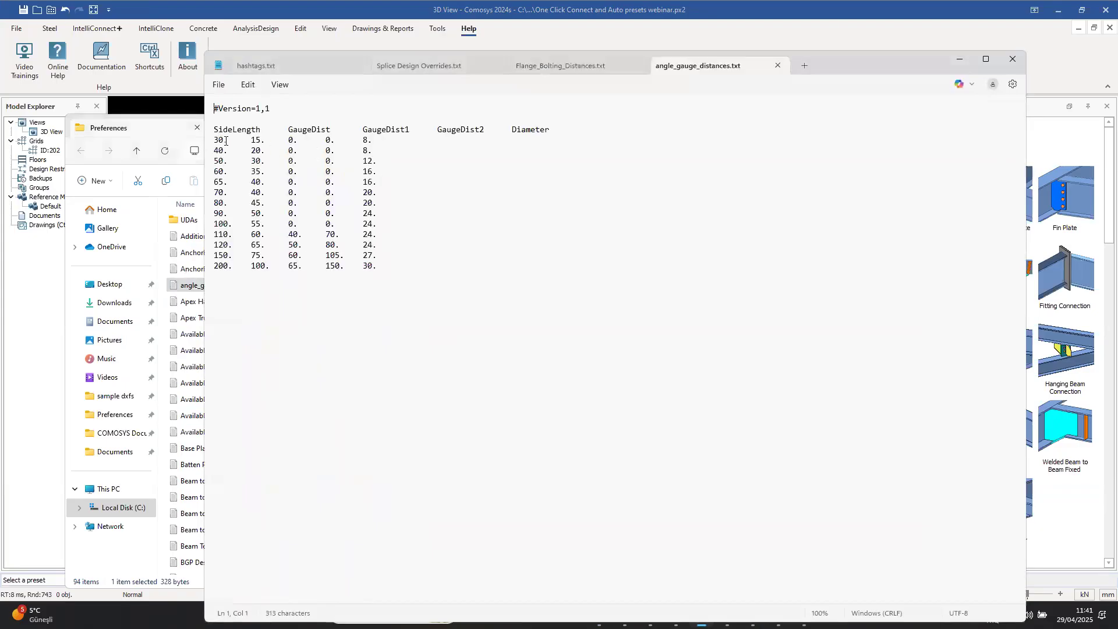
Examine the gauge distances and bolt diameters in the rows for side lengths 30, 60, 100 and 110.
drag(228, 139, 212, 140)
drag(226, 172, 210, 172)
drag(251, 173, 267, 172)
drag(362, 172, 379, 172)
click(216, 223)
drag(216, 224, 231, 221)
drag(252, 225, 264, 224)
click(207, 237)
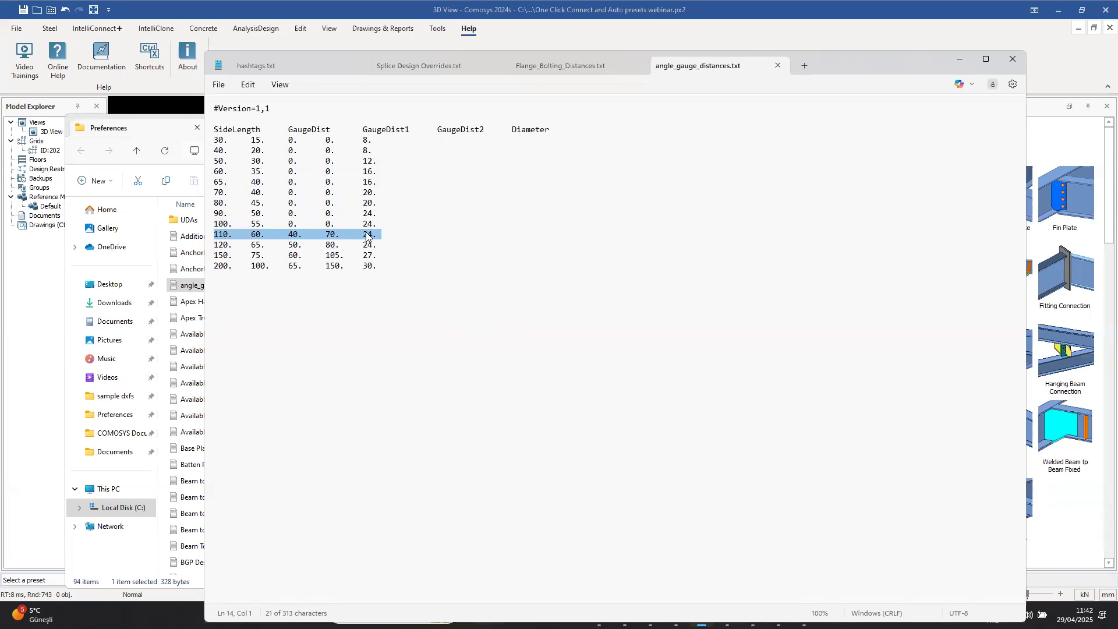
click(425, 238)
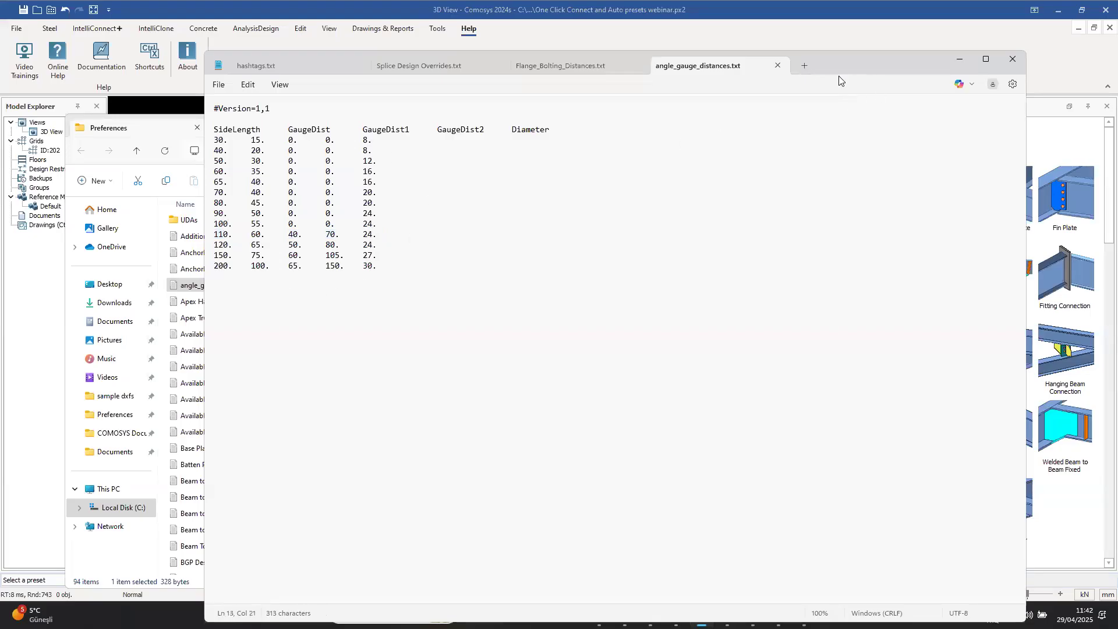
Close the angle_gauge_distances.txt file and minimize the text editor.
drag(836, 68, 772, 101)
click(713, 98)
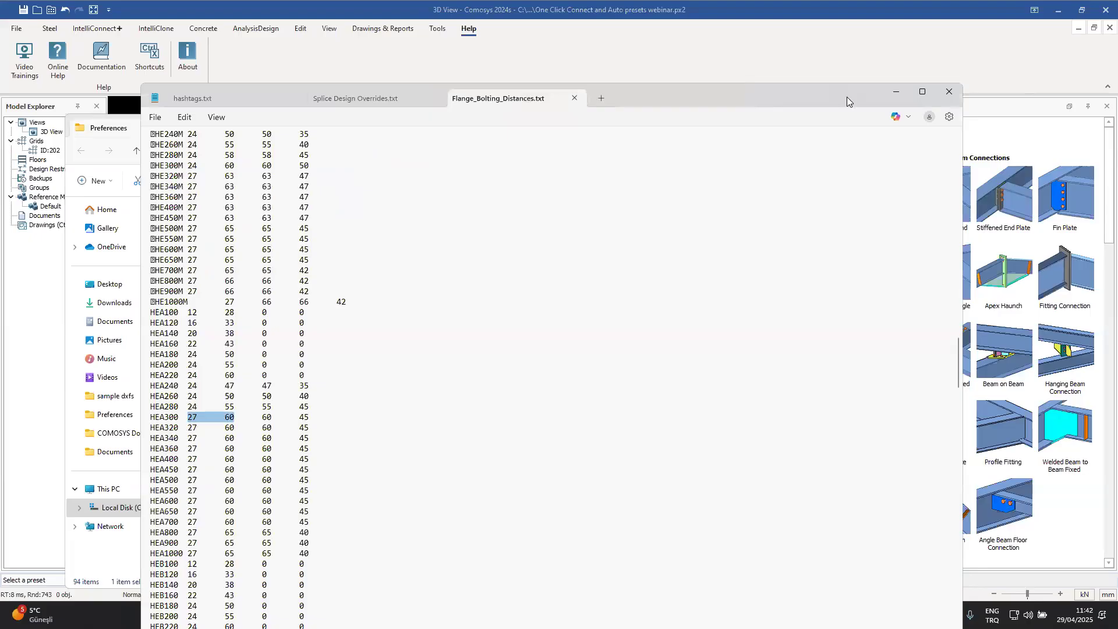
click(896, 93)
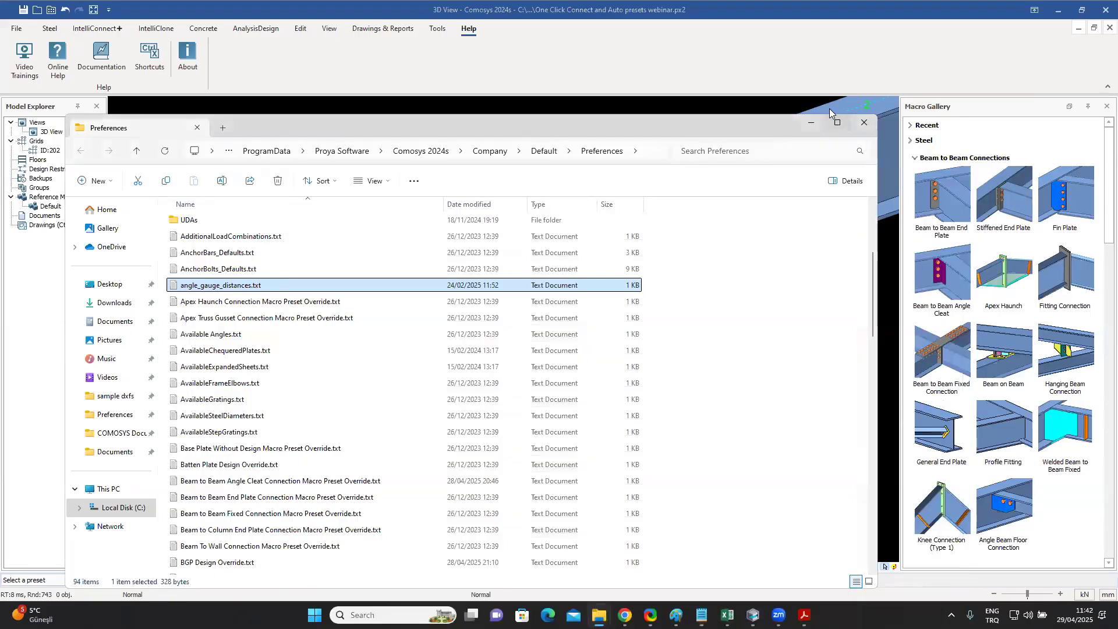
Delete the two connections joining the middle and far hanging angles to the long beam, keeping the angle members.
scroll(494, 233, down, 4)
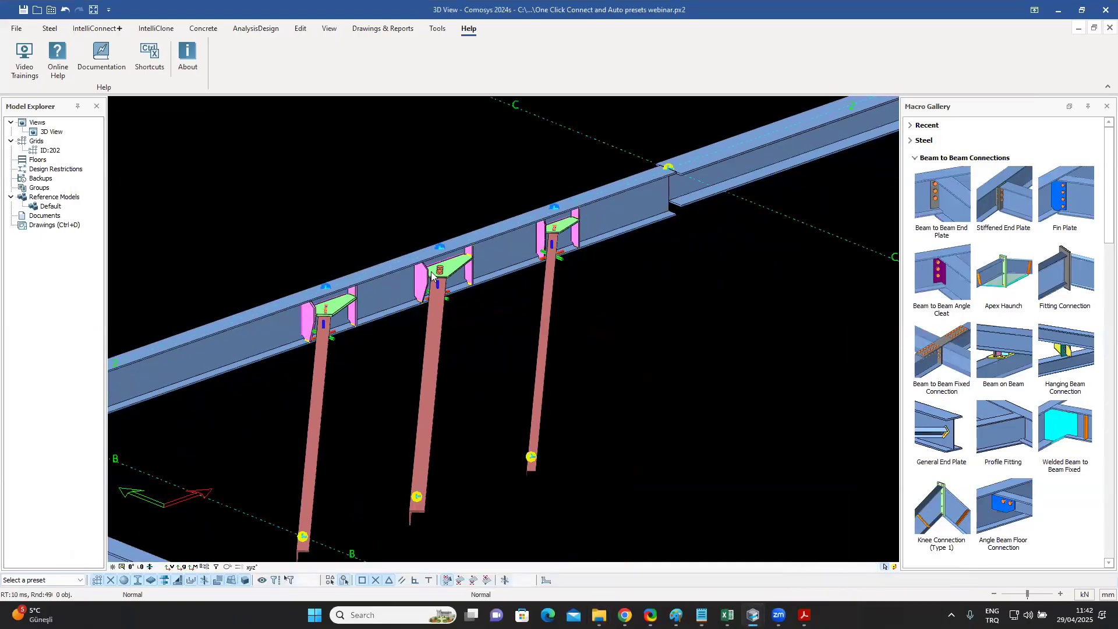
scroll(459, 280, up, 6)
click(520, 365)
key(Delete)
click(510, 339)
scroll(827, 282, down, 4)
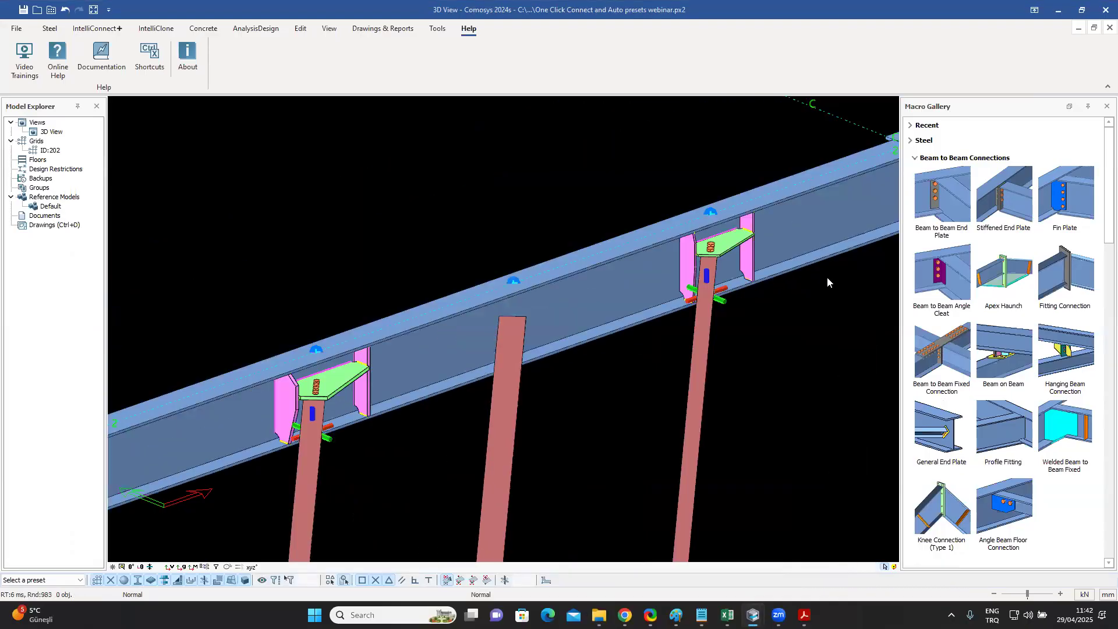
scroll(827, 279, up, 5)
click(690, 265)
key(Delete)
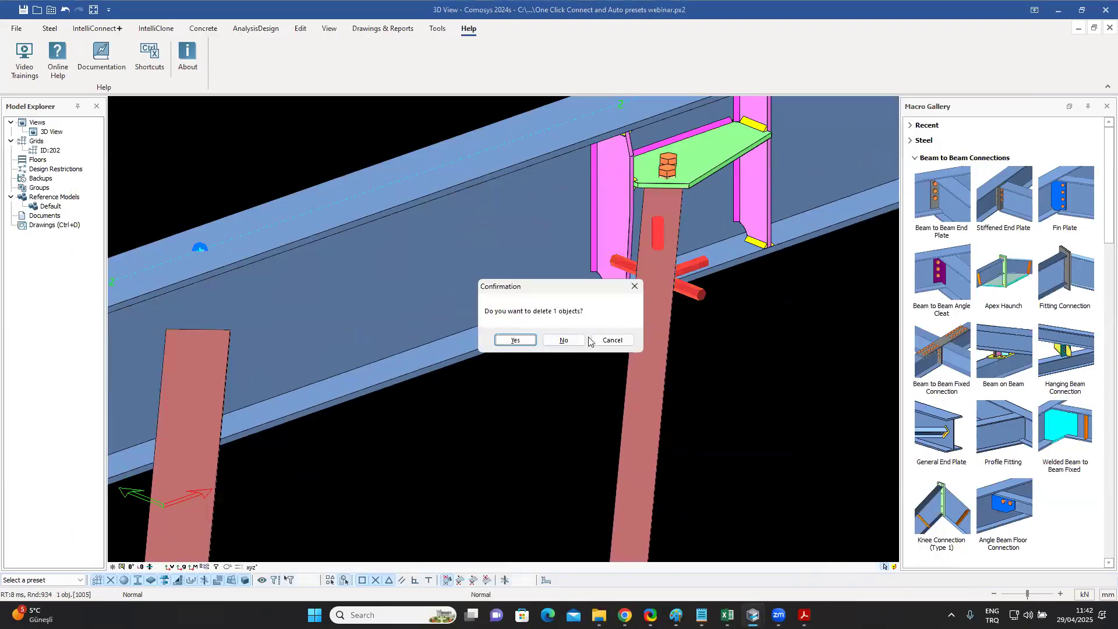
click(515, 340)
Check the profile names of the middle and far hanging angles in their profile properties, leaving the settings unmodified.
scroll(546, 299, down, 4)
double_click(397, 382)
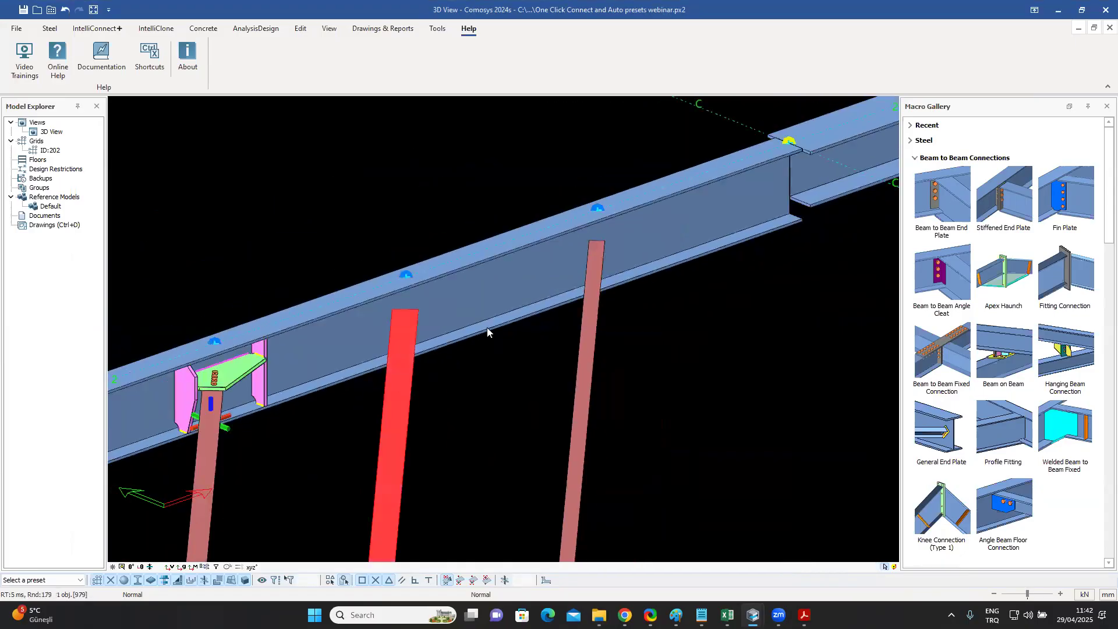
click(491, 201)
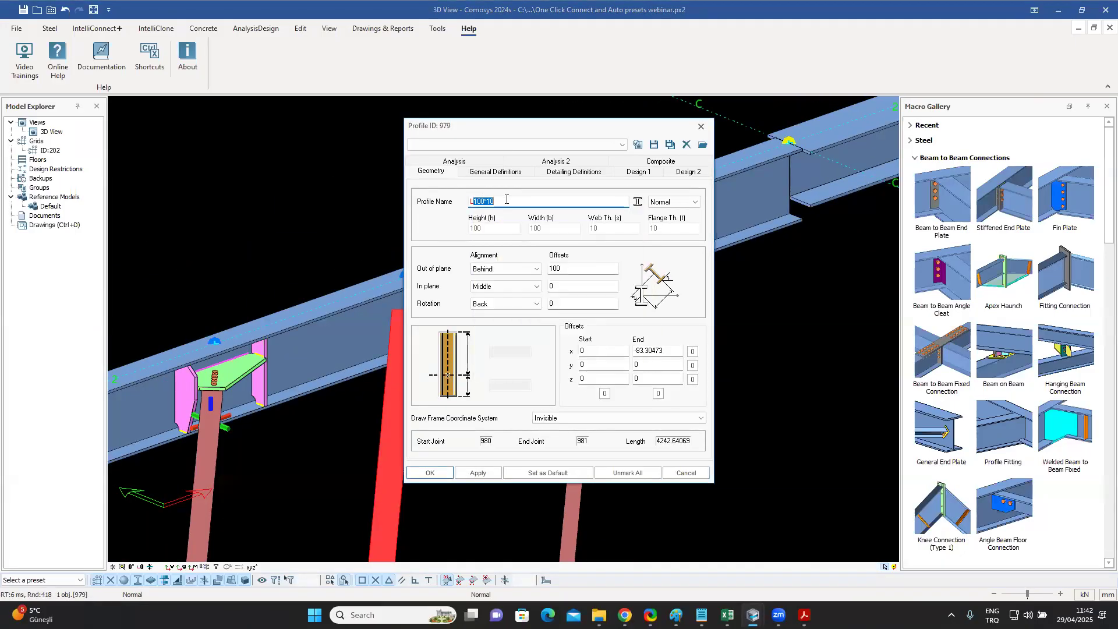
click(701, 126)
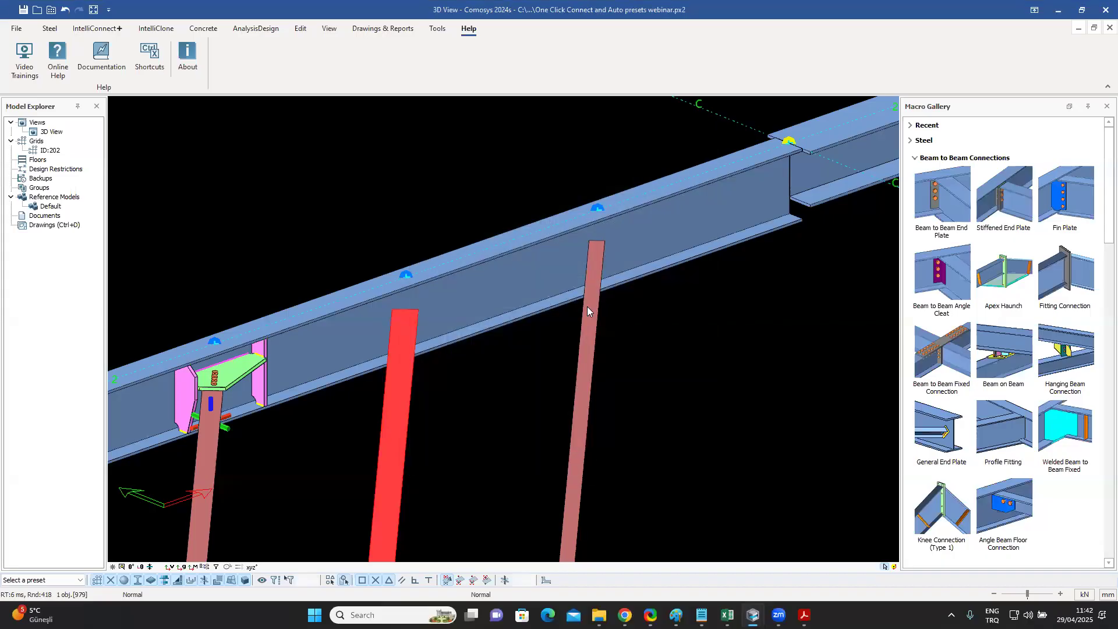
double_click(587, 306)
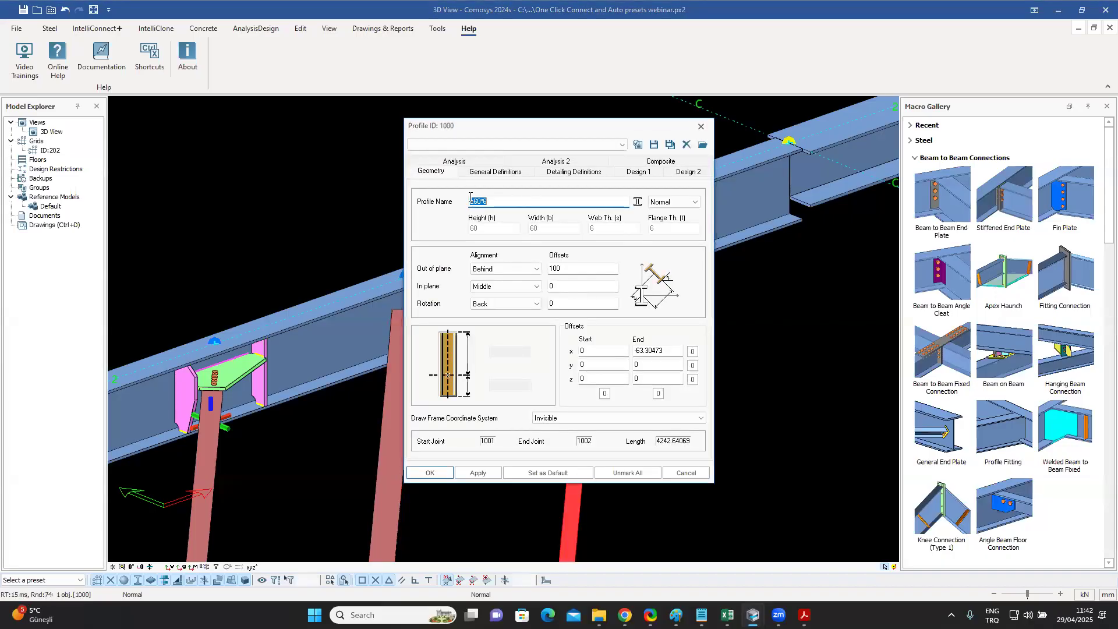
click(701, 127)
Connect the middle and far hanging angles to the long beam with Bolted Gusset Plate connections.
scroll(1002, 403, down, 2)
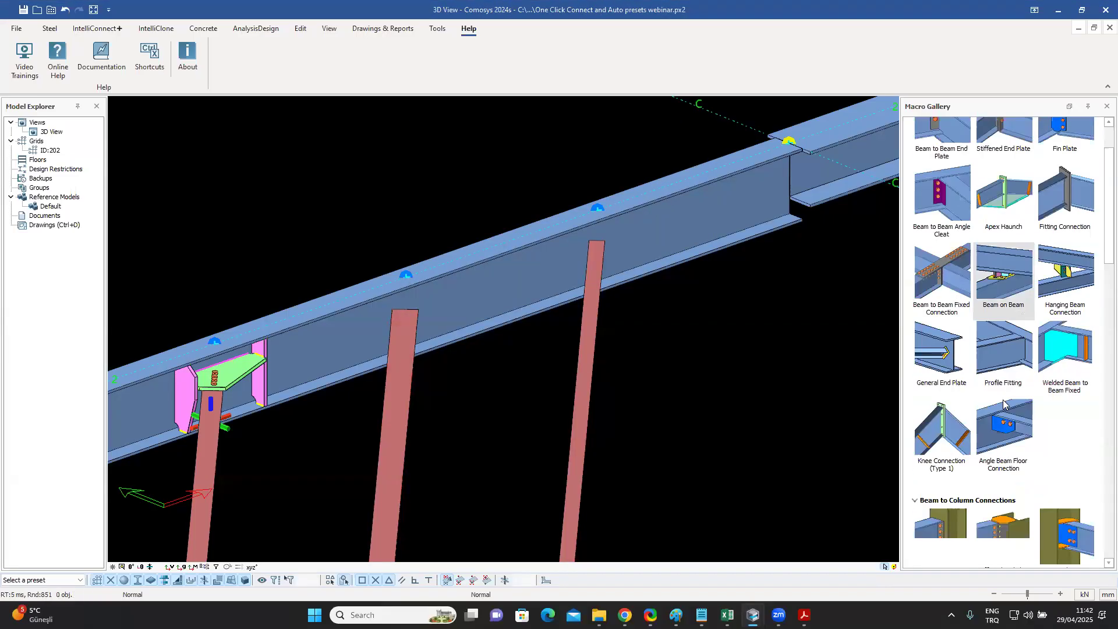
scroll(1002, 403, down, 8)
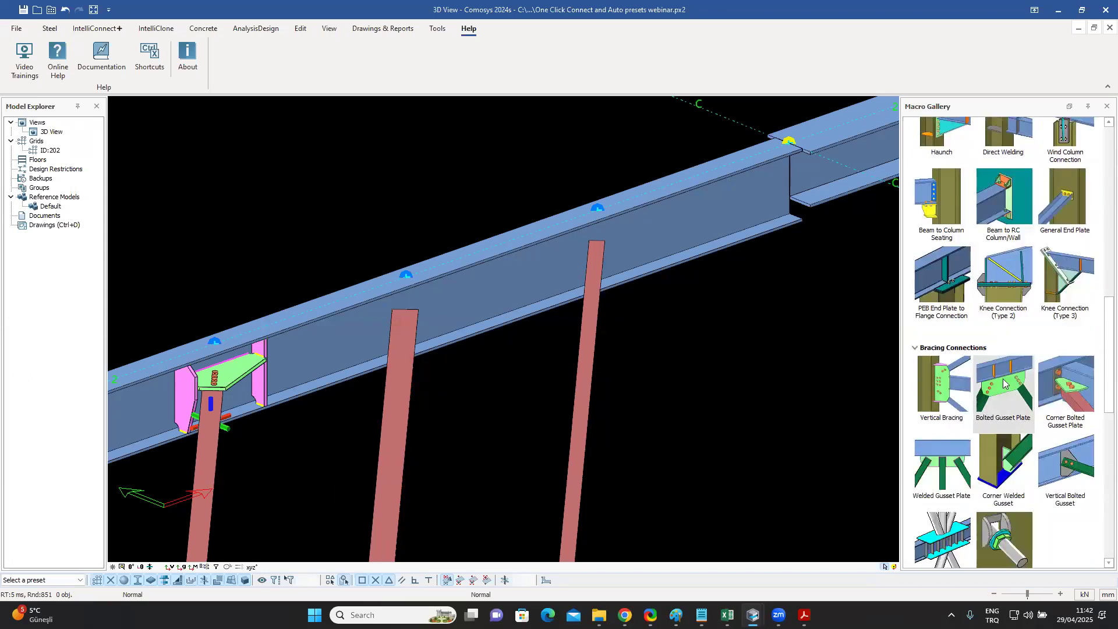
click(1003, 389)
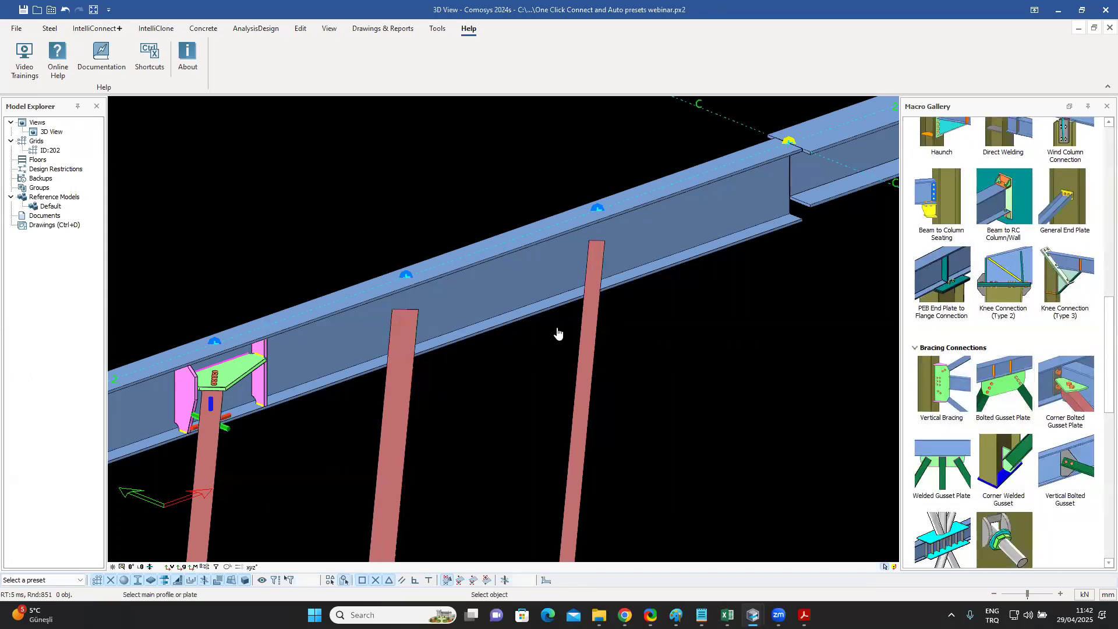
click(447, 307)
click(403, 340)
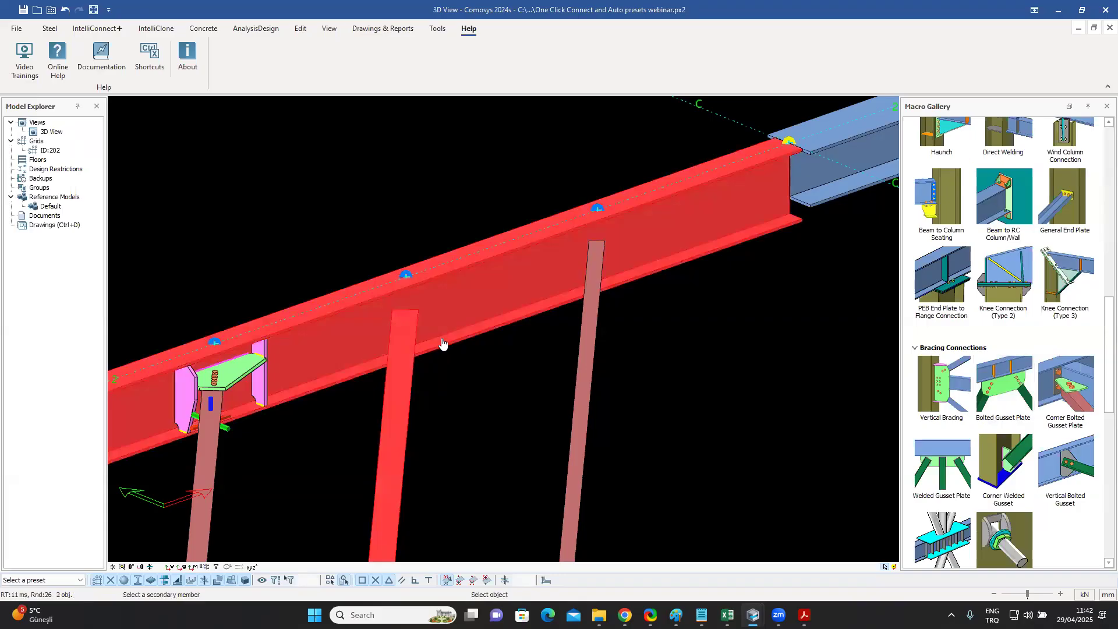
click(665, 238)
click(595, 298)
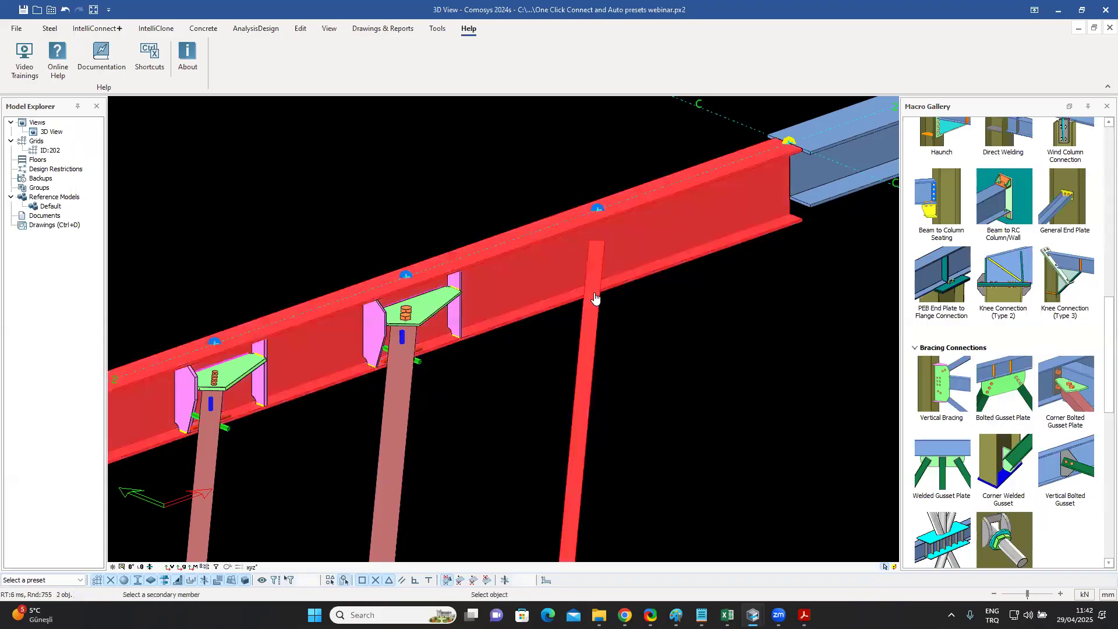
key(Escape)
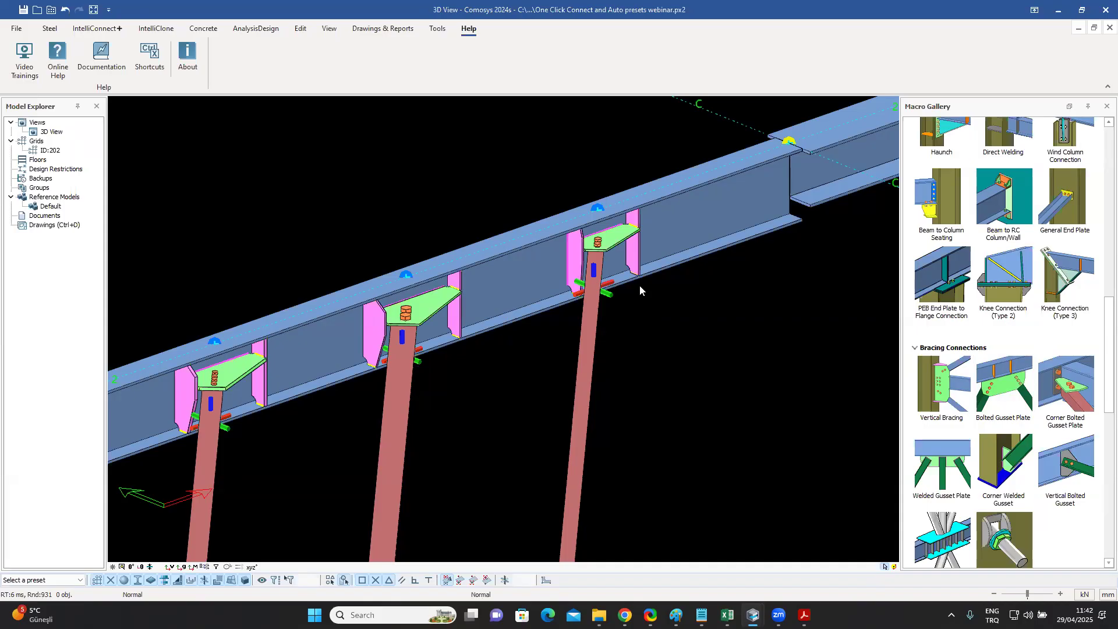
Show the model from above in wireframe, focused on the middle angle's gusset connection.
click(129, 567)
scroll(447, 318, down, 5)
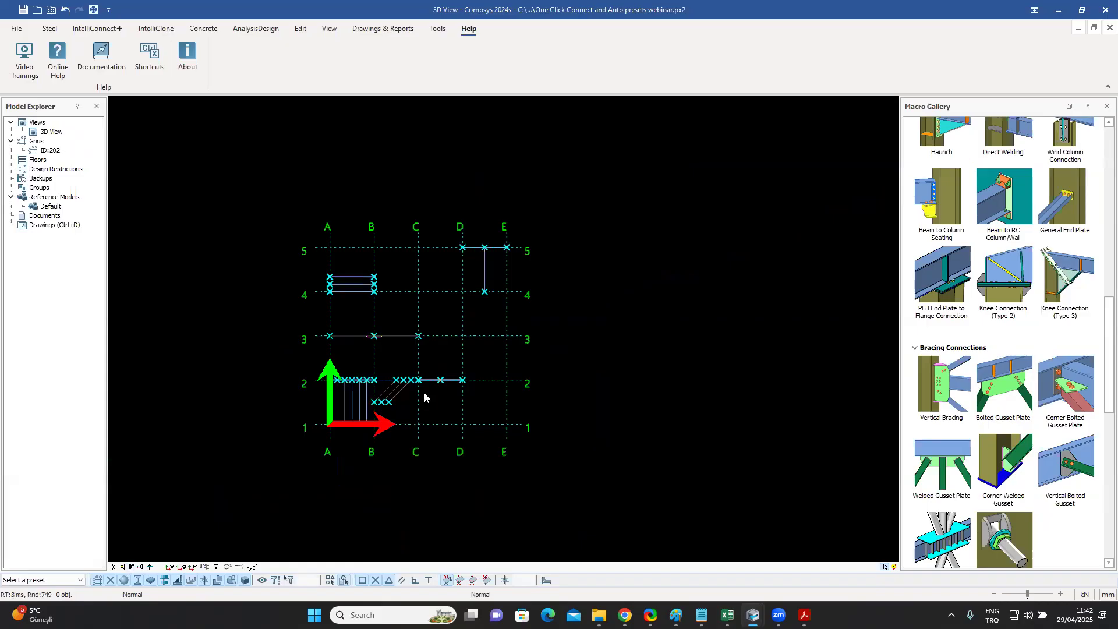
scroll(399, 395, up, 6)
scroll(466, 321, up, 8)
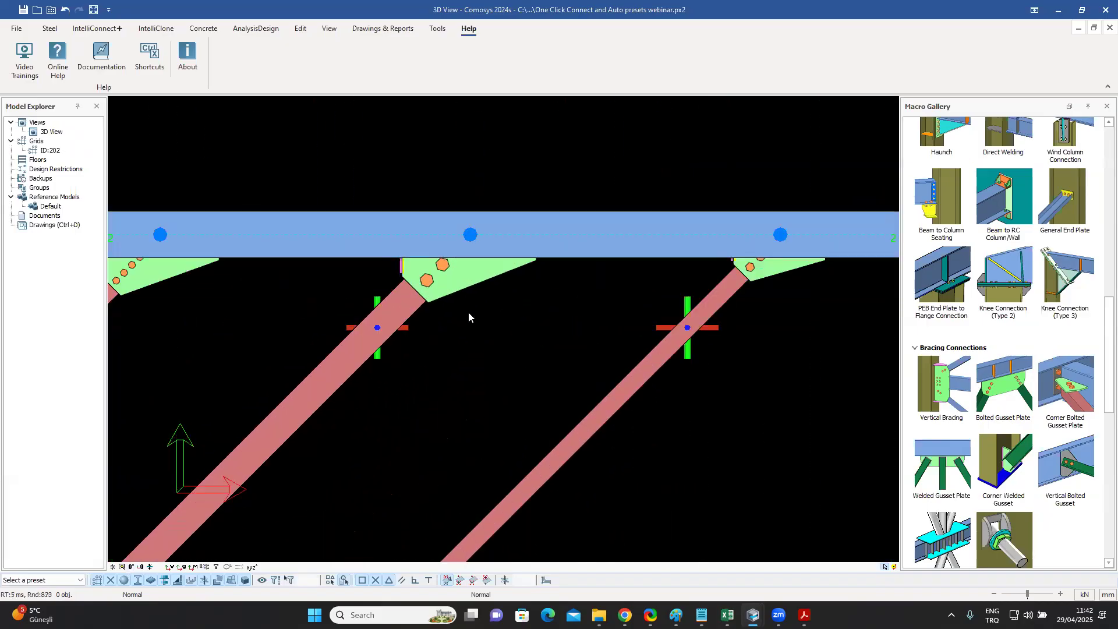
middle_drag(474, 320, 456, 378)
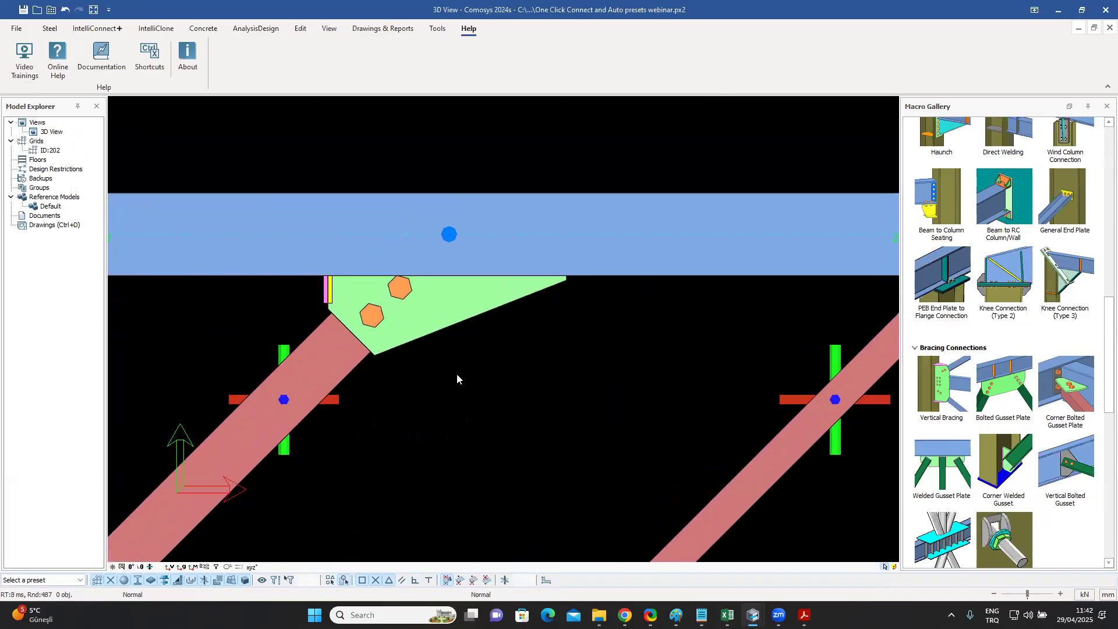
key(ctrl+1)
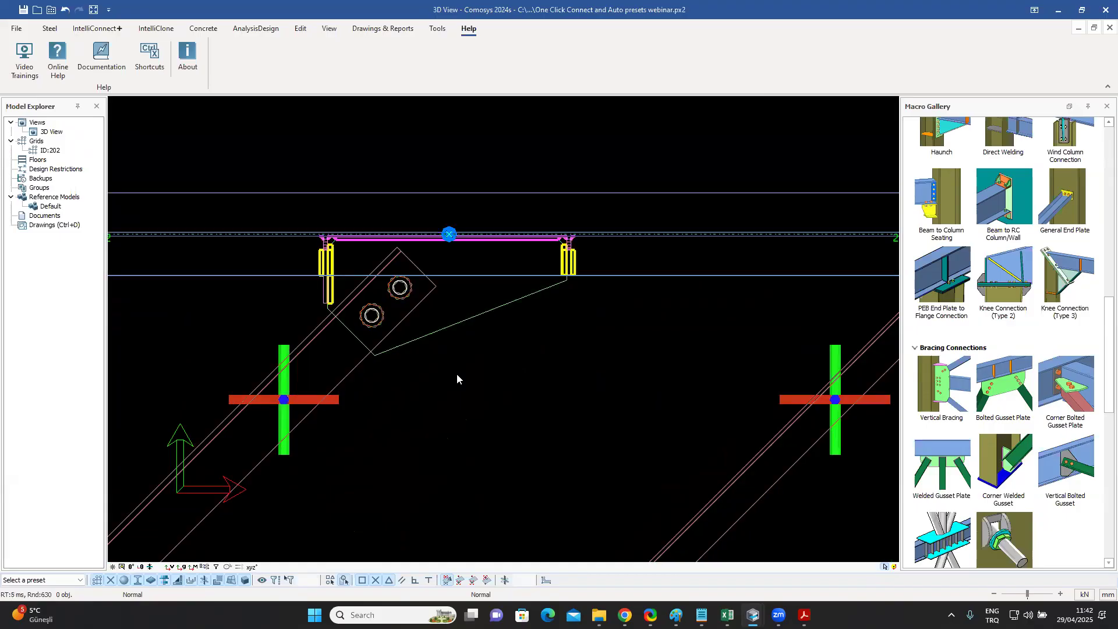
scroll(434, 301, up, 3)
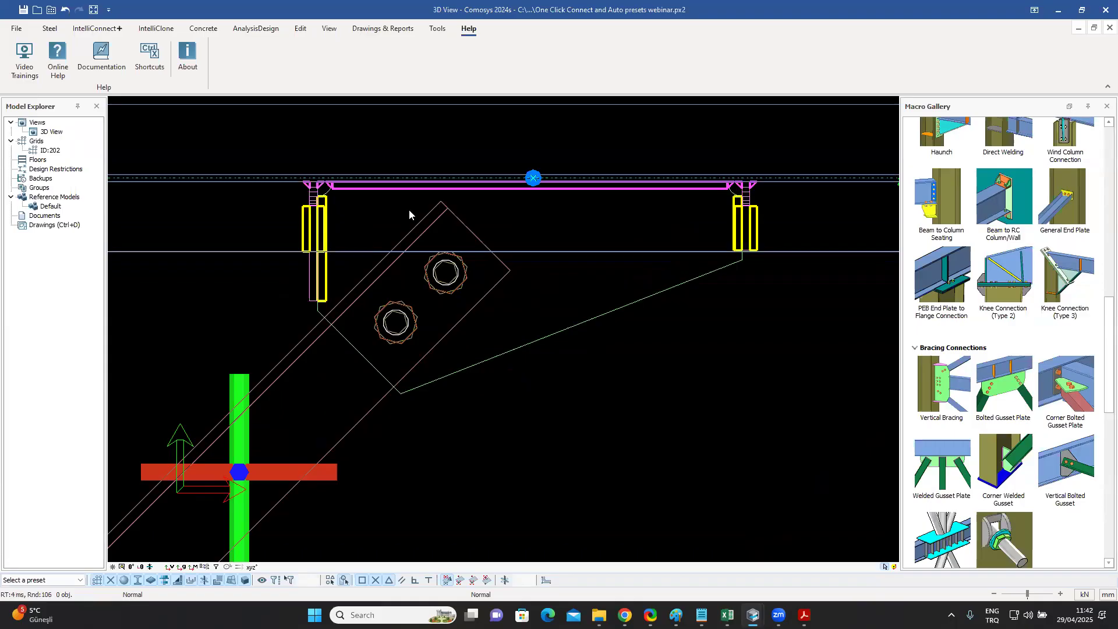
Draw a construction line through the centres of the two bolts on the middle angle.
click(49, 28)
click(300, 28)
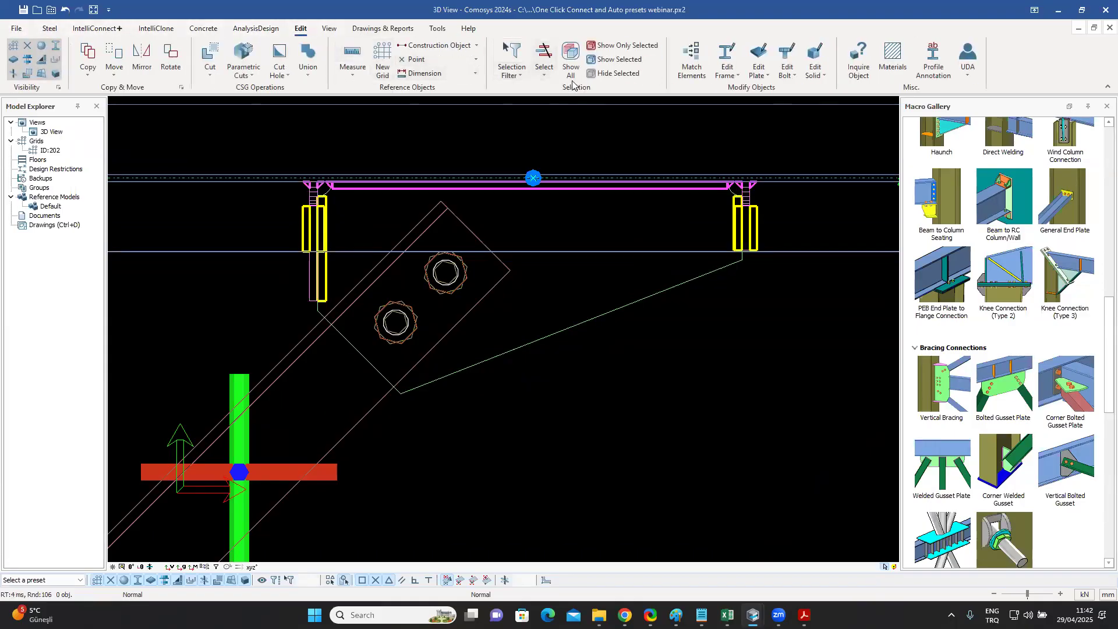
click(457, 47)
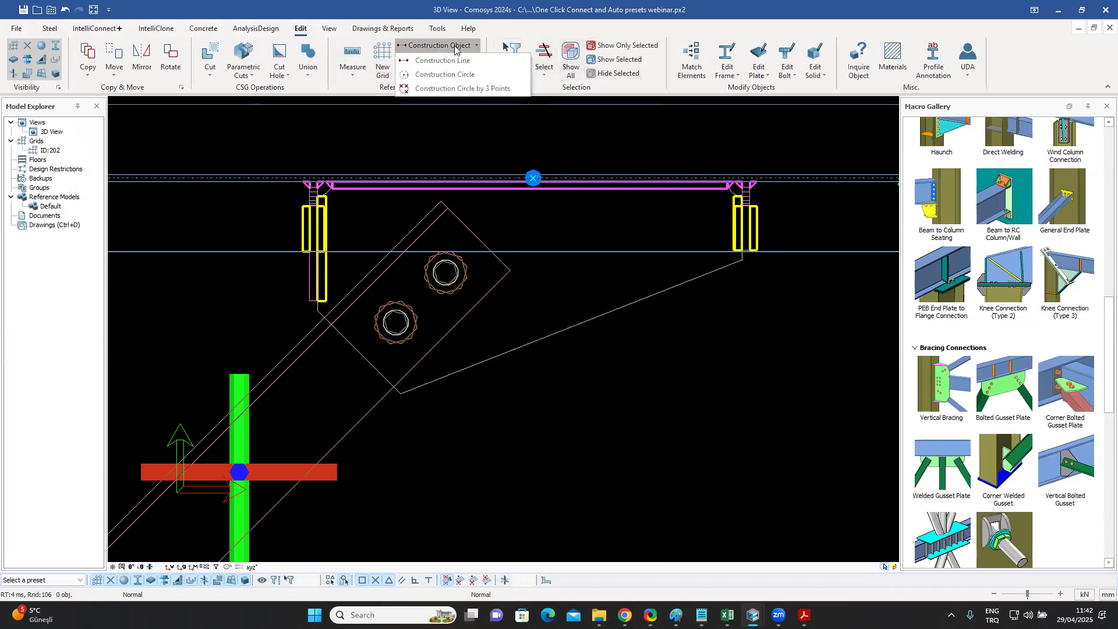
click(445, 61)
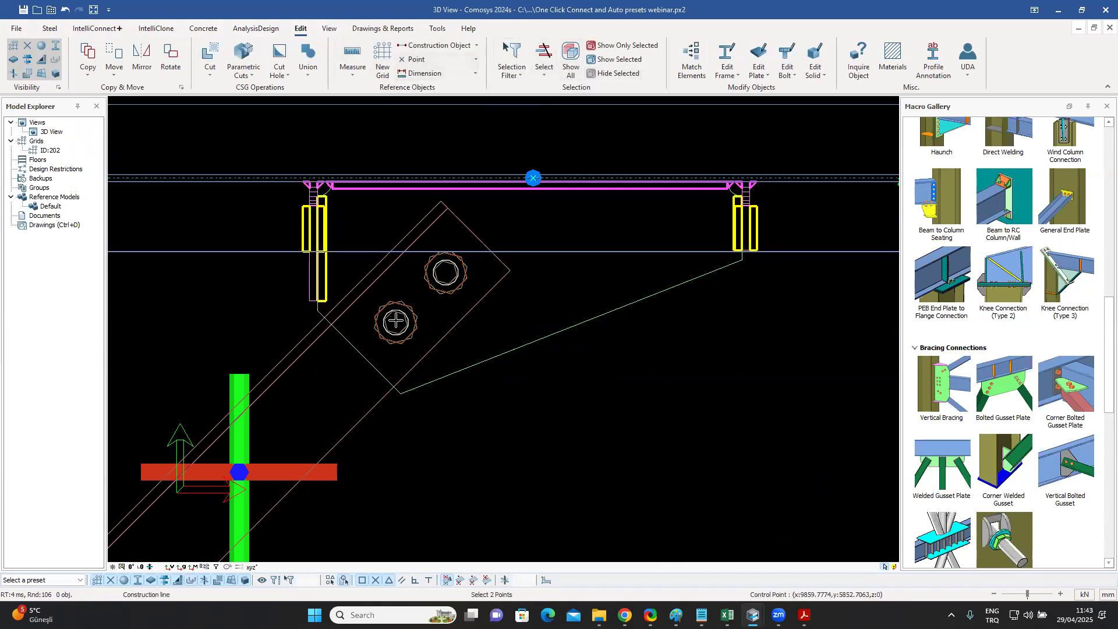
click(445, 272)
click(396, 322)
right_click(469, 205)
click(480, 210)
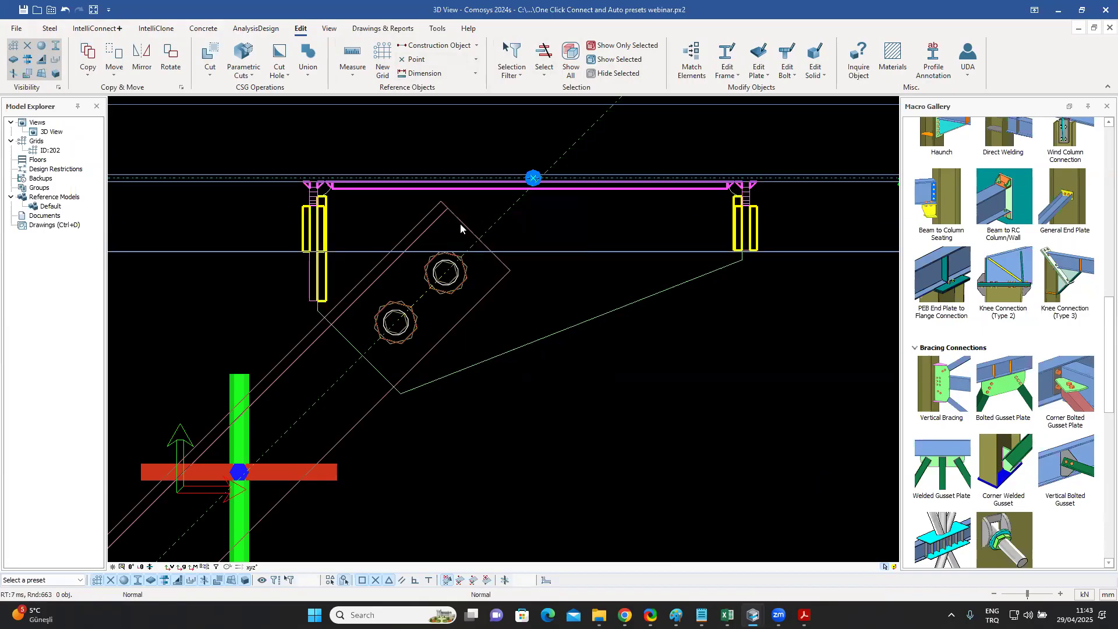
Check the middle angle's profile size and measure the distance from its outer end corner to the construction line.
double_click(444, 212)
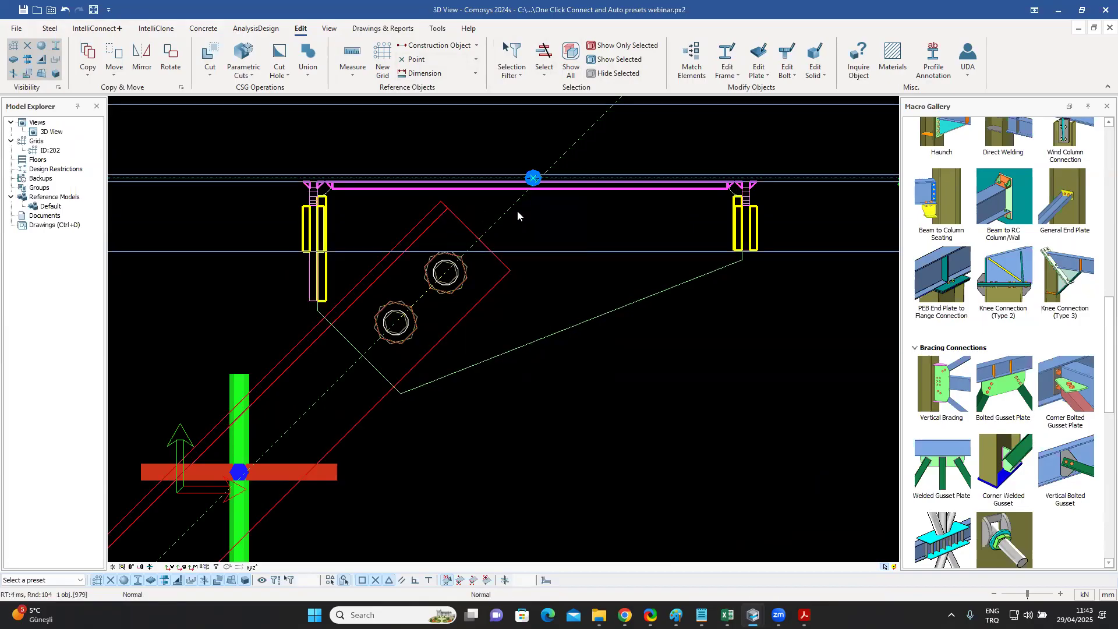
click(700, 126)
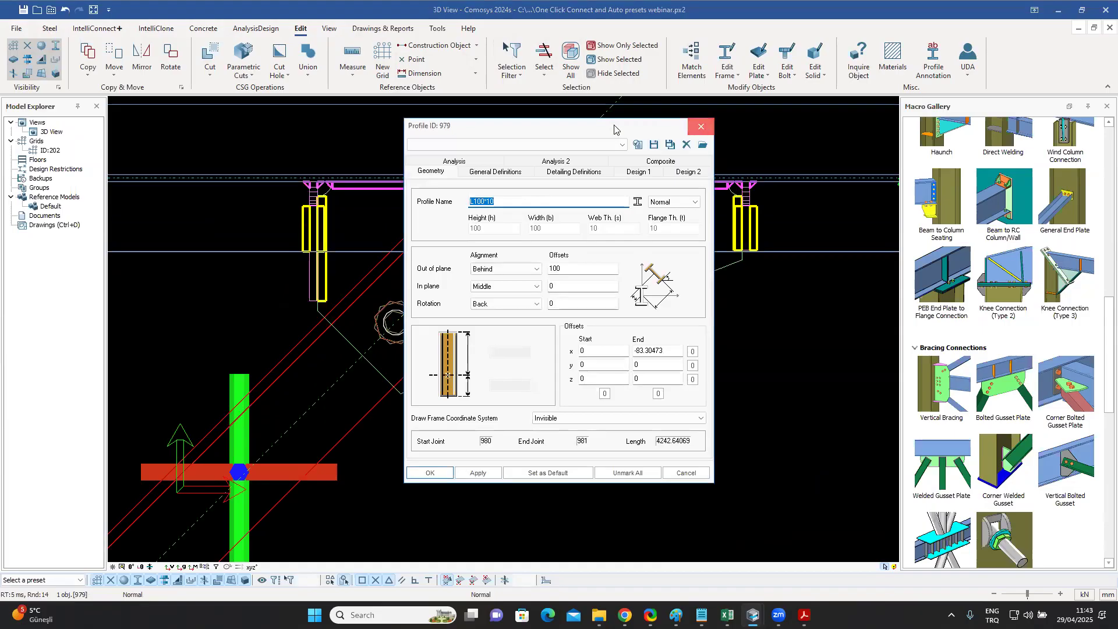
right_click(504, 138)
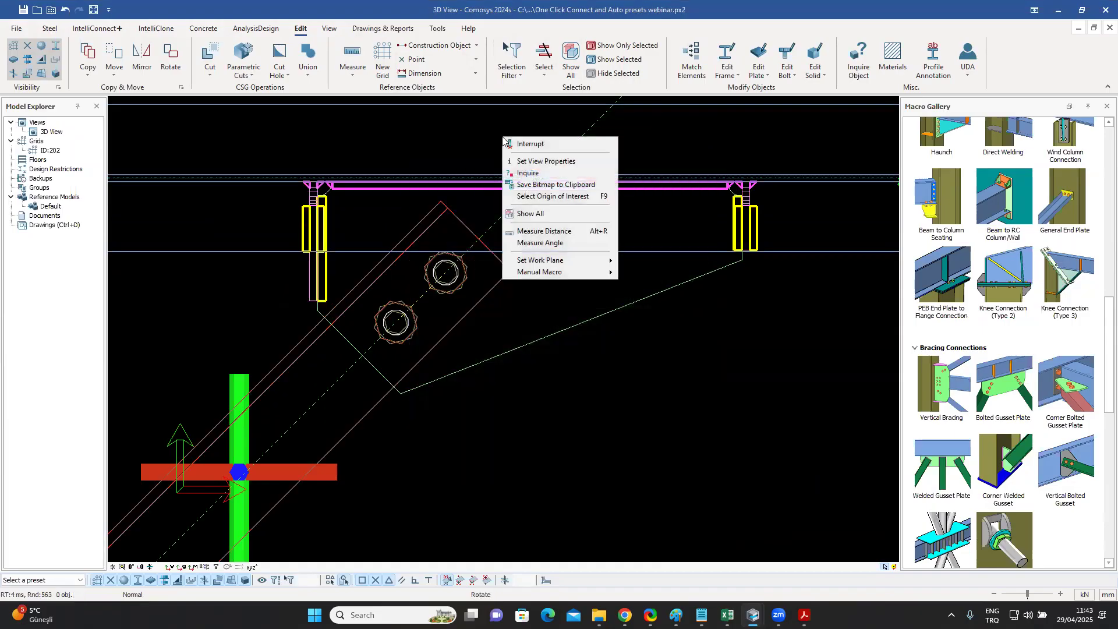
click(547, 229)
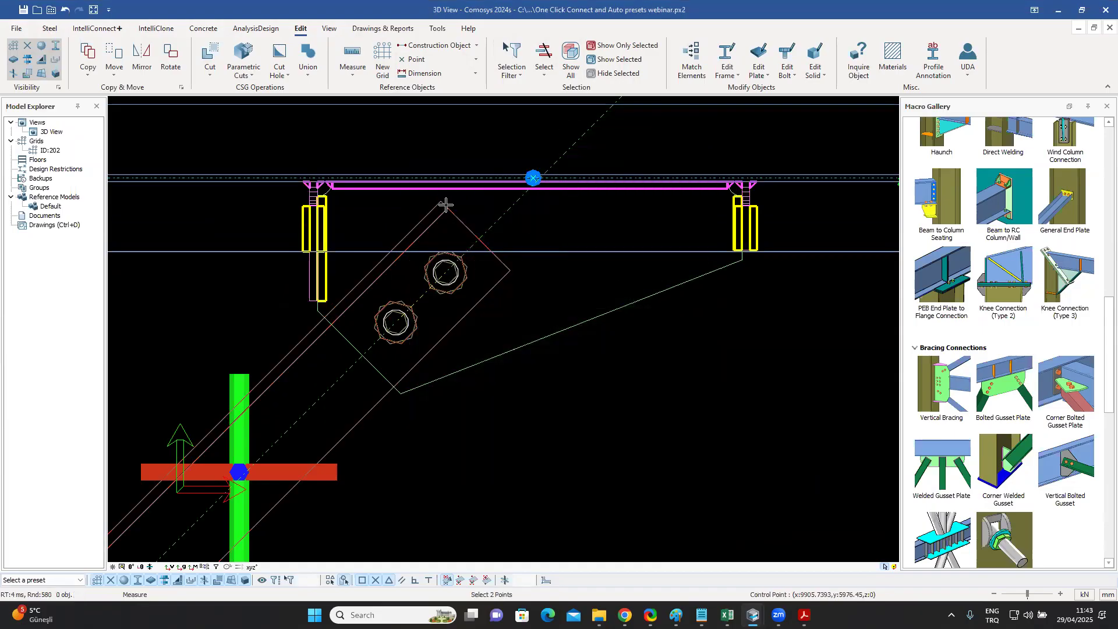
click(479, 240)
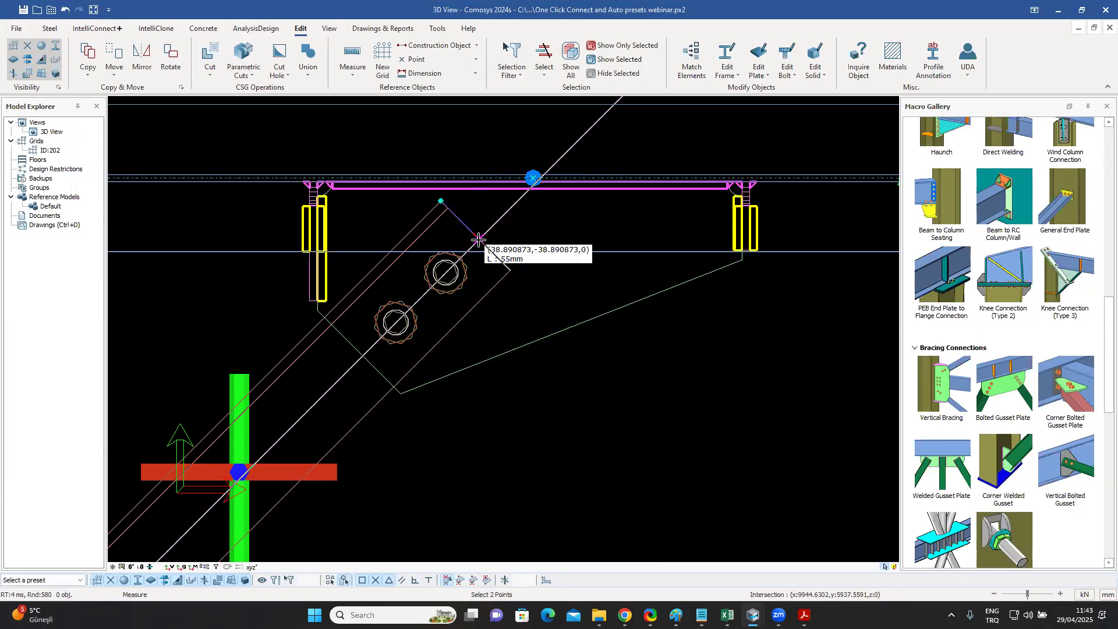
right_click(479, 239)
click(492, 249)
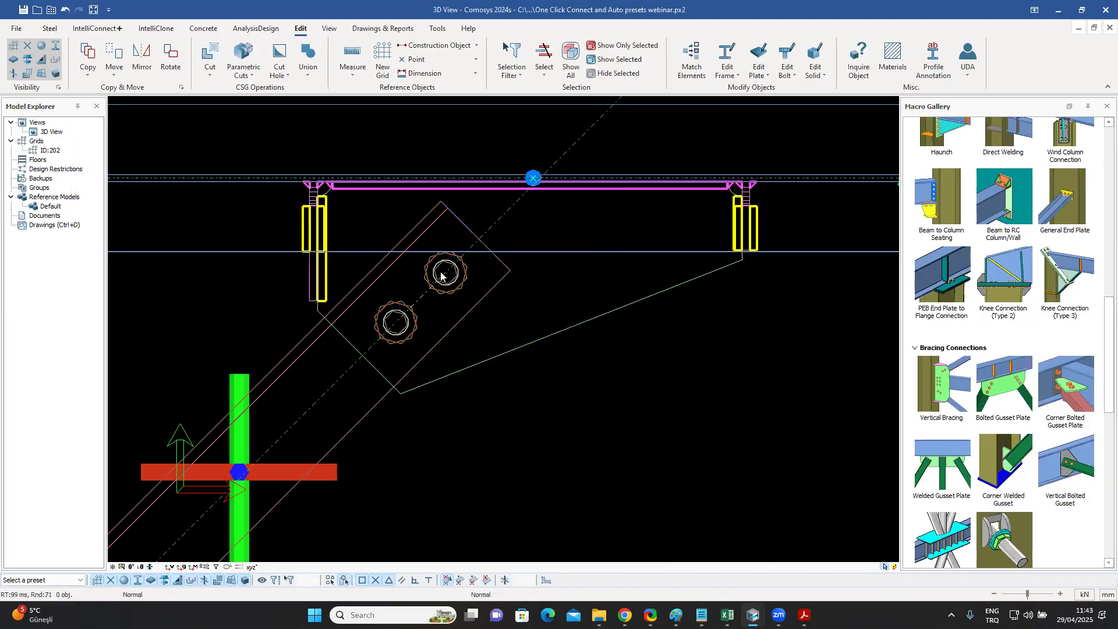
Inspect the Secondary 1 bolt settings of the middle angle's Bolted Gusset Plate connection, then close its properties without applying changes.
click(459, 286)
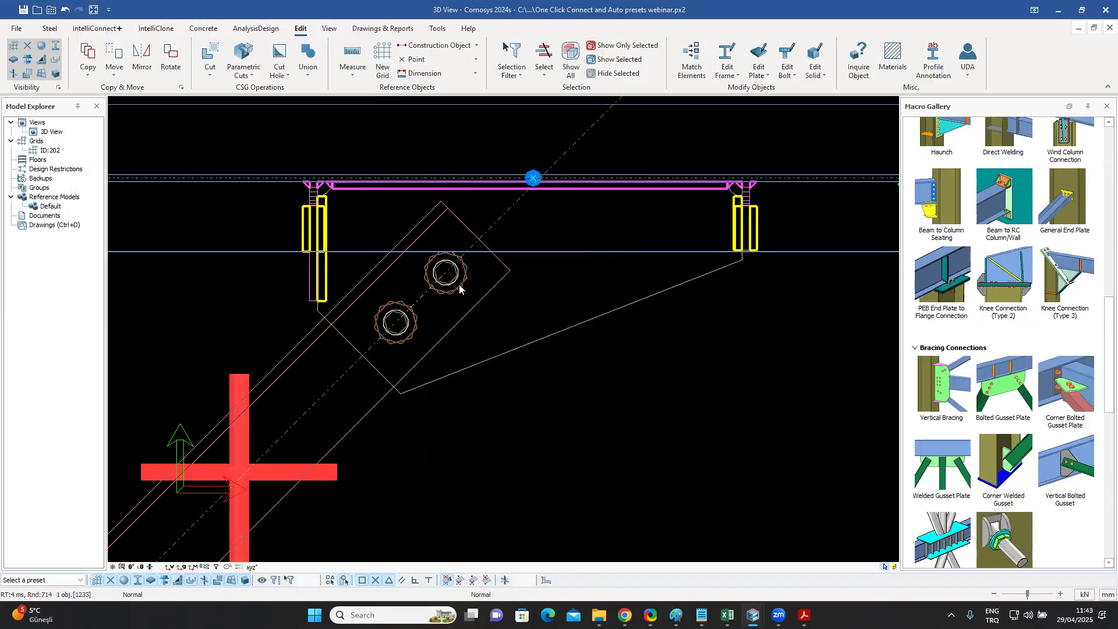
double_click(473, 317)
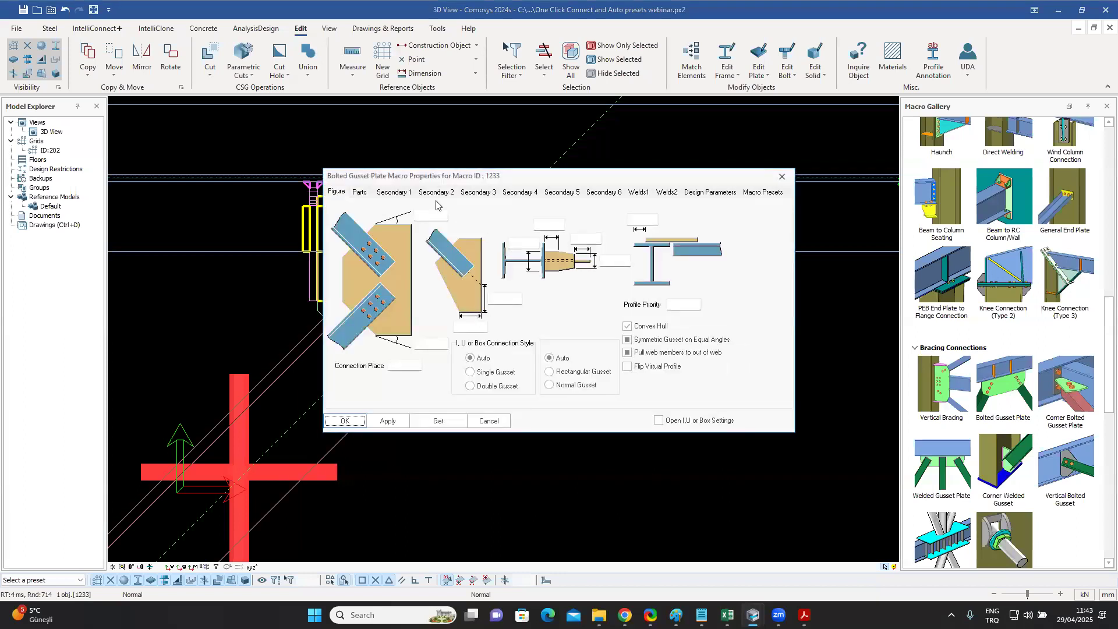
click(395, 192)
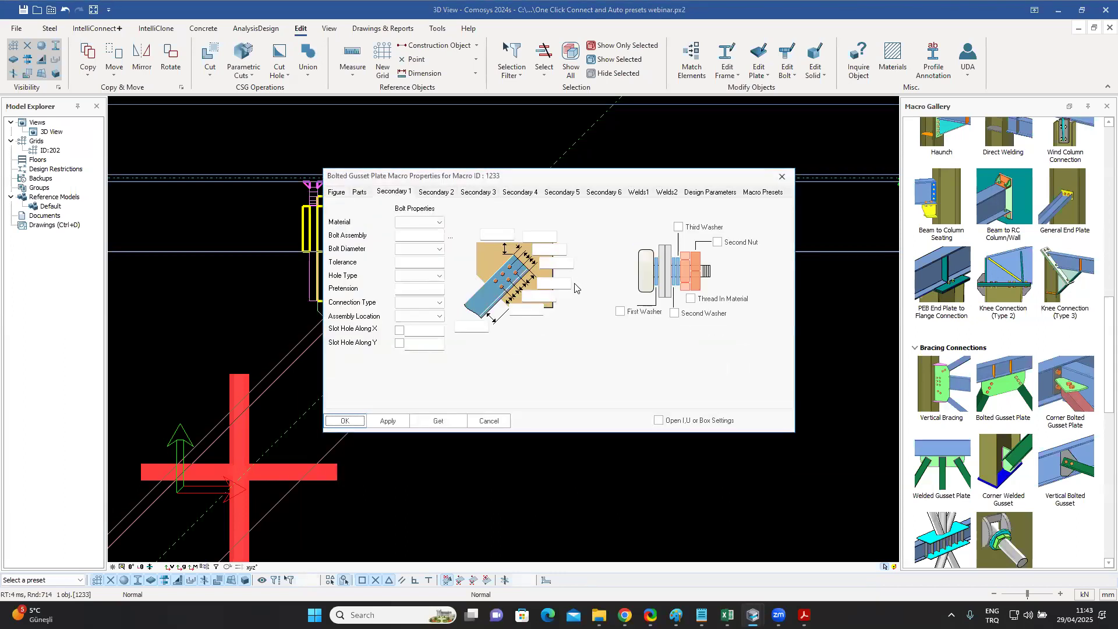
click(556, 262)
click(489, 420)
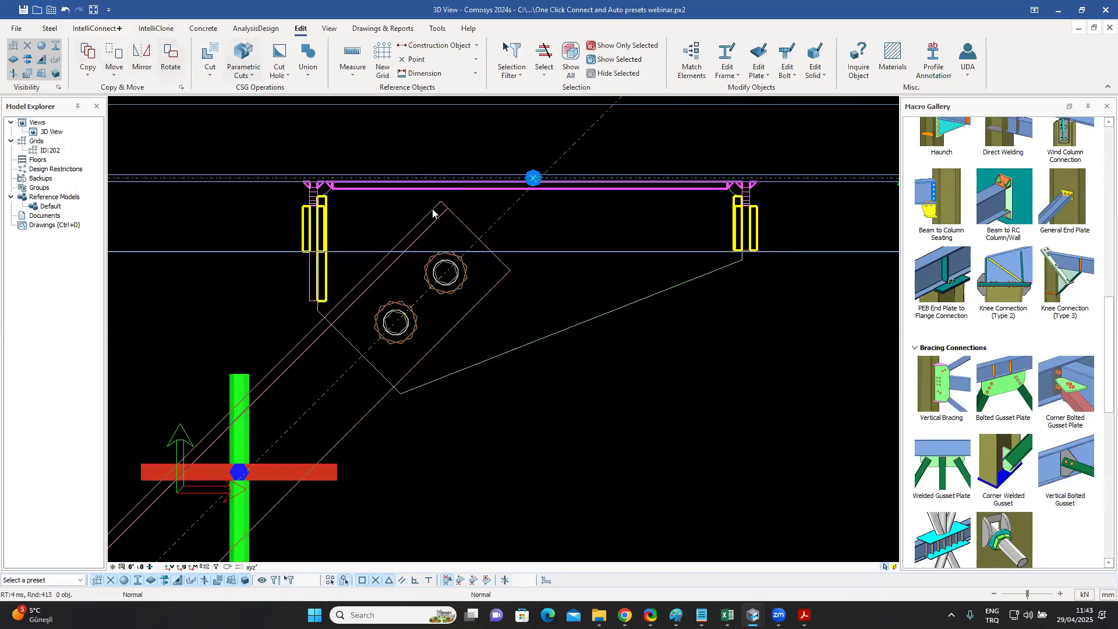
Check the far angle's profile size in its properties and close them without changes.
scroll(435, 214, down, 5)
scroll(574, 312, up, 10)
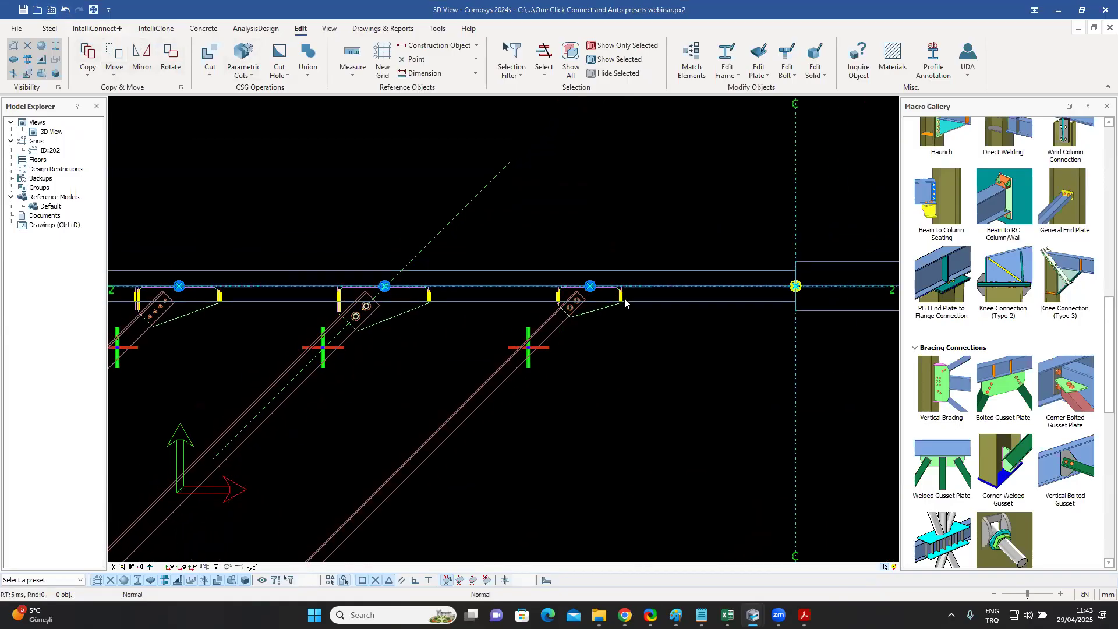
double_click(486, 387)
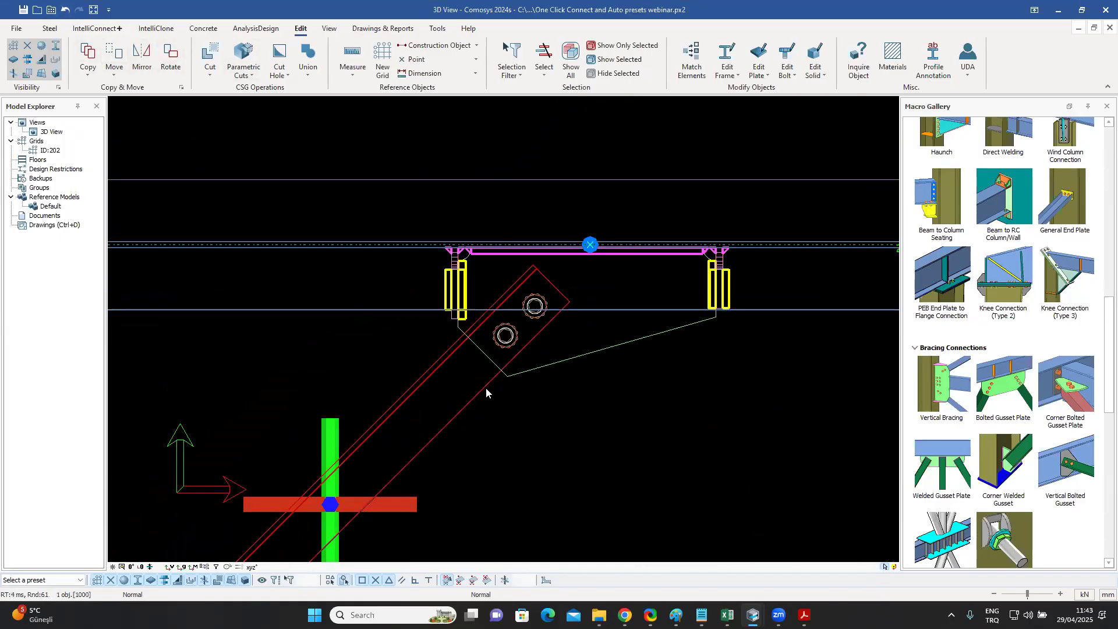
click(702, 127)
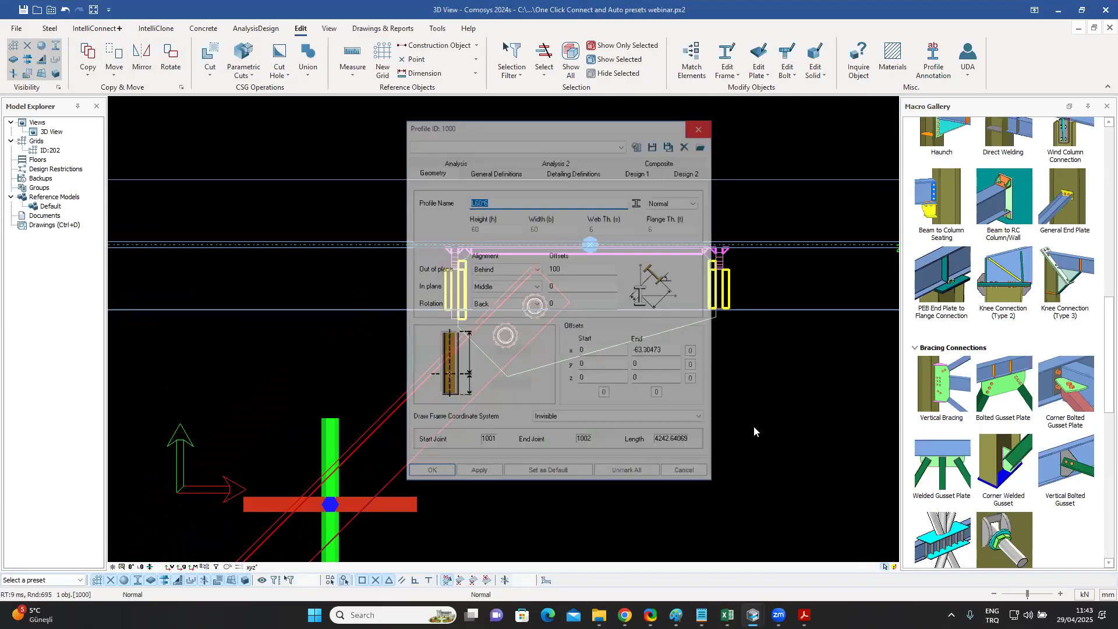
Draw a construction line through the centres of the two bolts on the far angle.
scroll(512, 230, up, 5)
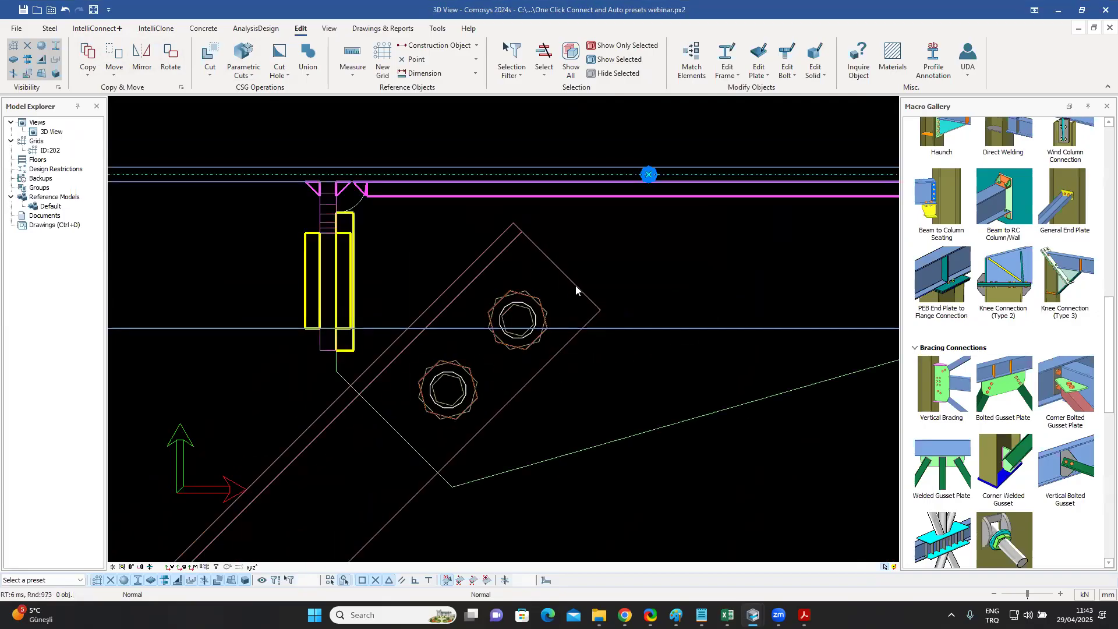
click(440, 45)
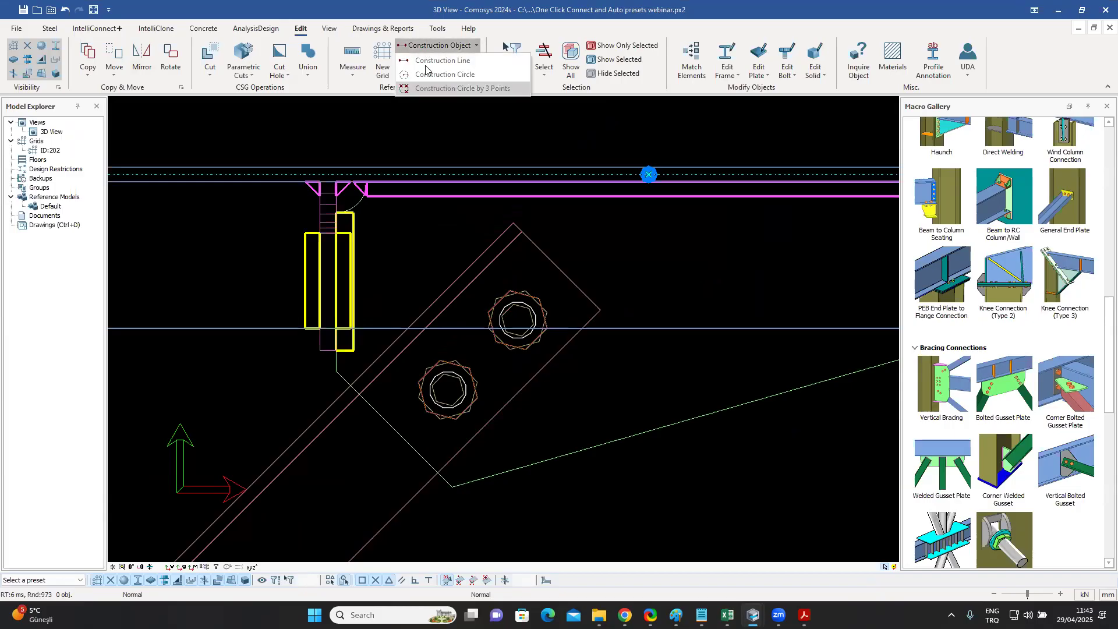
click(442, 61)
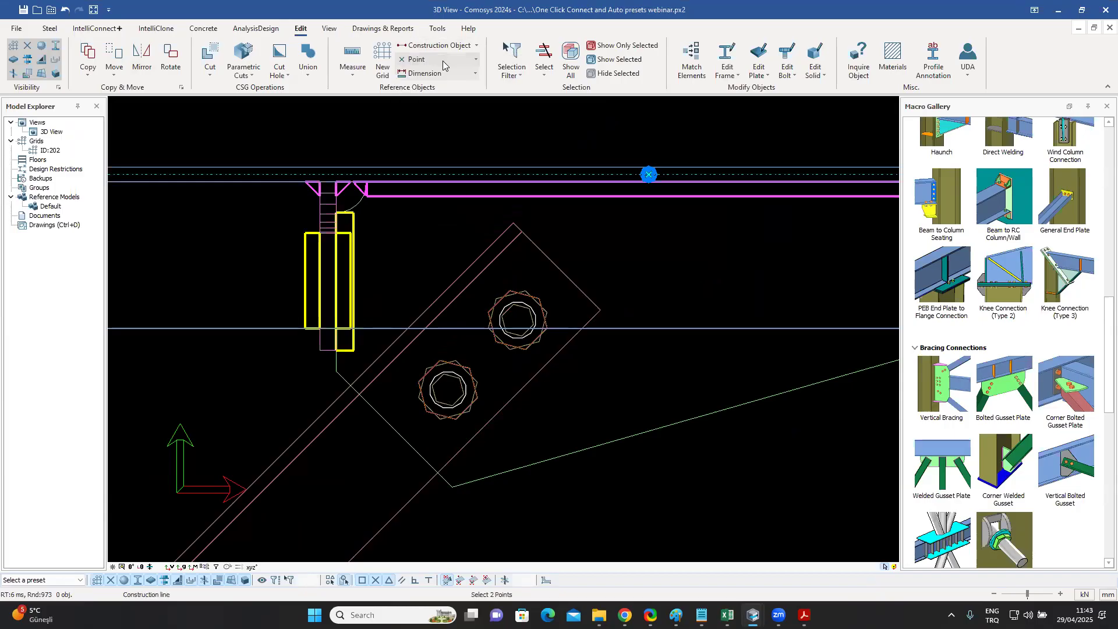
click(446, 389)
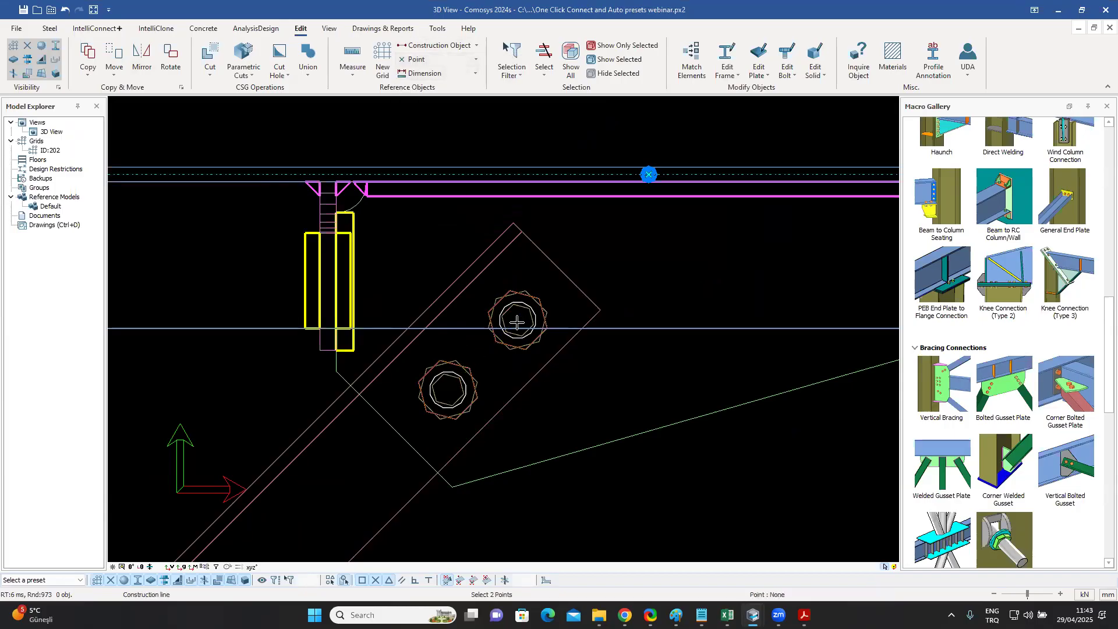
right_click(556, 272)
click(599, 265)
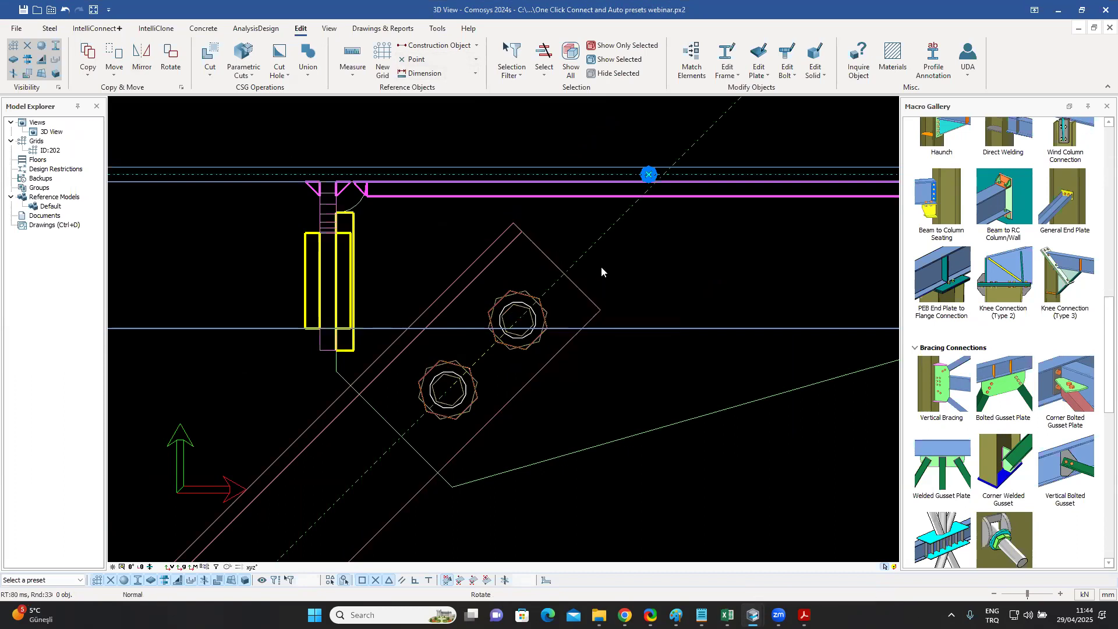
Measure the distance from the far angle's outer end corner to the construction line along its end edge.
right_click(602, 268)
click(662, 362)
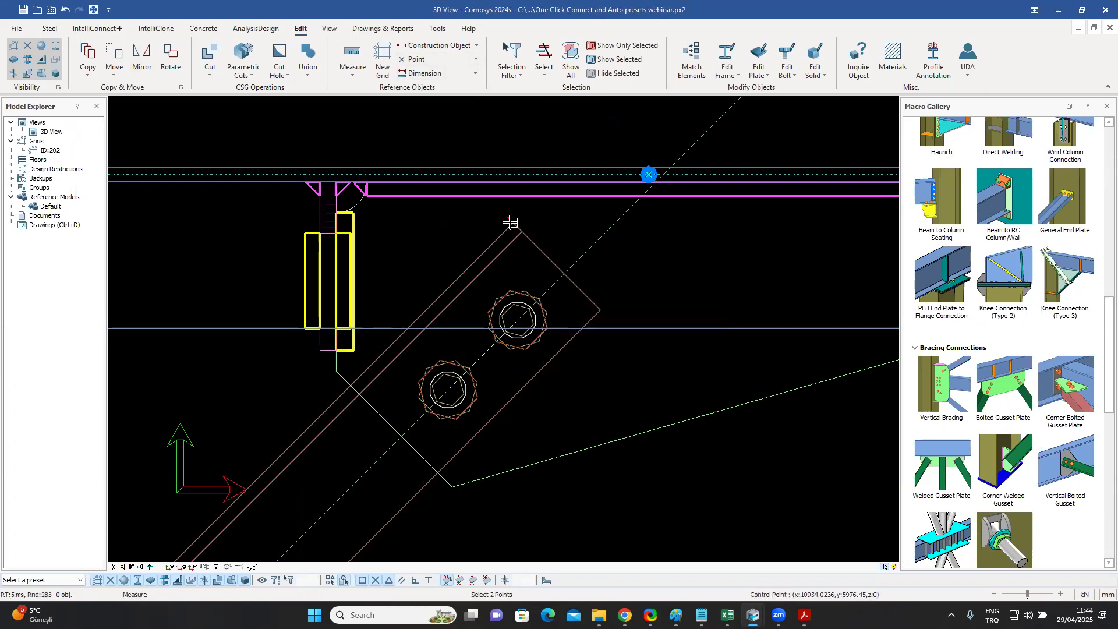
click(564, 273)
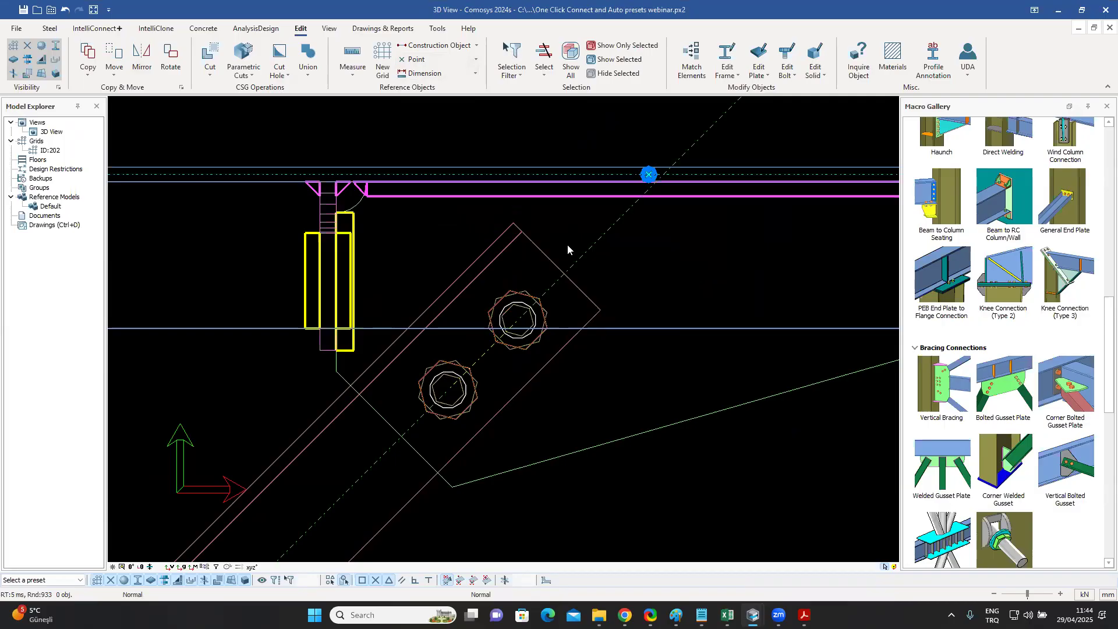
Go to the portal frames and check the front column's profile size in its properties, closing them without changes.
scroll(579, 267, down, 5)
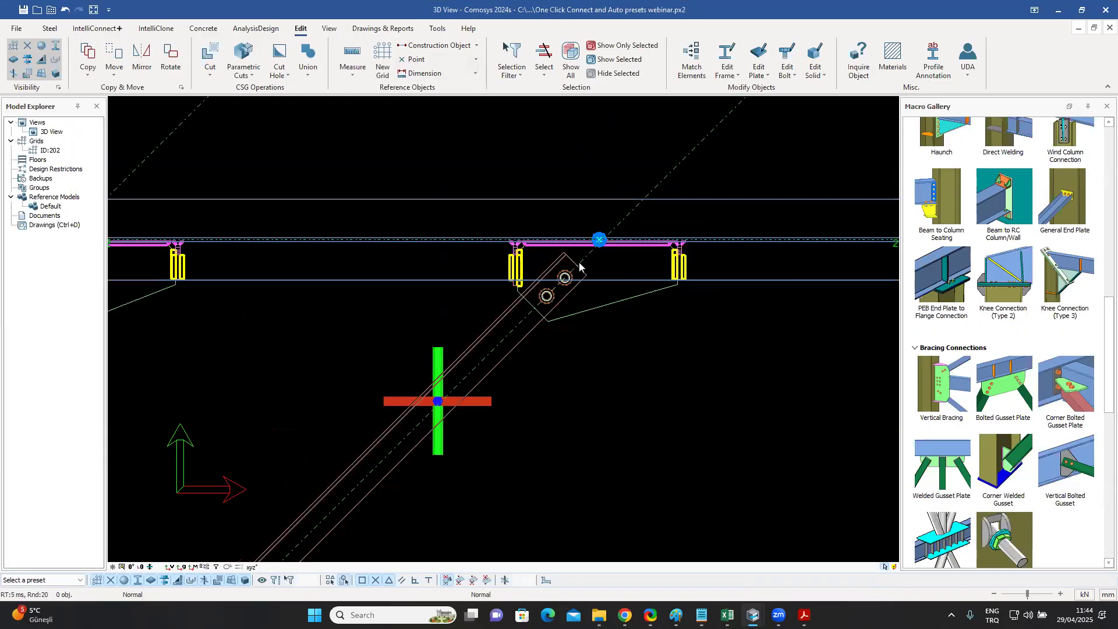
scroll(579, 267, down, 3)
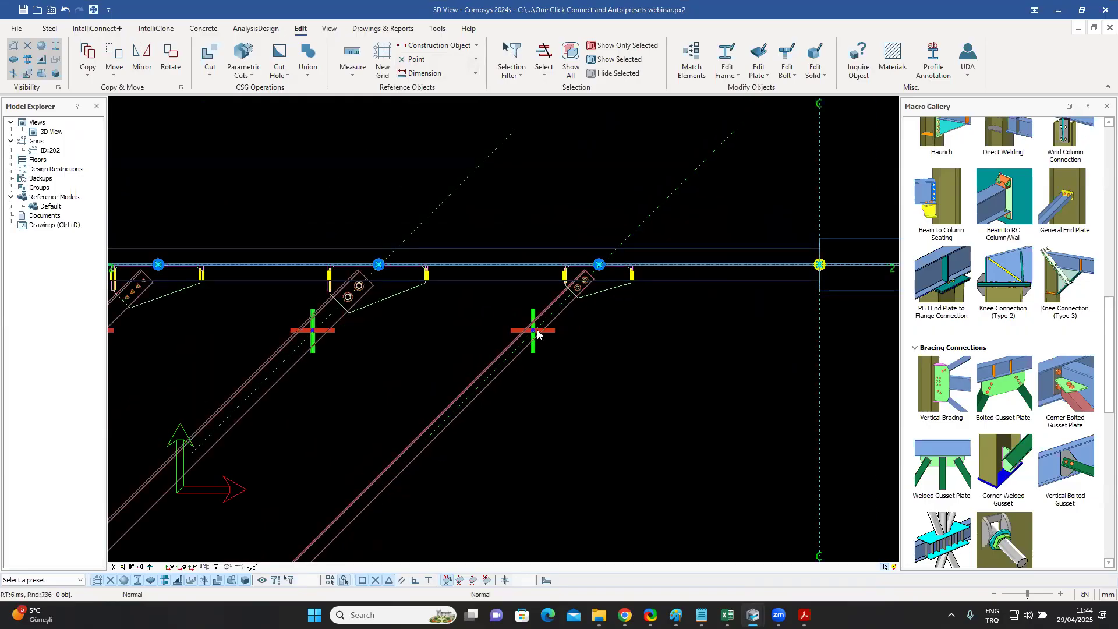
middle_drag(585, 337, 644, 329)
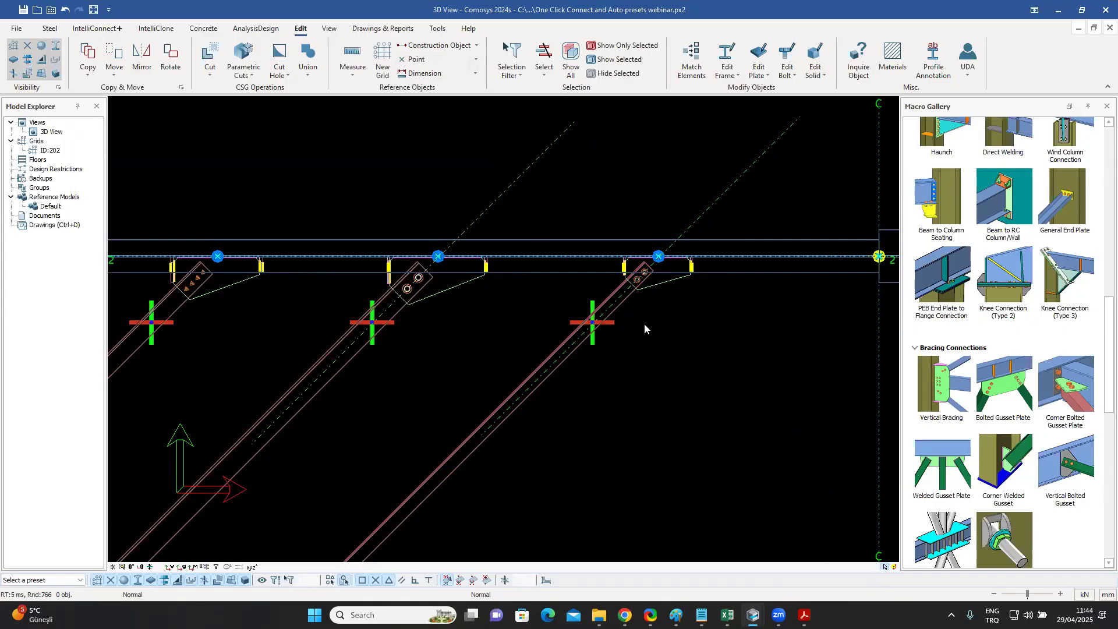
scroll(643, 323, down, 10)
middle_drag(620, 361, 537, 306)
scroll(538, 308, up, 5)
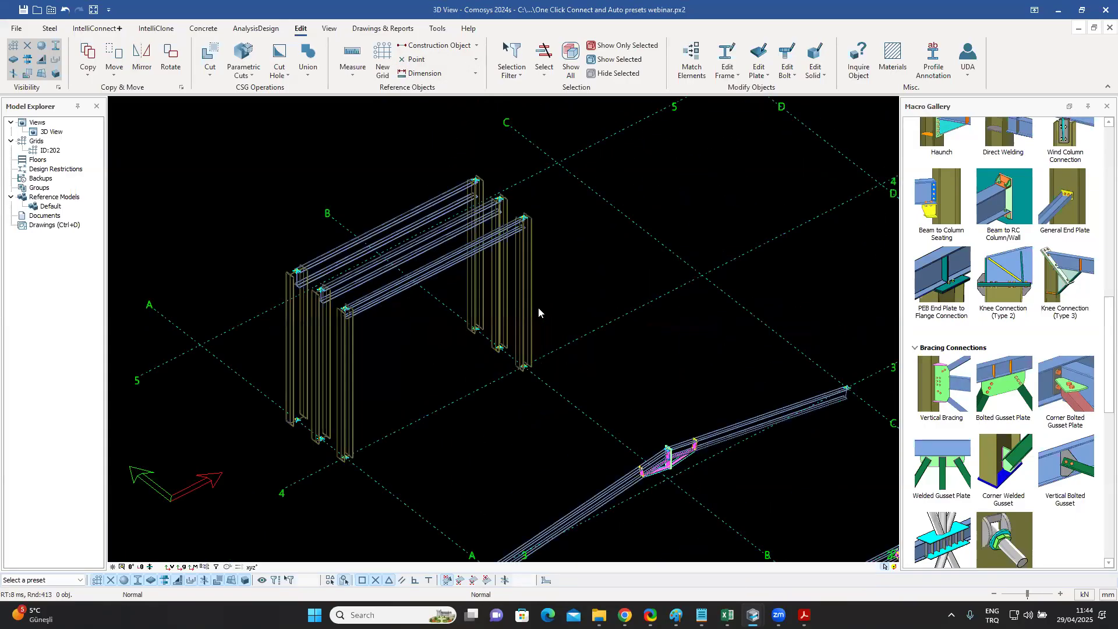
scroll(386, 312, up, 5)
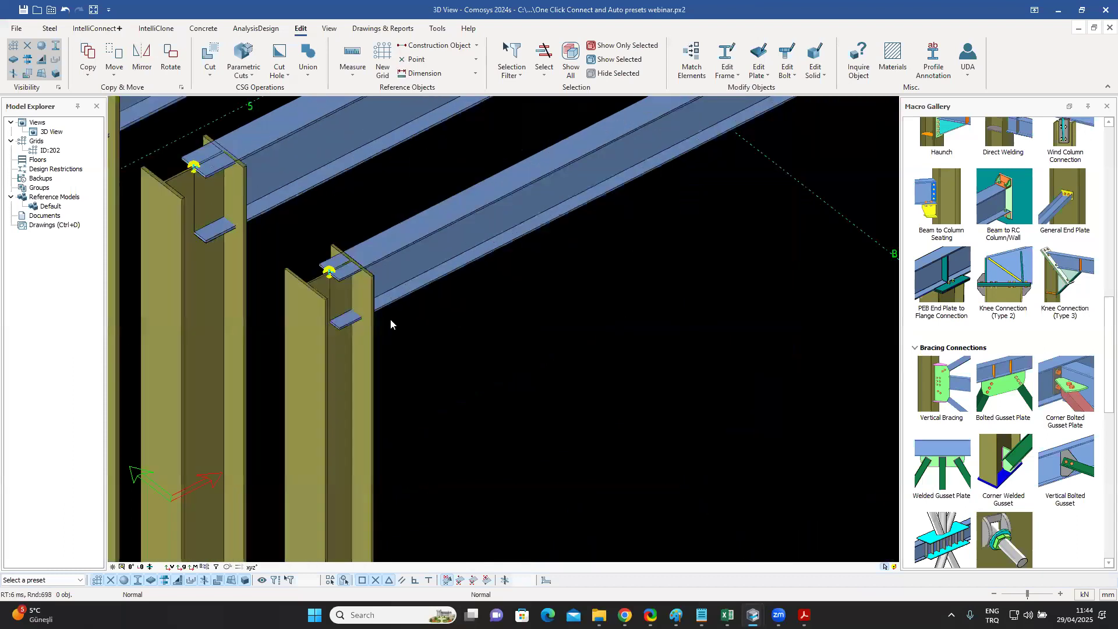
double_click(354, 369)
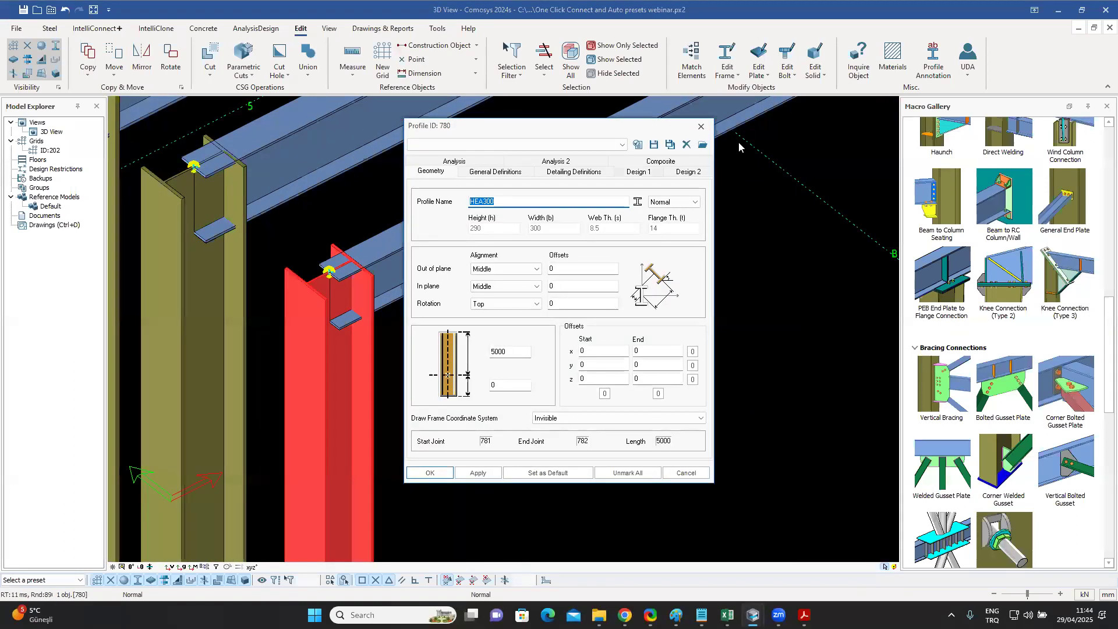
click(701, 127)
Add a Haunch connection between the front column and the beam framing into its top.
scroll(938, 312, up, 4)
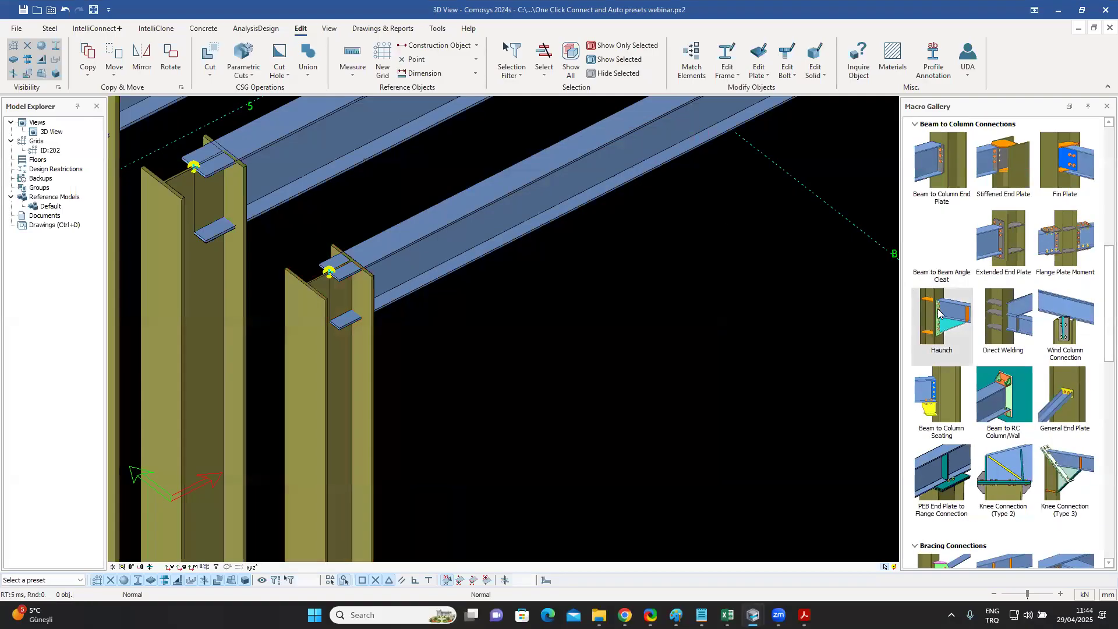
click(344, 373)
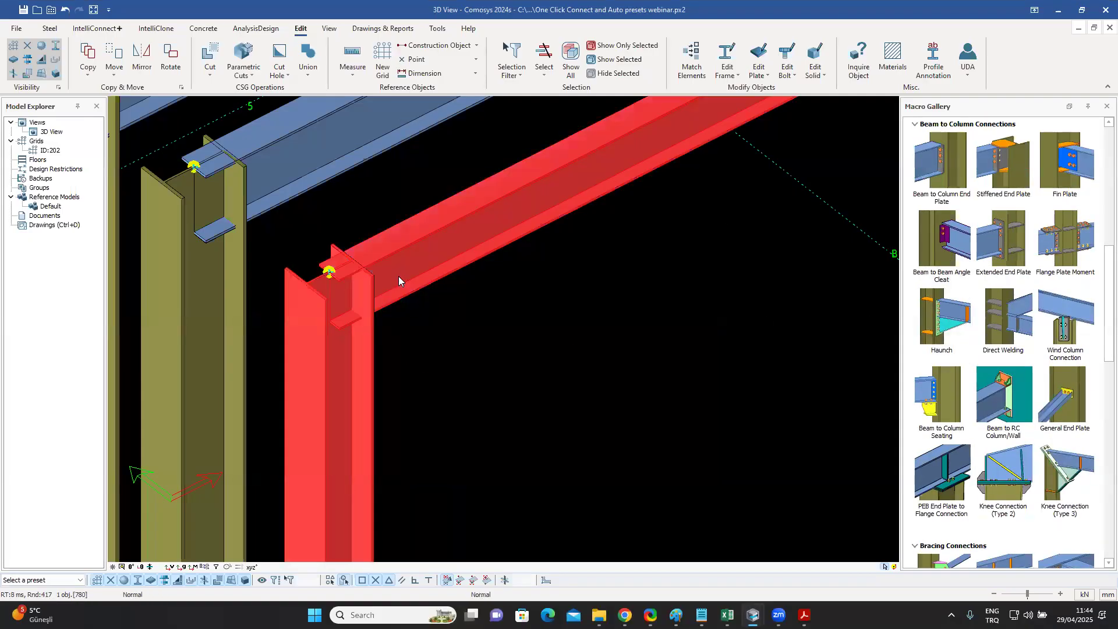
click(398, 276)
right_click(463, 326)
click(471, 336)
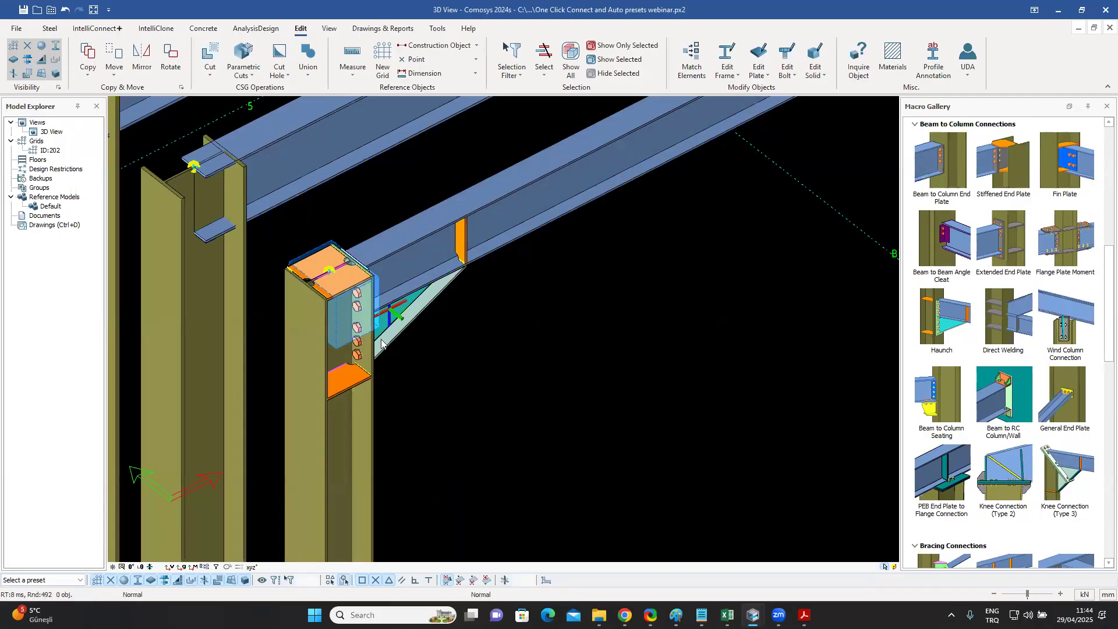
Inspect the haunch bolts on the column flange and check the column's profile dimensions, closing its properties without changes.
scroll(367, 337, up, 3)
click(344, 390)
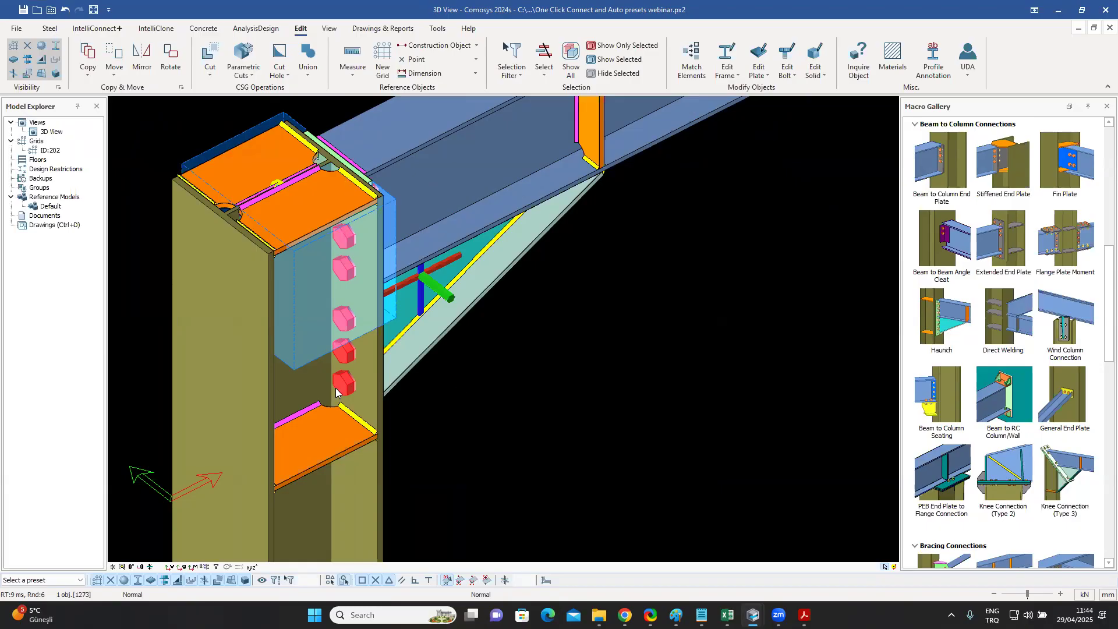
click(356, 474)
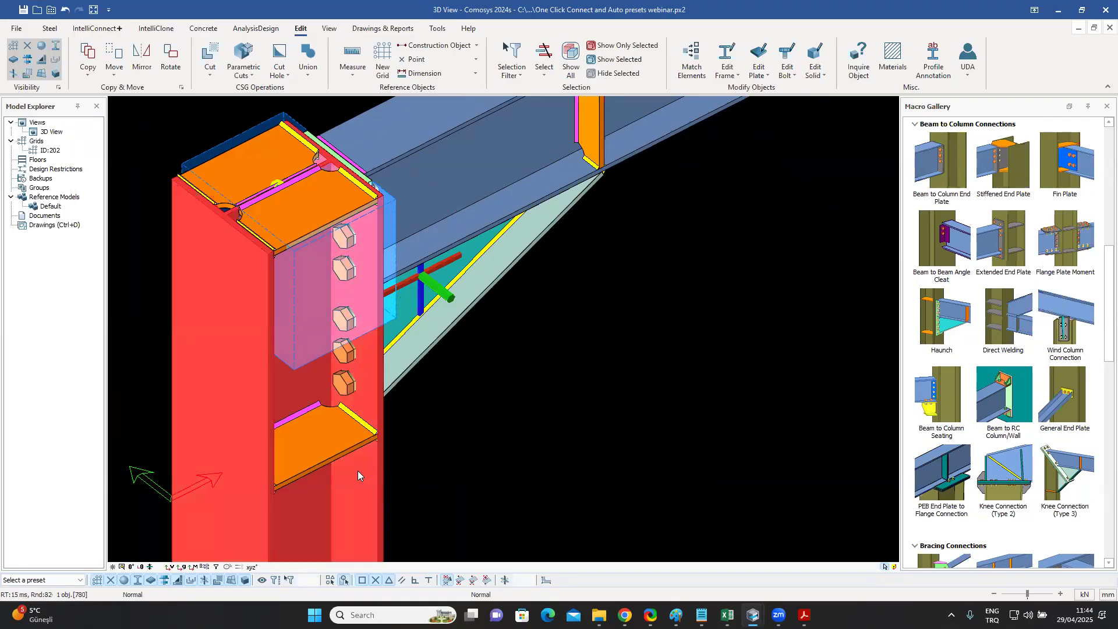
double_click(358, 470)
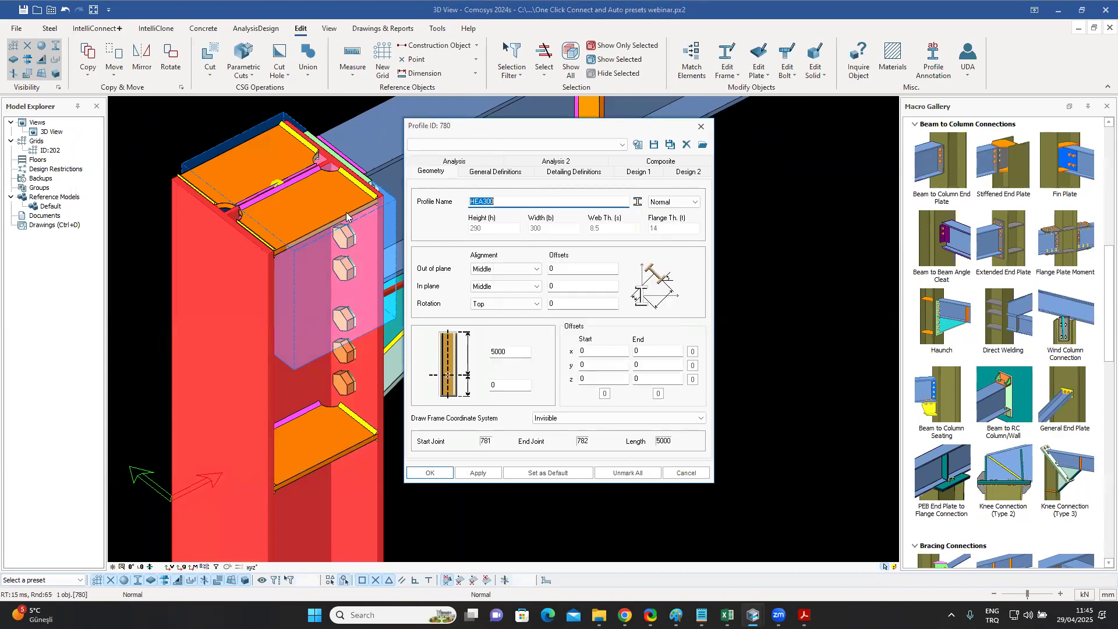
click(701, 127)
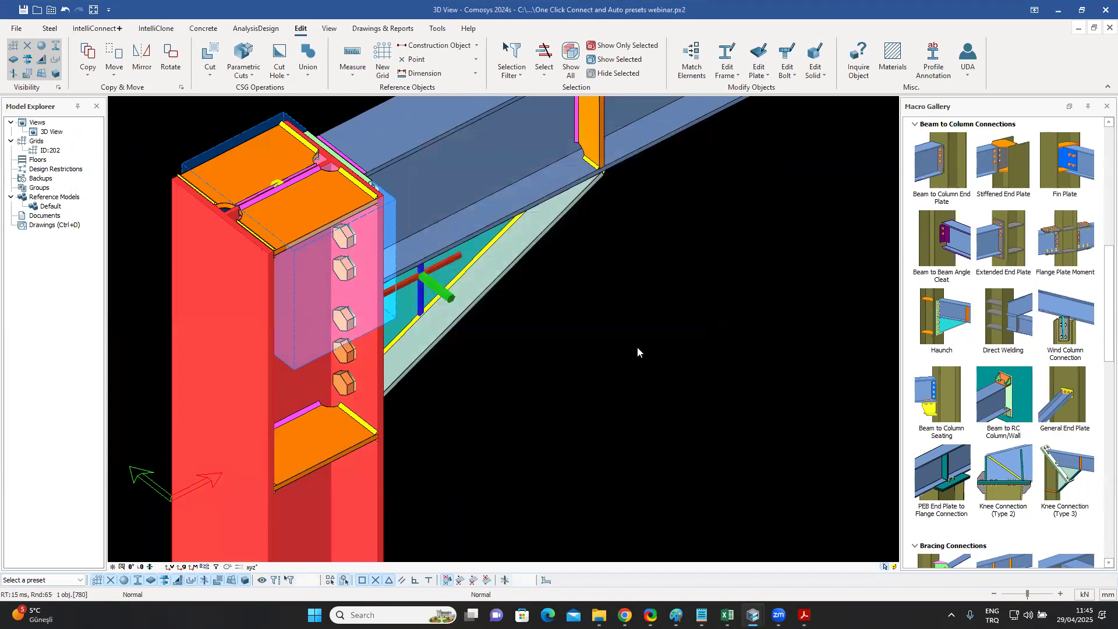
key(Escape)
Inspect the Figure 1 and Figure 2 settings of the Haunch connection, including the bolt spacing fields, and close its properties without changes.
double_click(517, 253)
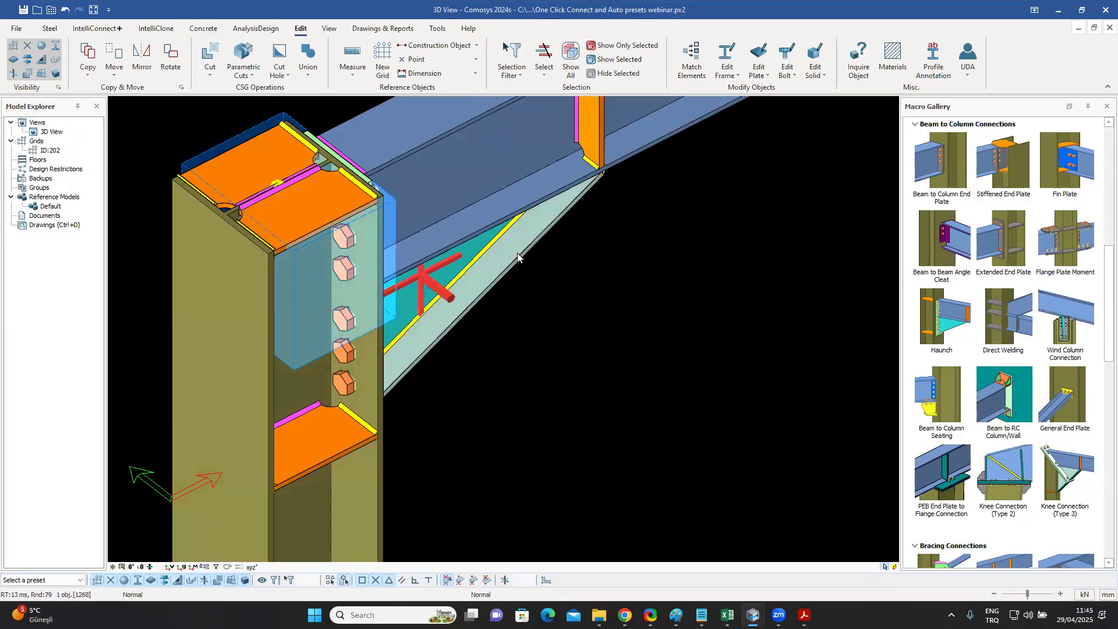
double_click(547, 232)
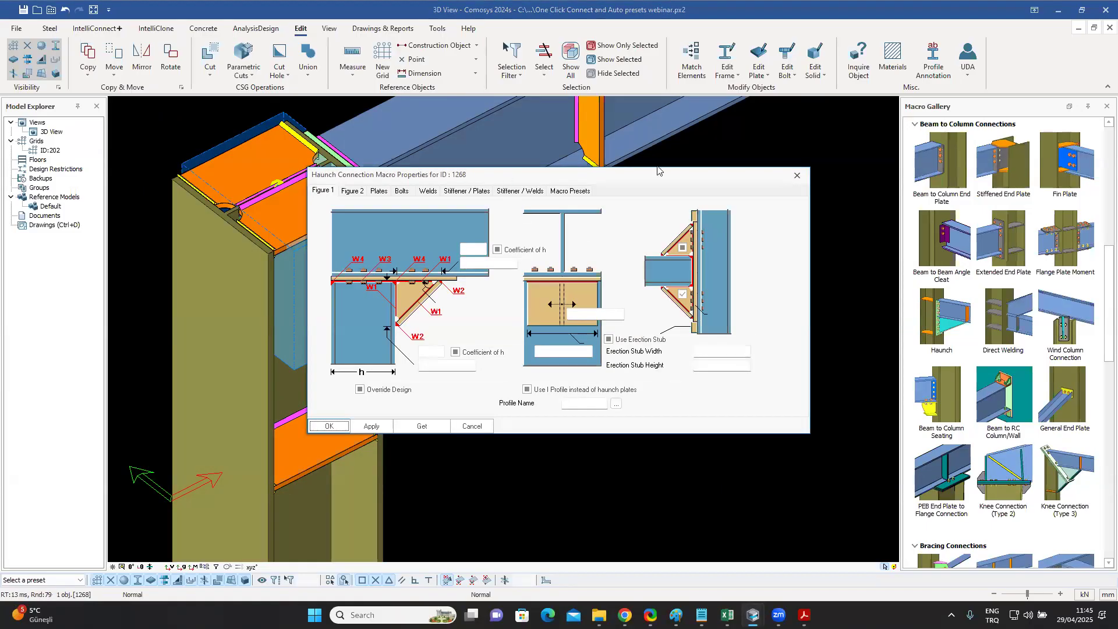
click(515, 182)
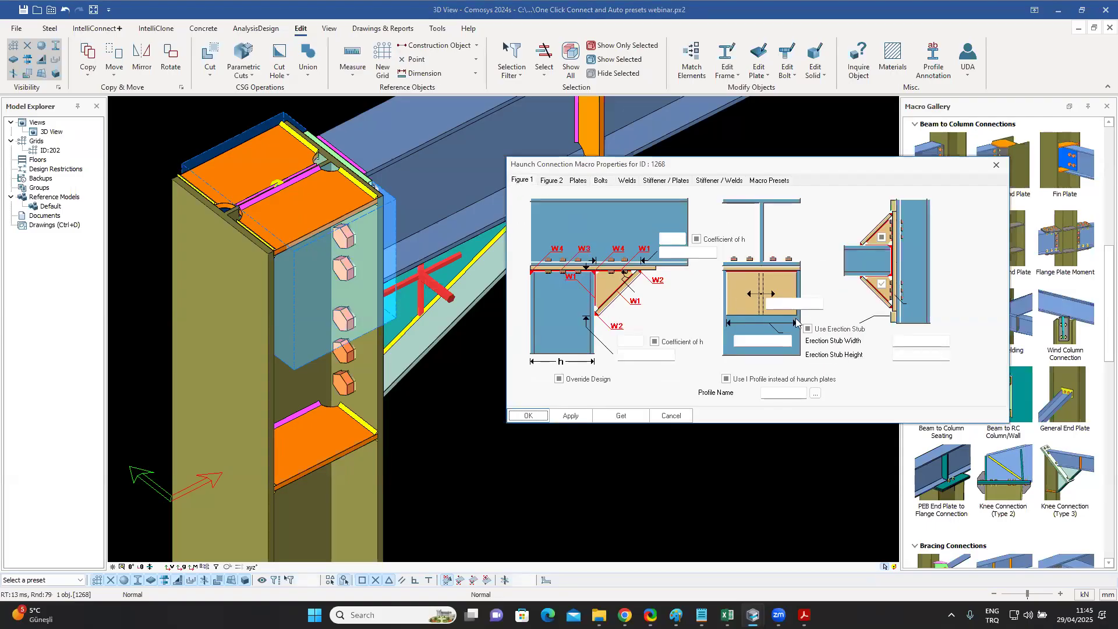
click(551, 182)
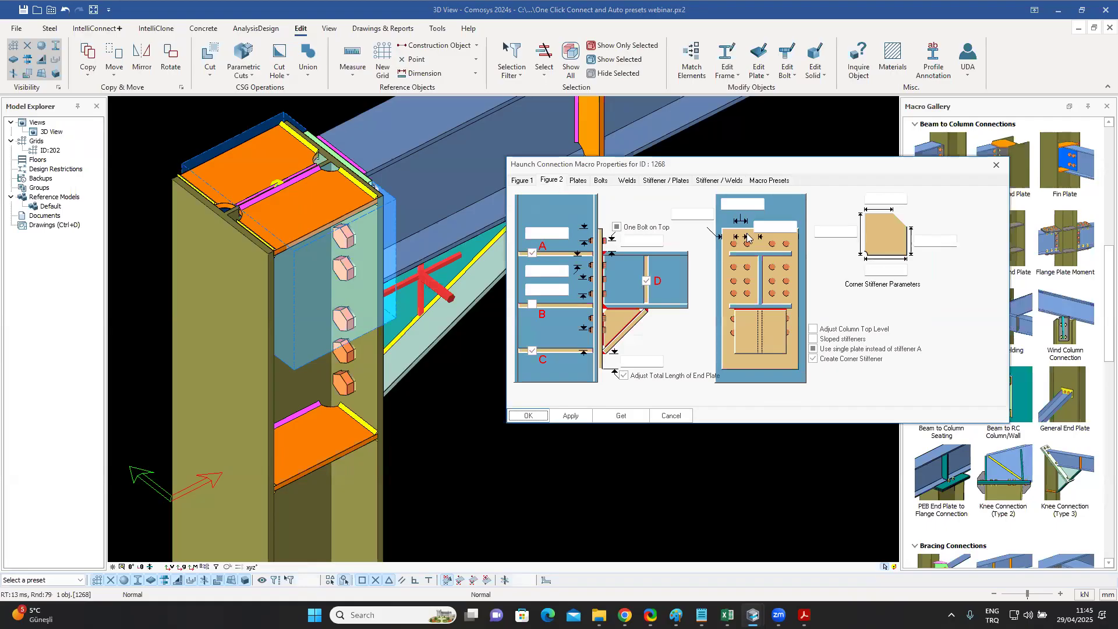
click(745, 204)
click(766, 227)
click(996, 167)
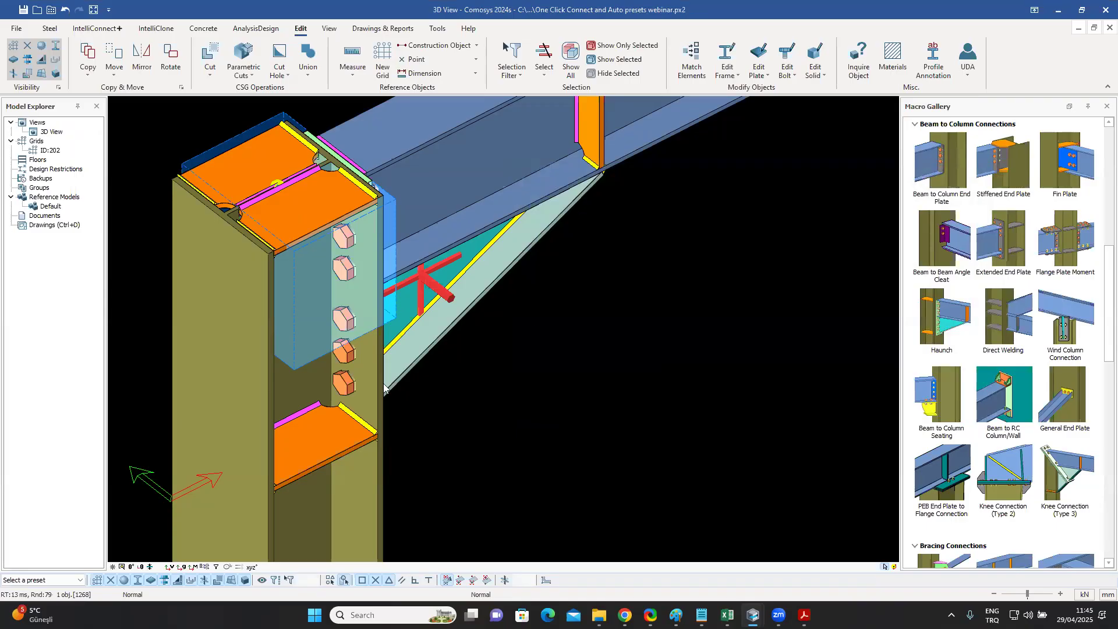
Recheck the profile size of the column carrying the haunch, then close its properties and clear the selection.
click(382, 389)
double_click(382, 388)
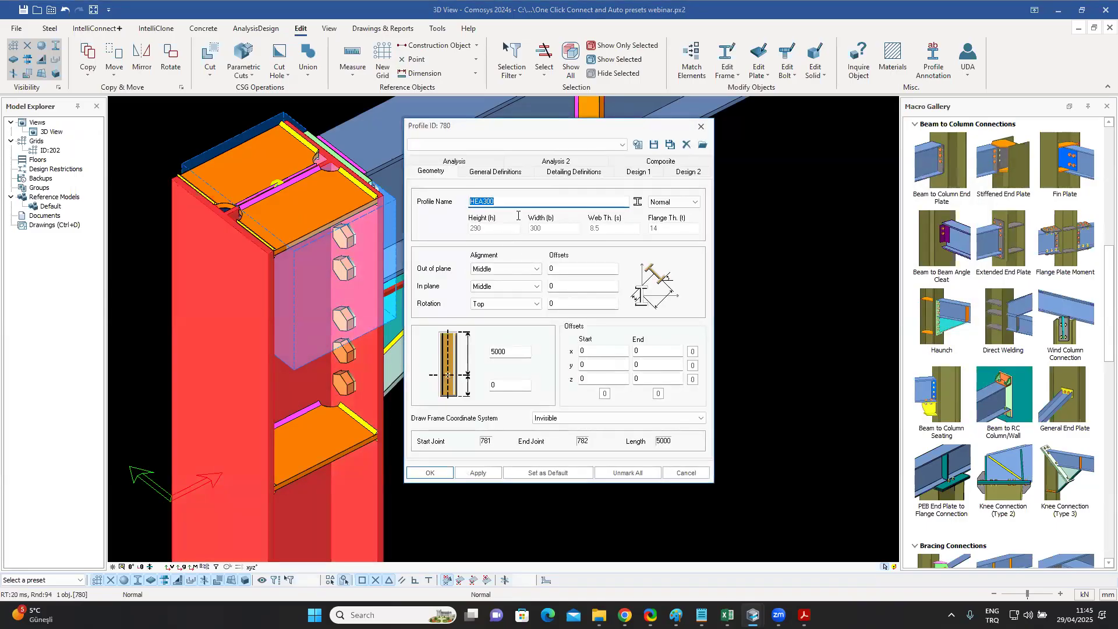
click(701, 127)
click(560, 324)
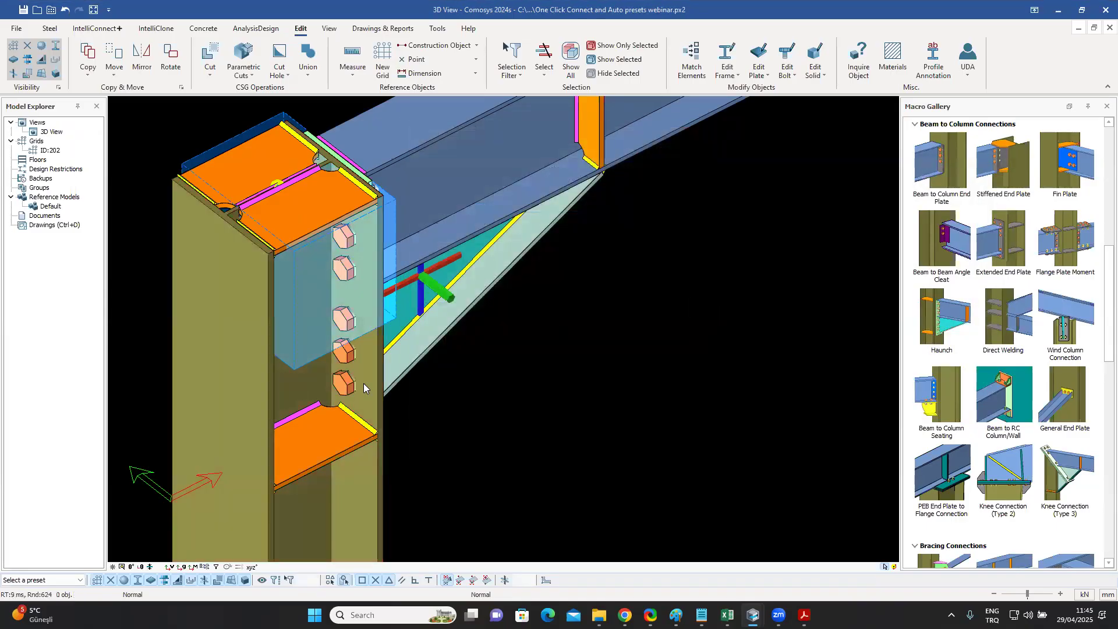
Switch to the environment settings PDF and review the Flange_Bolting_Distances.txt section with its sample table and the e1, e2, e3 sketch.
click(804, 614)
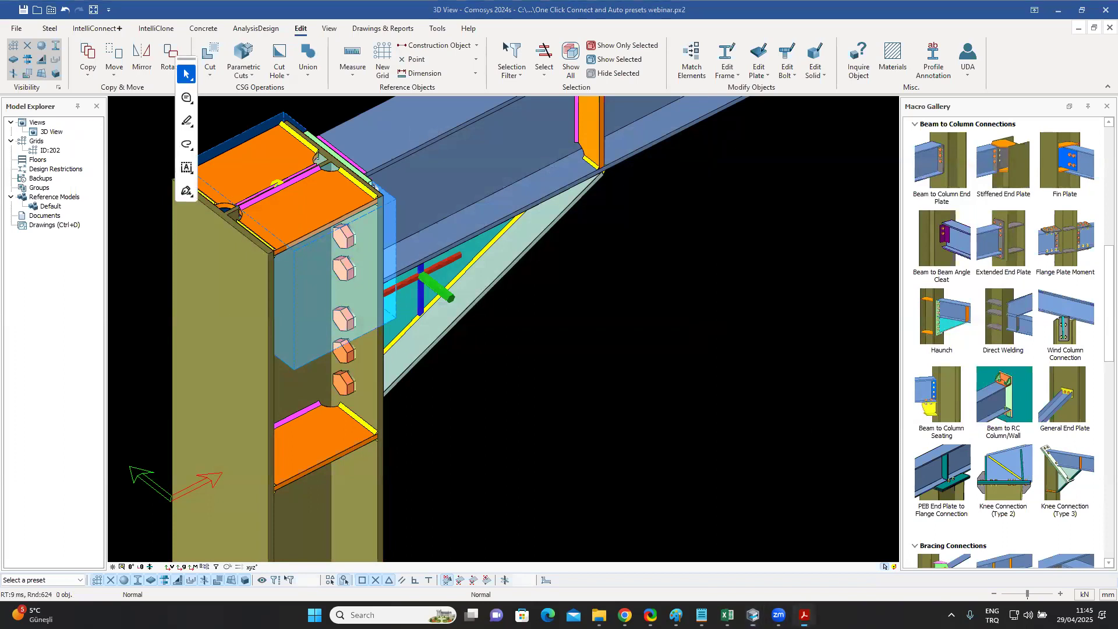
scroll(612, 337, down, 5)
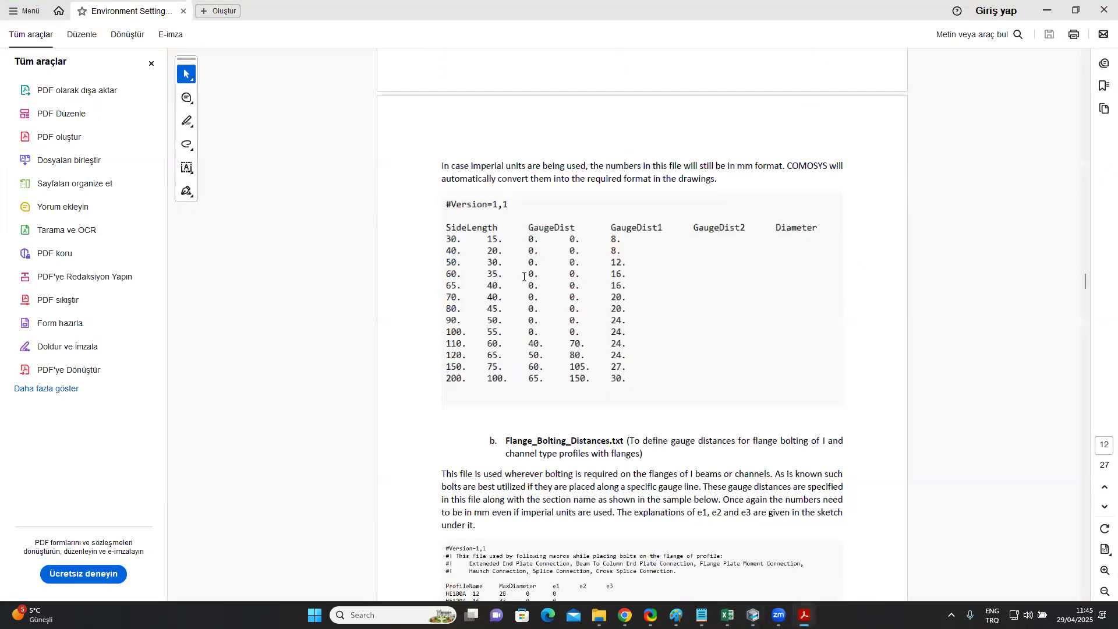
drag(512, 273, 621, 278)
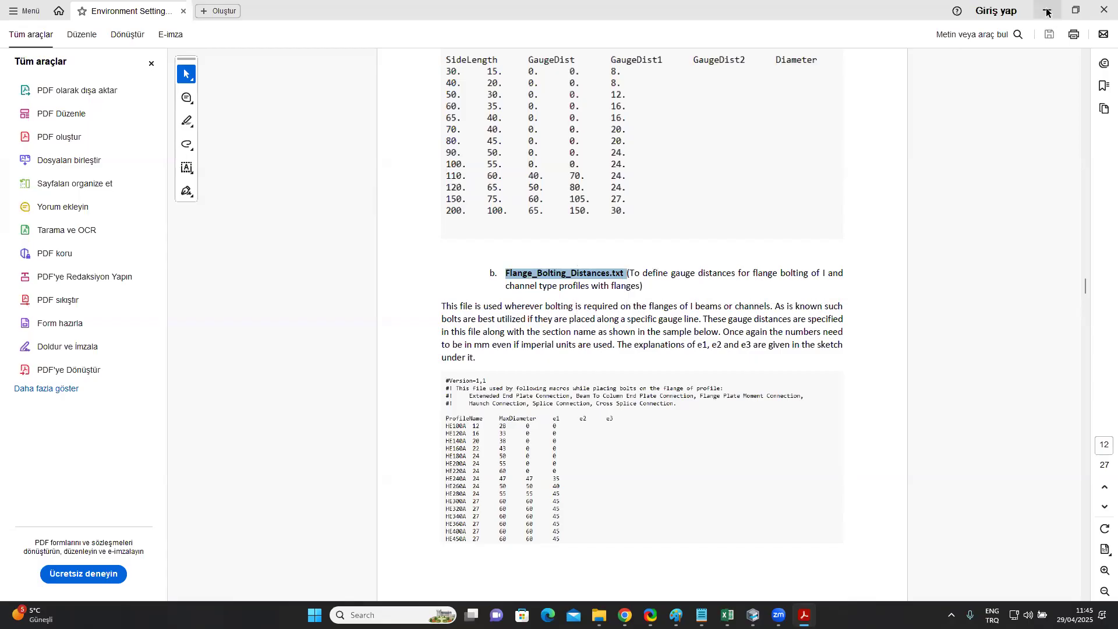
scroll(687, 193, down, 3)
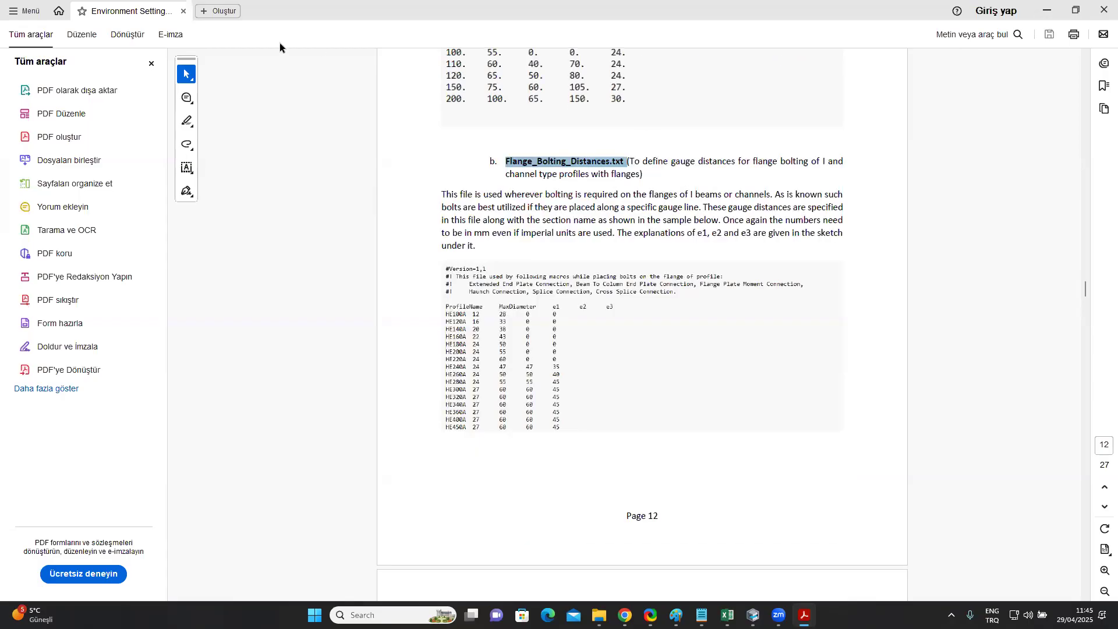
scroll(577, 177, down, 3)
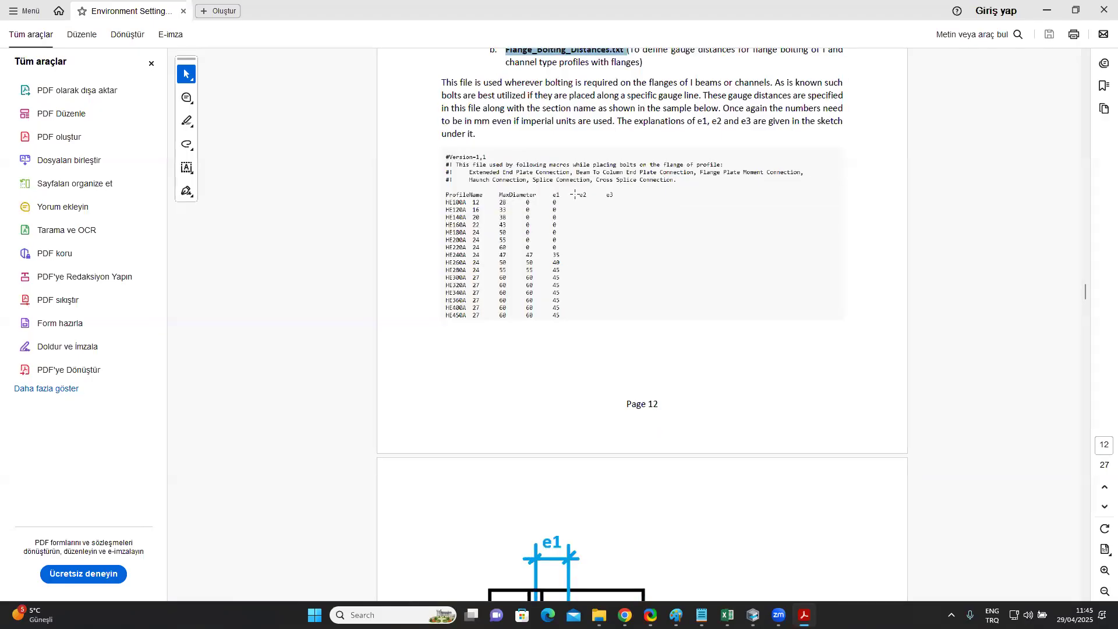
scroll(575, 194, down, 9)
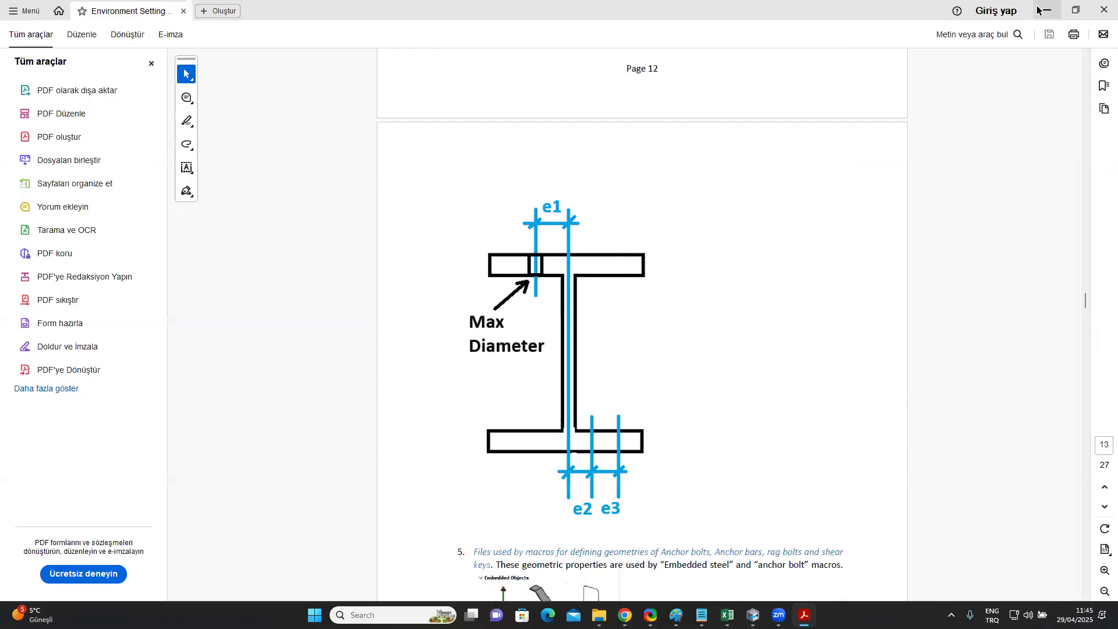
Leave the PDF for Comosys, browse to the company Preferences folder and open Flange_Bolting_Distances.txt.
click(1075, 10)
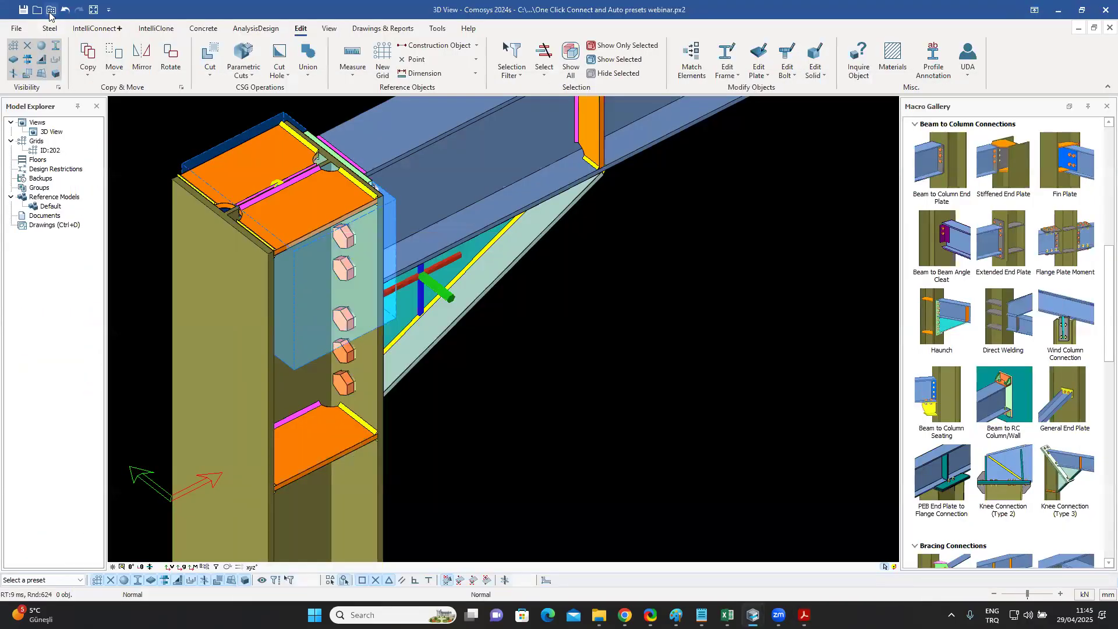
click(50, 11)
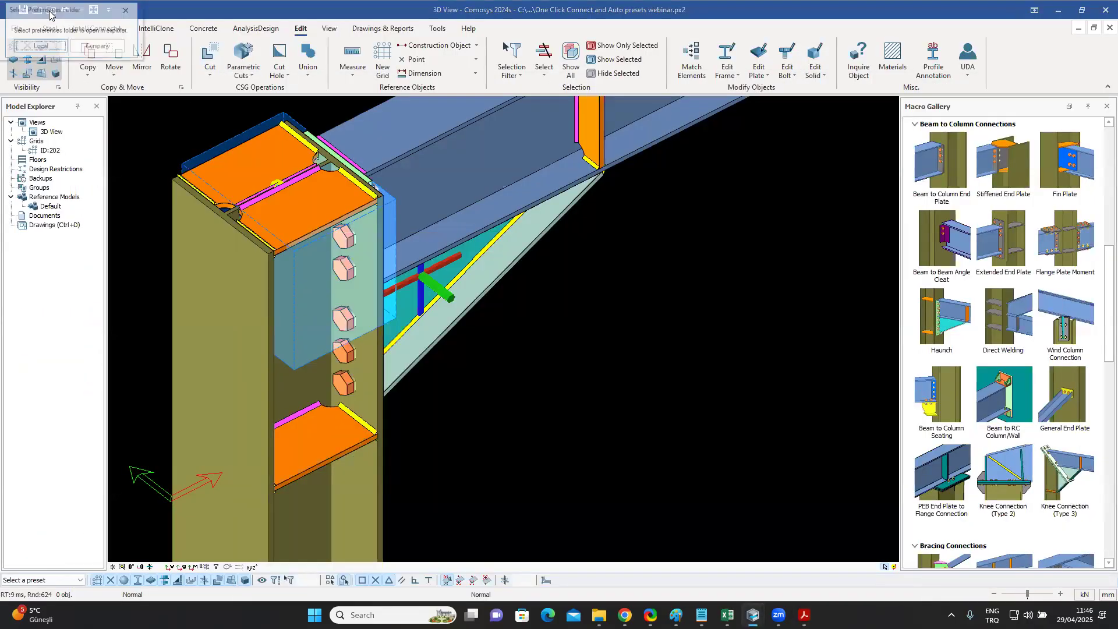
click(102, 48)
scroll(361, 350, down, 8)
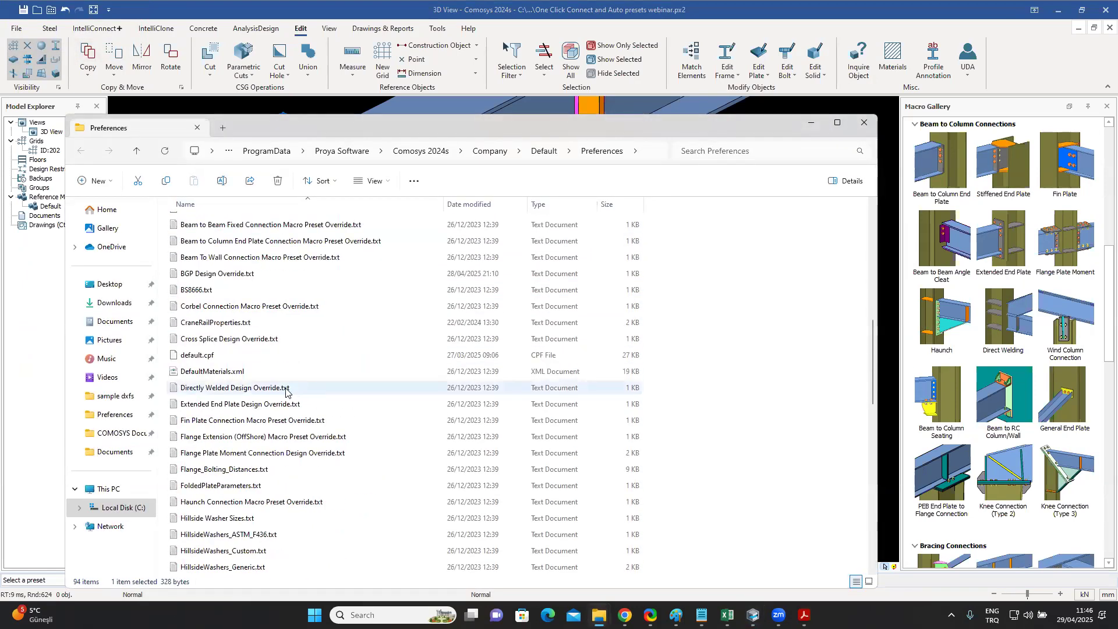
scroll(287, 387, down, 2)
click(198, 376)
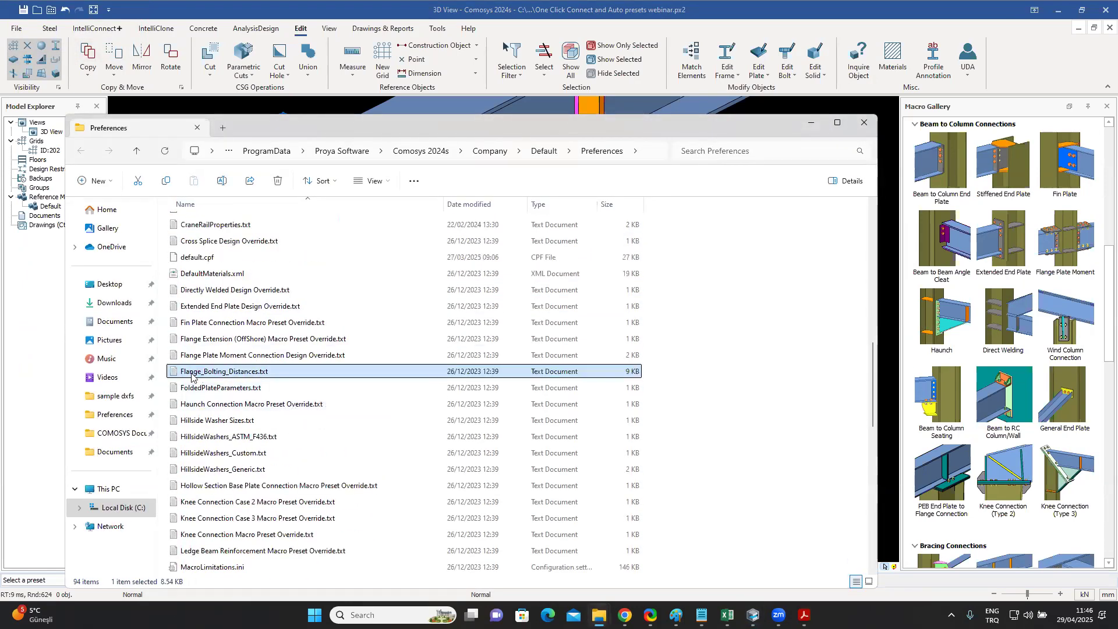
double_click(253, 376)
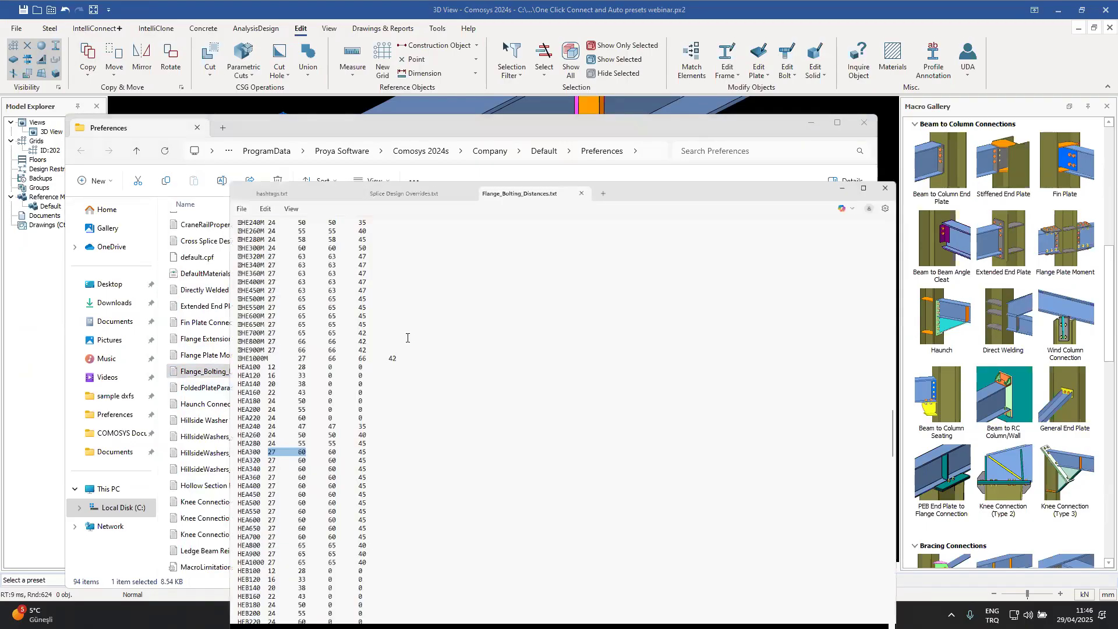
Examine the HEA300 row in the bolting distances table, then put away the text file and the folder window.
scroll(312, 334, down, 3)
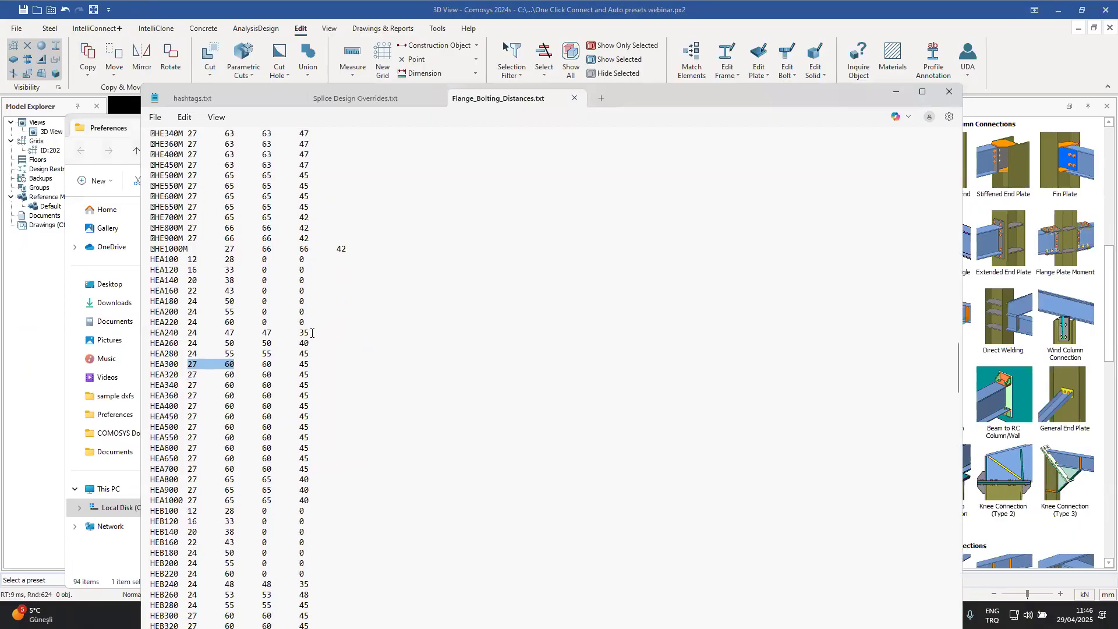
click(208, 301)
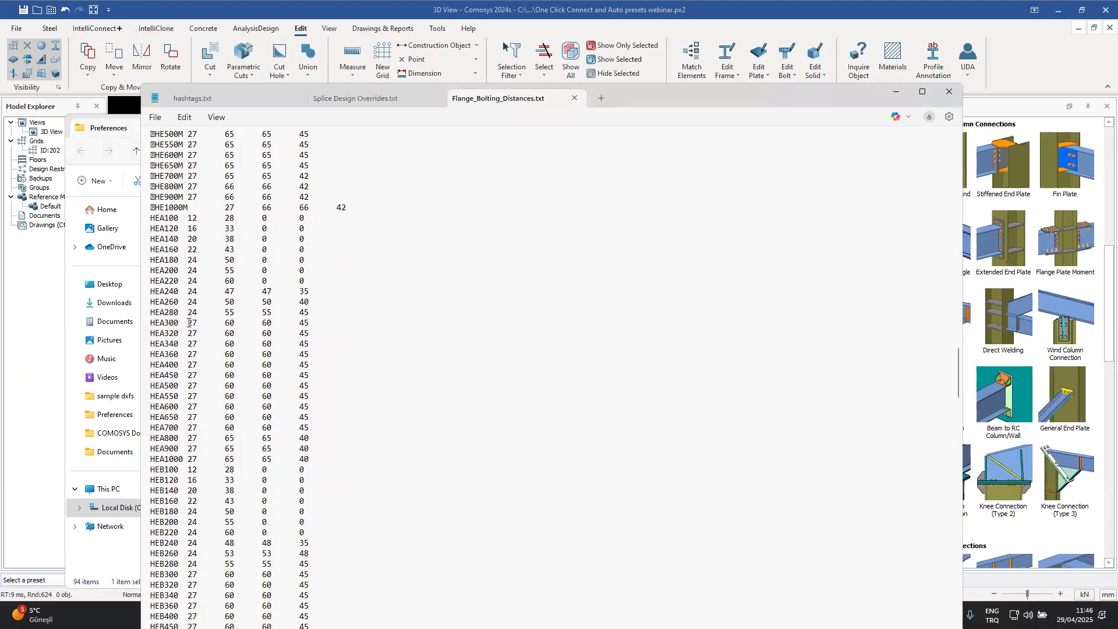
drag(152, 322, 315, 326)
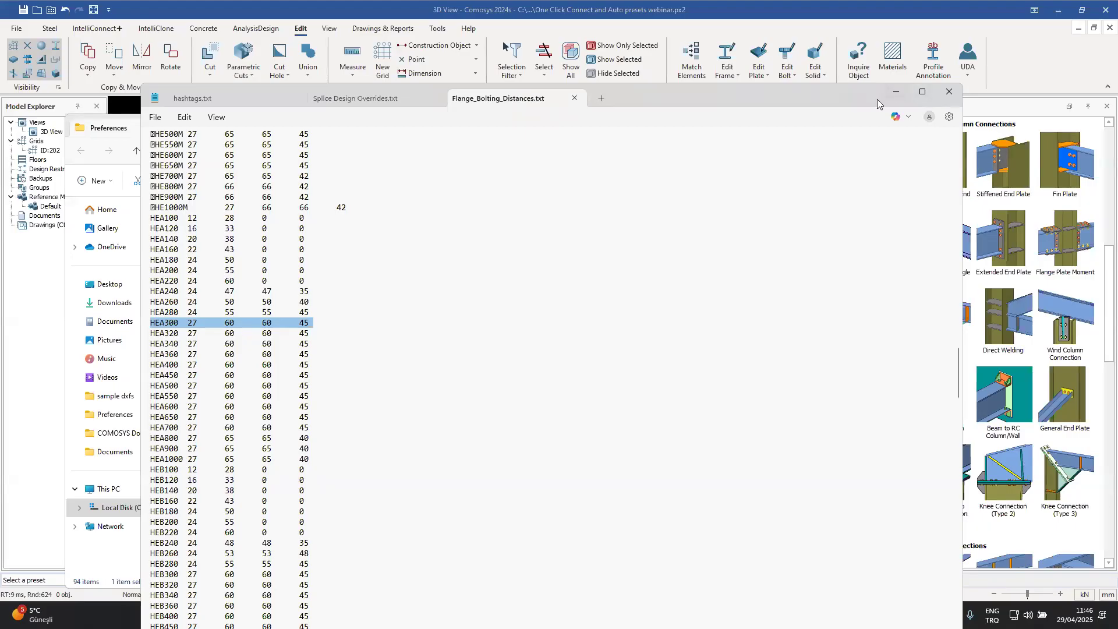
click(895, 92)
click(810, 123)
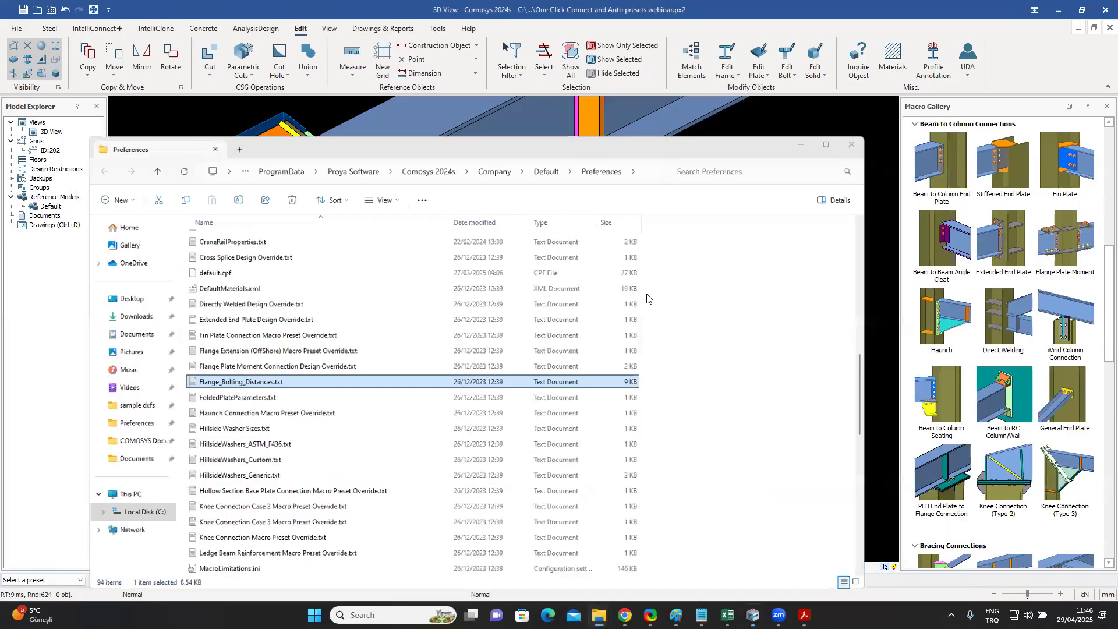
Check the profile name and dimensions of a portal frame column, then close its properties without changes.
scroll(514, 458, down, 4)
double_click(522, 352)
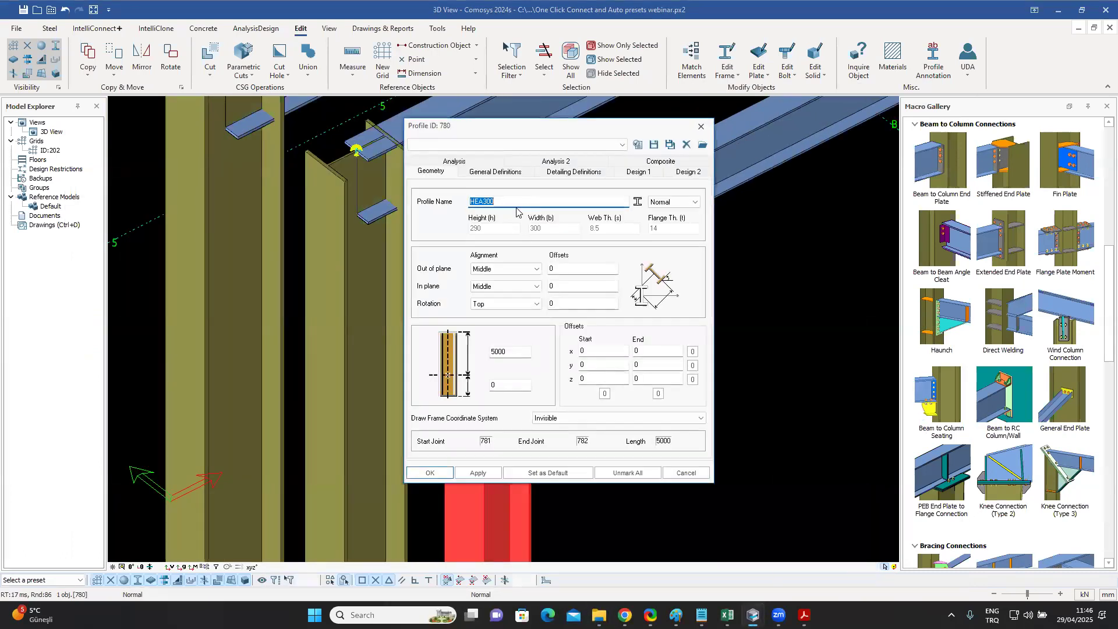
click(701, 126)
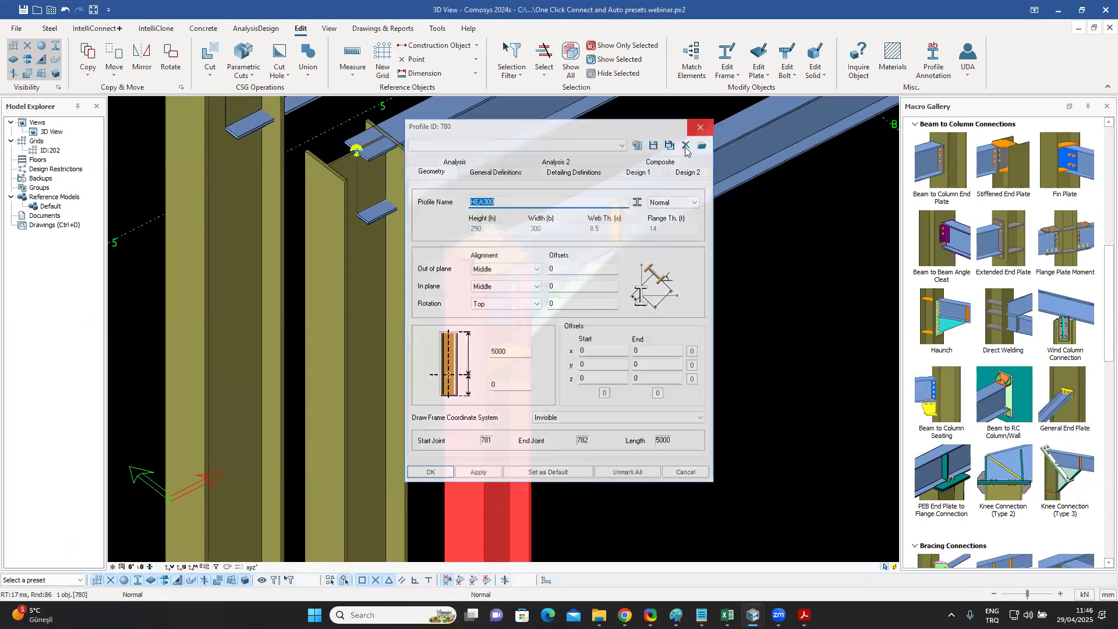
Display the haunch joint at grid A-4 from above in wireframe so its column flange bolts can be examined.
click(131, 566)
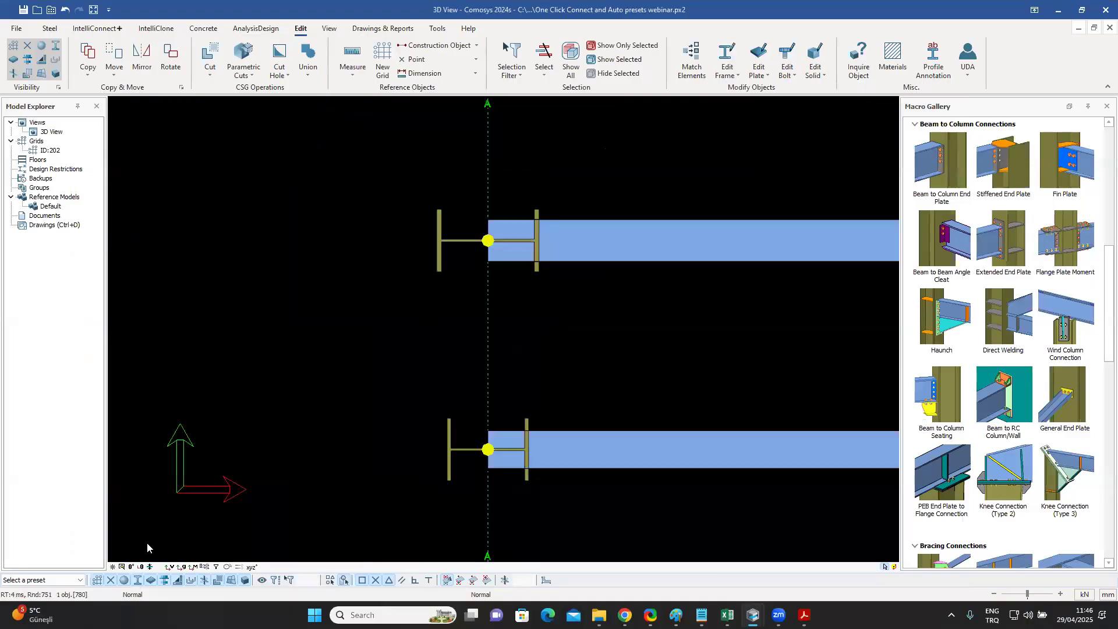
scroll(495, 309, down, 2)
middle_drag(495, 548, 515, 407)
scroll(527, 411, up, 3)
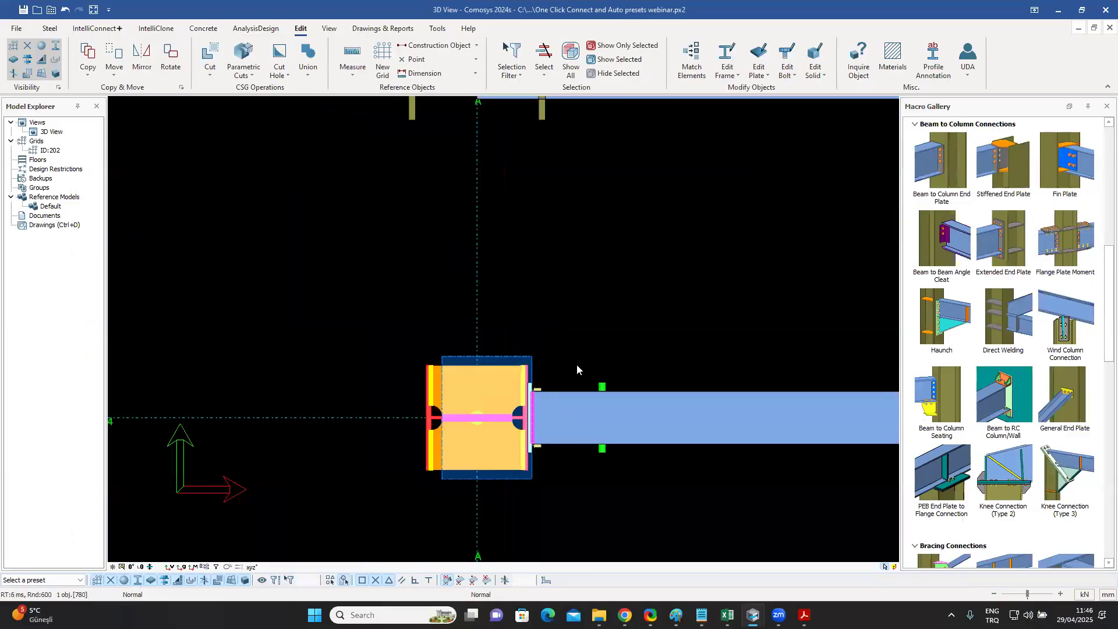
scroll(576, 366, up, 2)
middle_drag(577, 376, 600, 246)
key(ctrl+1)
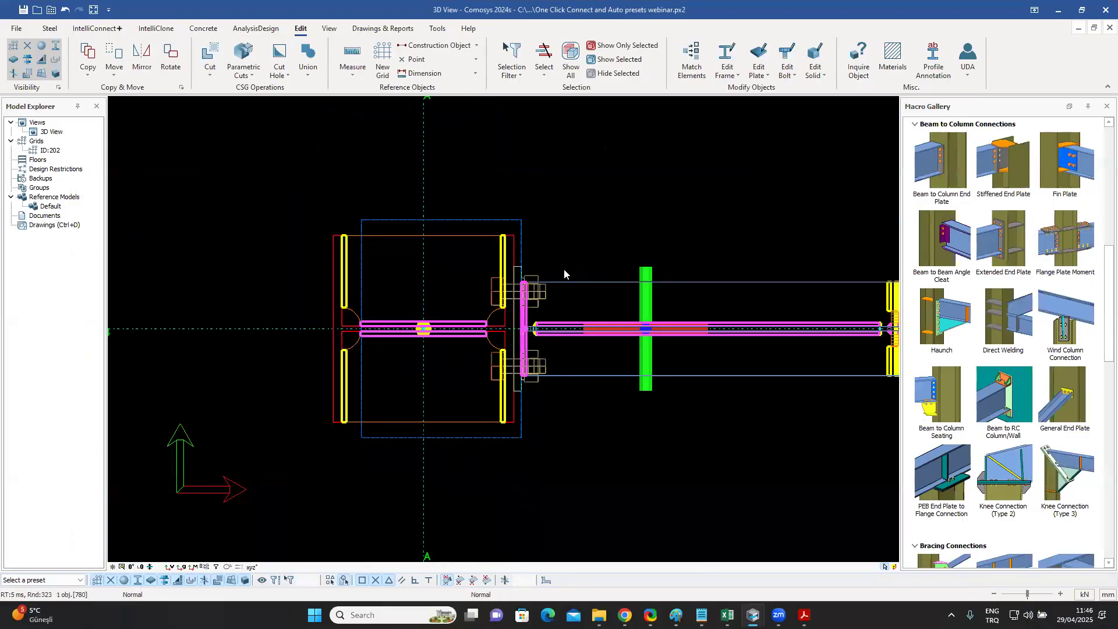
Measure the distance between the two haunch bolt lines across the column flange, then leave the Measure command.
scroll(527, 296, up, 2)
right_click(554, 201)
click(629, 340)
click(456, 264)
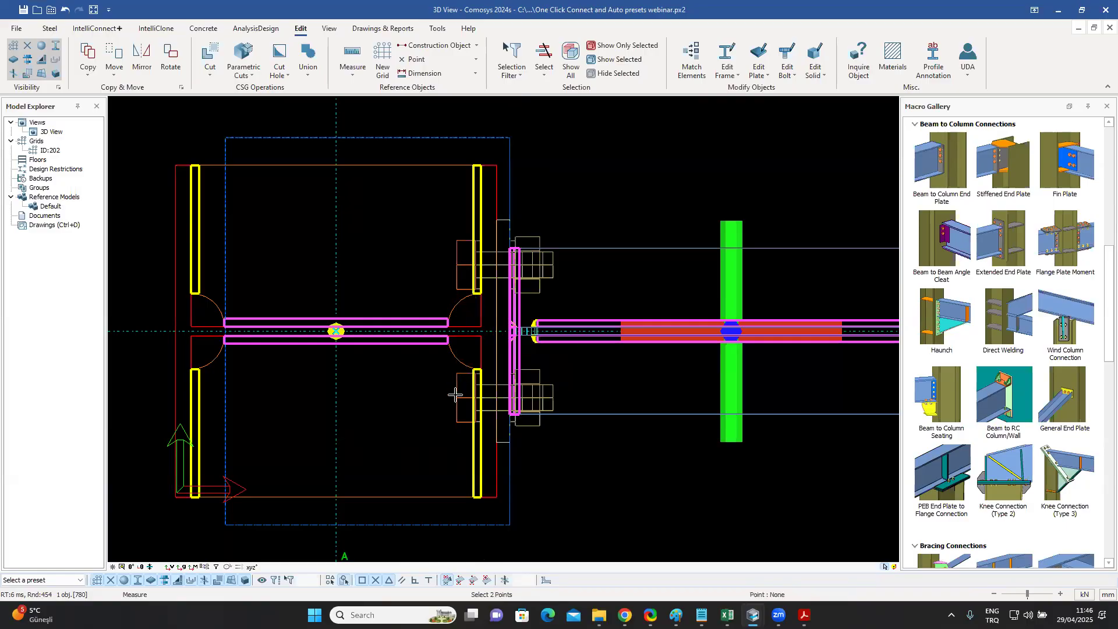
right_click(389, 257)
click(407, 245)
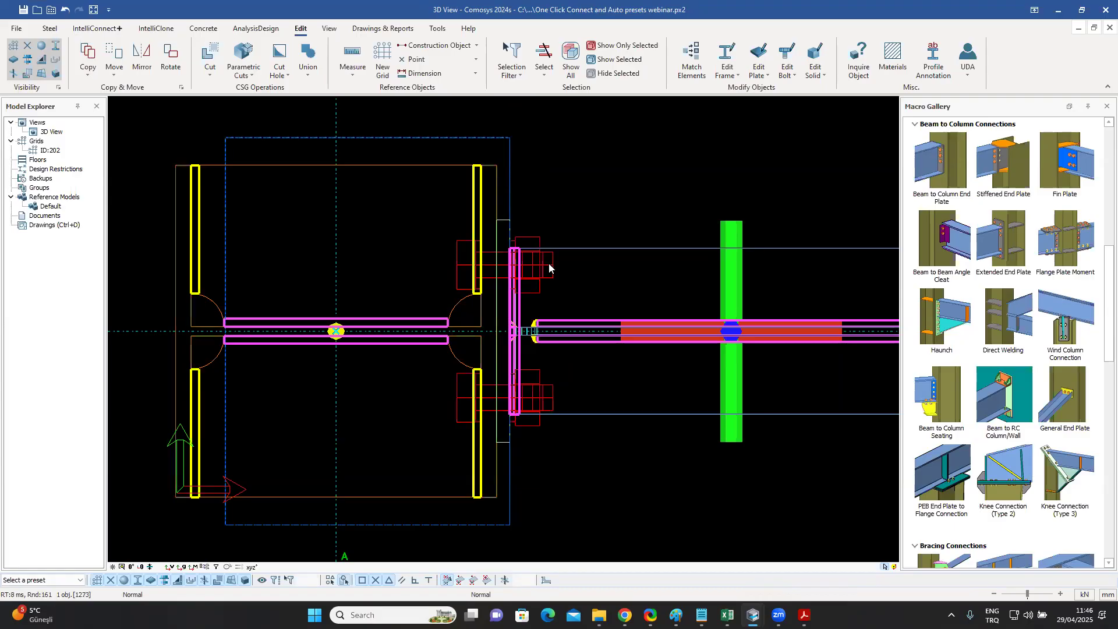
Inspect the bolt spacing fields in the Haunch connection's Figure 2 settings and close its properties without changes.
double_click(549, 265)
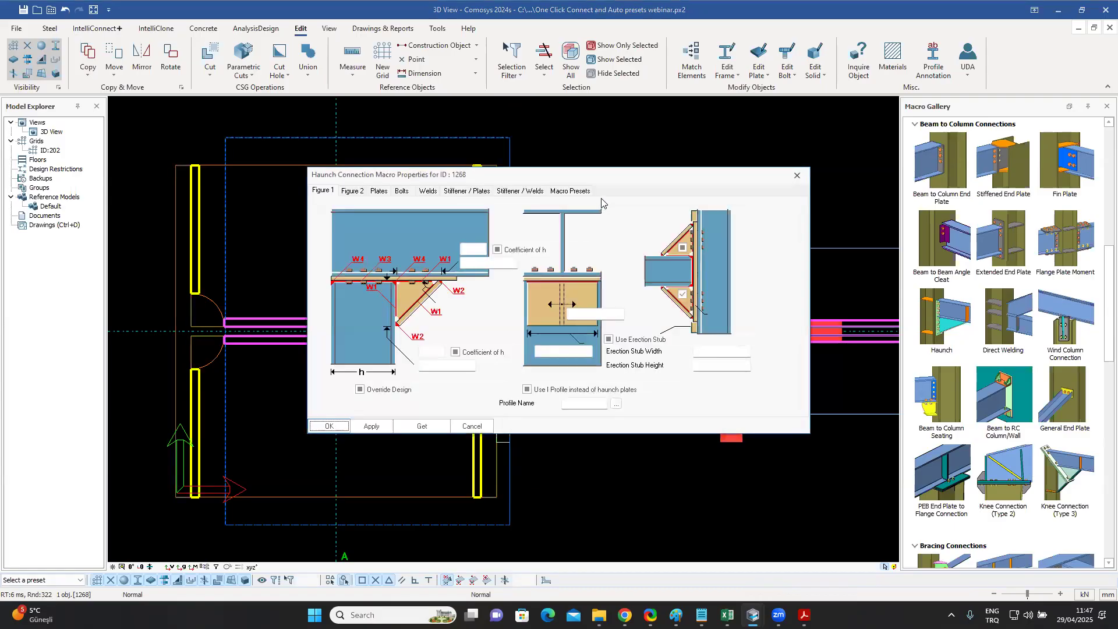
click(353, 192)
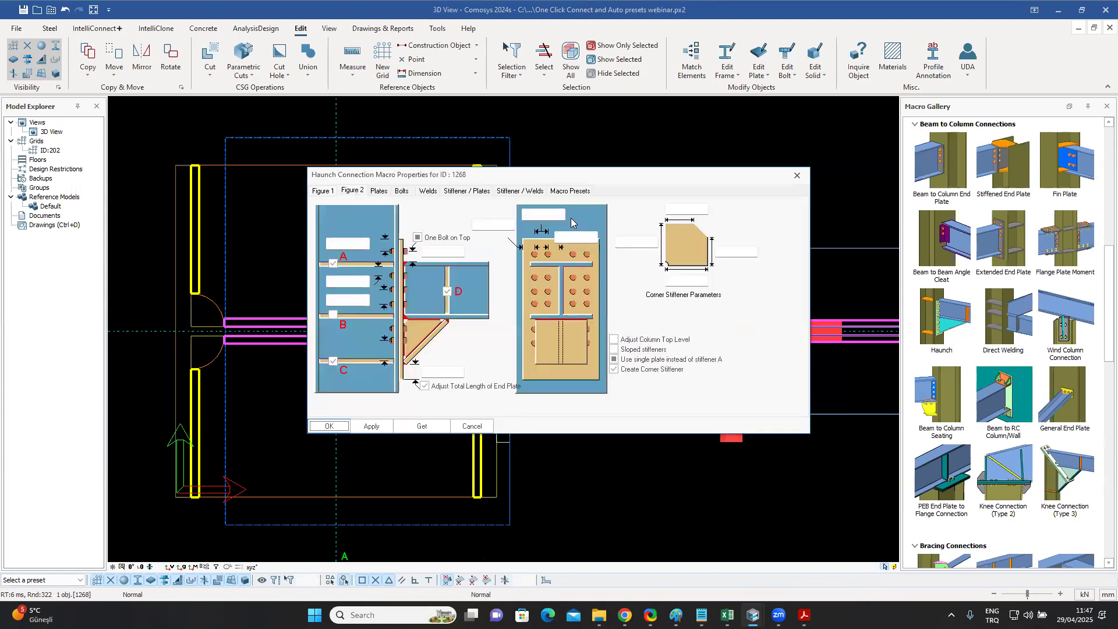
click(798, 175)
Return to a 3D view and examine the main beam on grid 2 and the shallowest secondary beam near grid A.
scroll(475, 364, down, 5)
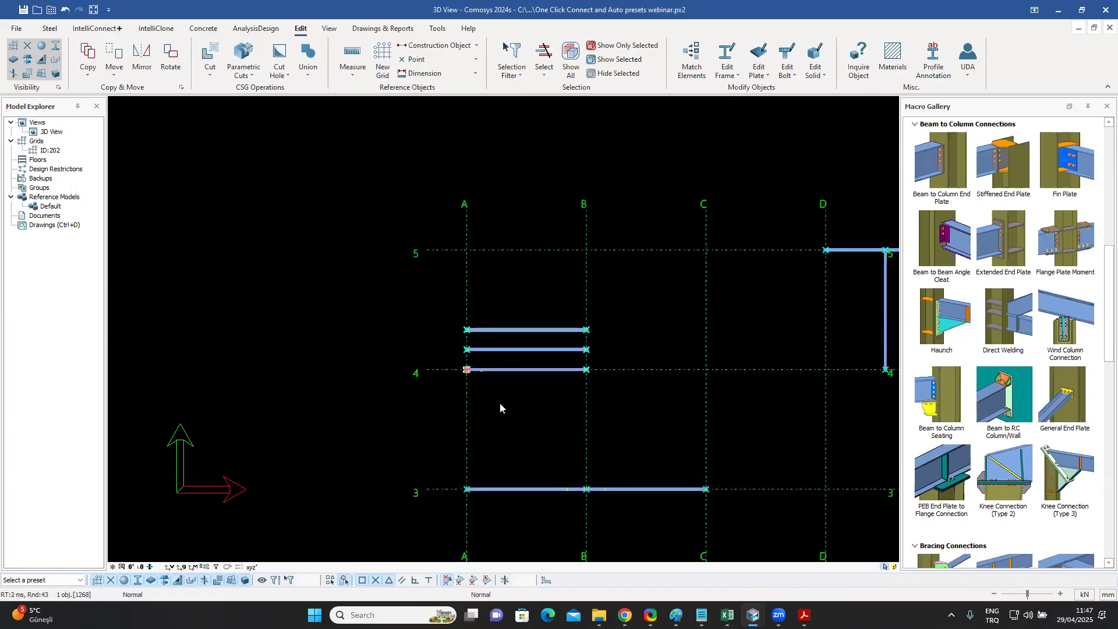
middle_drag(500, 403, 535, 229)
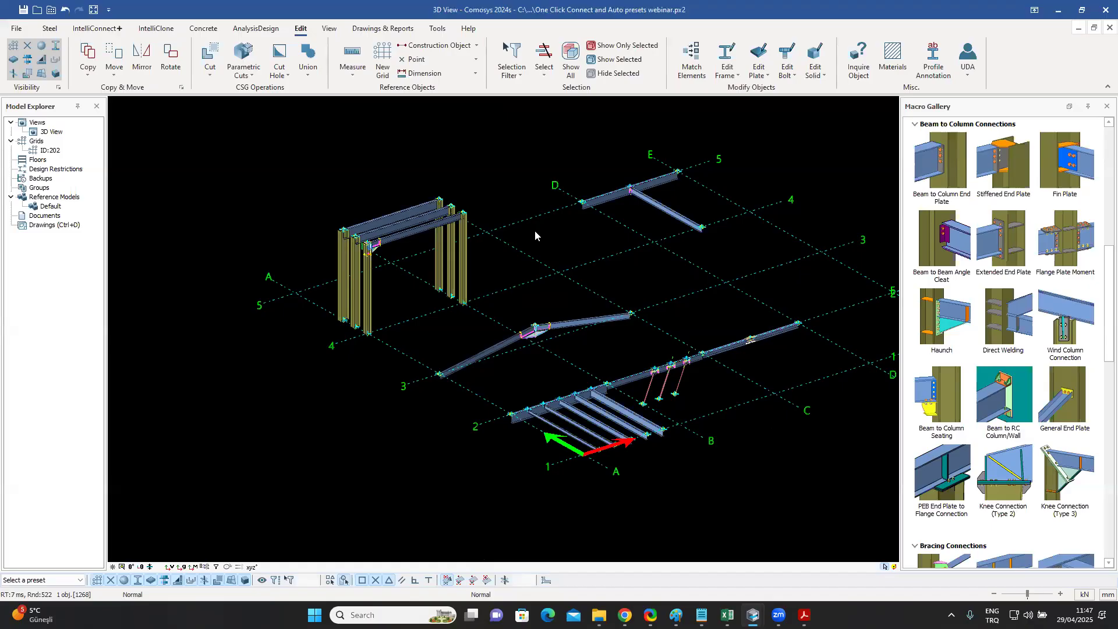
middle_drag(535, 394, 571, 394)
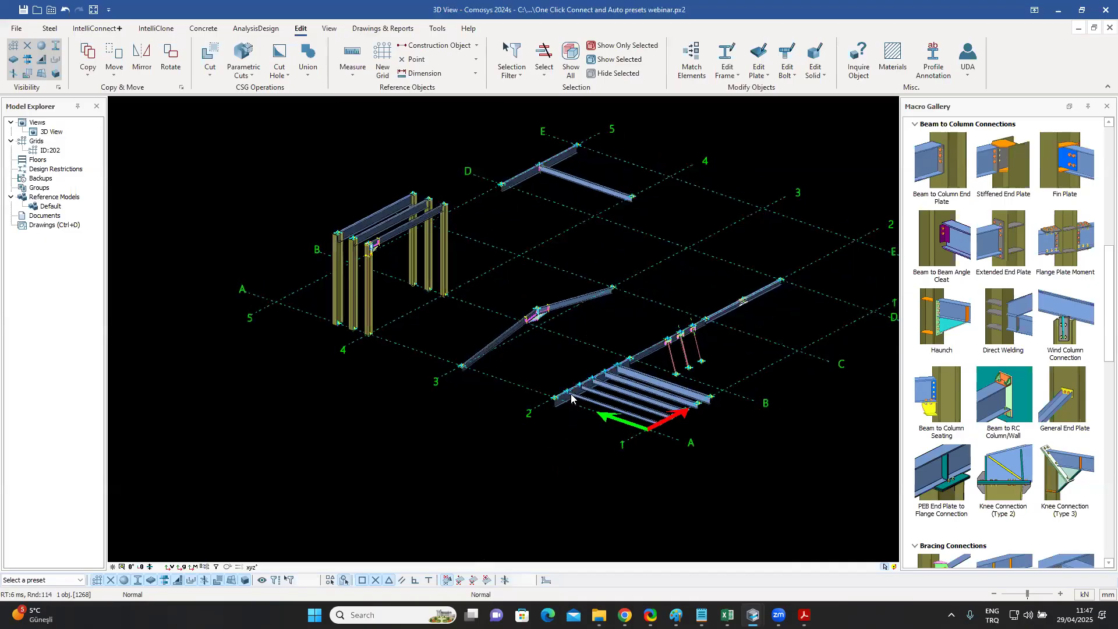
scroll(571, 397, up, 4)
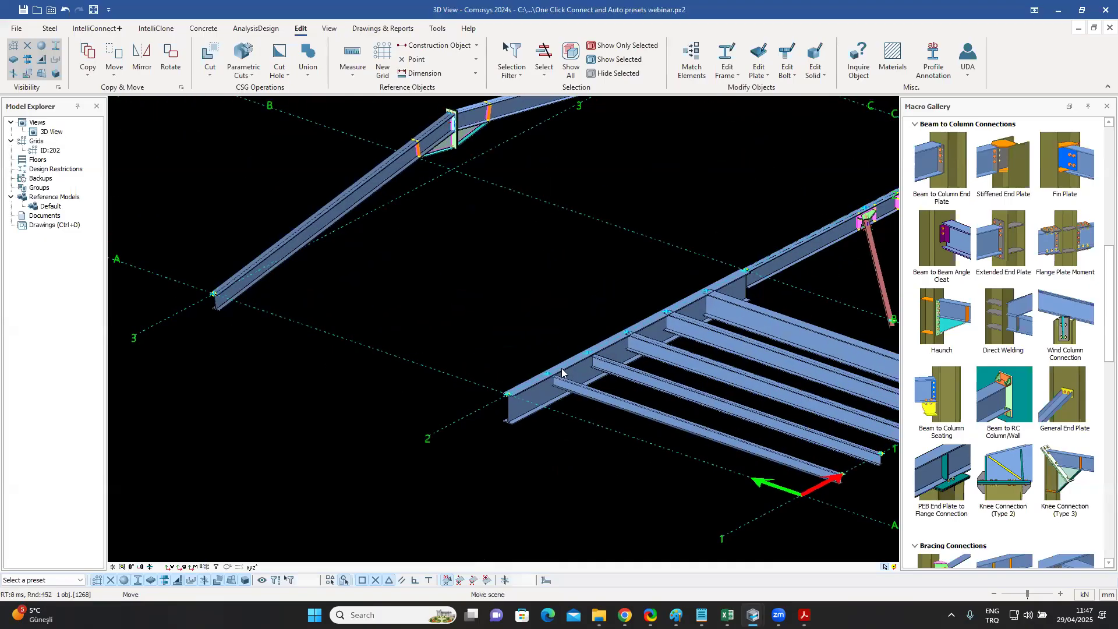
scroll(562, 373, up, 1)
scroll(461, 335, up, 3)
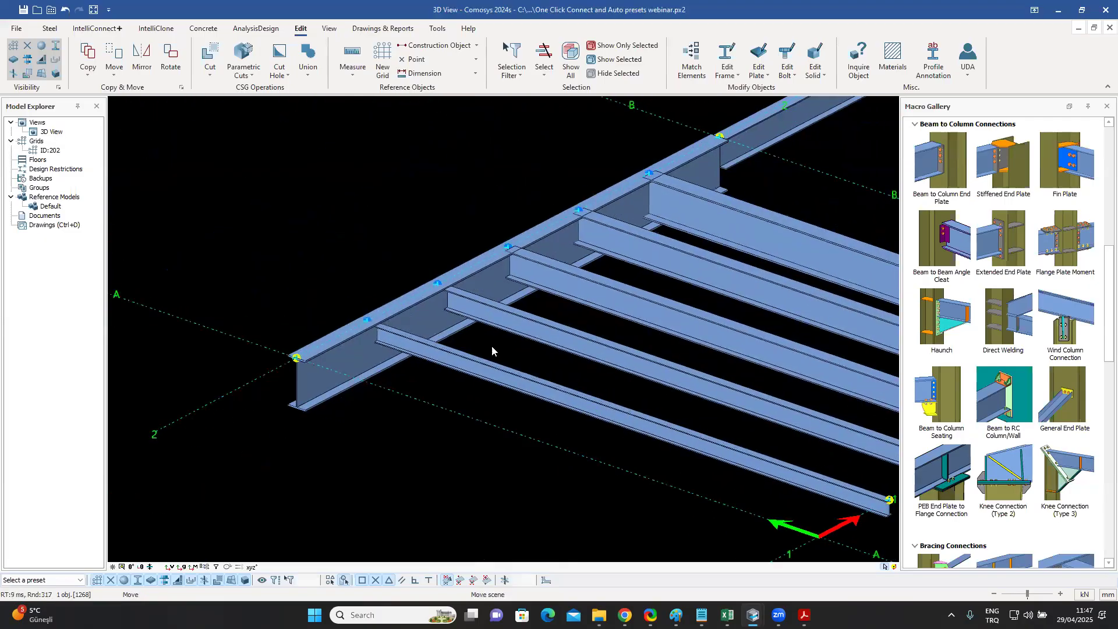
scroll(491, 350, up, 1)
scroll(491, 350, up, 2)
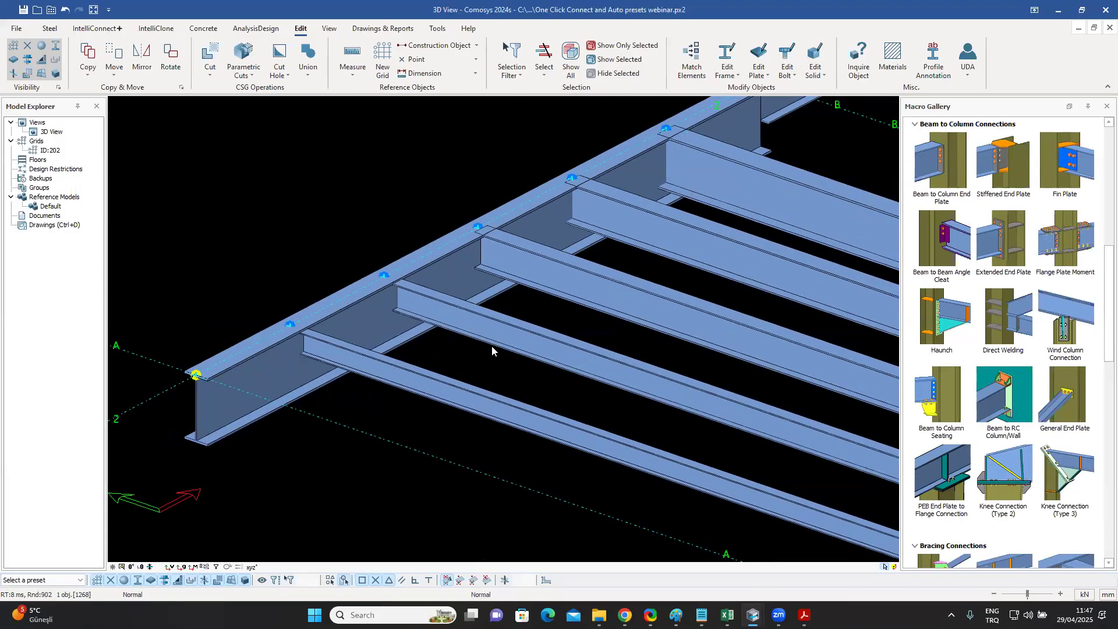
click(285, 355)
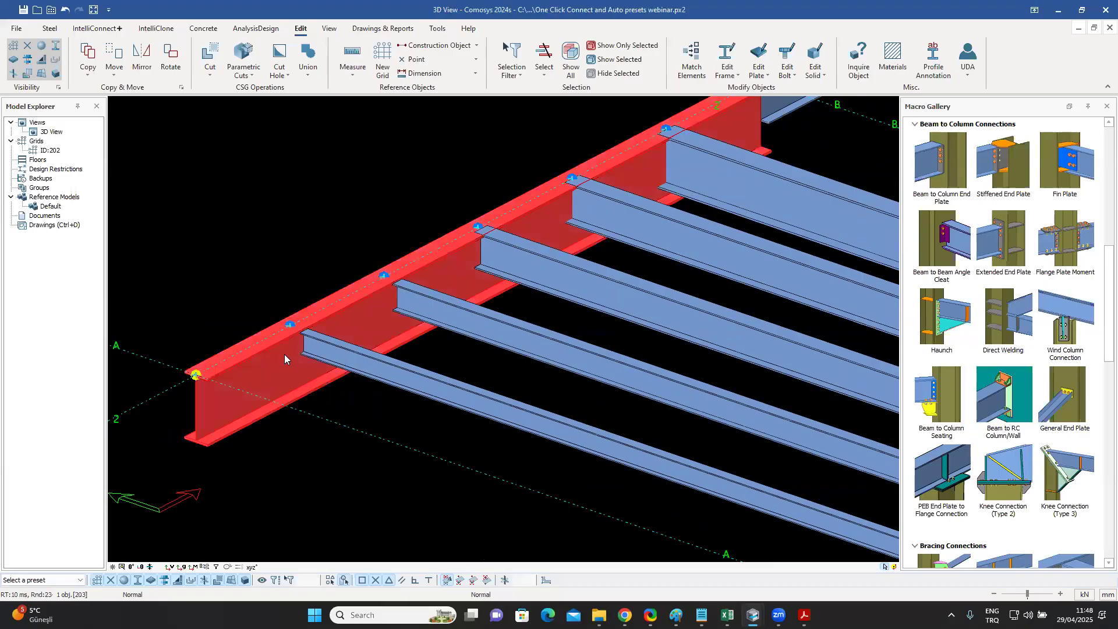
click(352, 364)
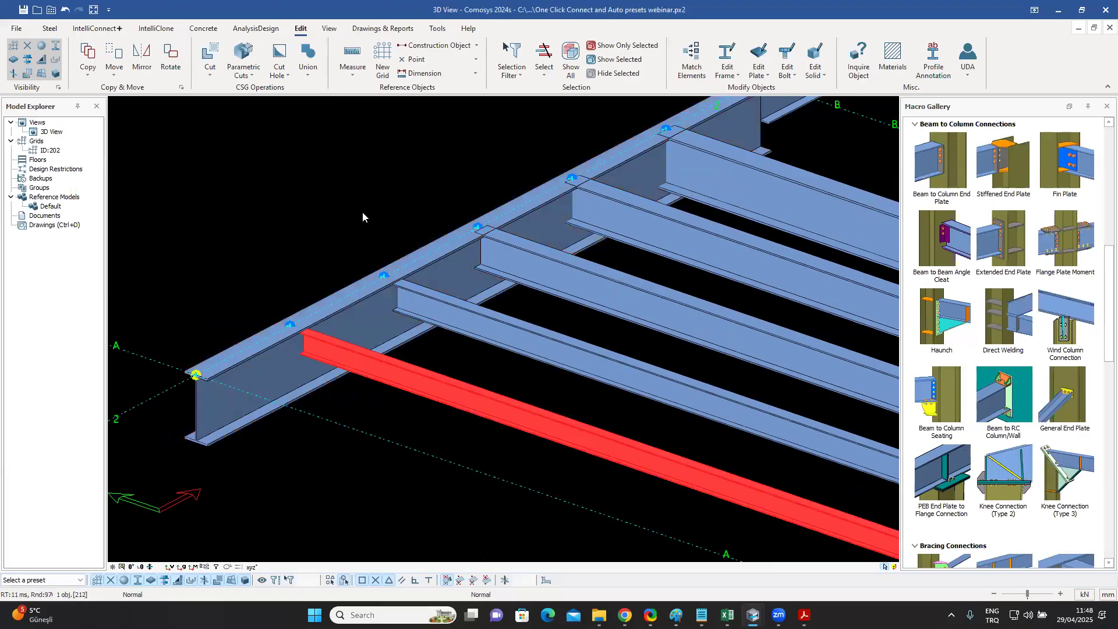
click(333, 213)
Add a beam-to-beam Fin Plate connection between the grid 2 main beam and the shallowest secondary beam near grid A.
scroll(1027, 242, up, 5)
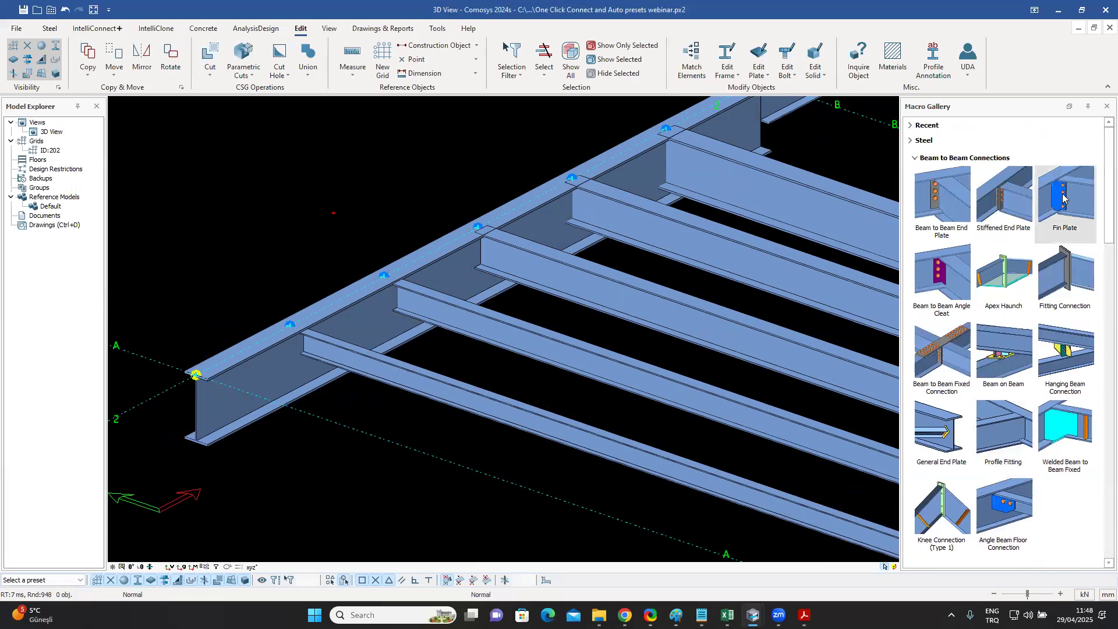
scroll(274, 343, up, 3)
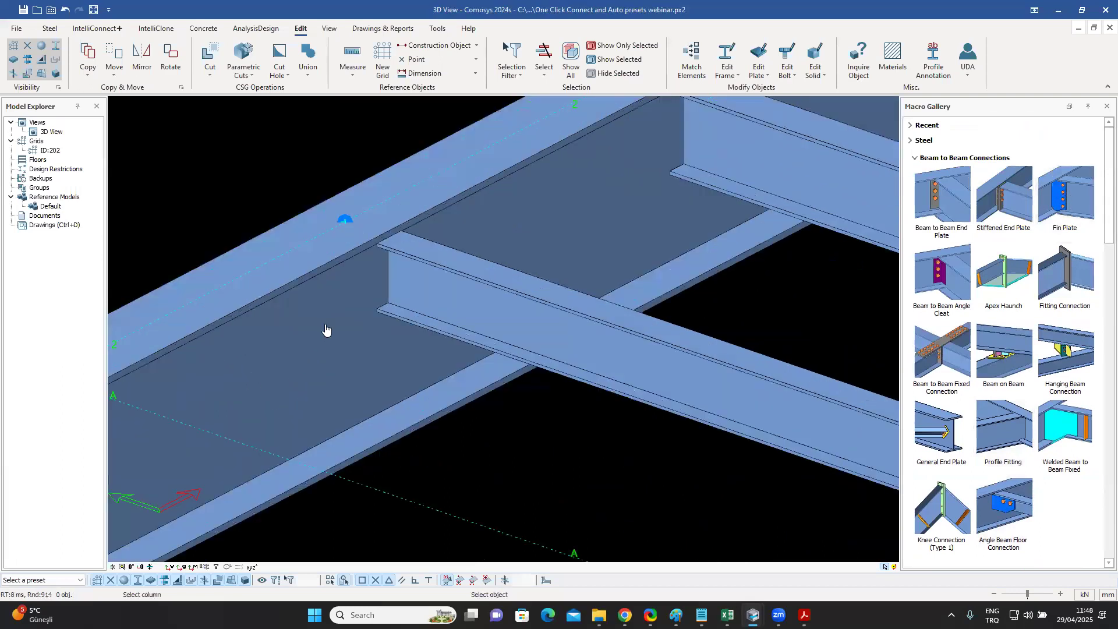
click(432, 308)
click(446, 306)
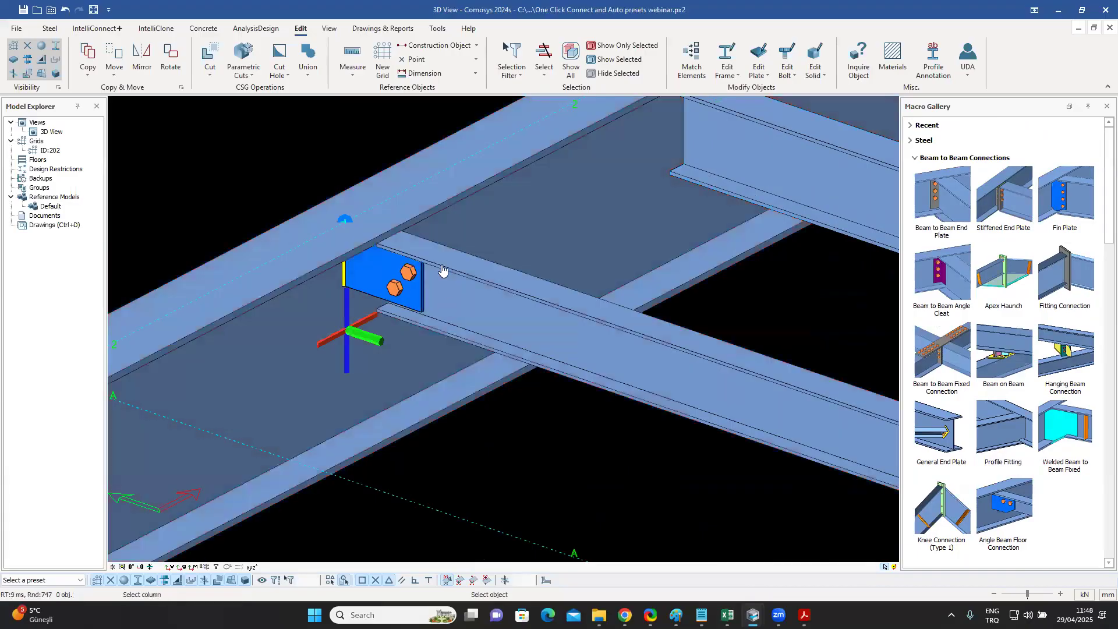
Check the secondary beam's profile name and size, close its properties without changes and end the connection command.
double_click(455, 302)
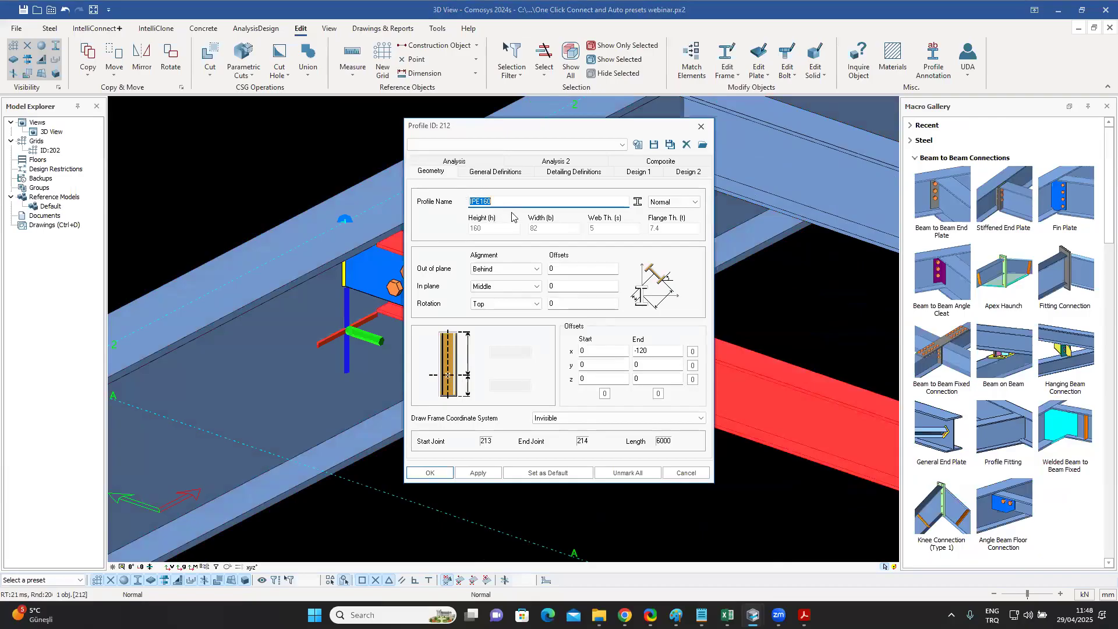
click(701, 129)
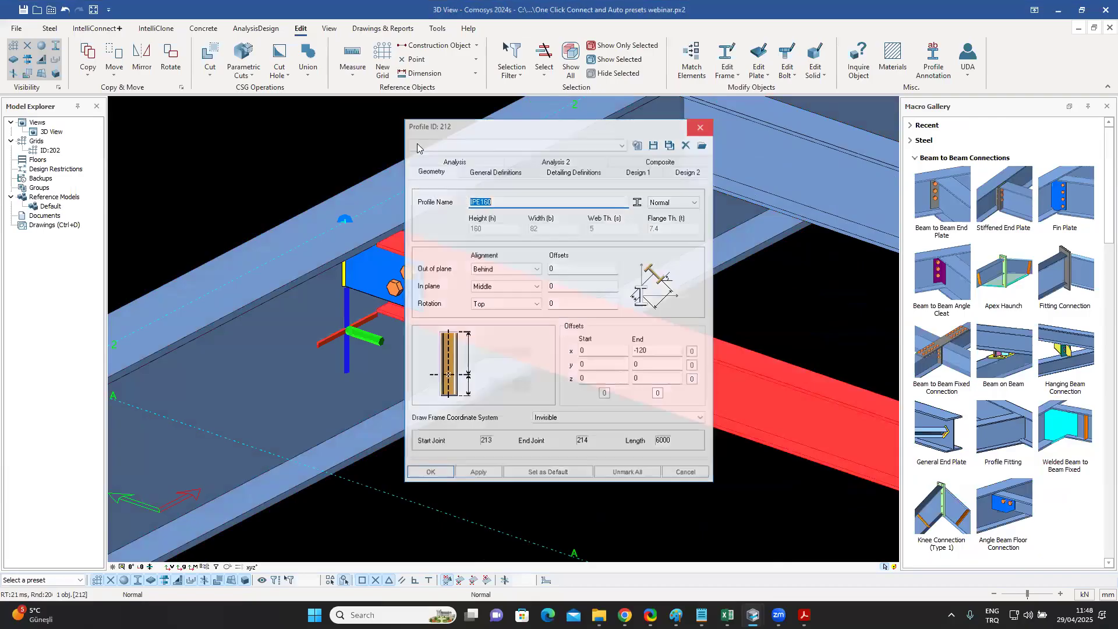
key(Escape)
Set the fin plate connection's top edge distance to 25, vertical bolt spacing to 50, bottom edge distance to 55 and horizontal bolt spacing to 0.
scroll(410, 300, up, 3)
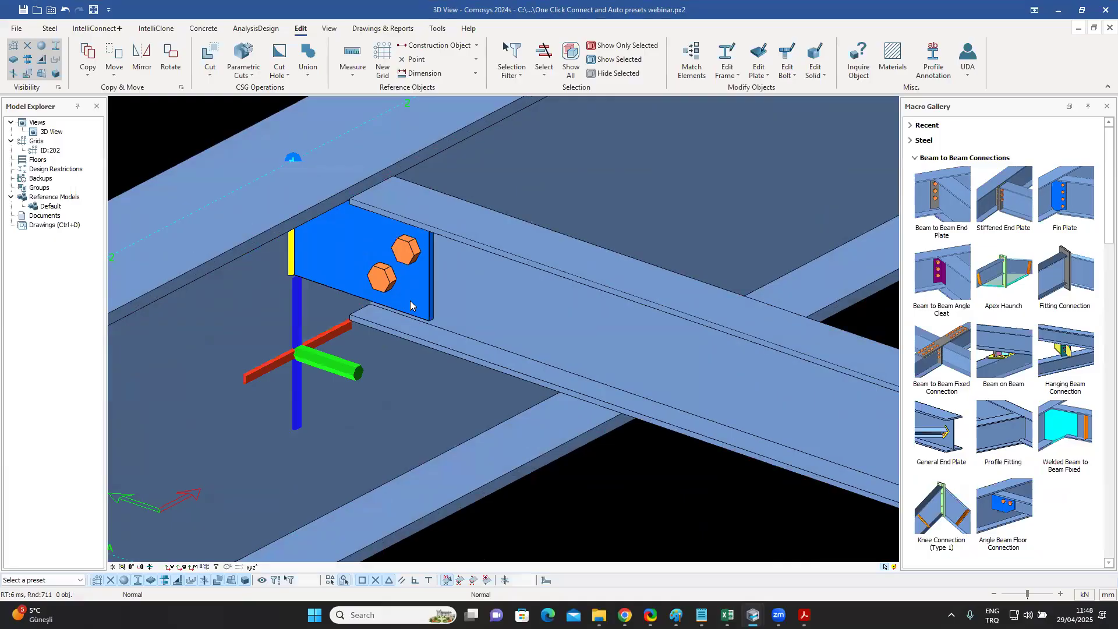
click(412, 254)
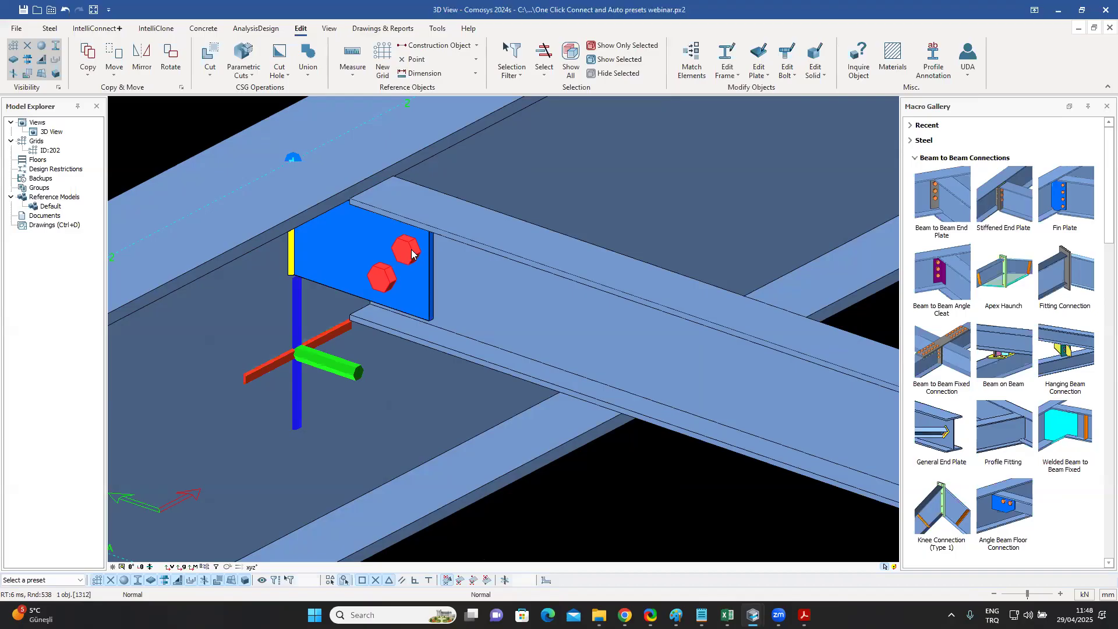
click(412, 254)
double_click(412, 253)
drag(181, 10, 768, 51)
click(628, 66)
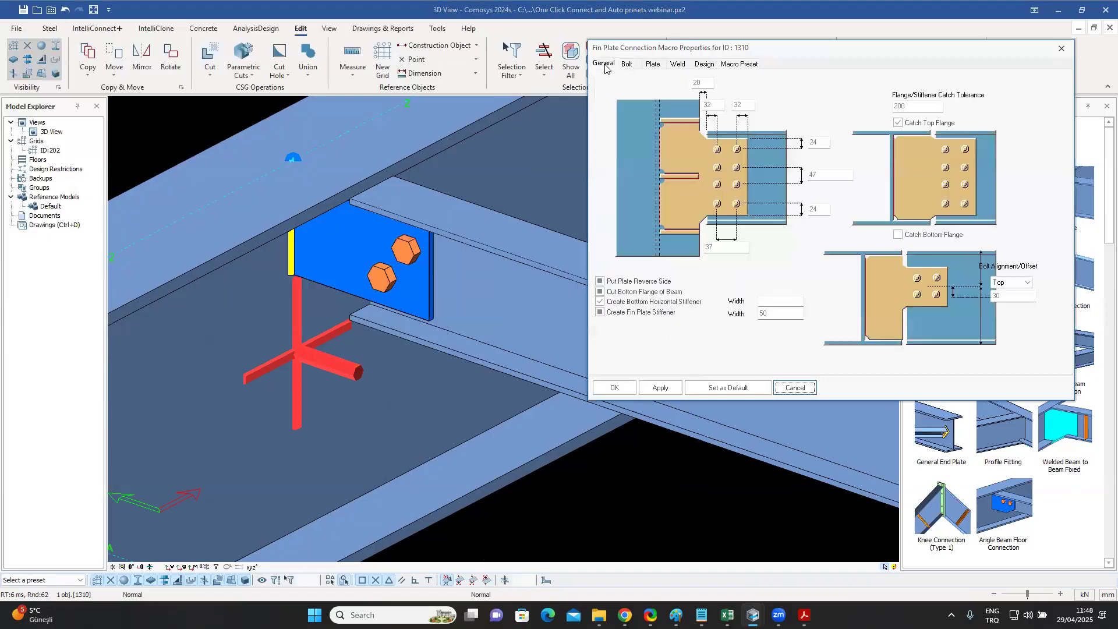
double_click(818, 141)
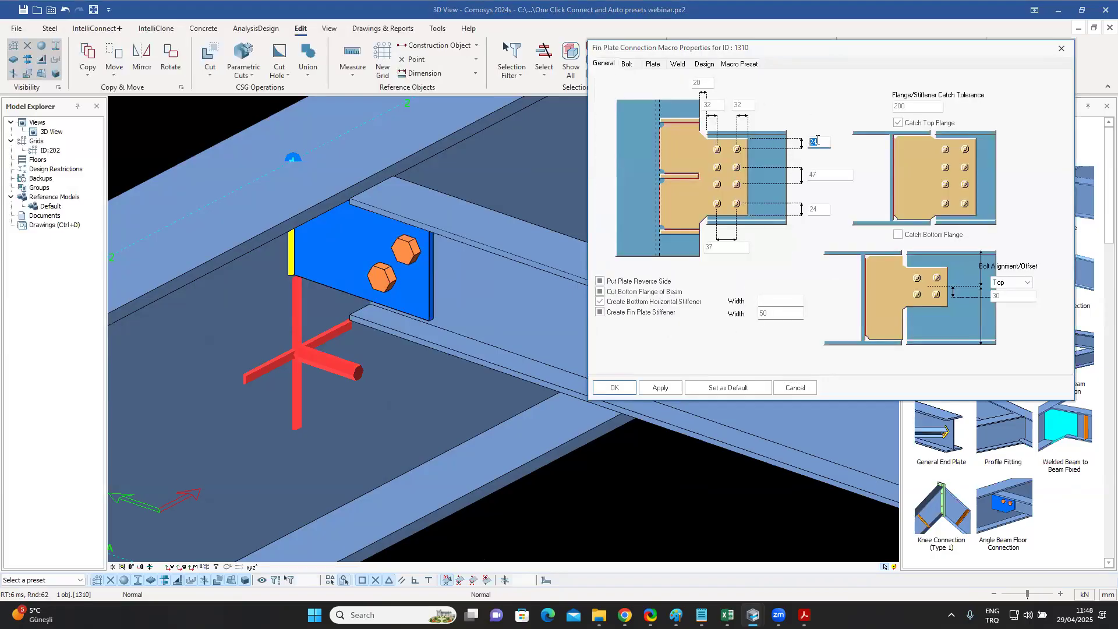
text(25)
double_click(818, 175)
key(Tab)
text(55)
key(Tab)
text(0)
click(660, 388)
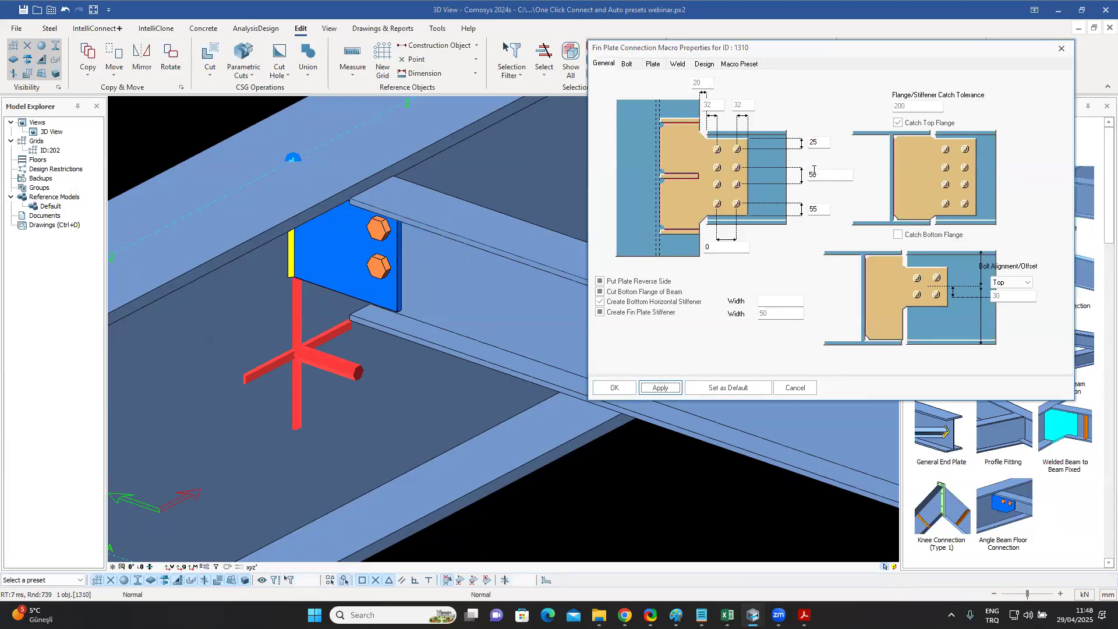
Set the fin plate's thickness to 10 and close the connection's properties.
click(628, 64)
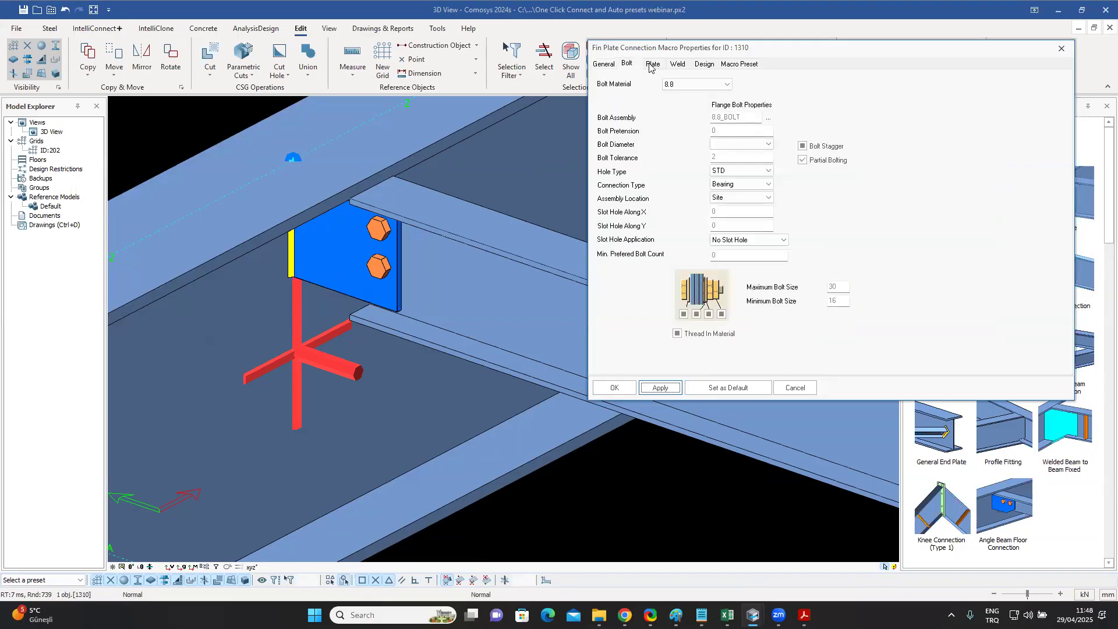
click(652, 64)
double_click(667, 163)
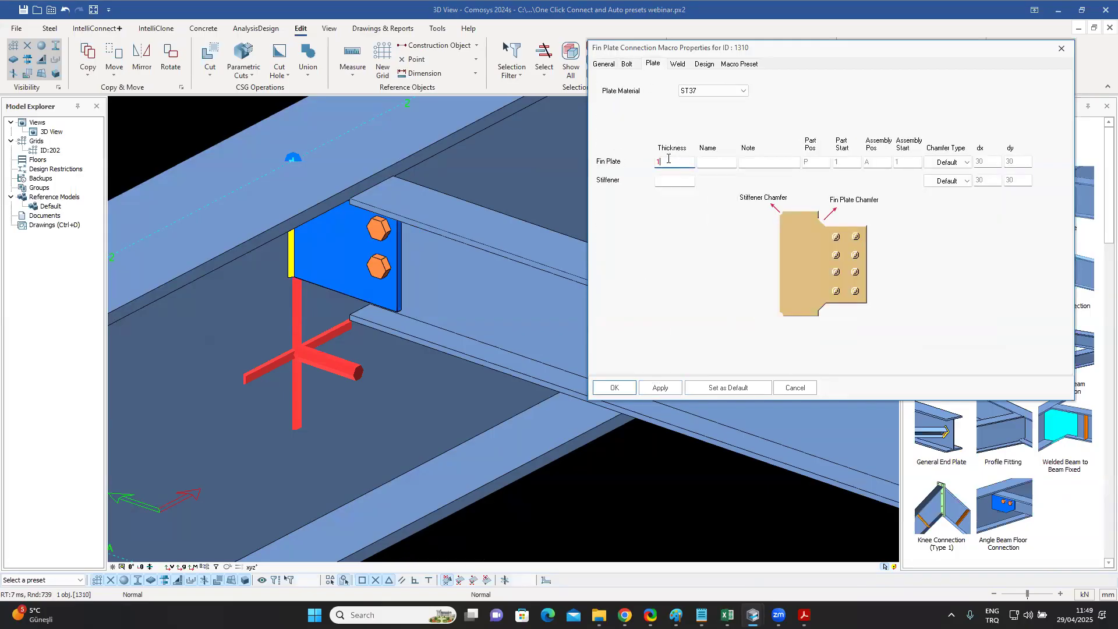
text(10)
click(660, 387)
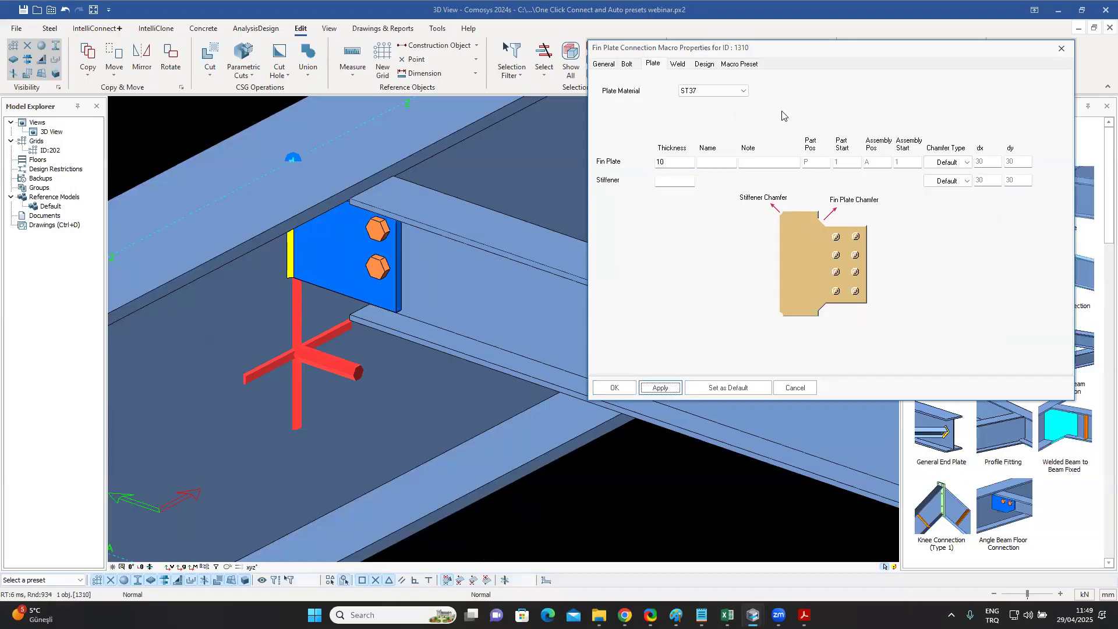
click(1062, 50)
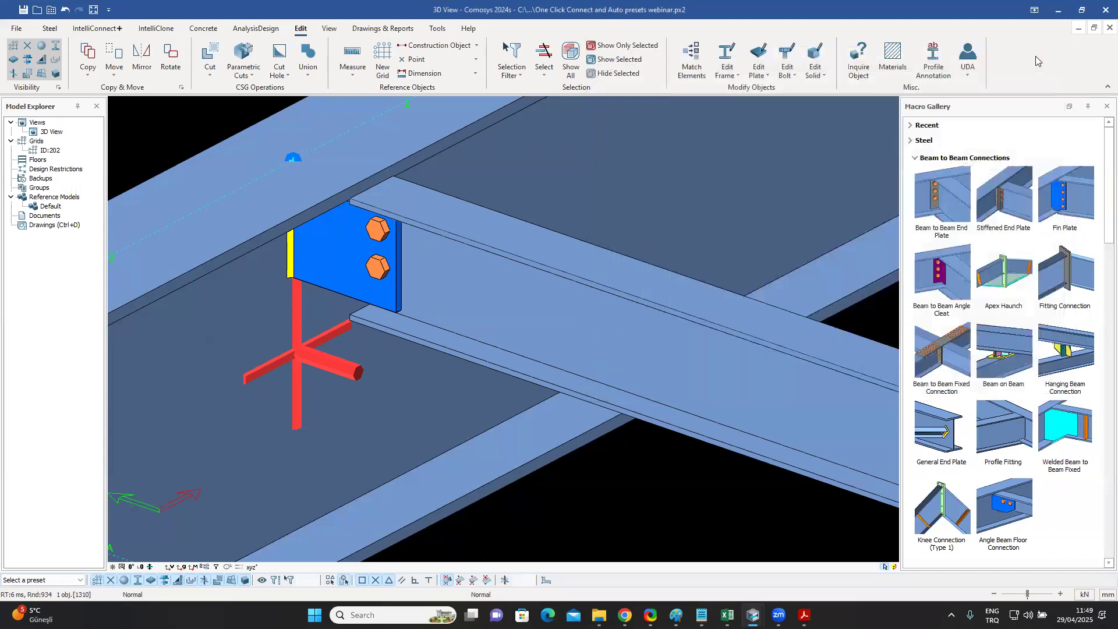
Check the profile name of the secondary beam at the fin plate and close its properties without changes.
double_click(451, 295)
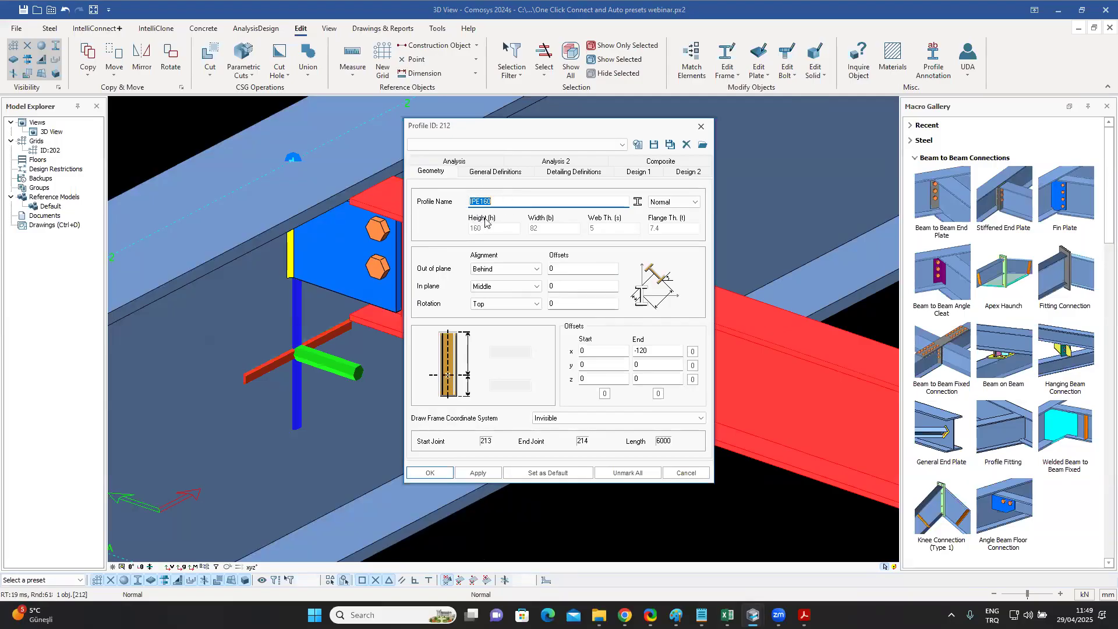
click(701, 126)
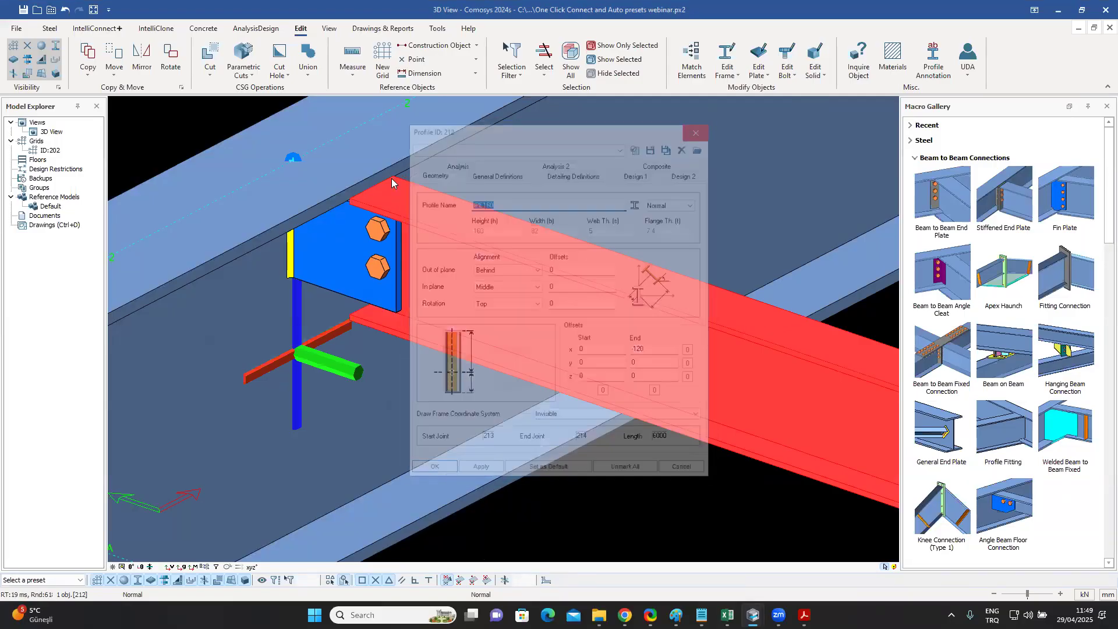
click(221, 115)
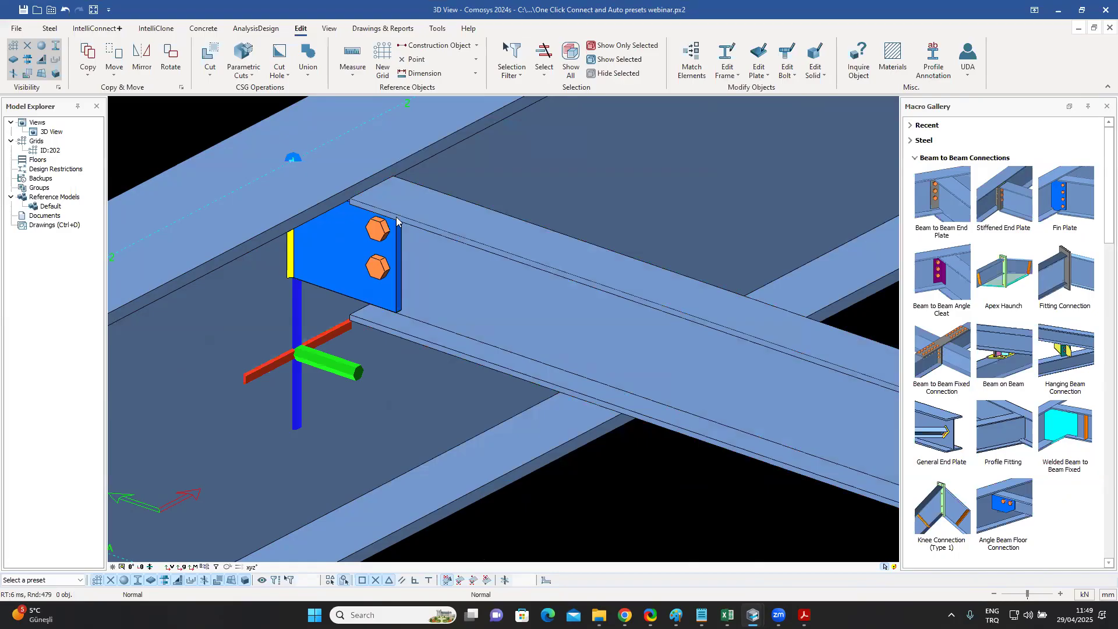
Save the fin plate connection's settings as a macro preset named IPE160 and accept its properties.
middle_drag(446, 283, 489, 332)
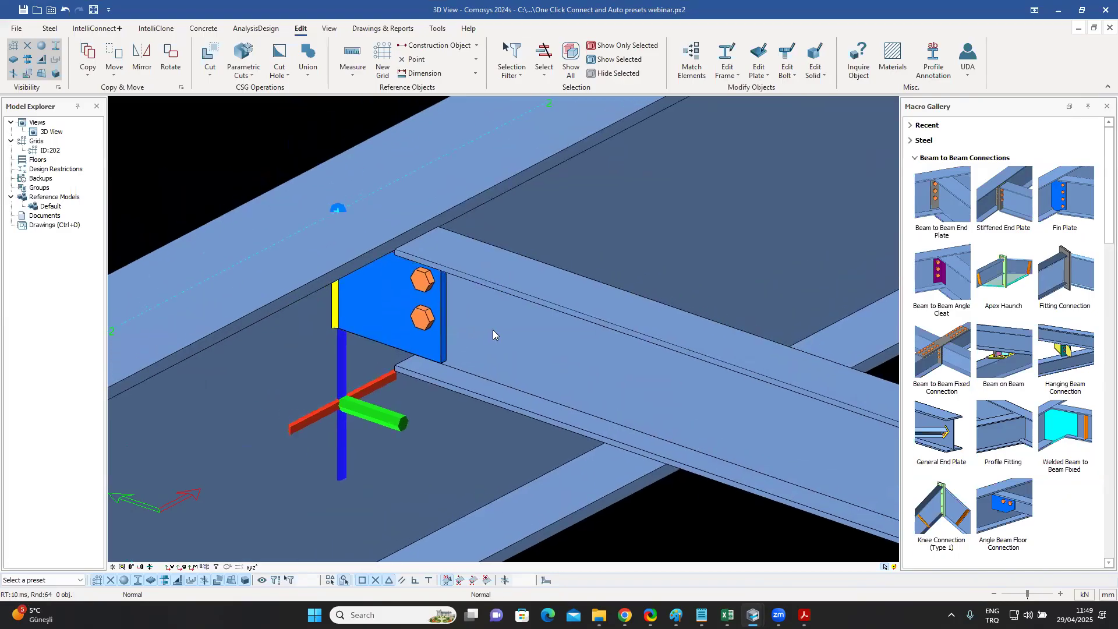
click(383, 310)
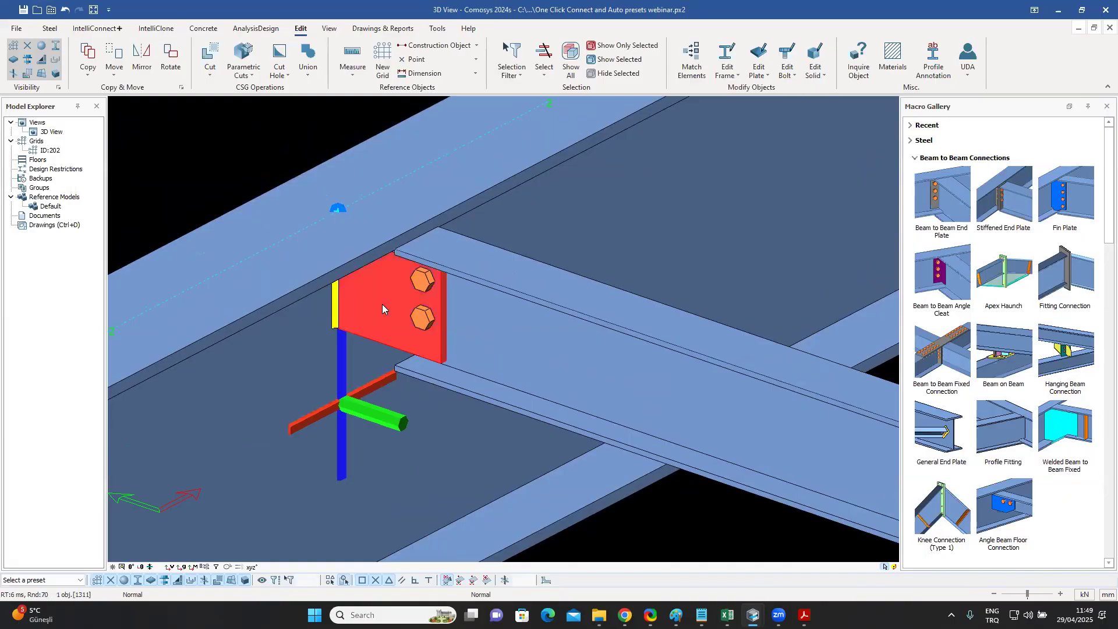
click(382, 305)
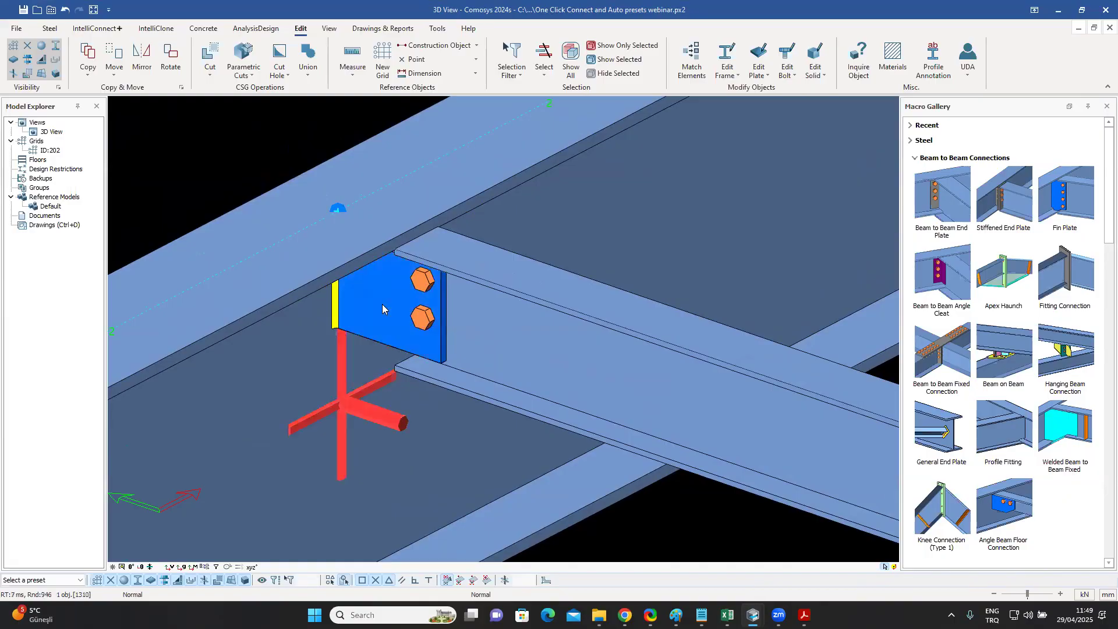
double_click(382, 303)
drag(305, 17, 922, 100)
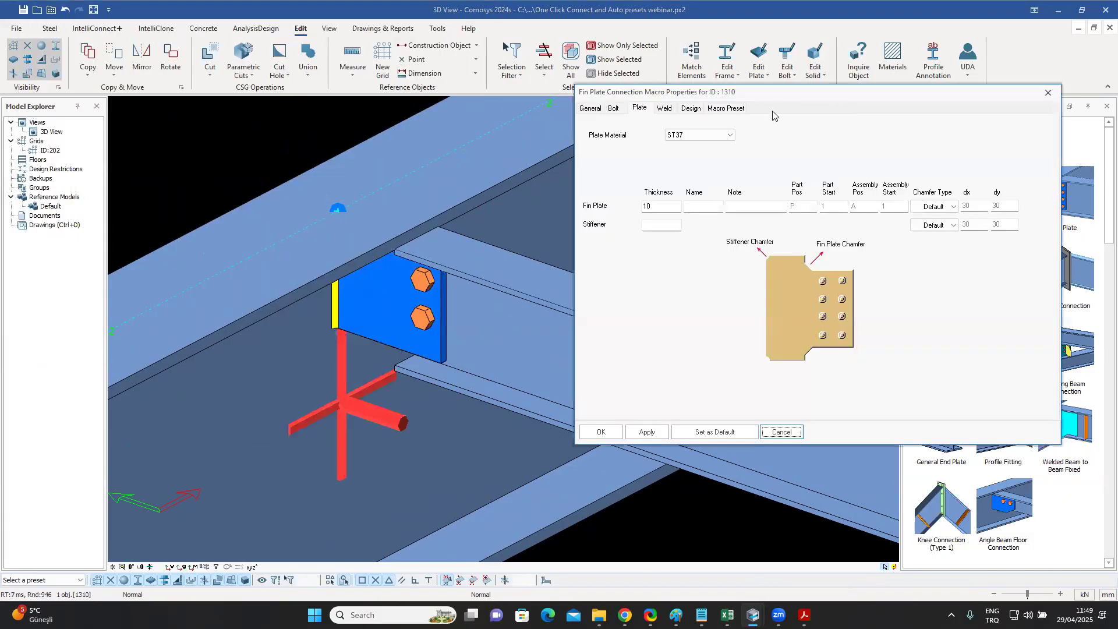
click(728, 110)
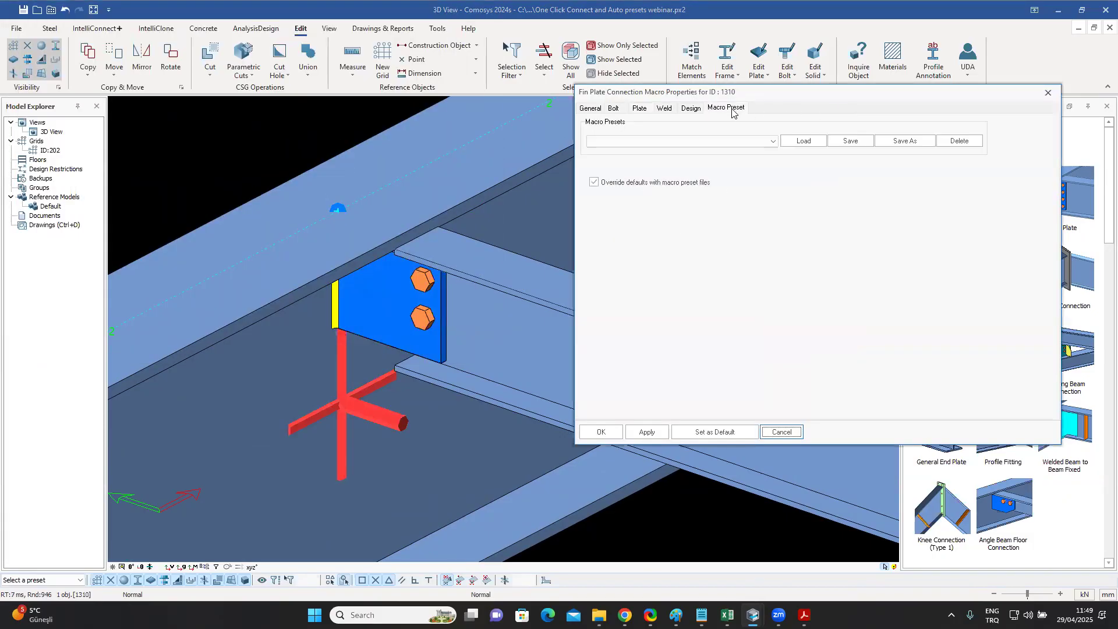
click(851, 143)
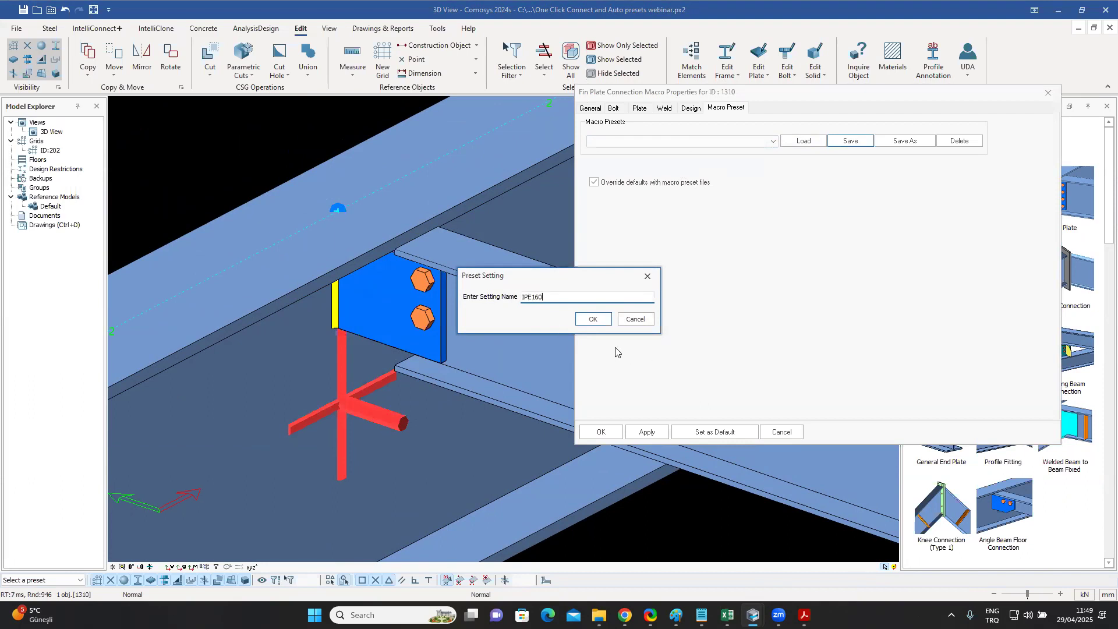
click(594, 322)
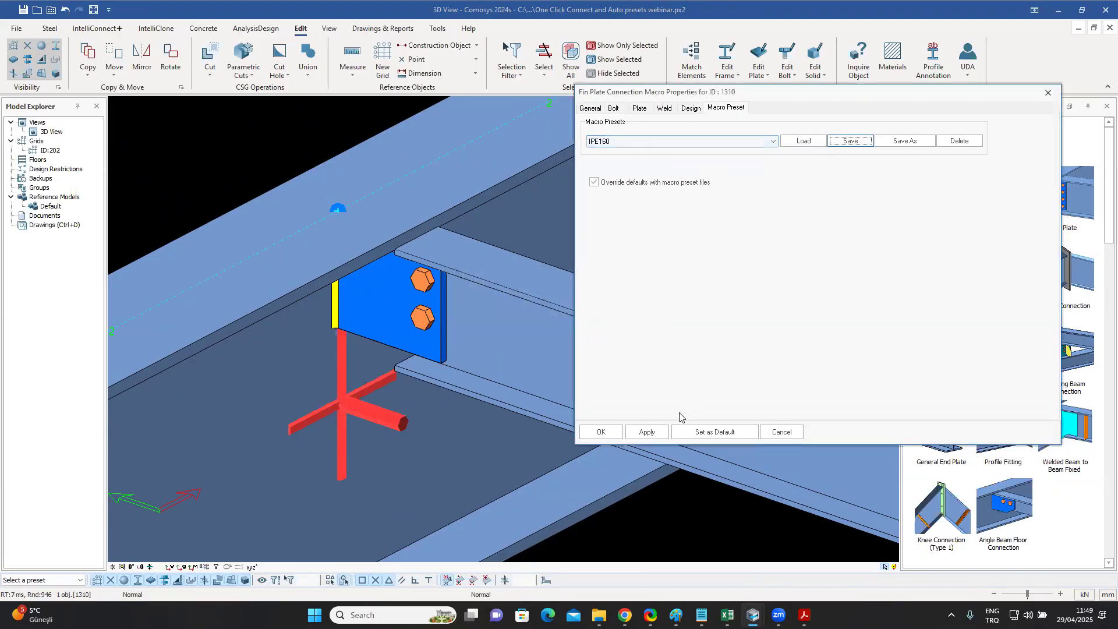
click(644, 433)
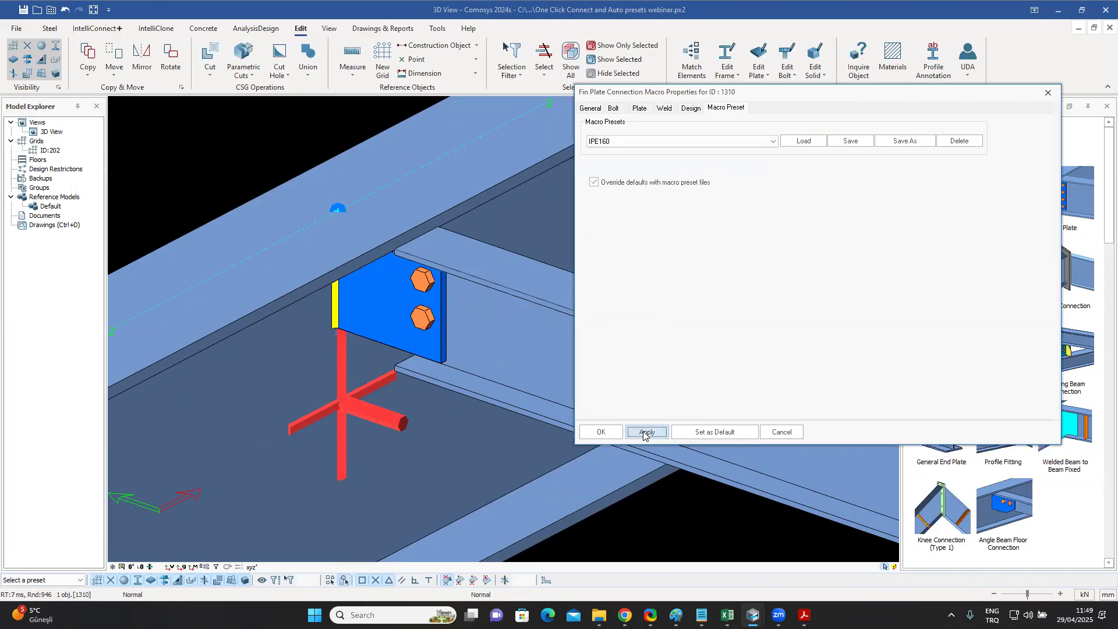
click(600, 432)
click(291, 133)
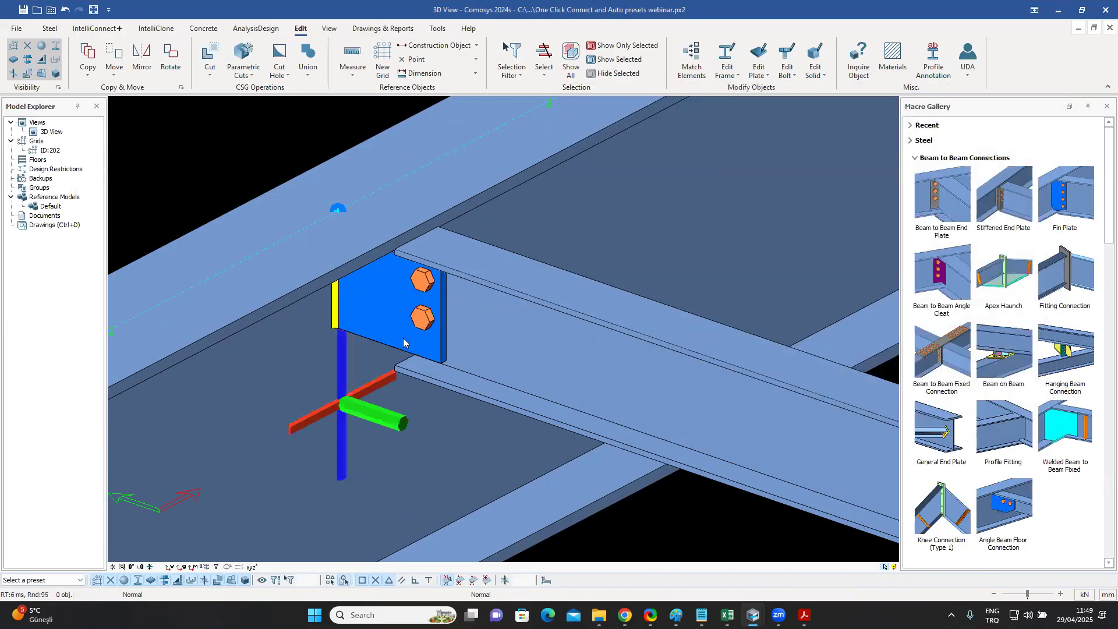
Delete the fin plate connection between the grid 2 main beam and the shallowest secondary beam.
scroll(404, 342, up, 2)
click(378, 289)
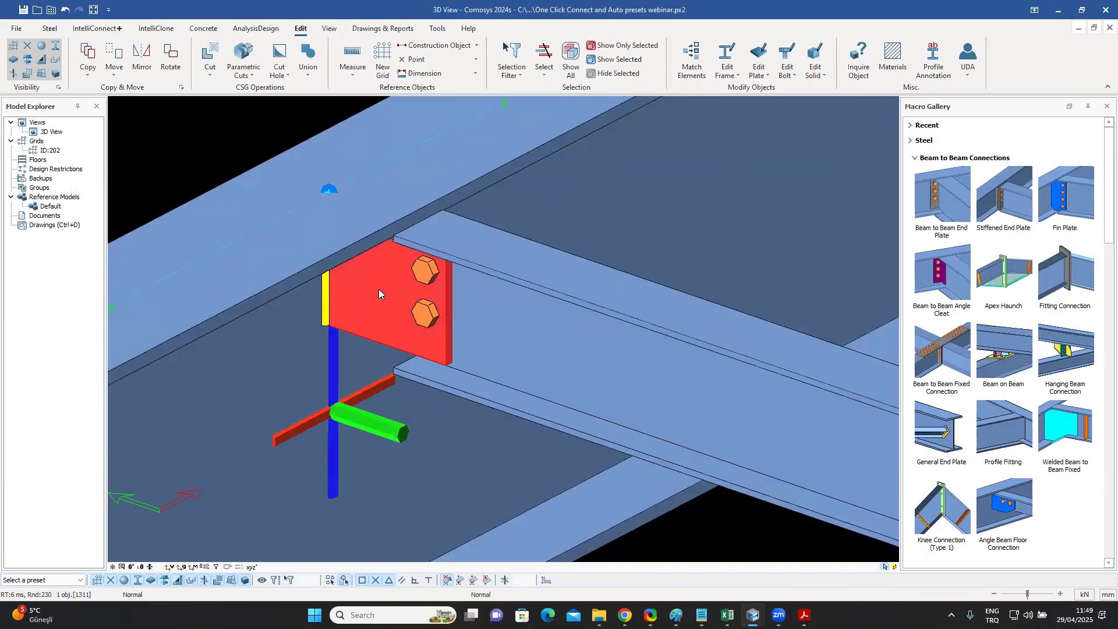
click(378, 289)
key(Delete)
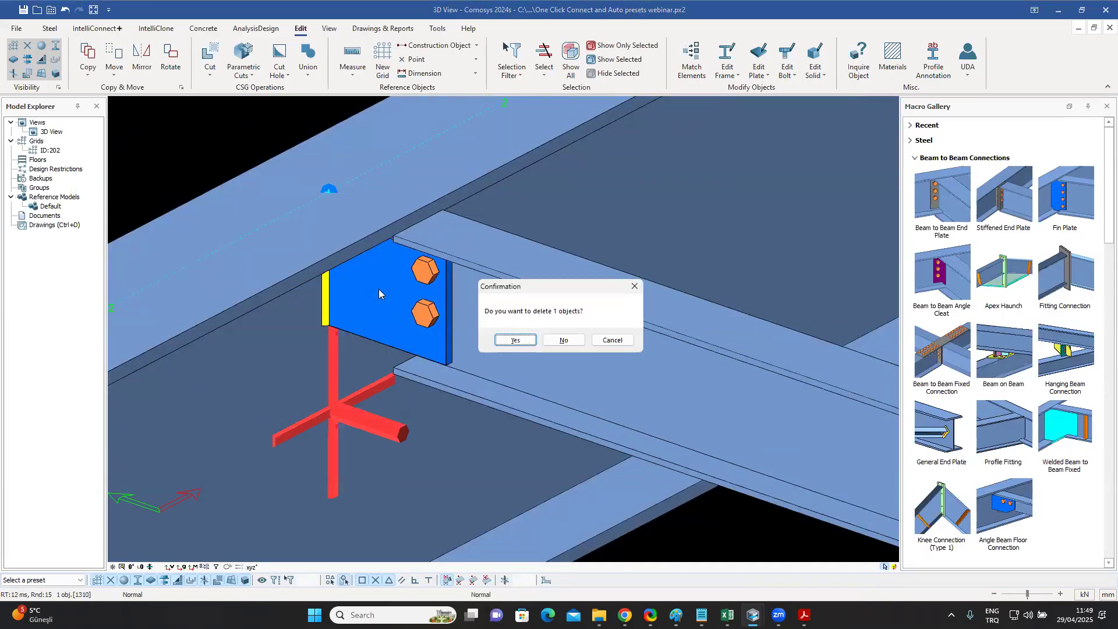
click(515, 342)
Recreate the beam-to-beam Fin Plate connection between the grid 2 main beam and the IPE160 secondary beam, without stiffeners.
scroll(506, 395, down, 3)
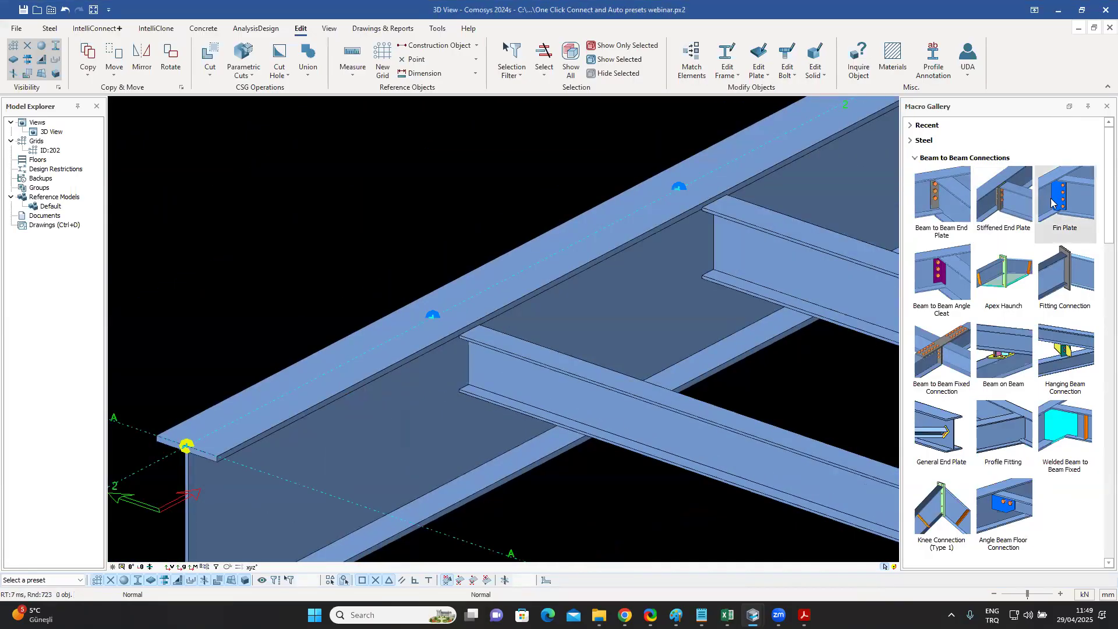
click(431, 386)
click(501, 383)
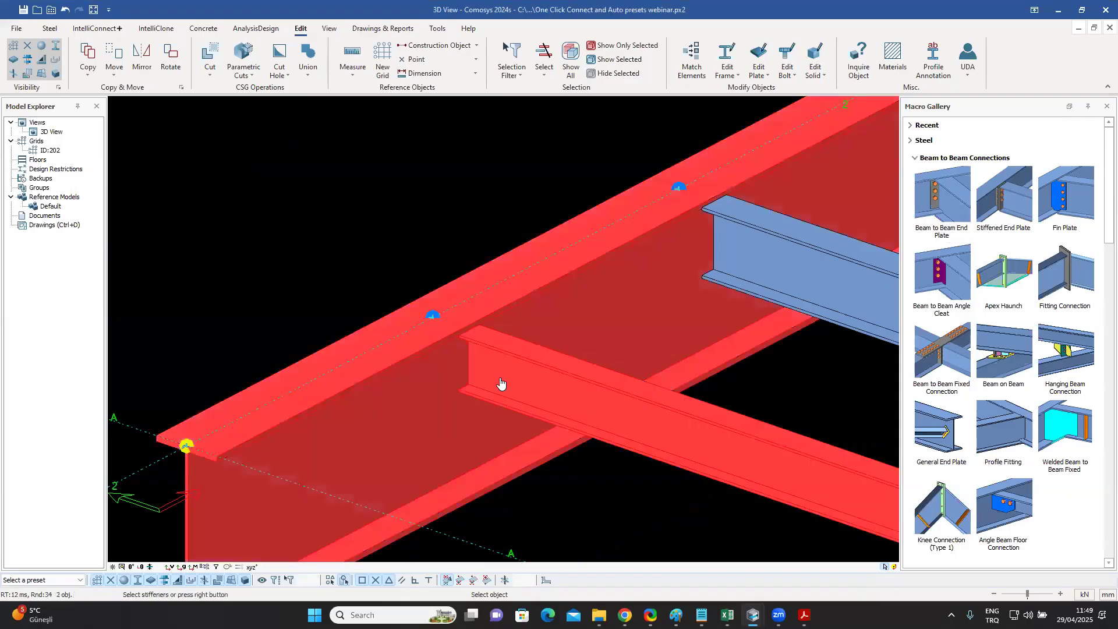
right_click(501, 382)
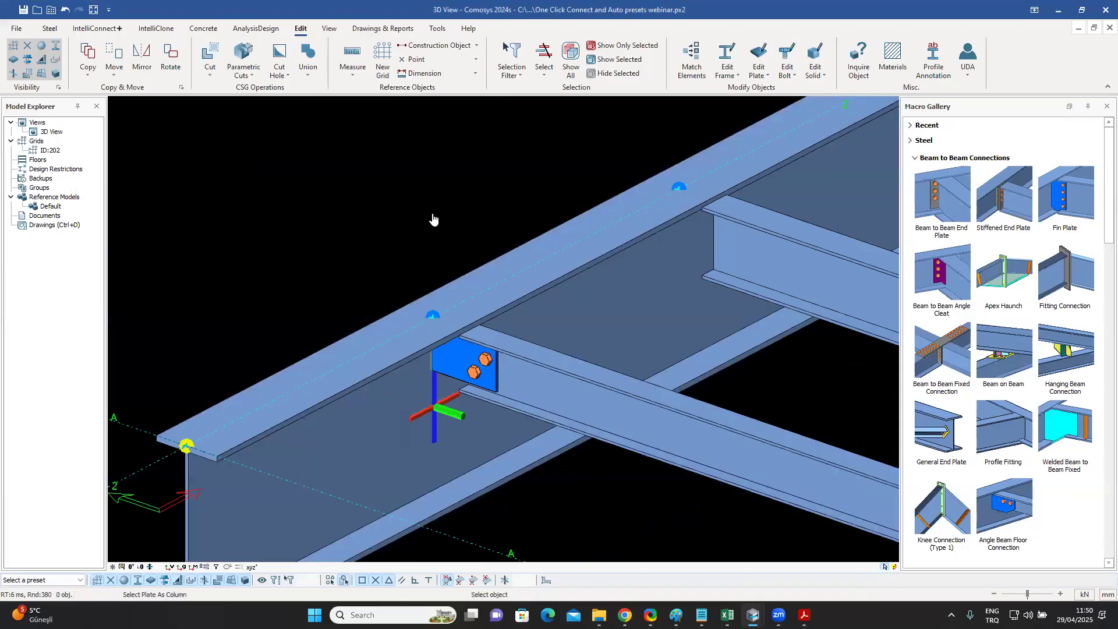
Load the IPE160 macro preset into the new fin plate connection and accept its properties.
click(461, 358)
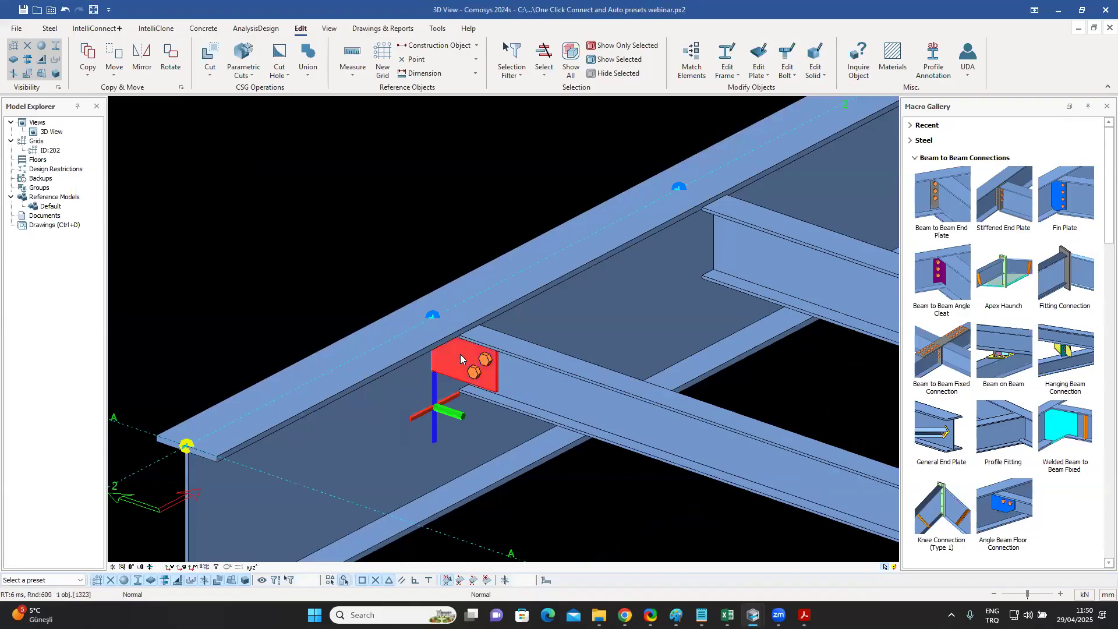
double_click(461, 358)
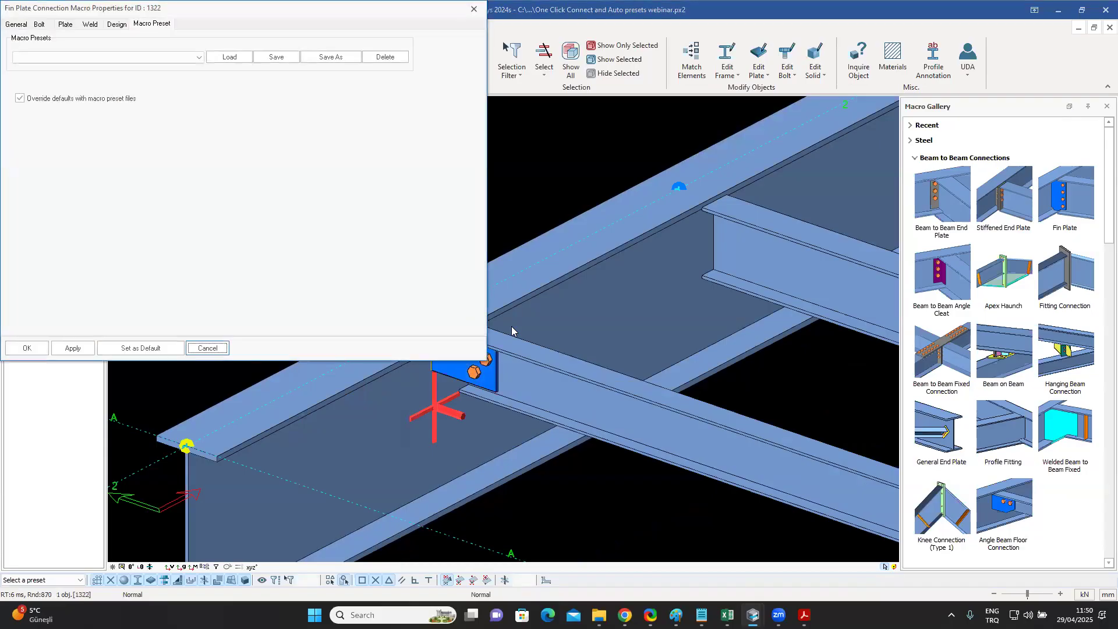
drag(309, 13, 963, 103)
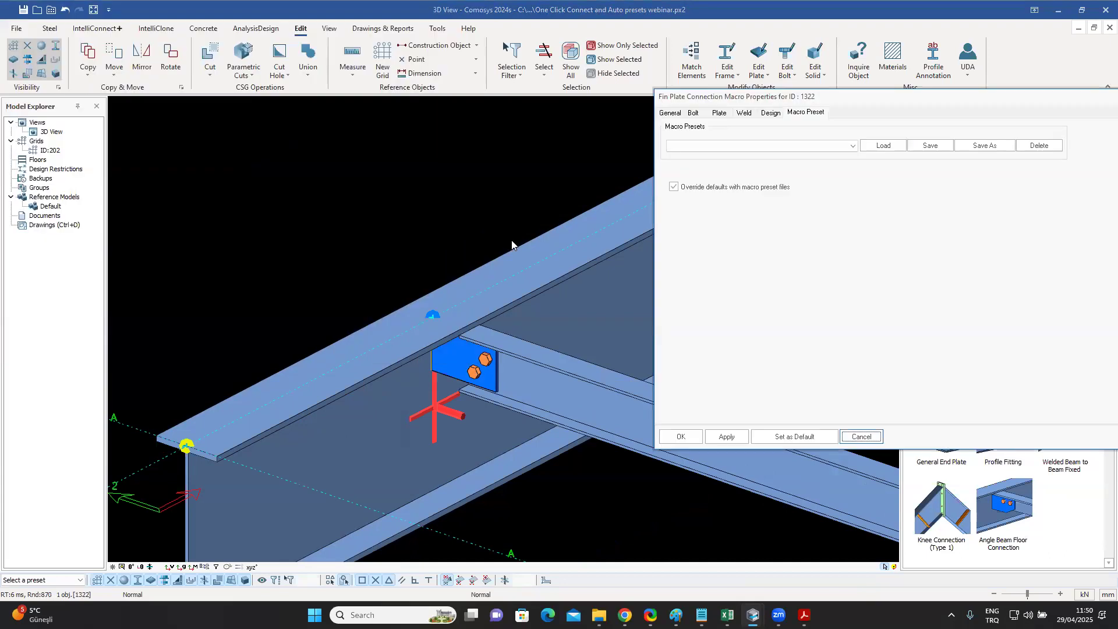
click(853, 146)
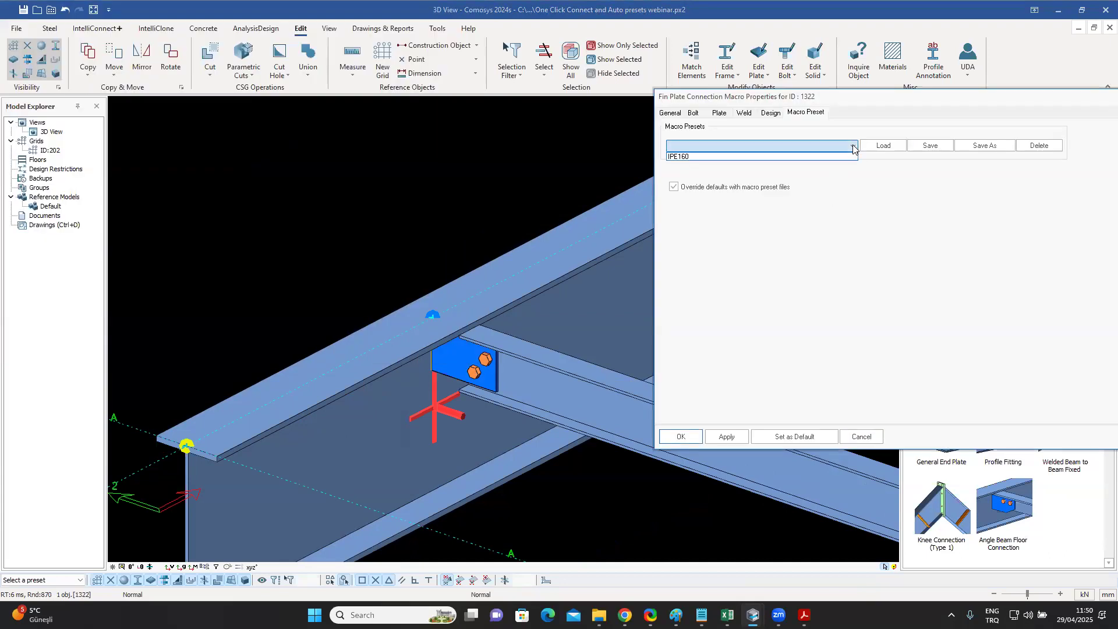
click(736, 157)
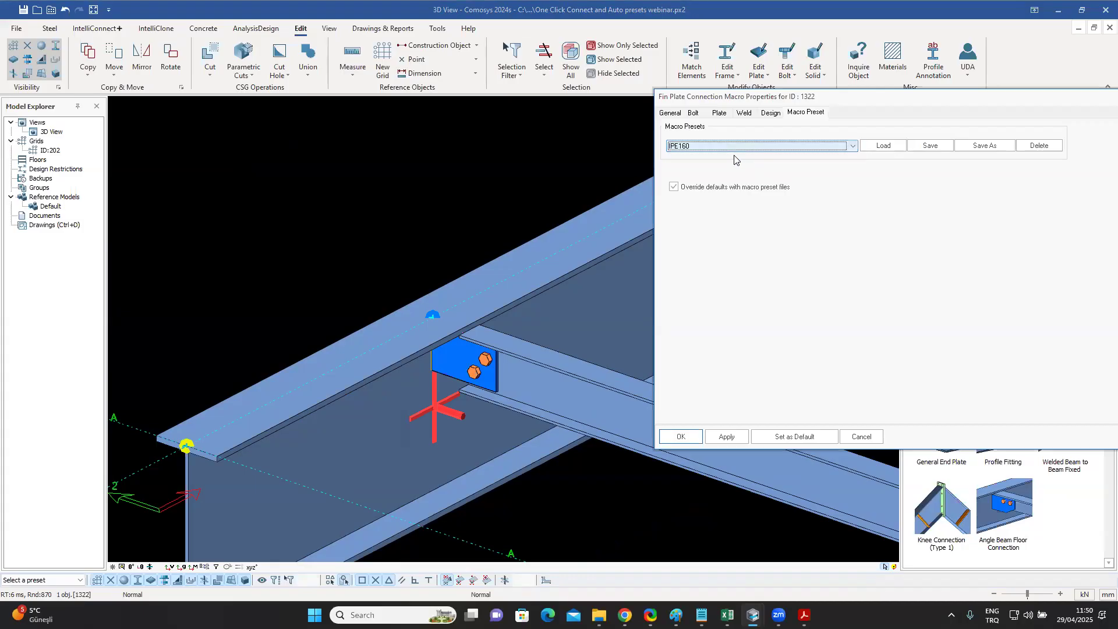
click(890, 146)
click(680, 436)
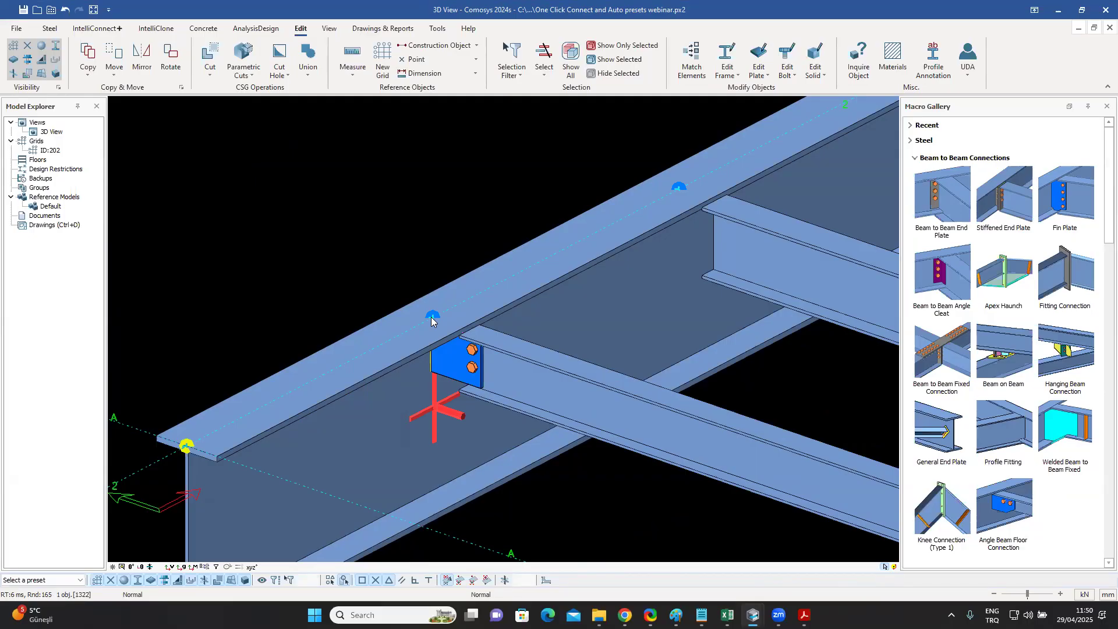
click(427, 236)
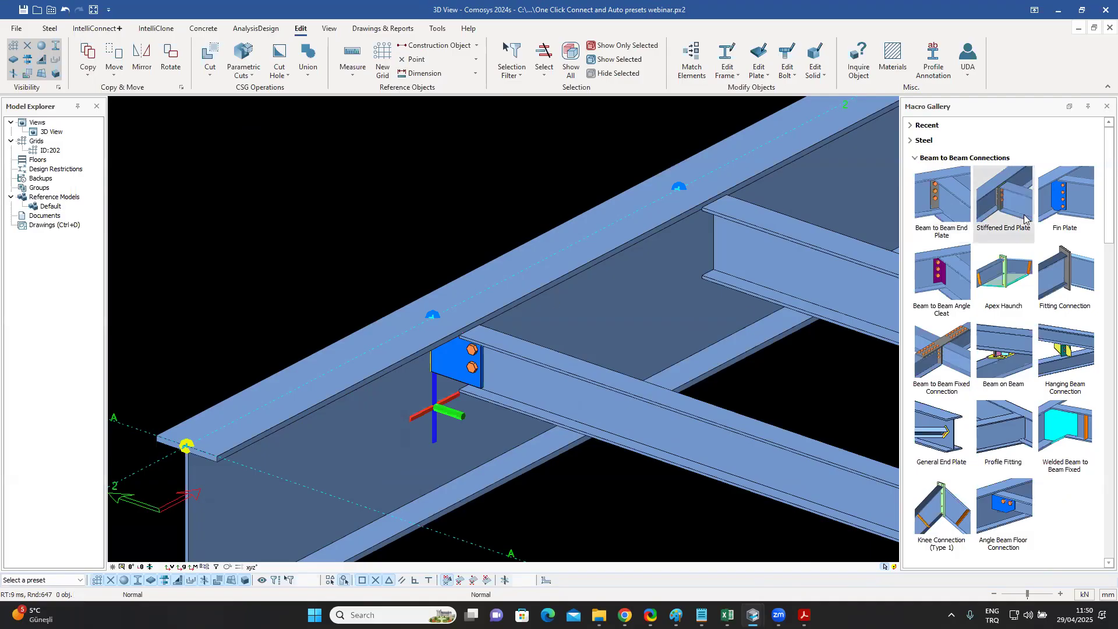
Check the profile name and size of the next secondary beam along grid 2, leaving its properties unchanged.
double_click(767, 273)
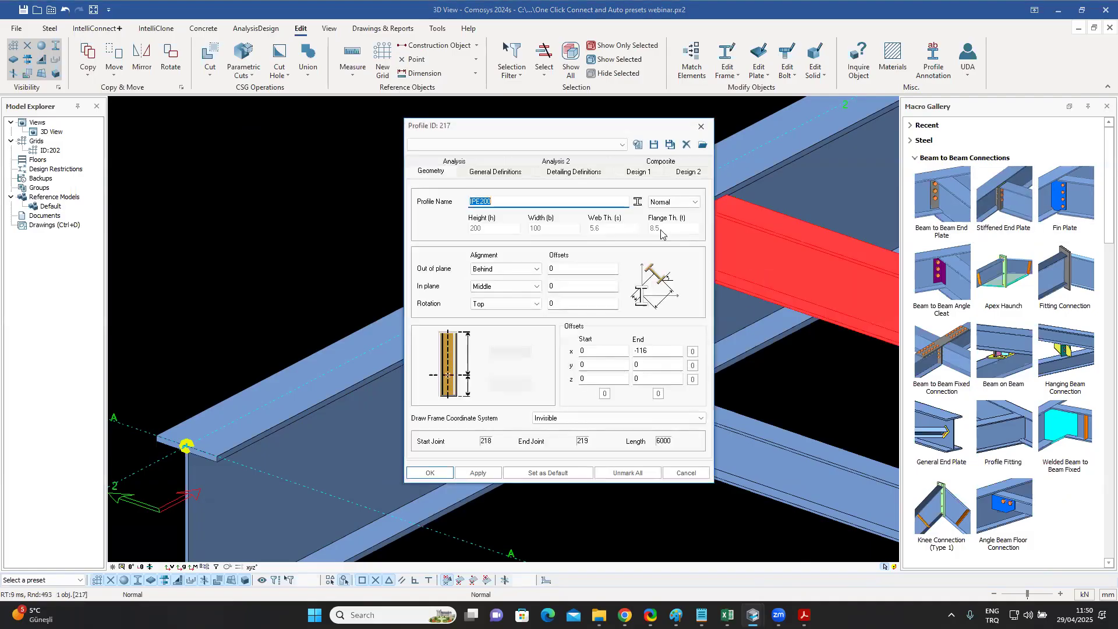
key(Escape)
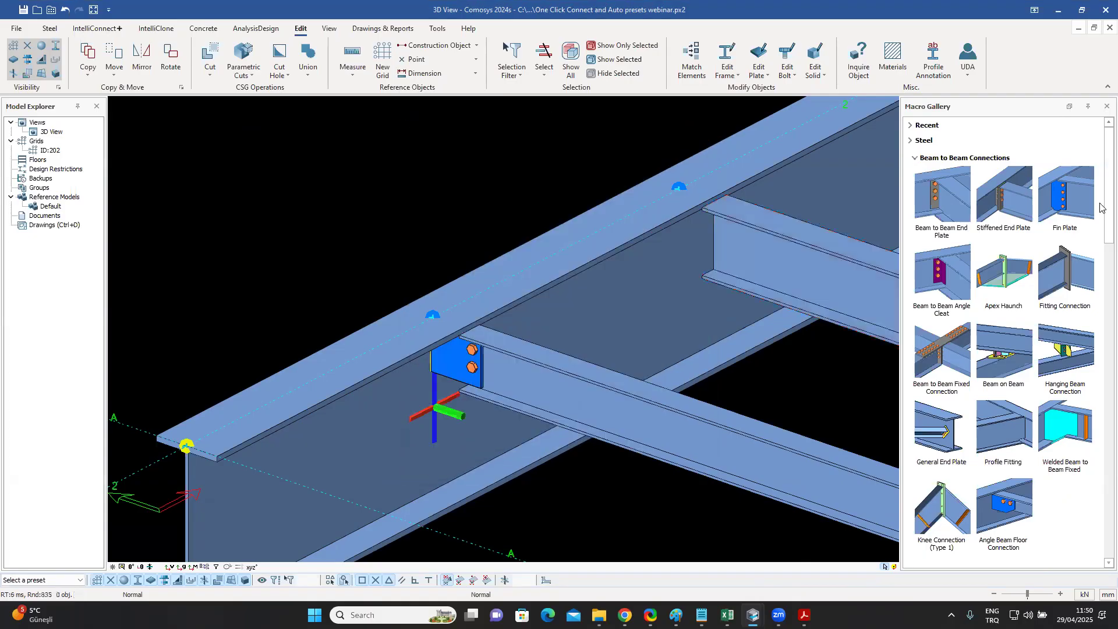
Create a beam-to-beam Fin Plate connection between the grid 2 main beam and the IPE200 secondary beam.
click(1080, 197)
click(669, 262)
click(742, 262)
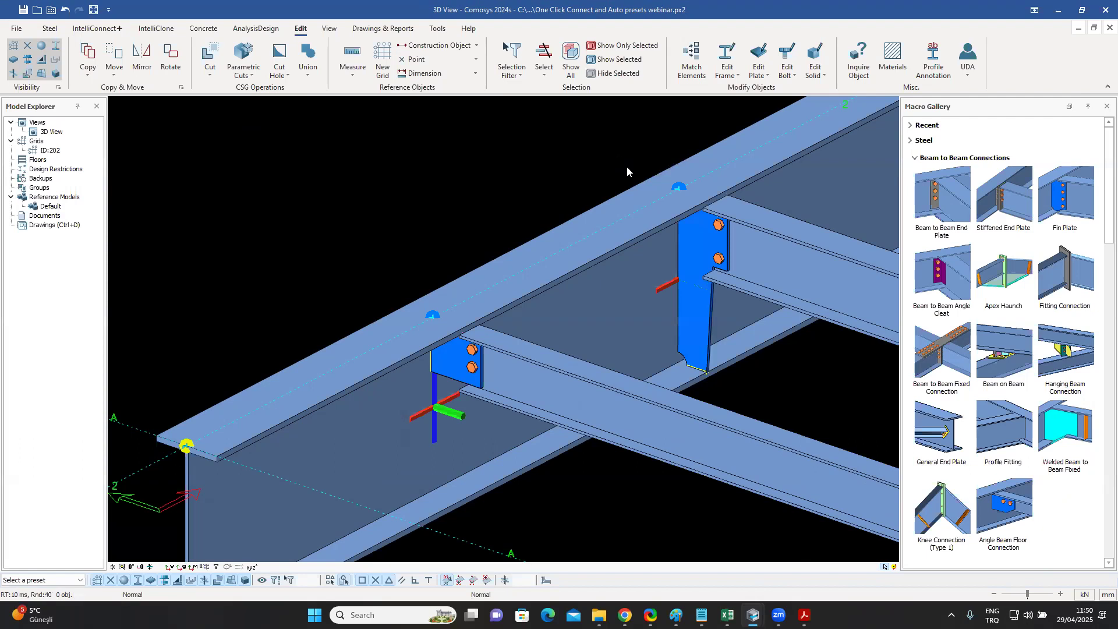
Set the top bolt edge distance to 25 mm in the general properties of the IPE200 beam's fin plate connection.
scroll(744, 283, up, 3)
click(702, 246)
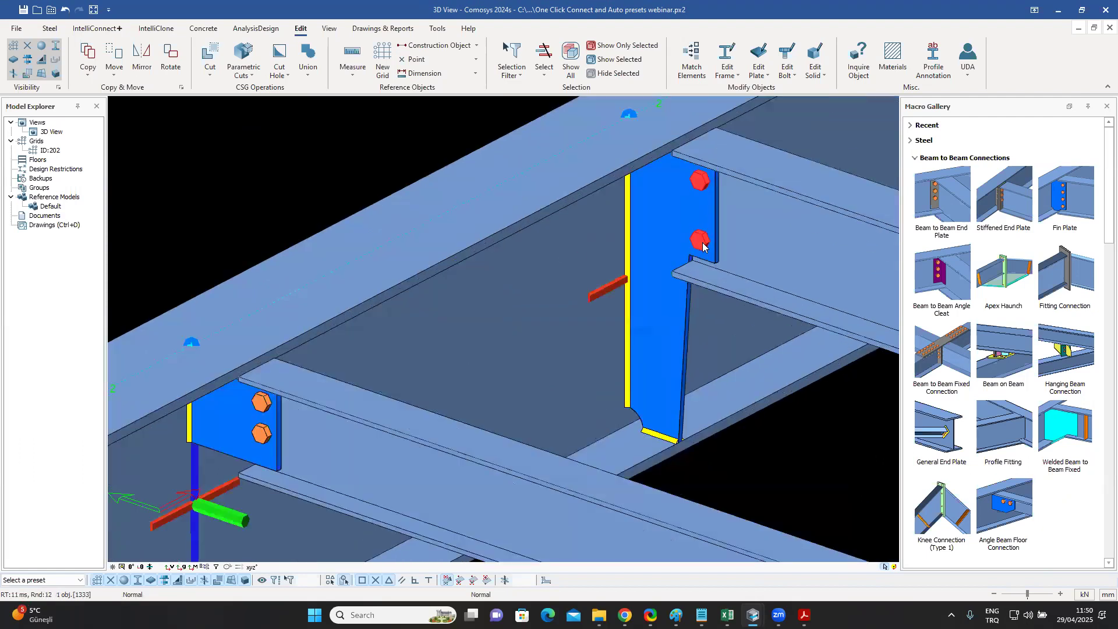
double_click(702, 246)
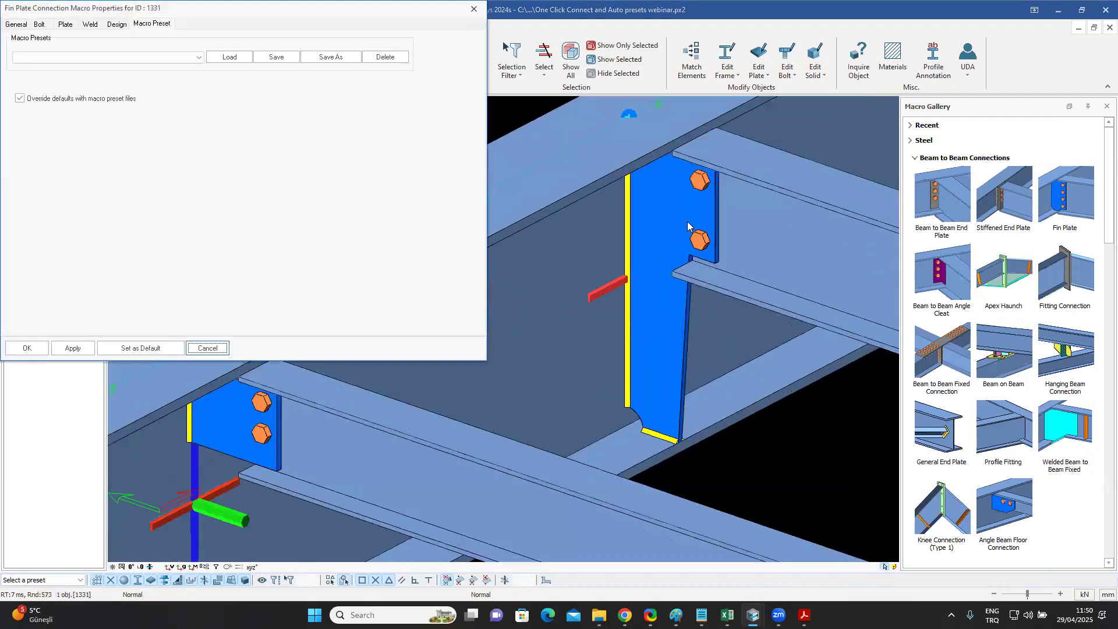
drag(276, 12, 256, 121)
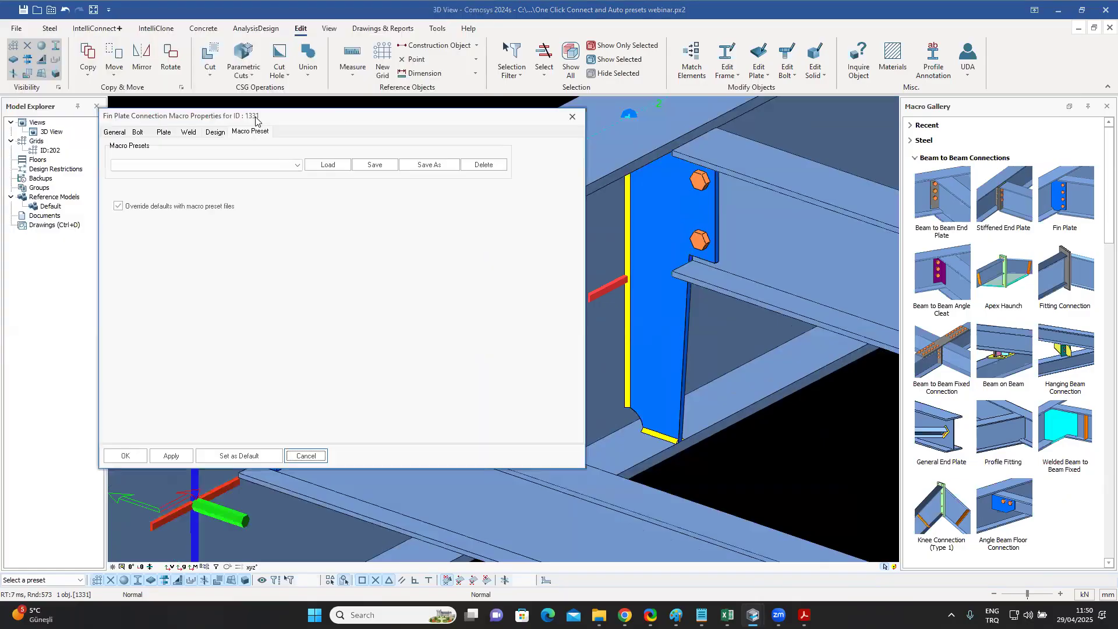
click(139, 133)
click(114, 133)
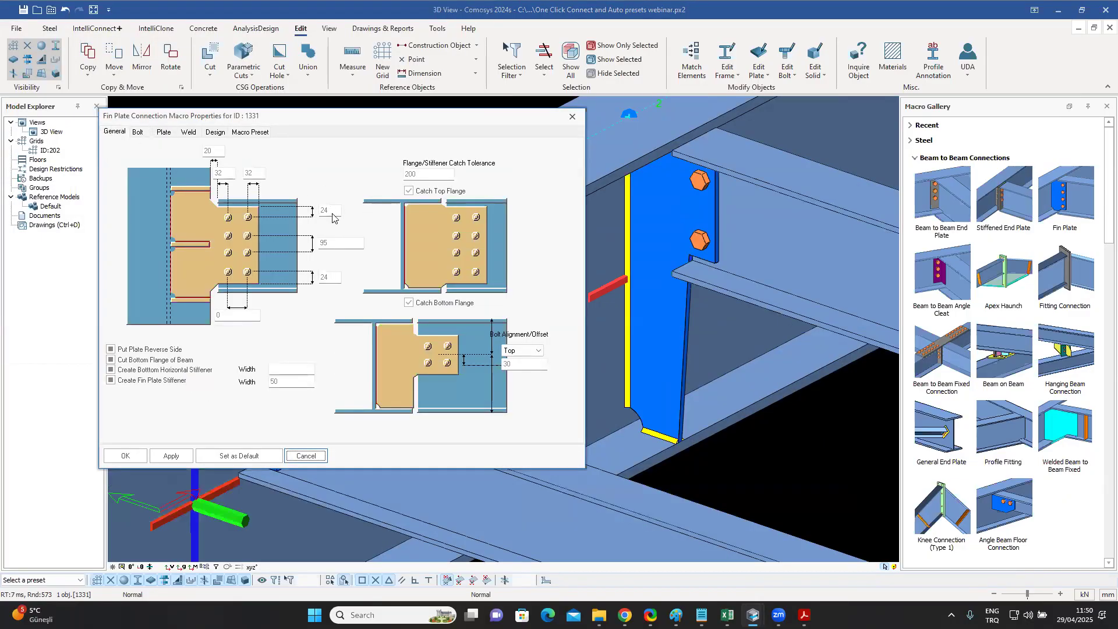
double_click(338, 243)
double_click(320, 212)
text(25)
Set the fin plate's vertical bolt spacing to 2*50 and apply it to the connection.
double_click(338, 243)
text(5)
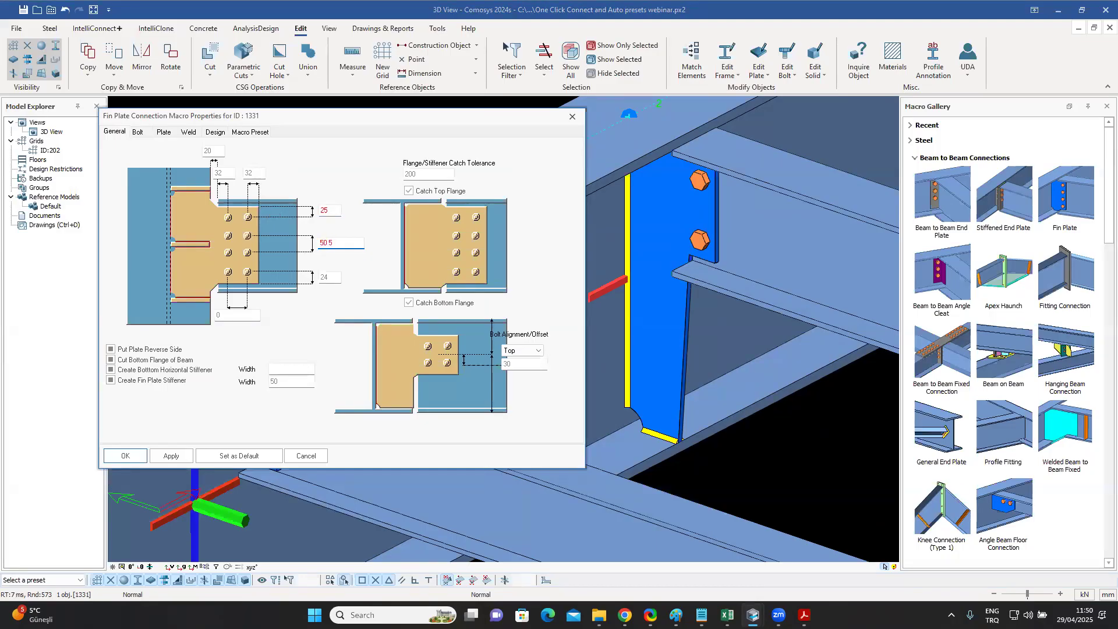
key(BackSpace)
key(BackSpace)
text(0)
key(Tab)
click(171, 455)
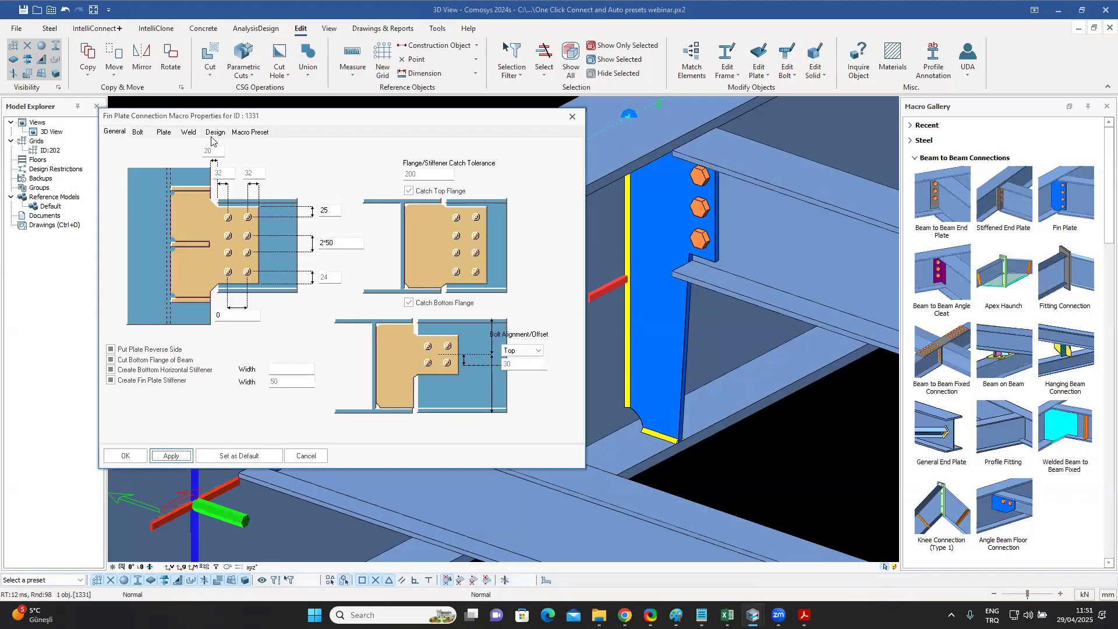
Set the fin plate thickness to 12 mm and apply it to the connection.
click(138, 133)
click(163, 131)
click(185, 229)
text(12)
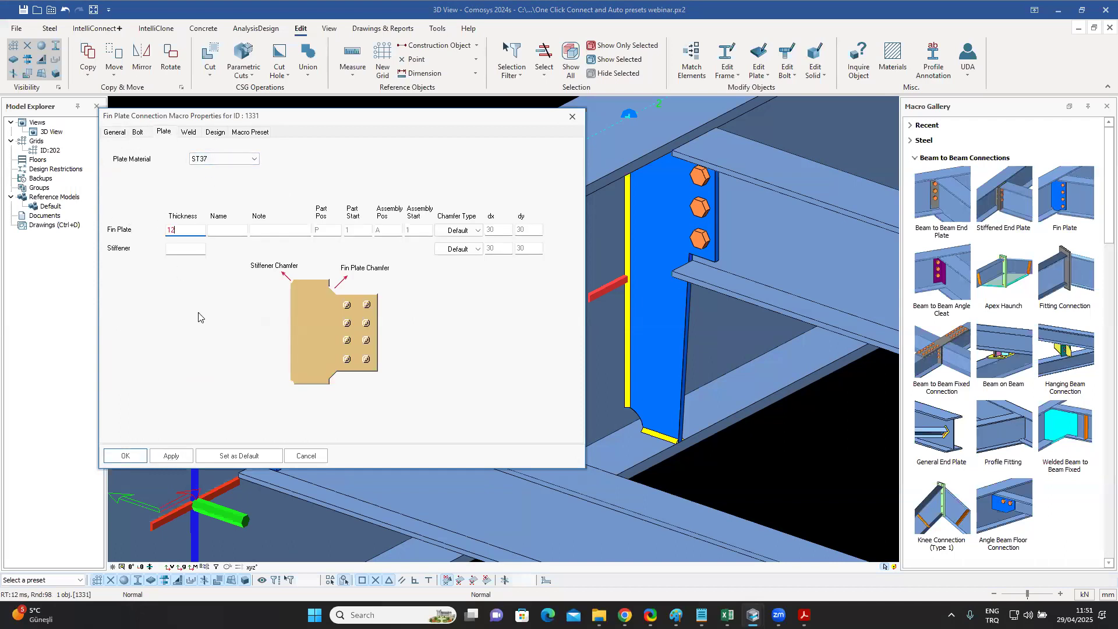
click(171, 456)
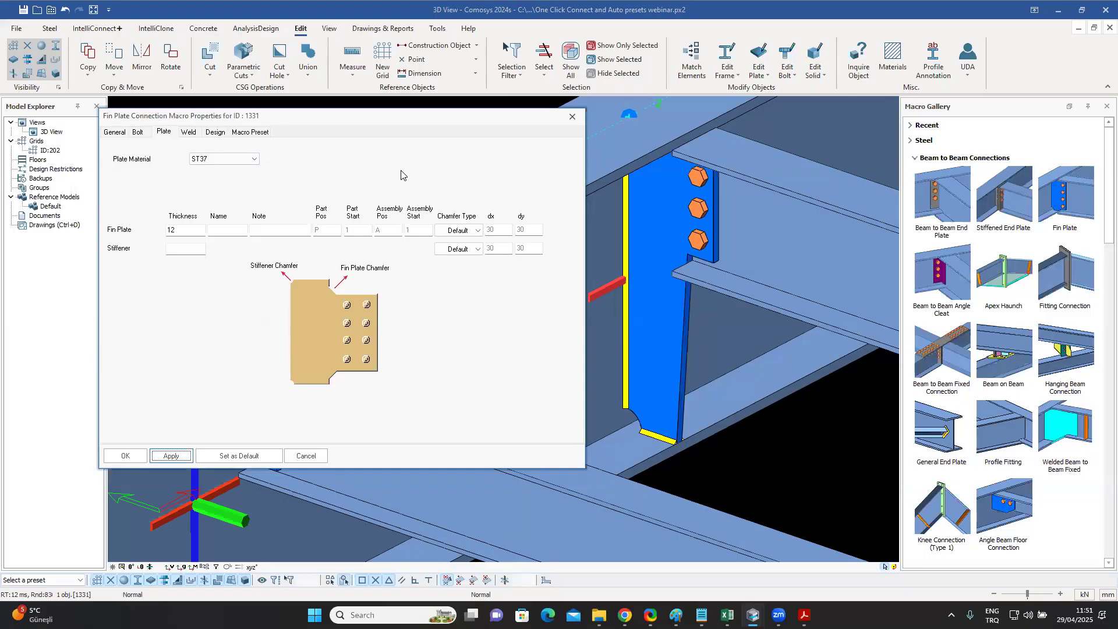
Save the connection's settings as a macro preset named IPE200, check the preset list and accept the properties.
click(252, 133)
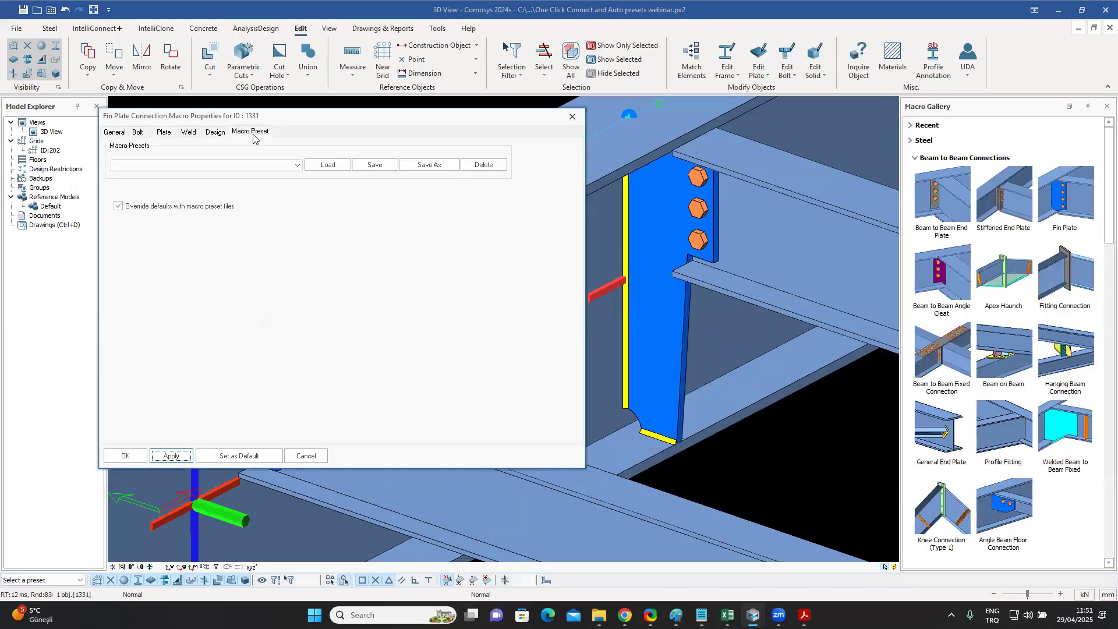
click(370, 167)
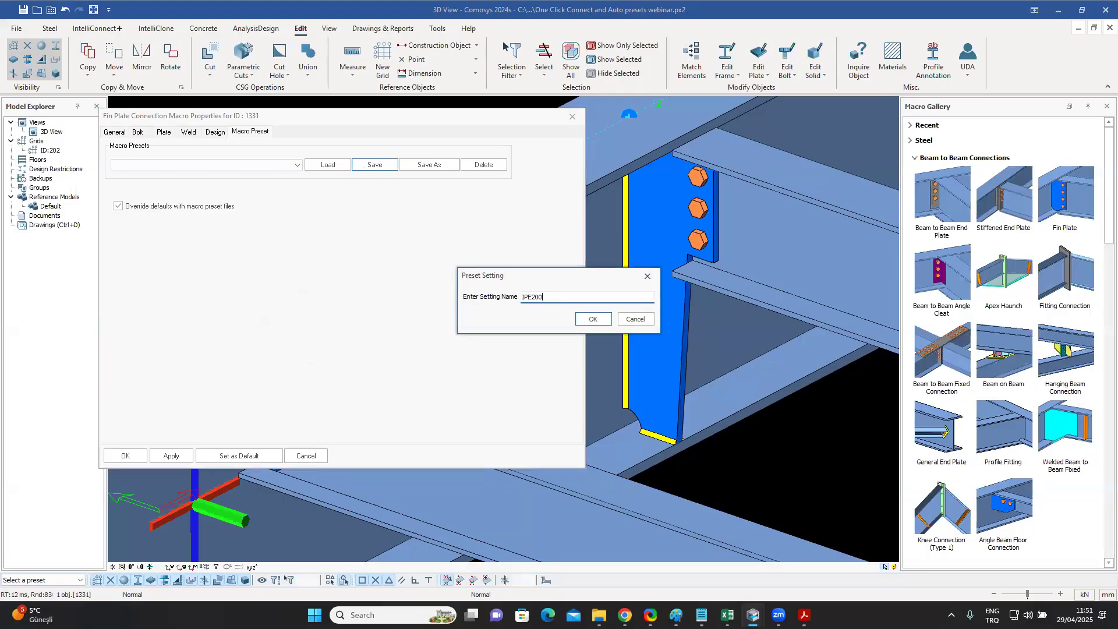
text(IPE200)
click(598, 319)
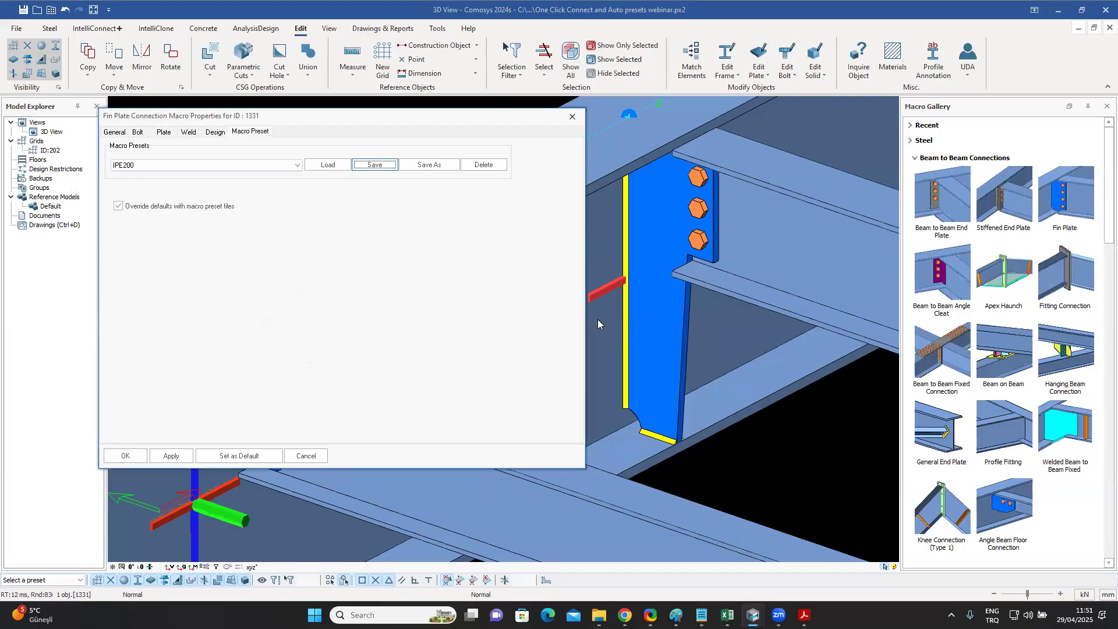
click(297, 166)
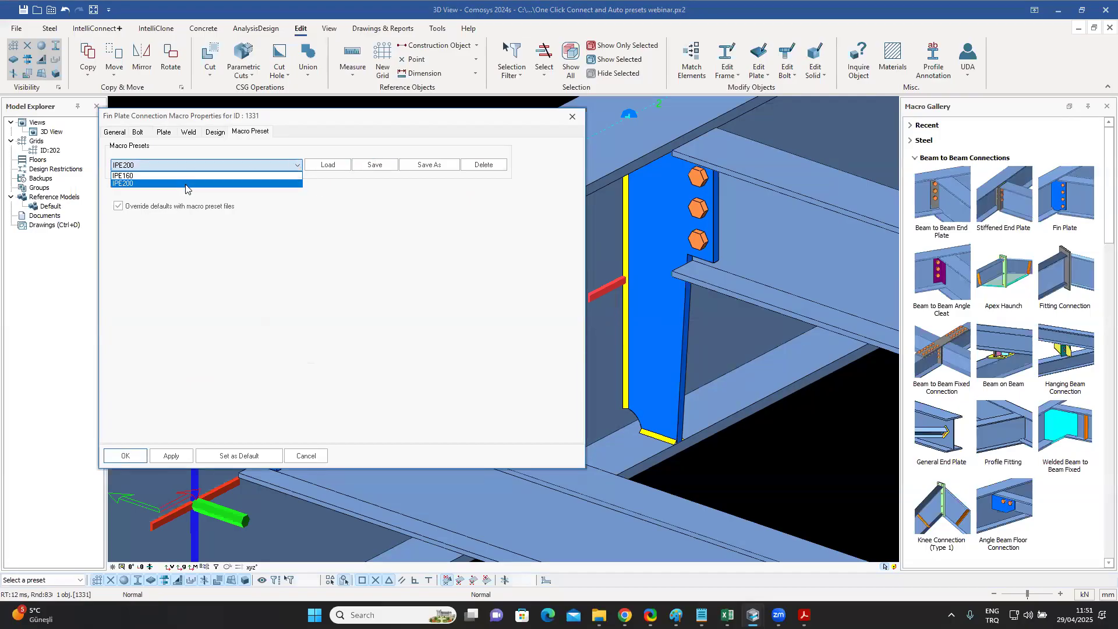
click(324, 192)
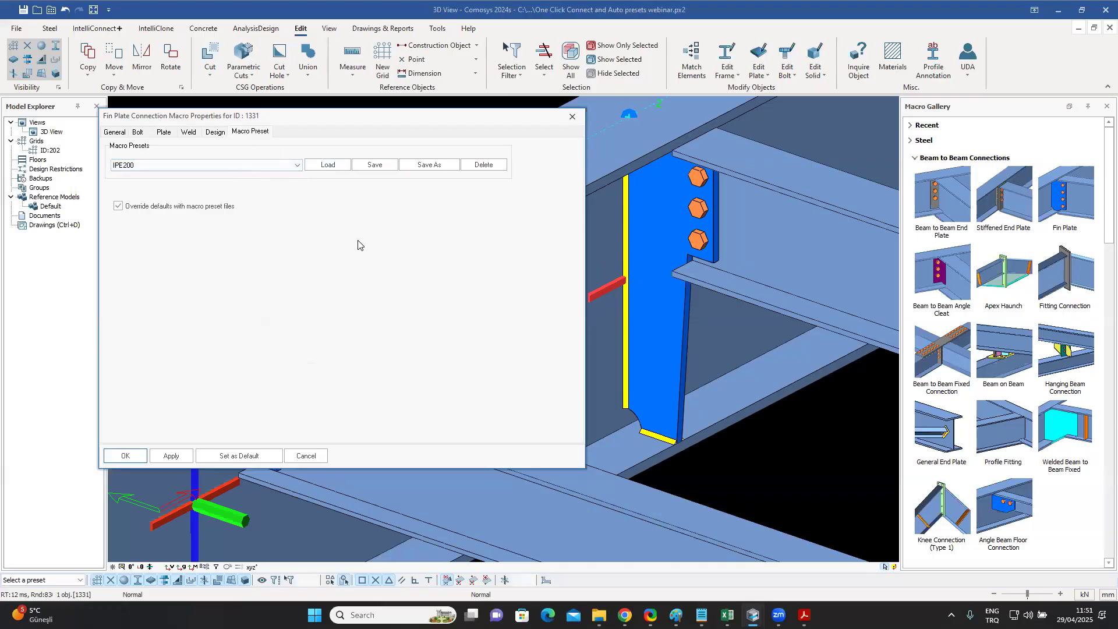
click(122, 457)
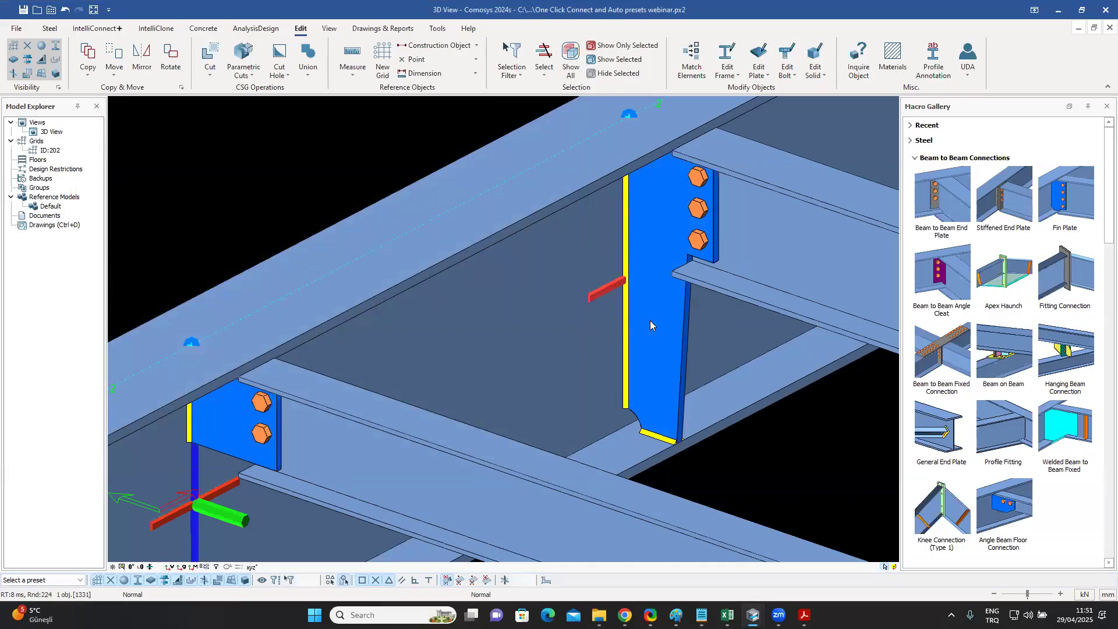
Delete the IPE200 beam's fin plate connection and recreate it between the same beam and the grid 2 main beam.
key(Delete)
click(510, 341)
scroll(505, 341, down, 5)
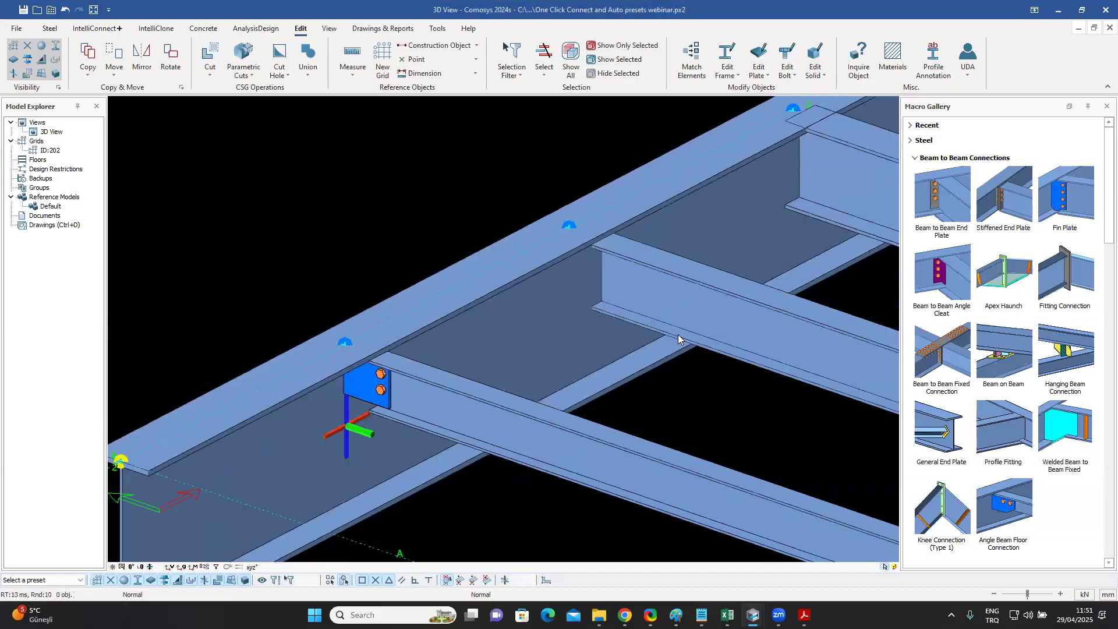
click(501, 334)
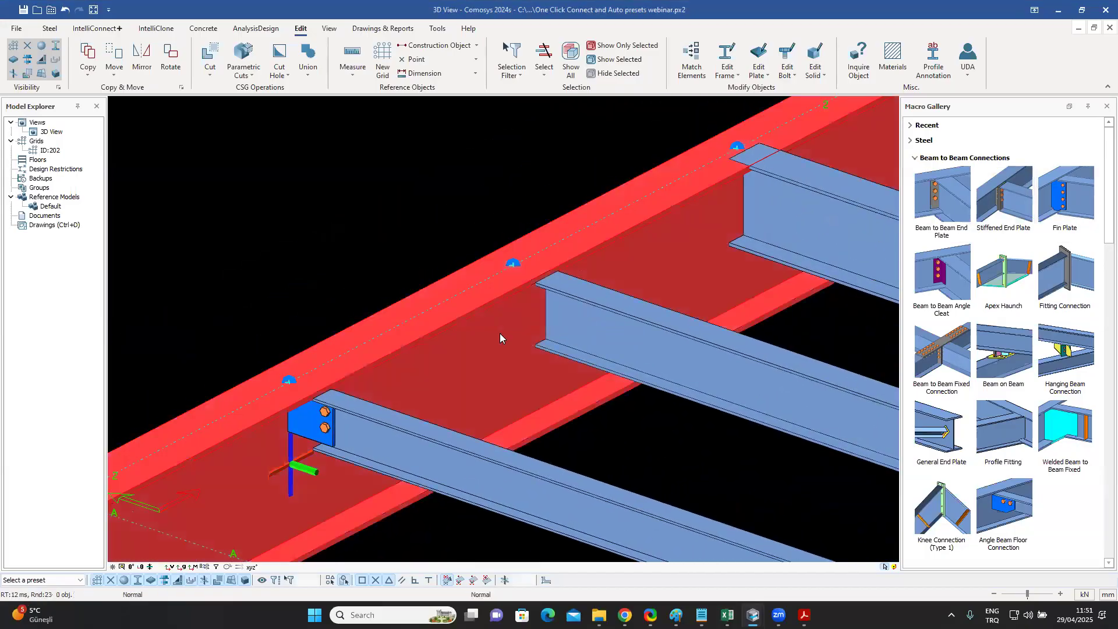
click(576, 331)
key(Return)
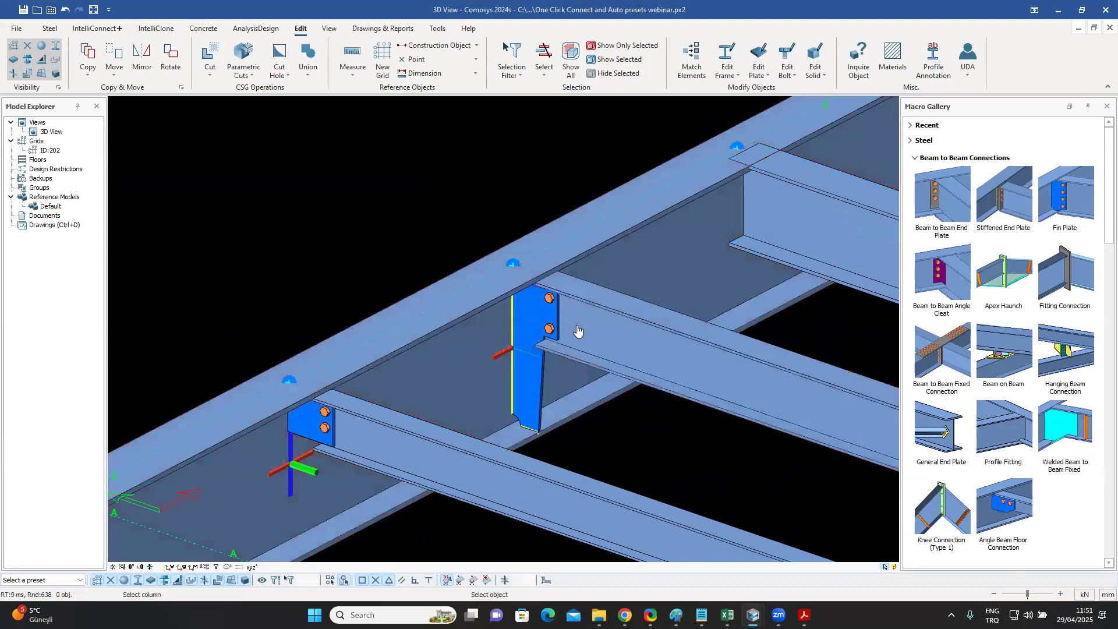
Load the IPE200 macro preset into the recreated fin plate connection and accept its properties.
click(530, 323)
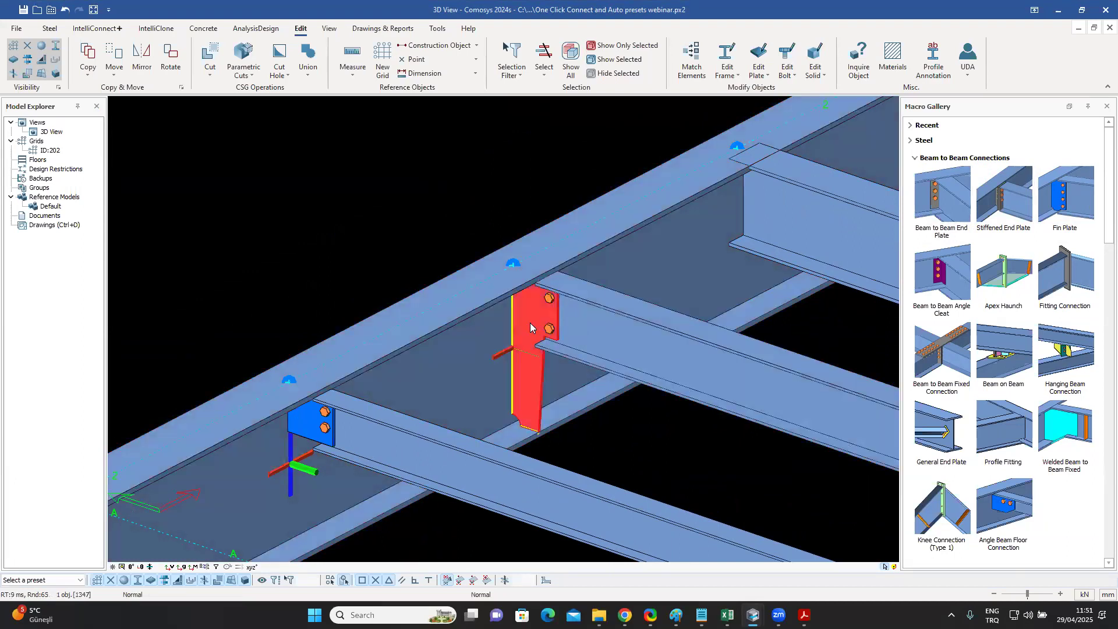
click(529, 326)
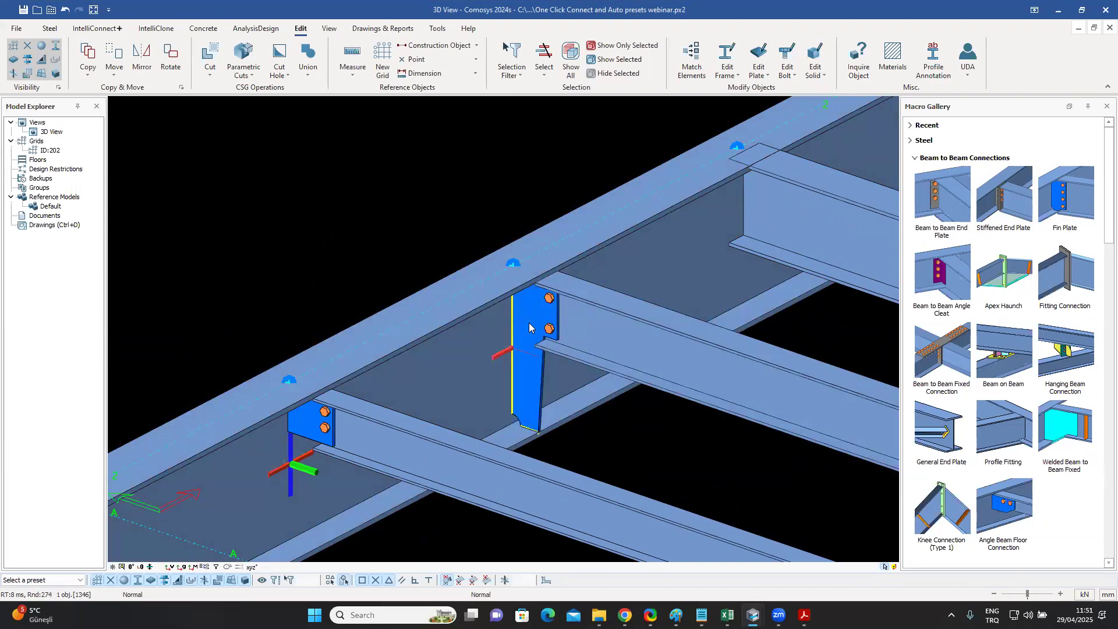
double_click(529, 327)
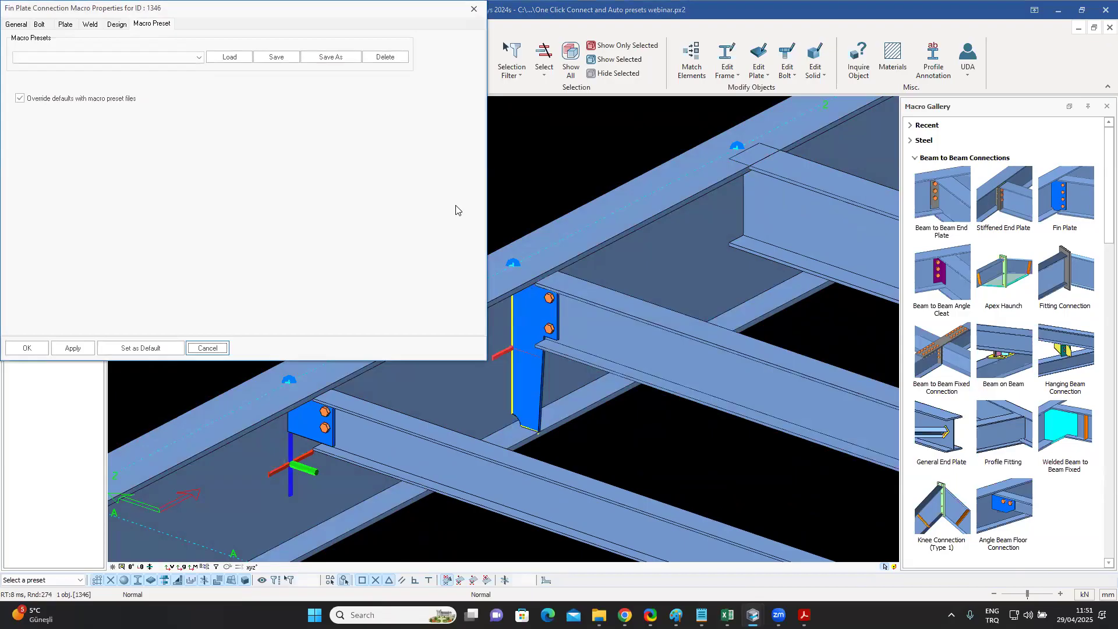
click(197, 61)
click(183, 66)
click(230, 59)
click(27, 348)
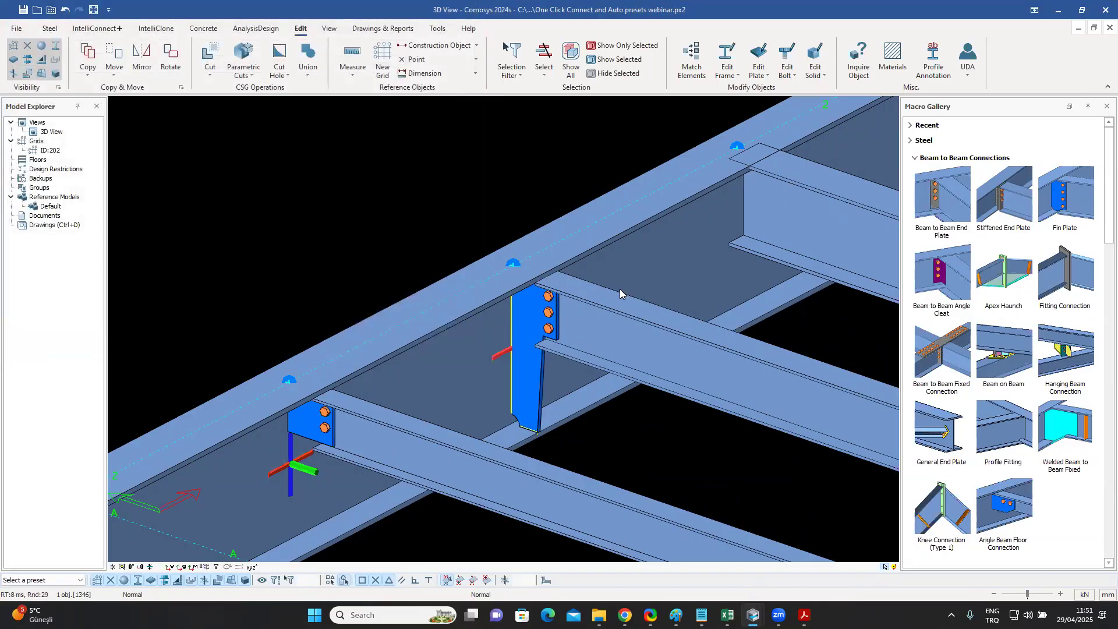
Check the second secondary beam's profile name and the macro presets available for its fin plate connection, changing nothing.
double_click(604, 318)
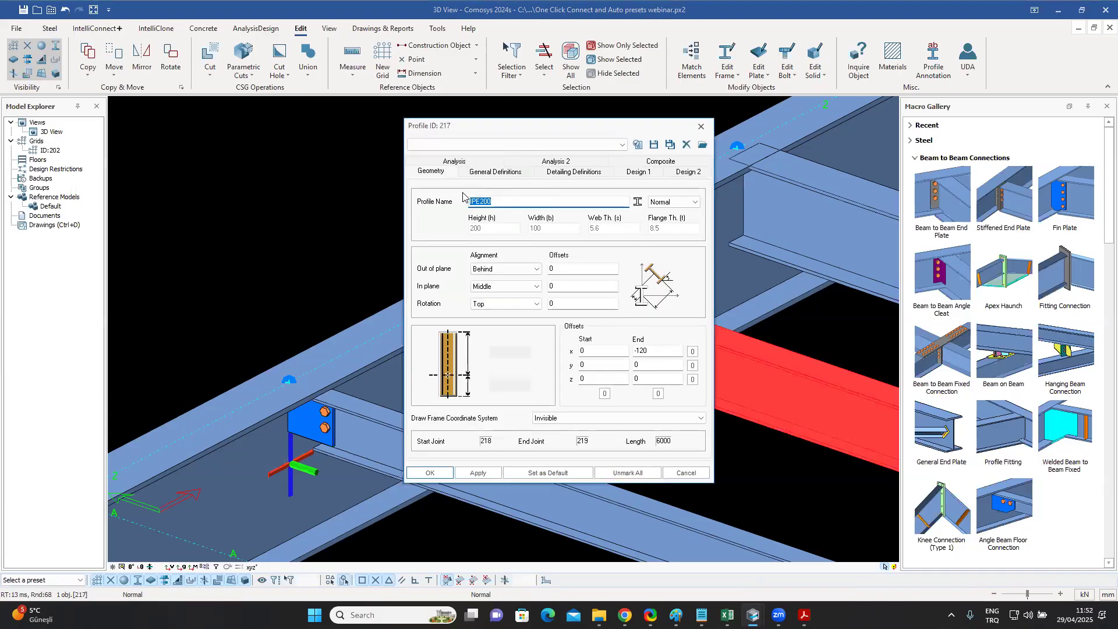
click(701, 131)
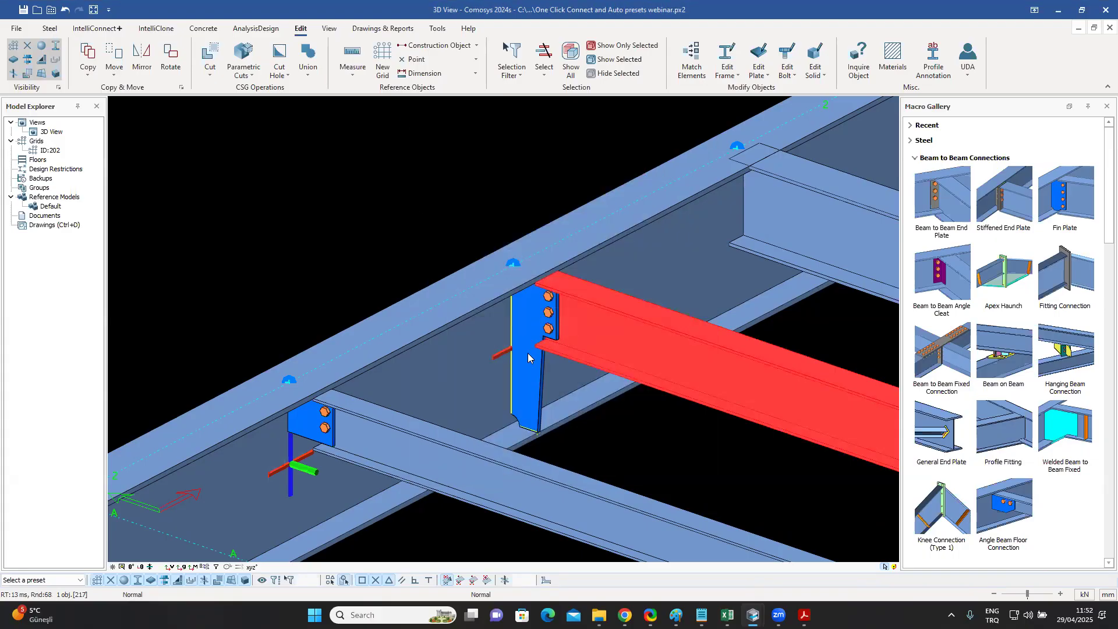
click(525, 373)
click(527, 374)
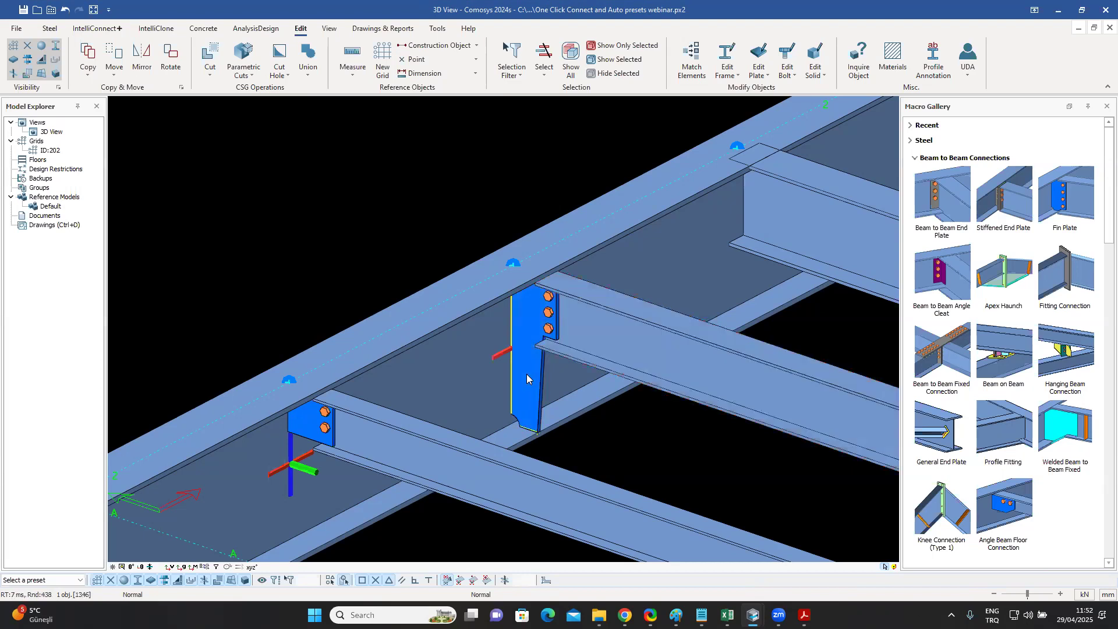
double_click(526, 374)
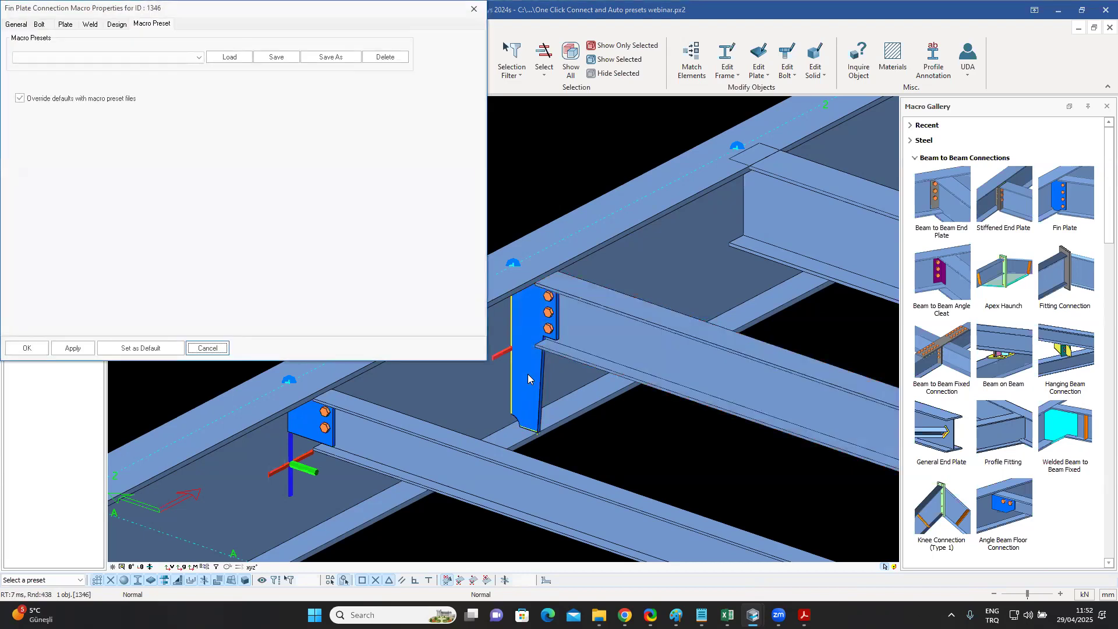
click(198, 57)
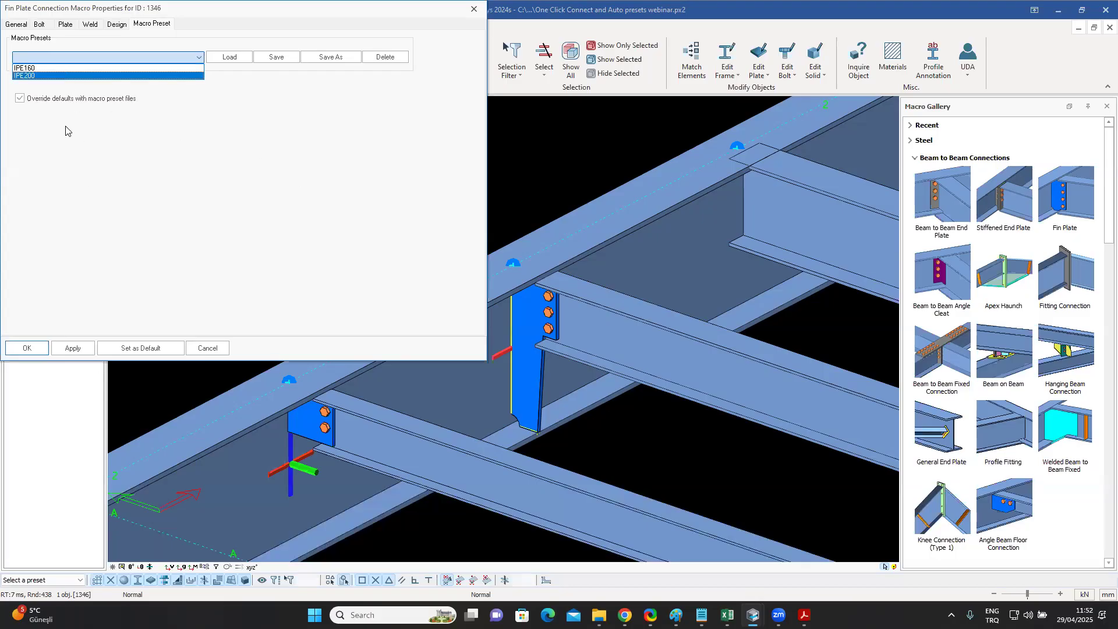
click(205, 353)
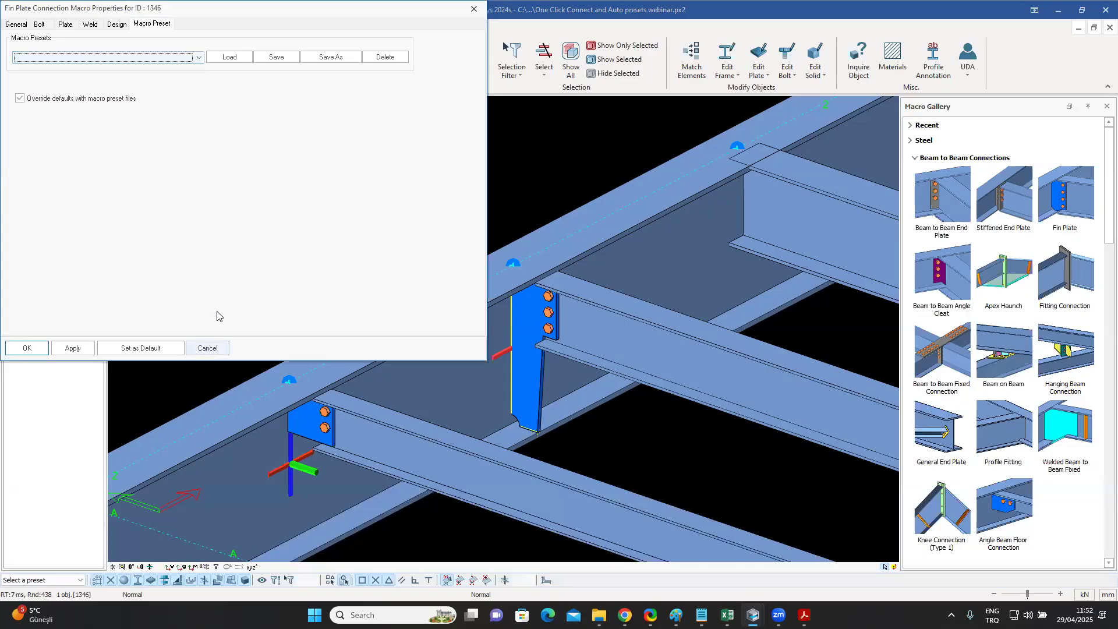
click(208, 348)
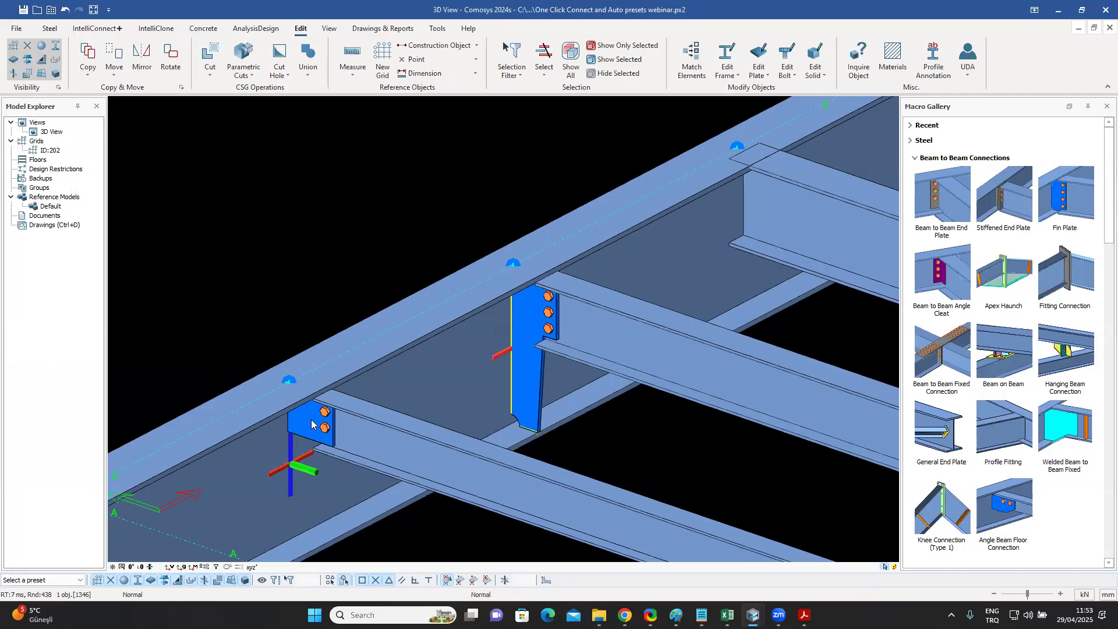
Check the profile name of the shallowest secondary beam along grid 2, leave its properties unchanged and clear the selection.
double_click(382, 438)
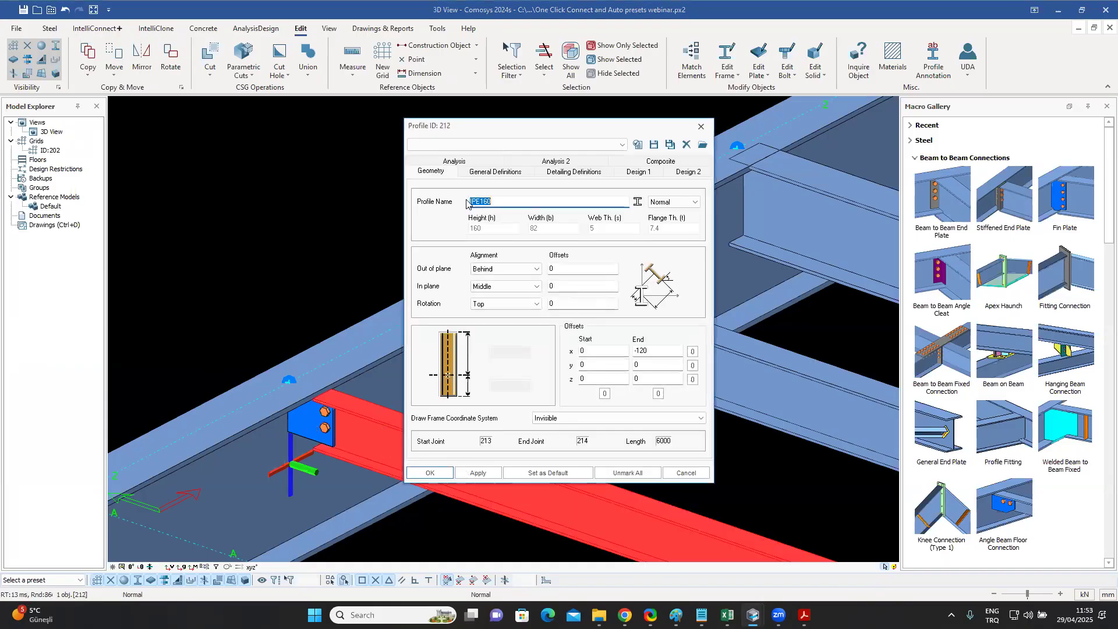
click(701, 126)
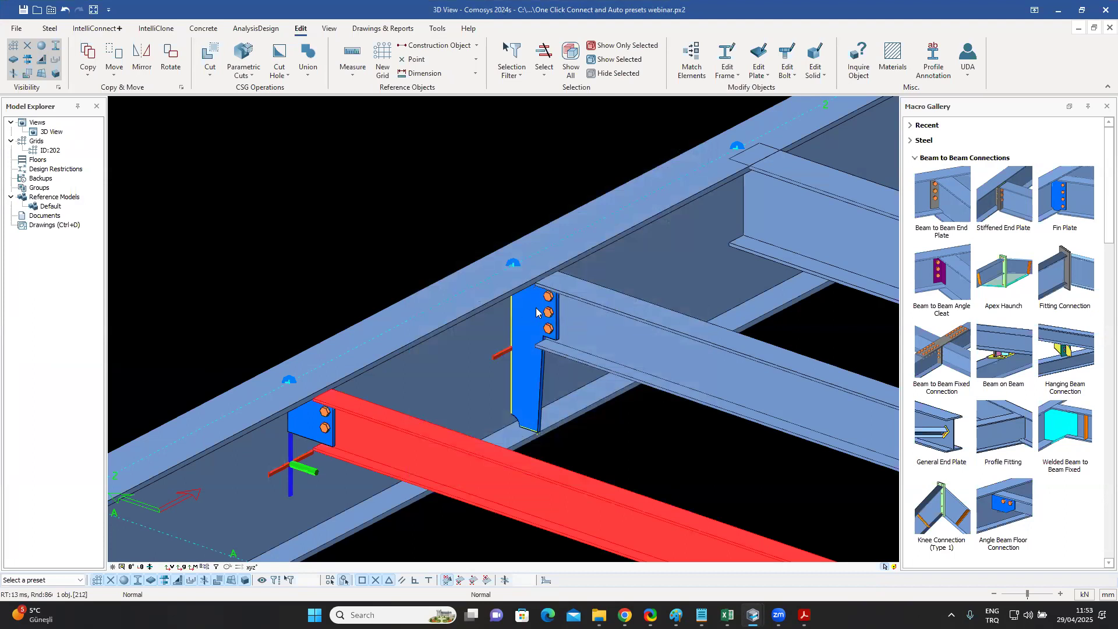
click(428, 187)
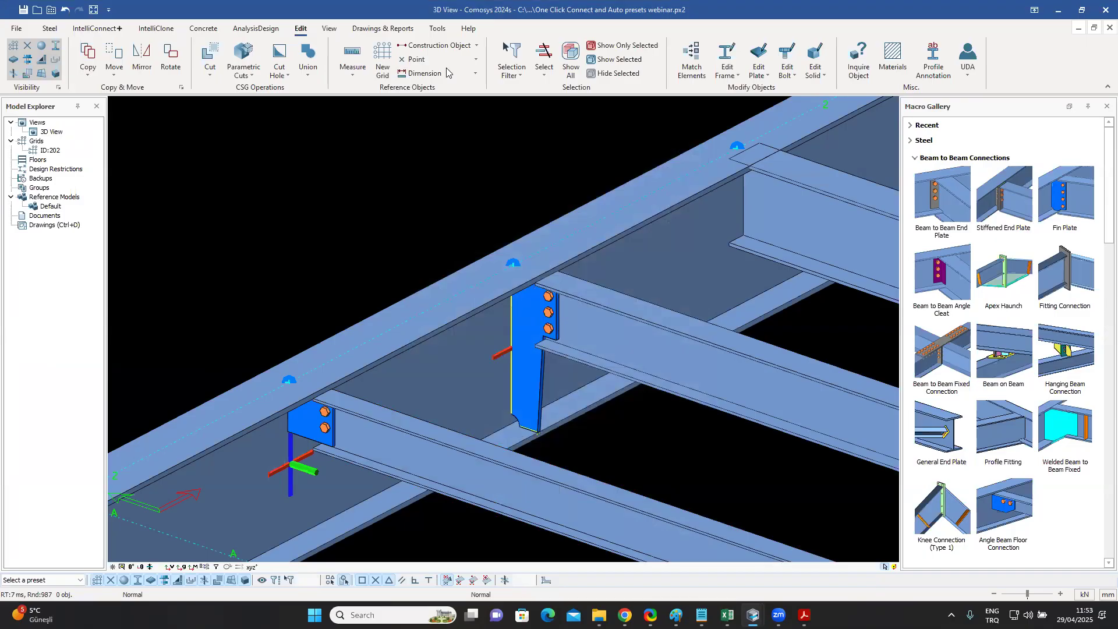
Filter the macro defaults for "Fin" and open the local preset folder of the Fin Plate Connection Macro.
click(437, 29)
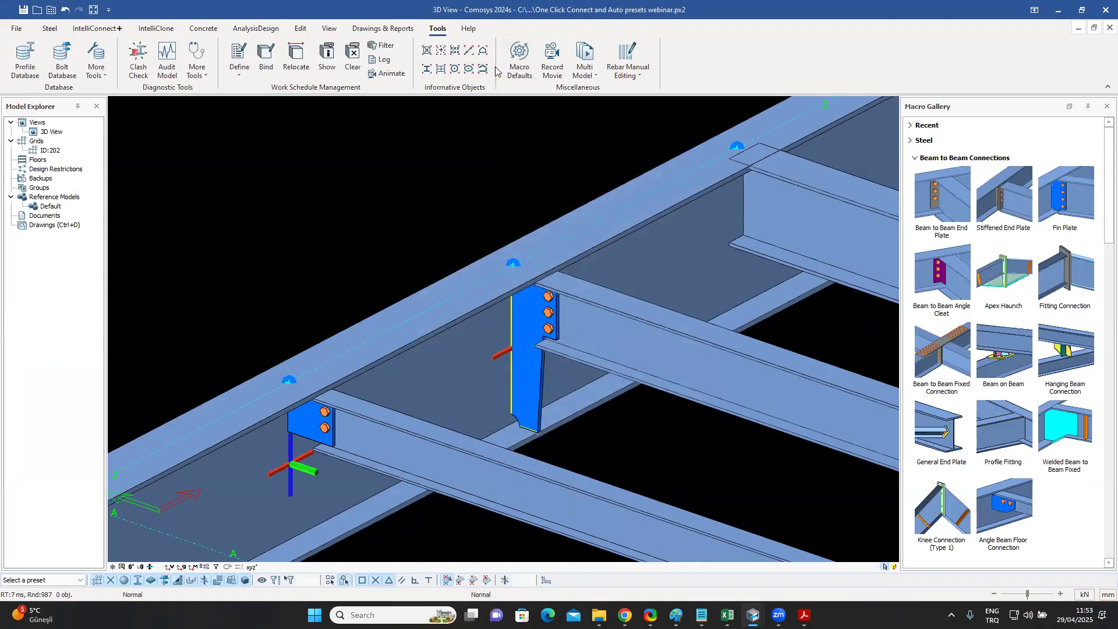
click(518, 58)
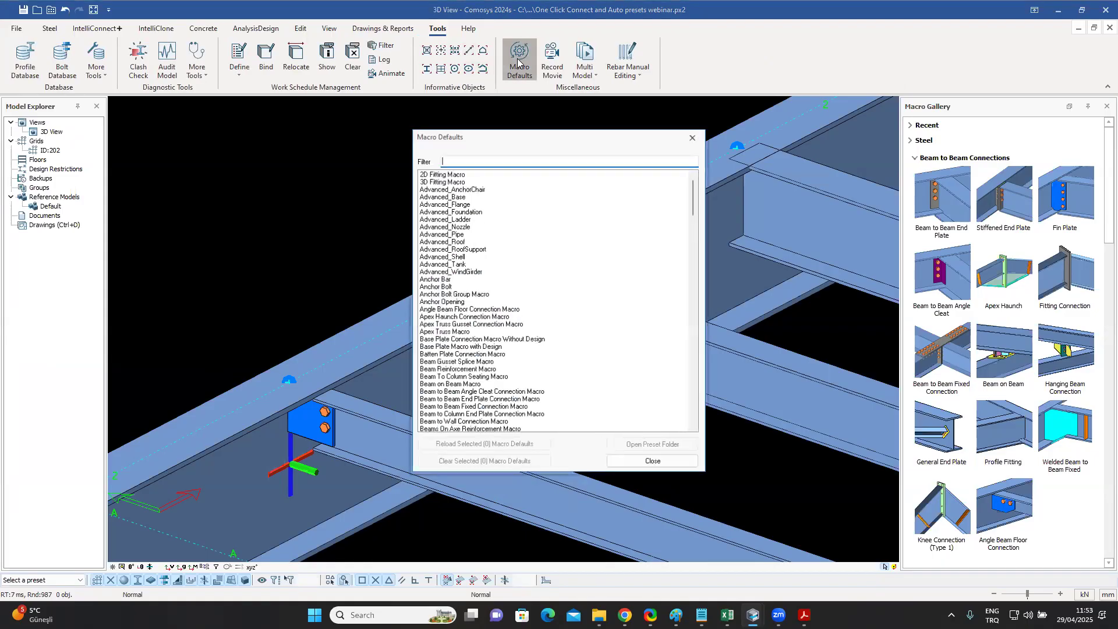
drag(515, 137, 756, 126)
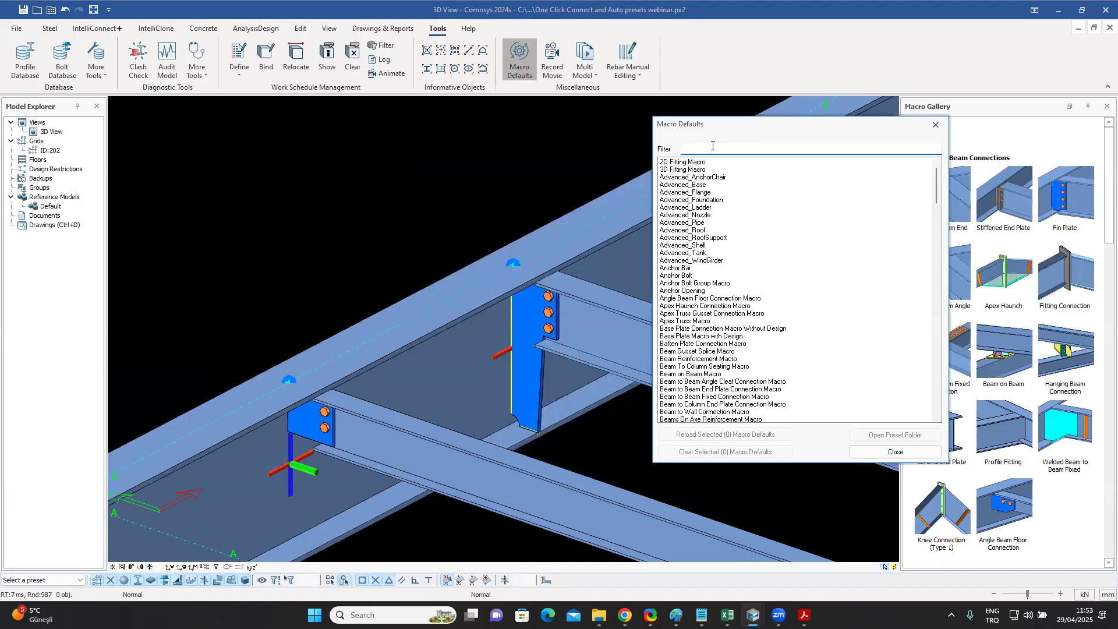
text(Fin)
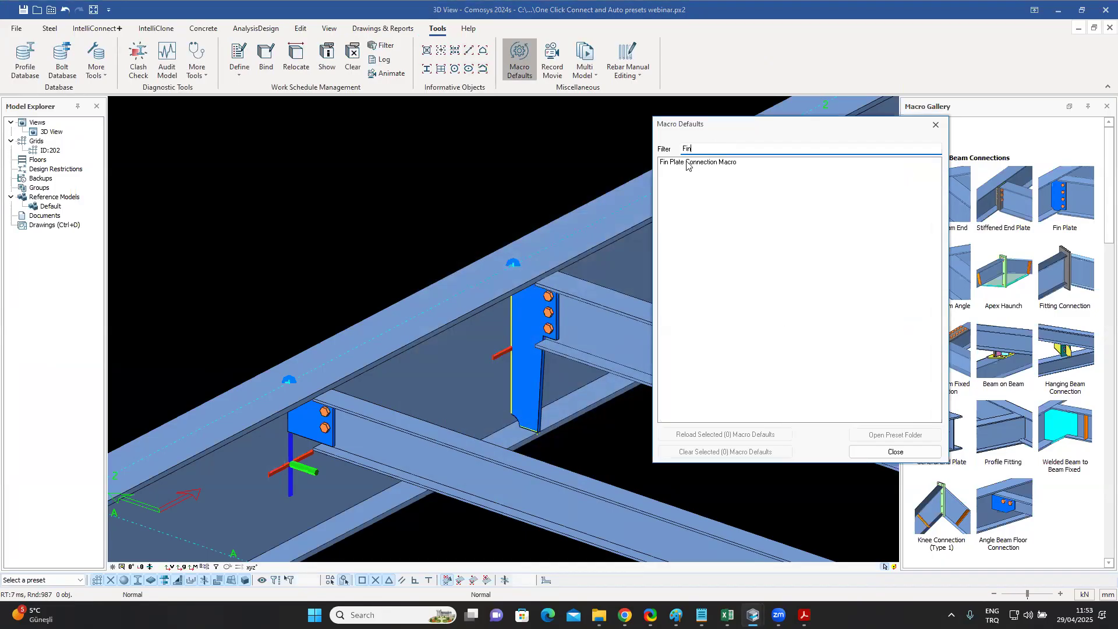
click(699, 166)
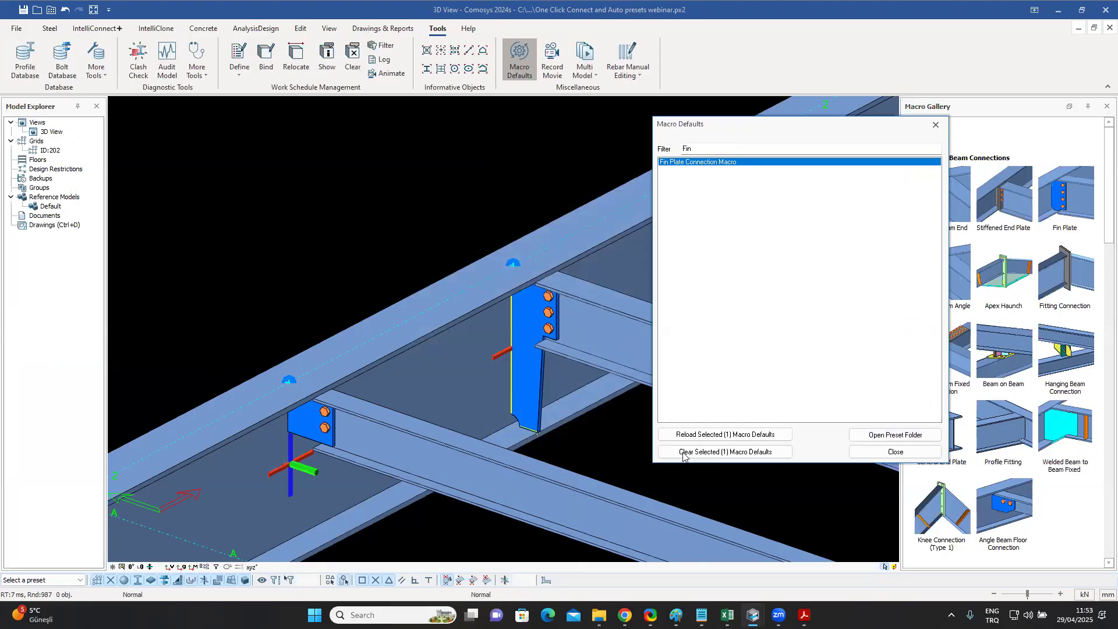
click(885, 437)
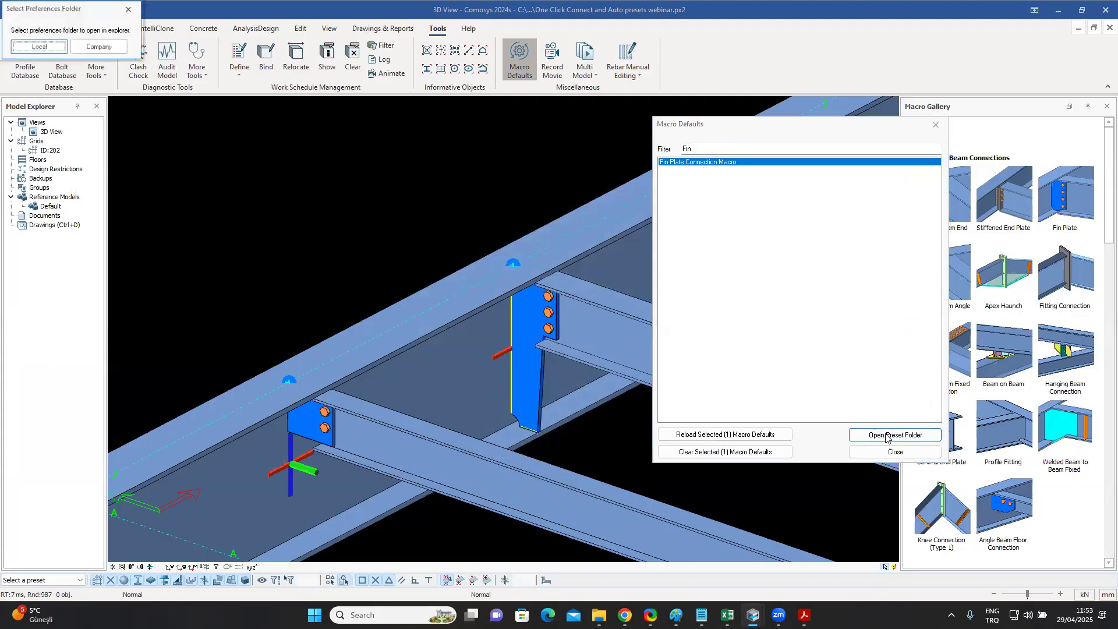
click(38, 47)
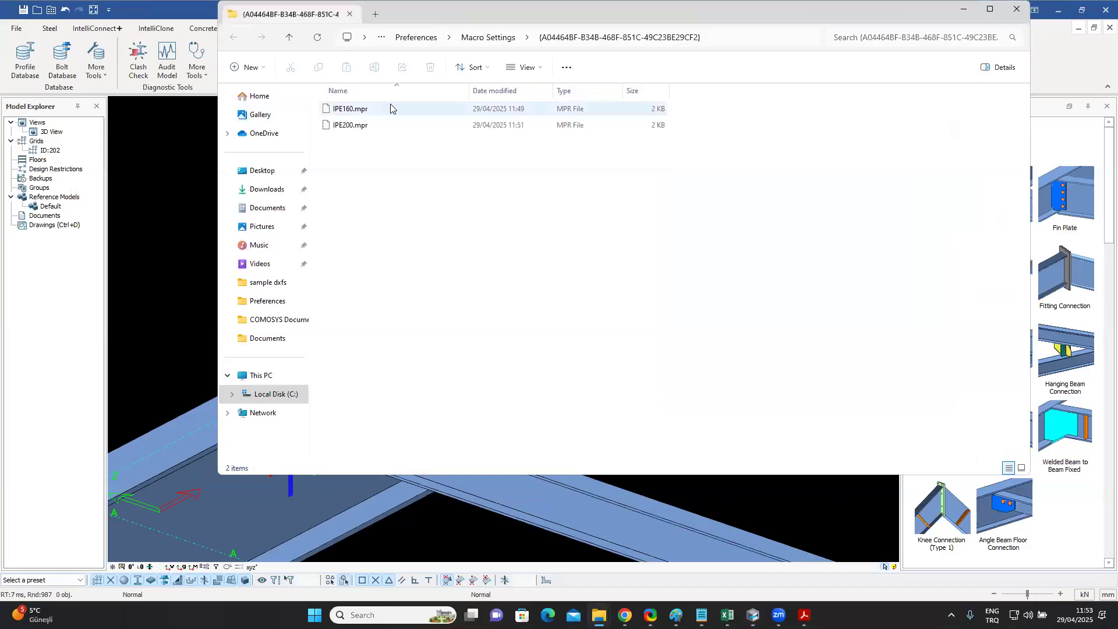
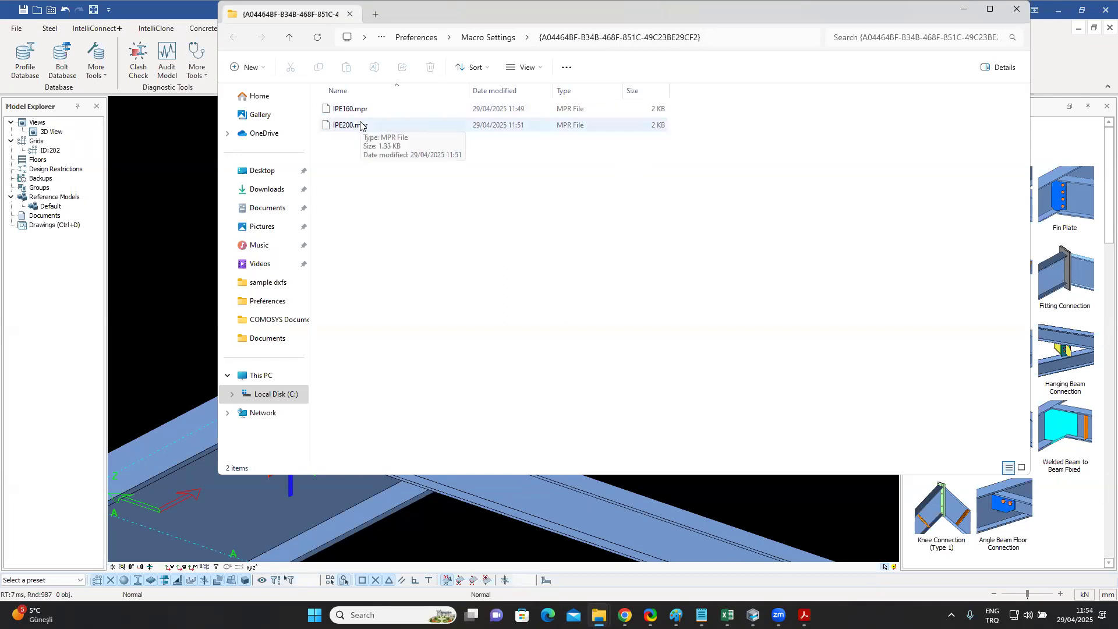
Copy the preset files IPE160.mpr and IPE200.mpr from the local preset folder and close the folder.
drag(395, 167, 345, 114)
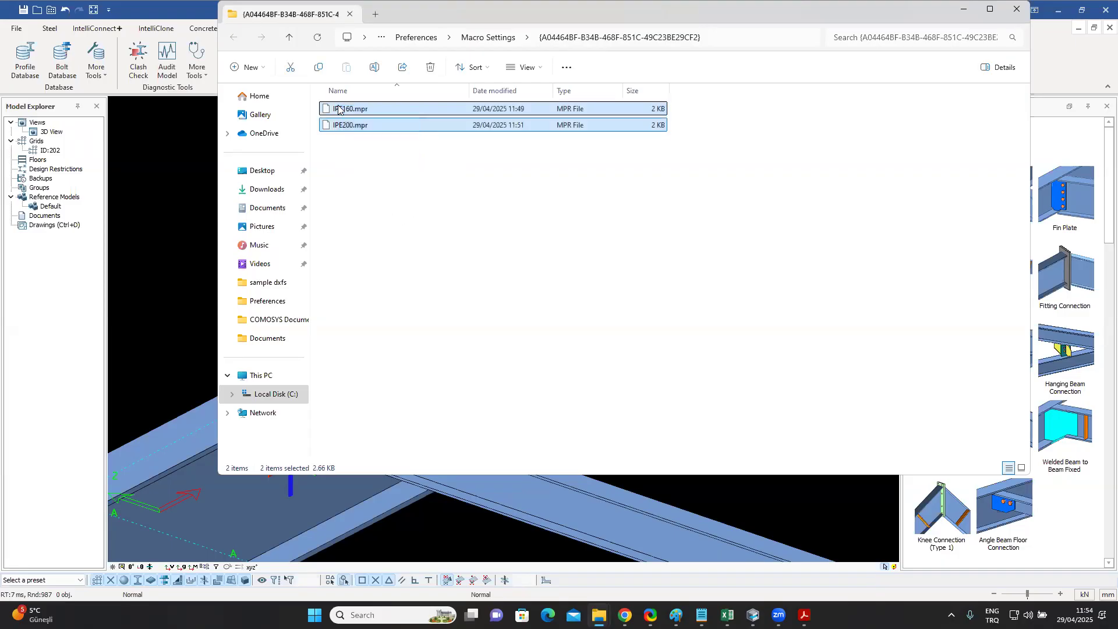
right_click(345, 114)
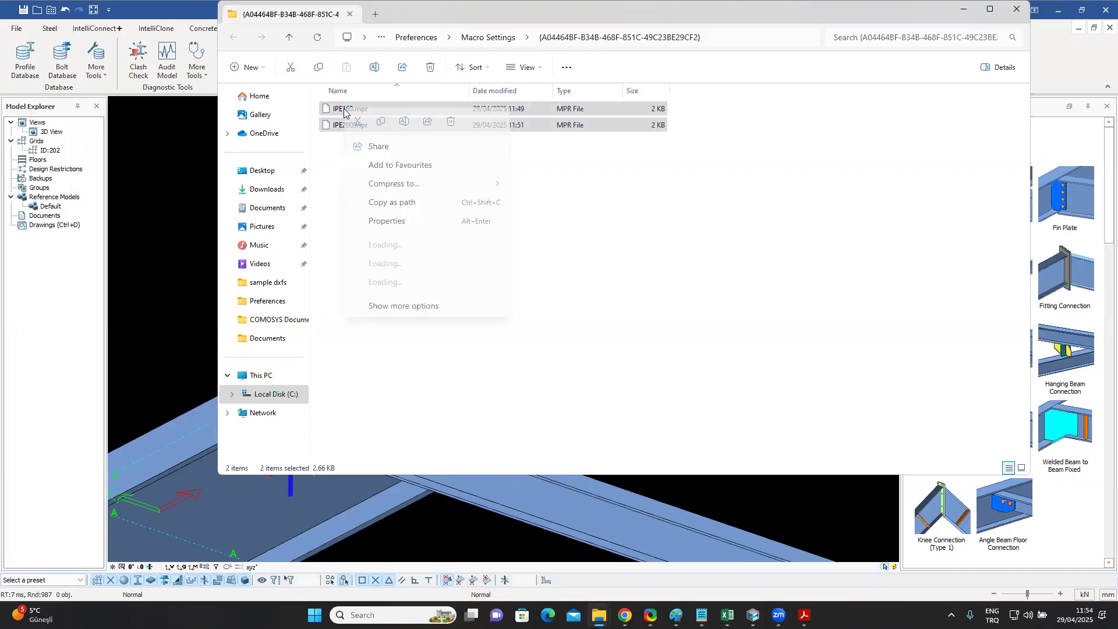
click(381, 121)
click(769, 136)
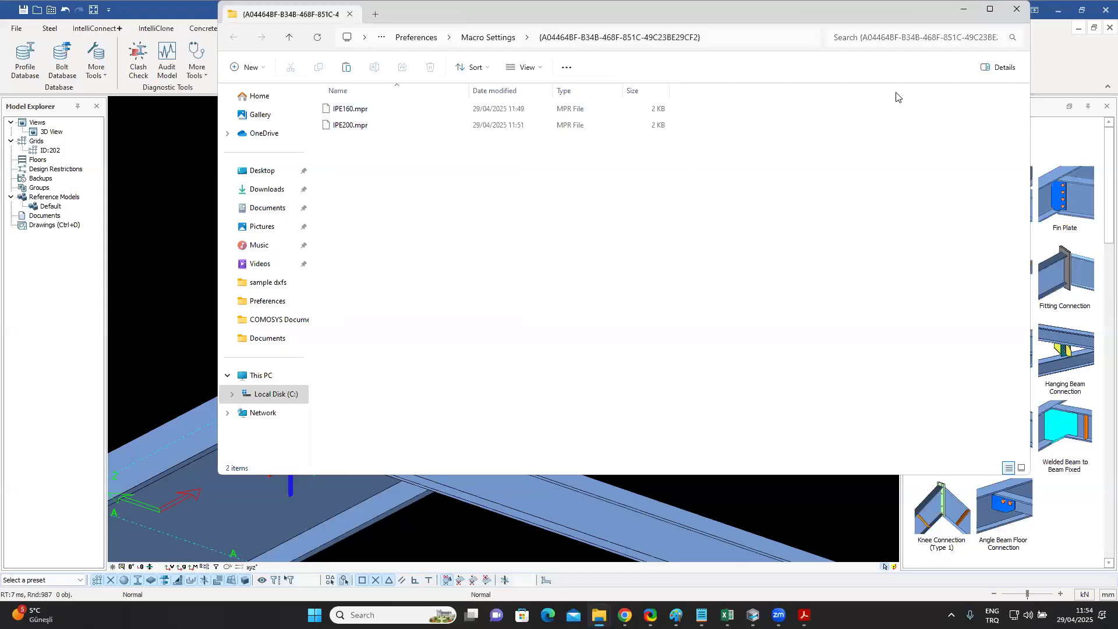
click(1020, 14)
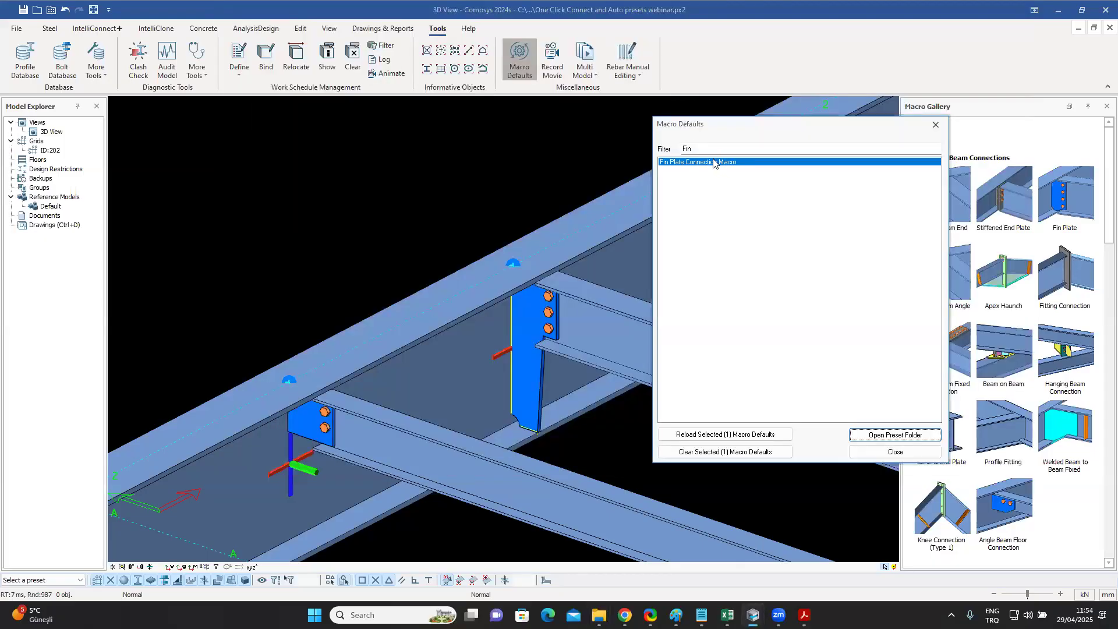
Inspect the company preset folder of the Fin Plate Connection Macro and close it without pasting the preset files.
click(894, 435)
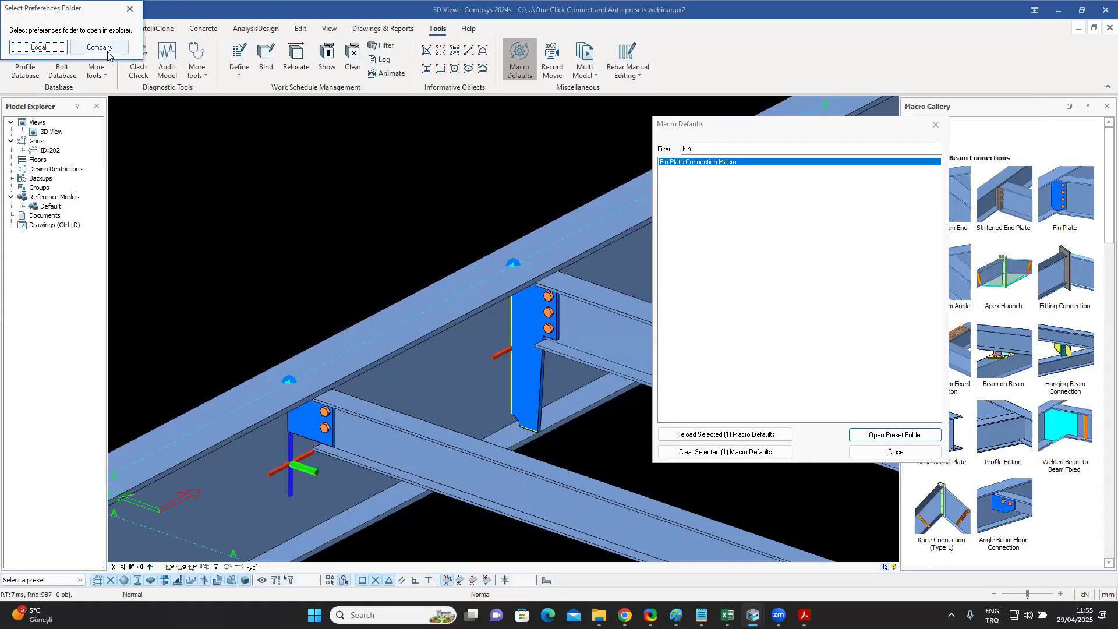
click(107, 52)
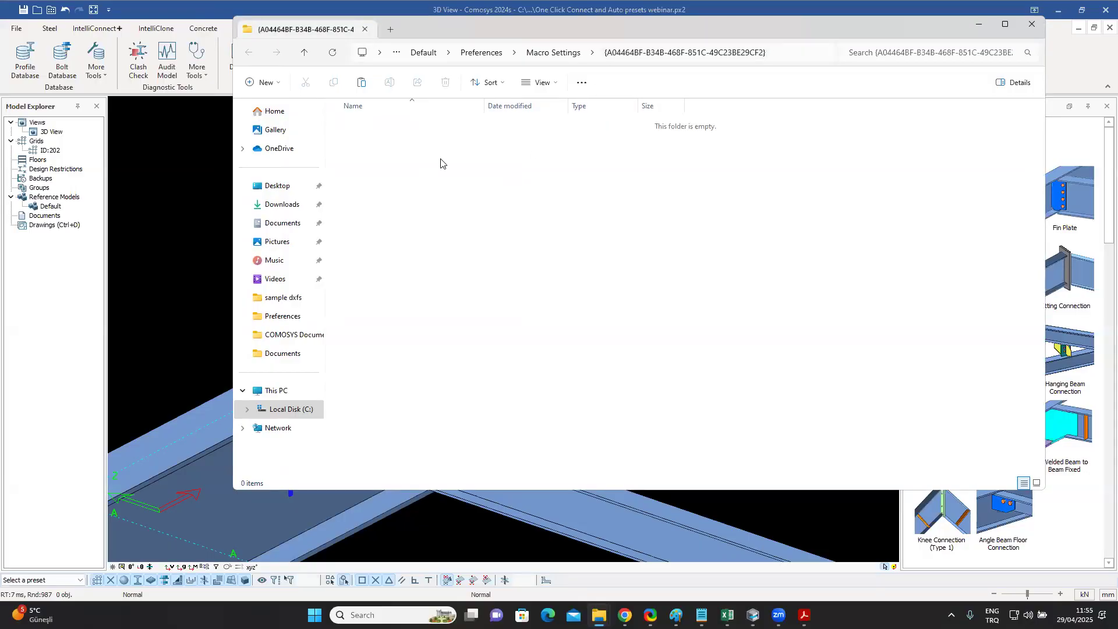
right_click(425, 168)
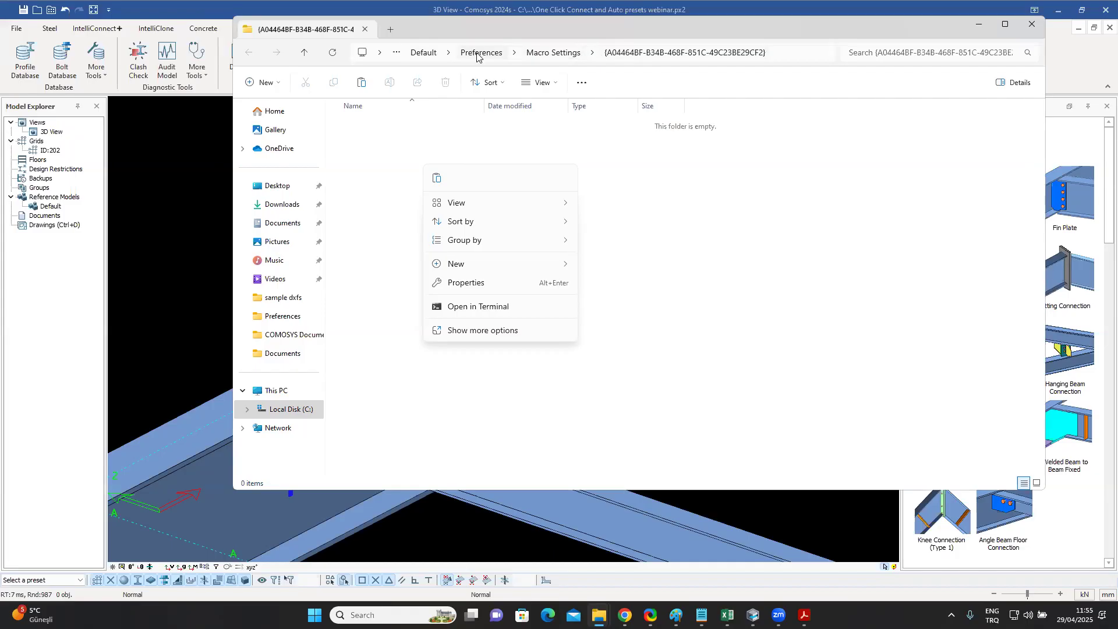
click(1033, 25)
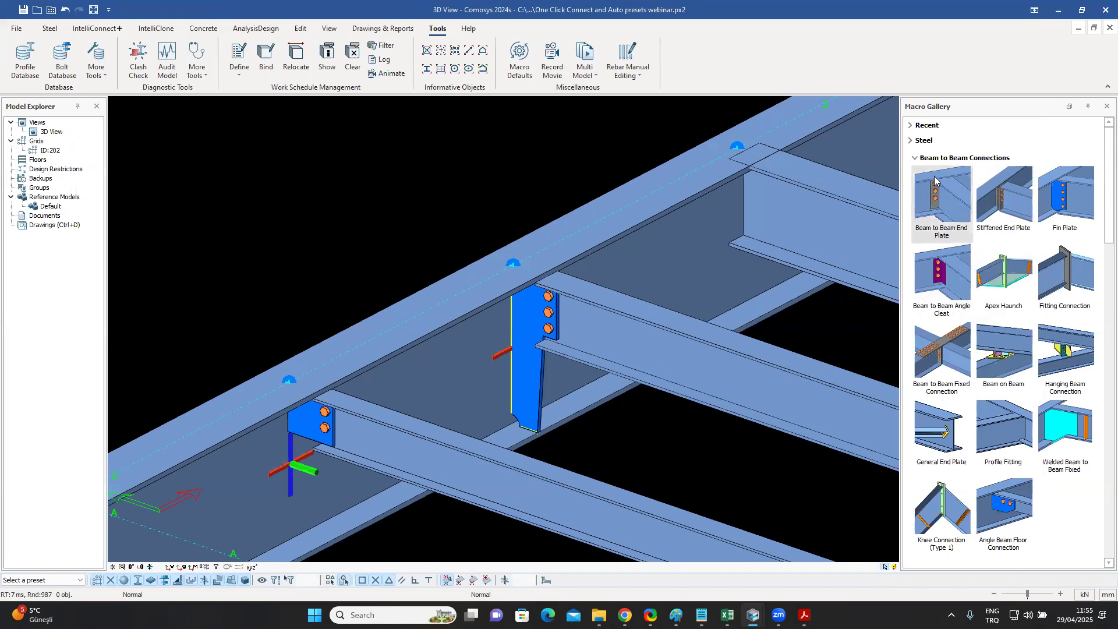
mouse_move(945, 200)
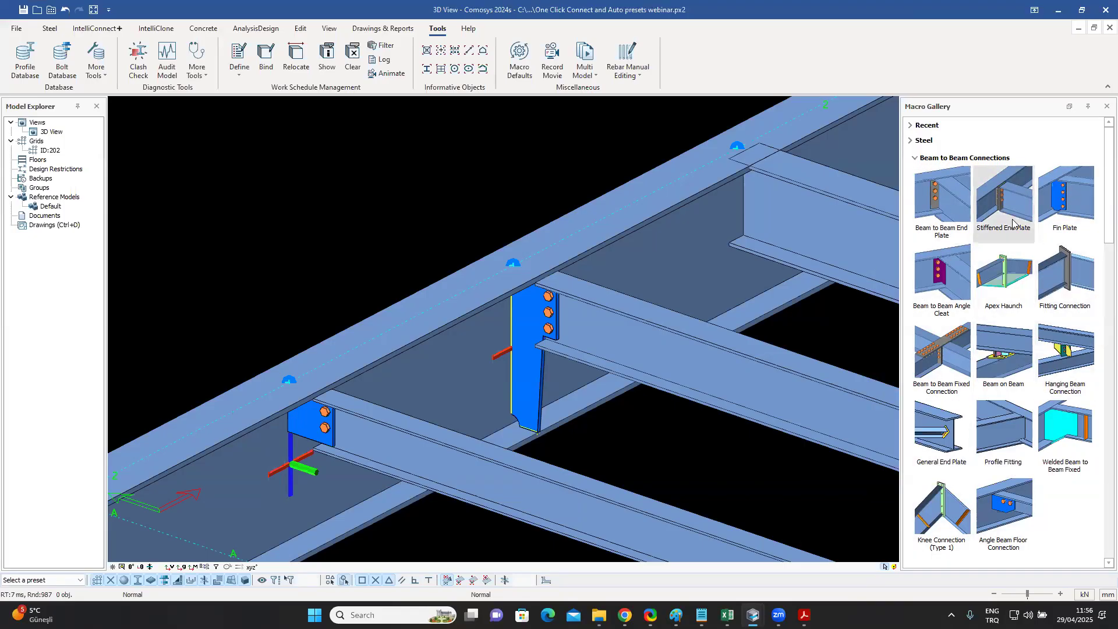
mouse_move(804, 615)
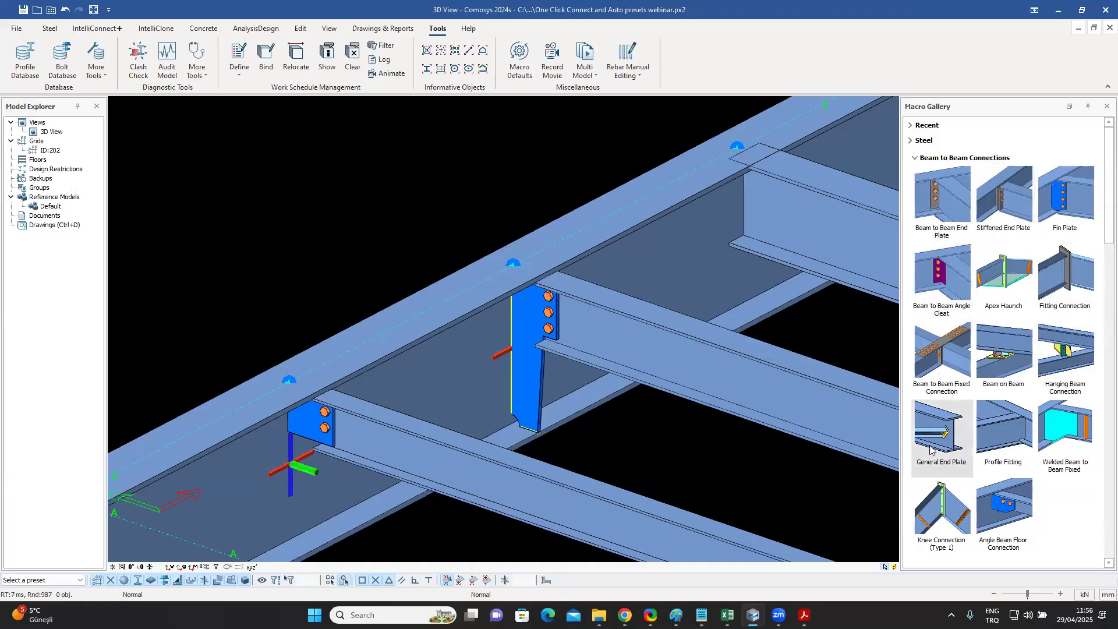
mouse_move(1071, 211)
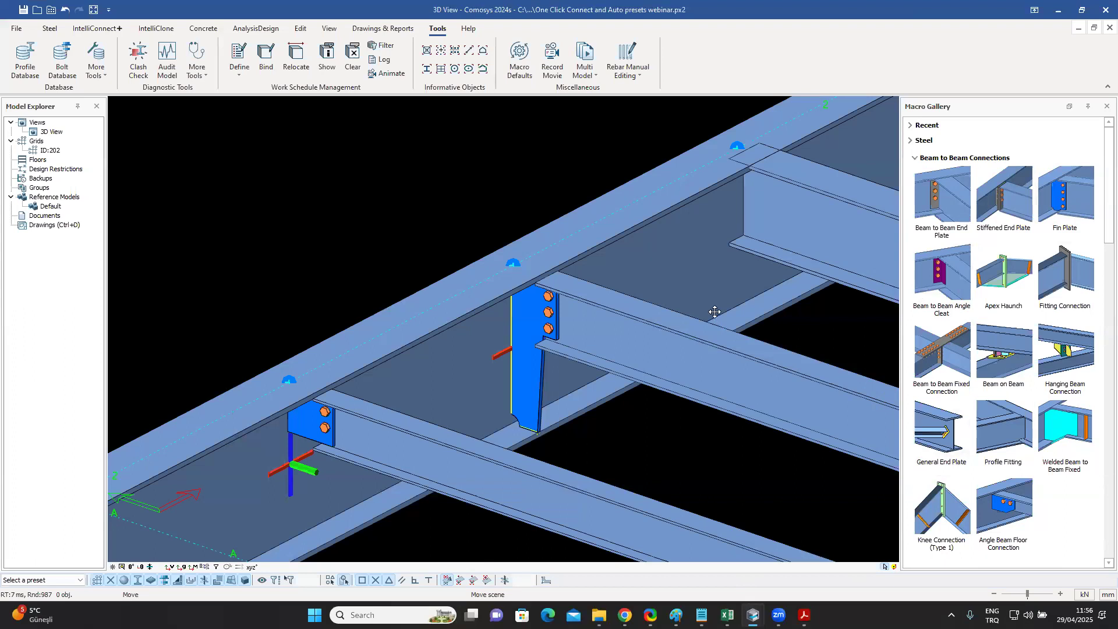
Delete the foremost secondary beam's two-bolt fin plate connection and recreate it between the same beam and the main beam.
middle_drag(716, 322, 710, 292)
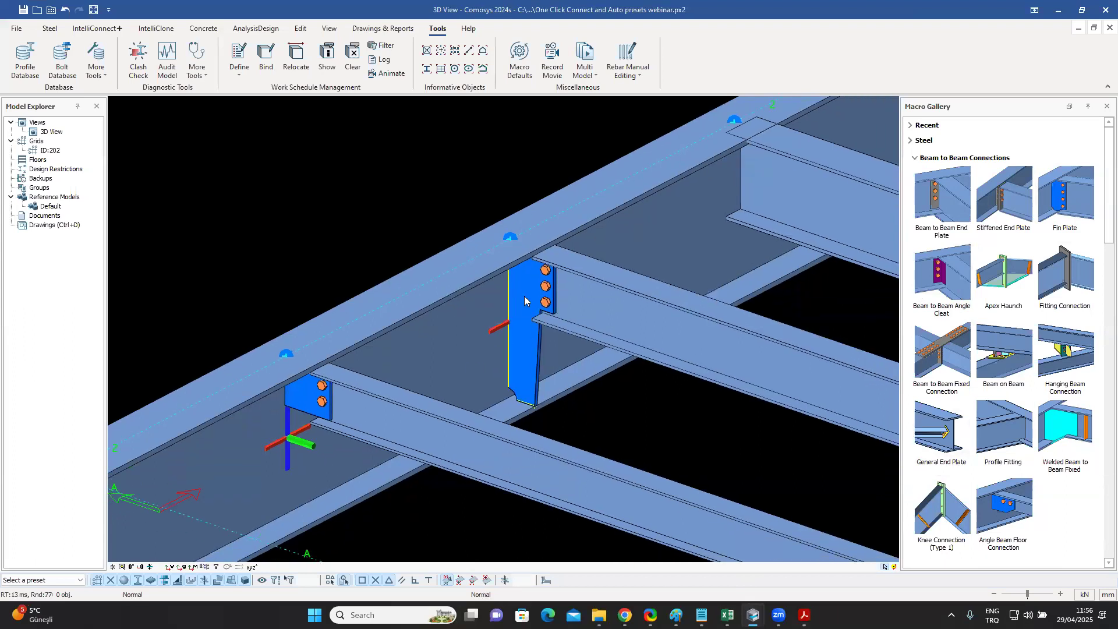
click(297, 402)
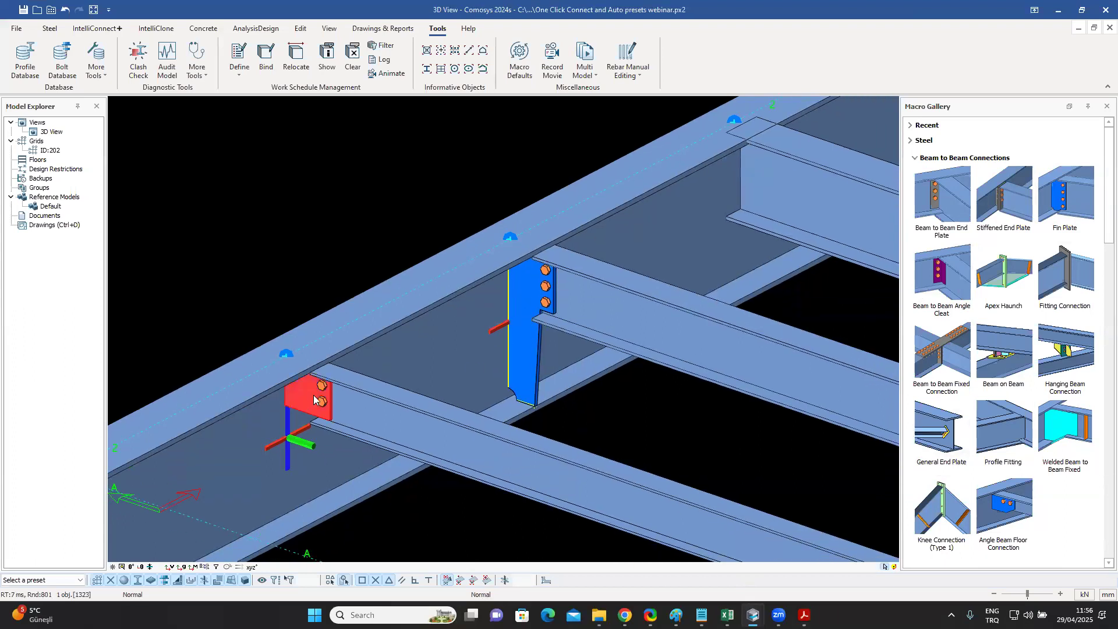
key(Delete)
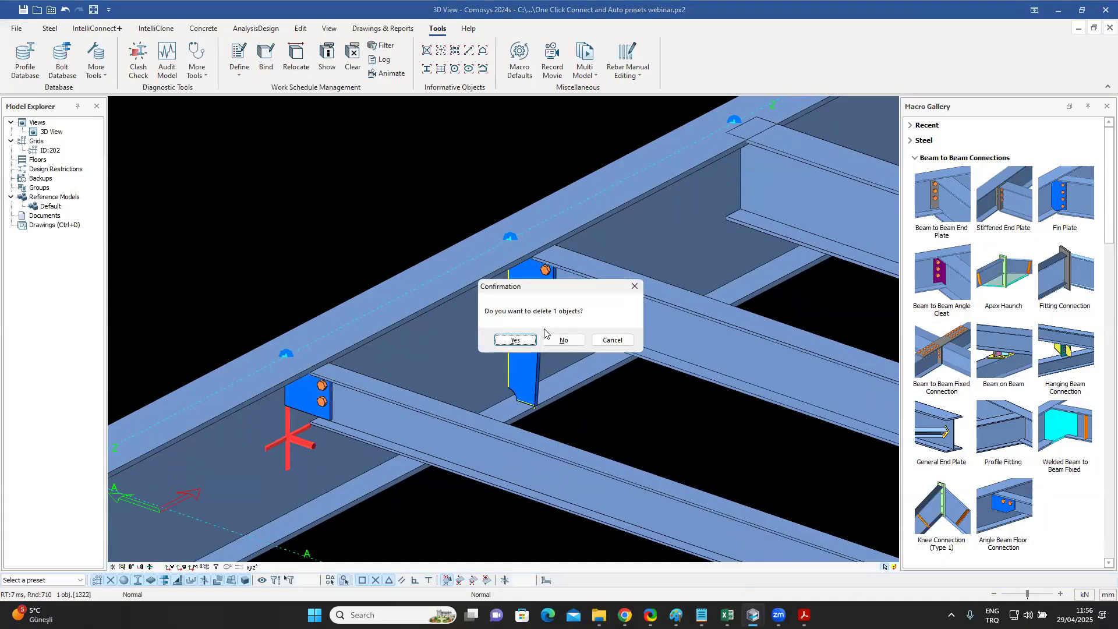
click(512, 340)
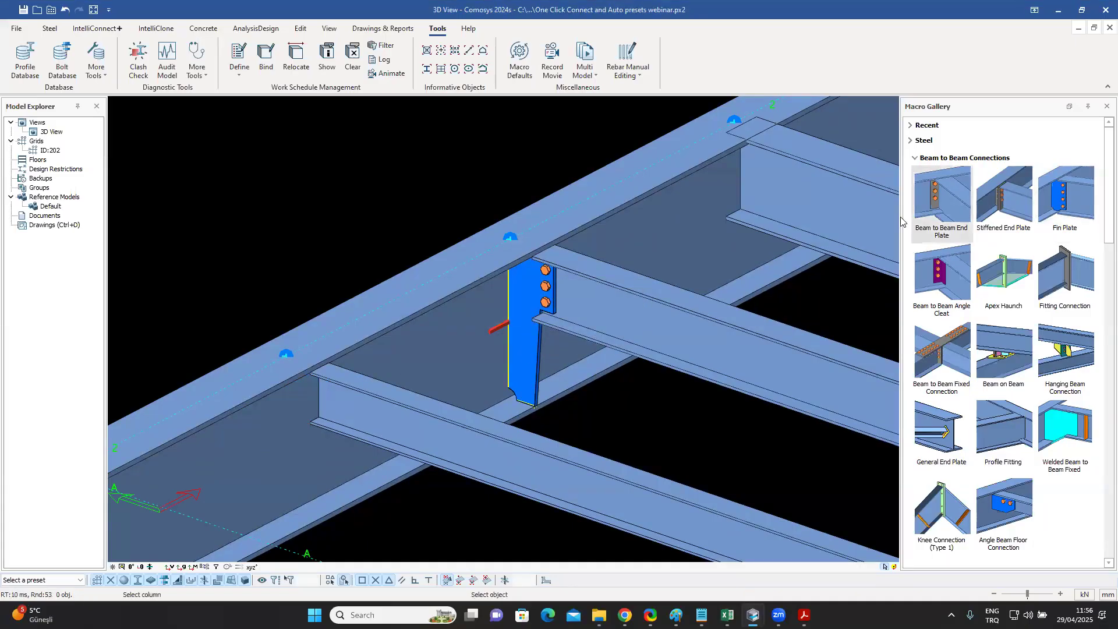
click(272, 406)
click(340, 401)
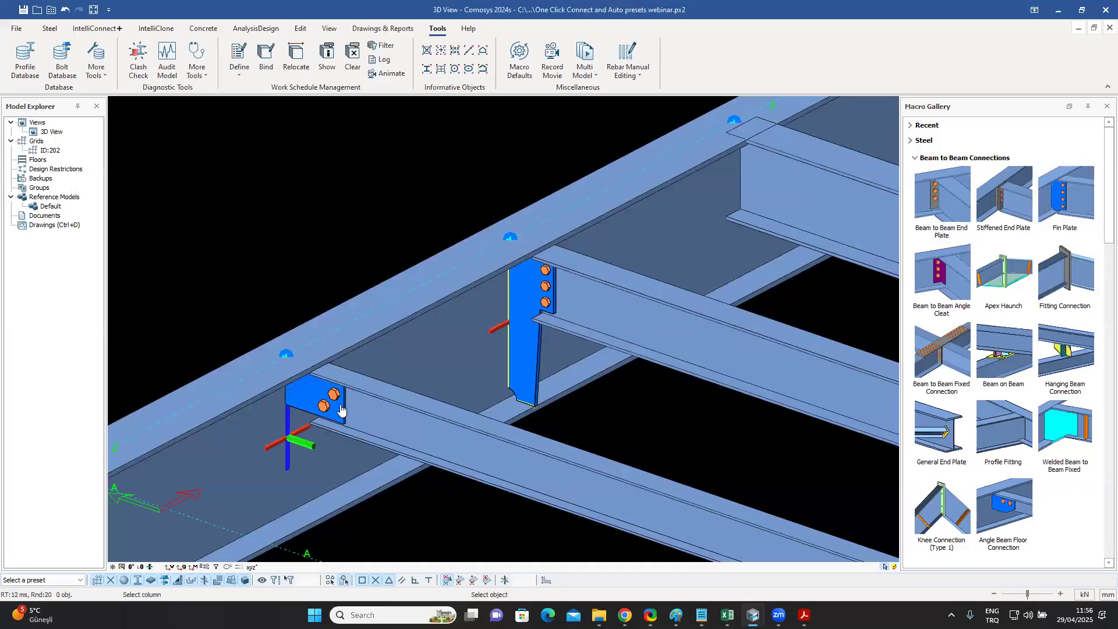
Check the macro presets available for the recreated two-bolt fin plate connection and close its properties without loading one.
click(307, 393)
double_click(308, 393)
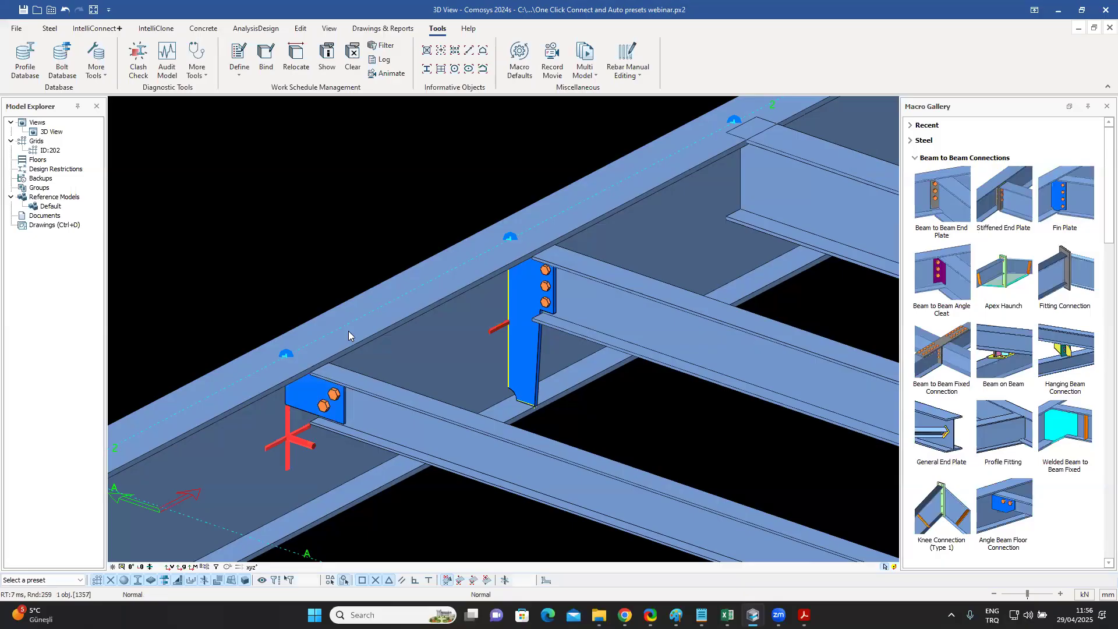
click(182, 58)
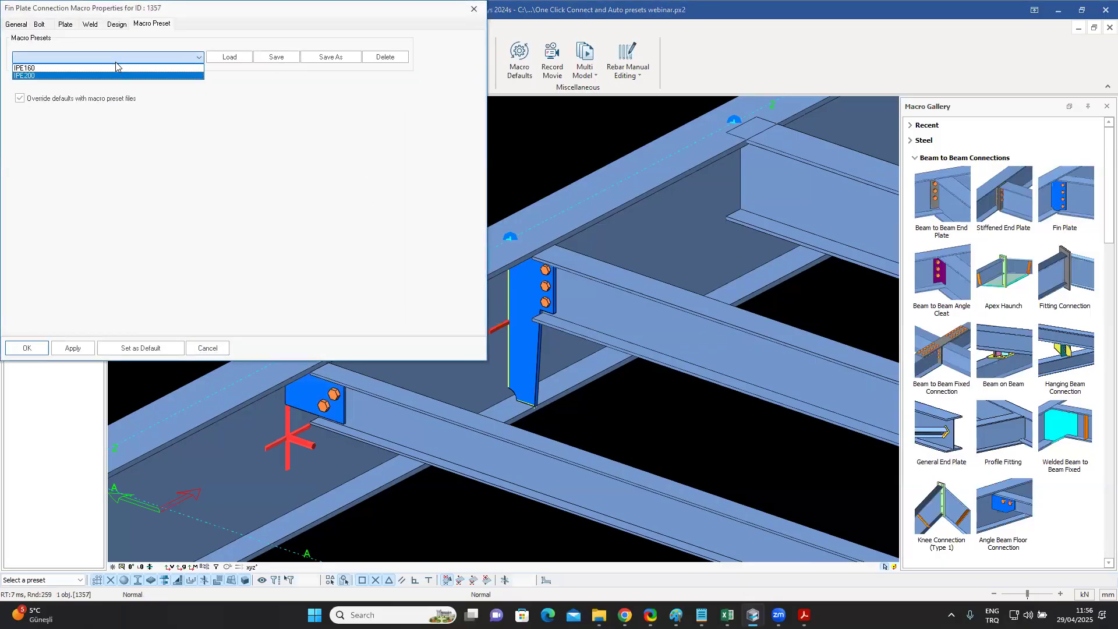
click(475, 10)
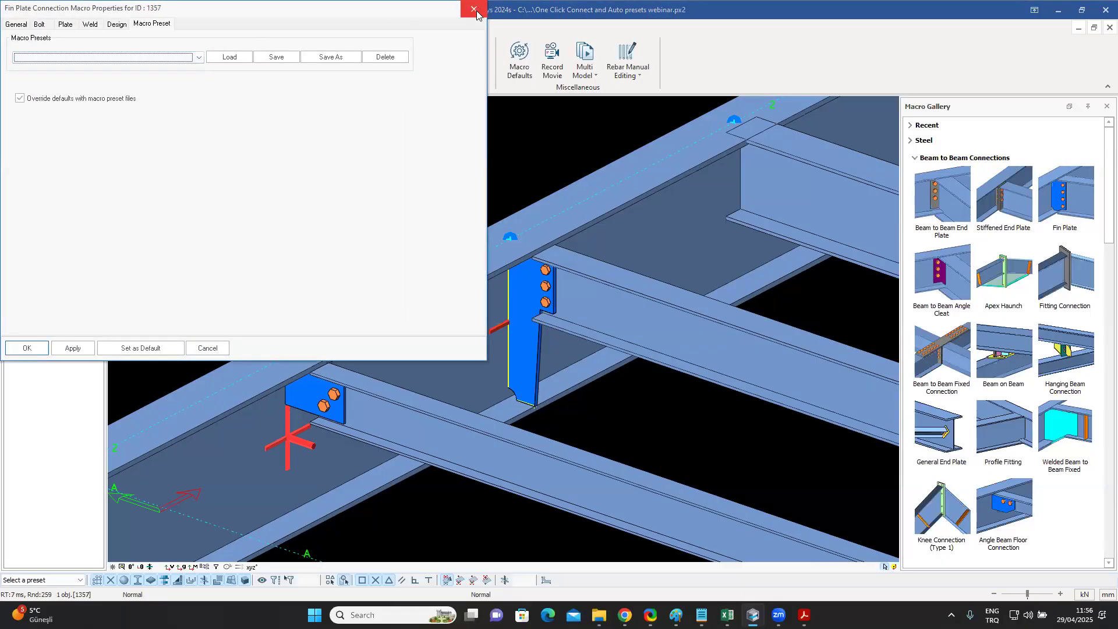
click(474, 10)
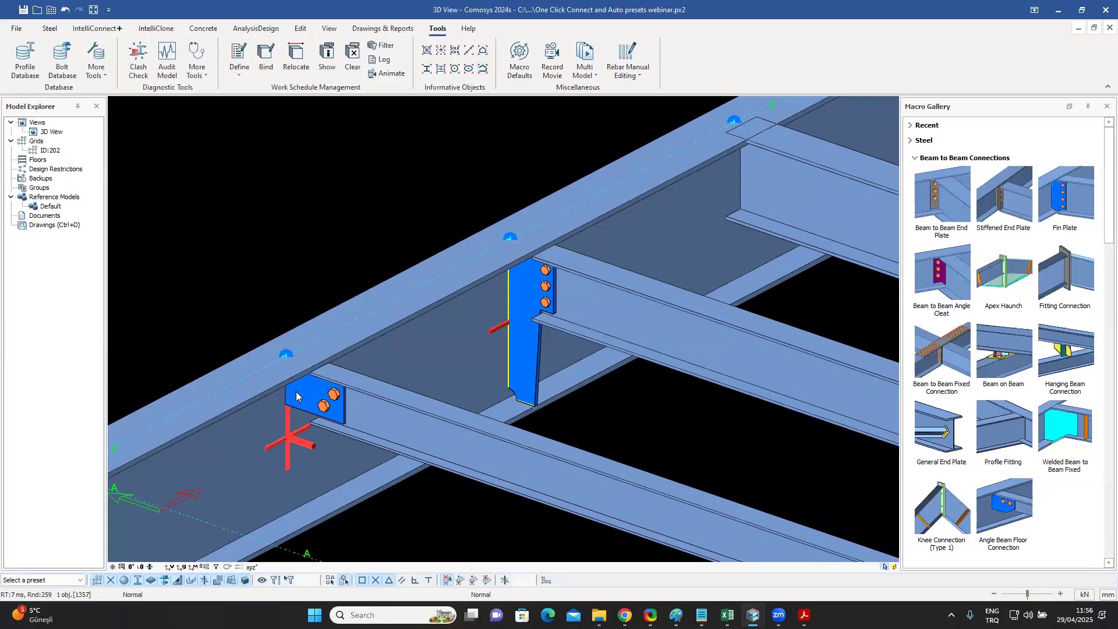
Delete the fin plate connections of both the foremost and the middle secondary beams.
key(Delete)
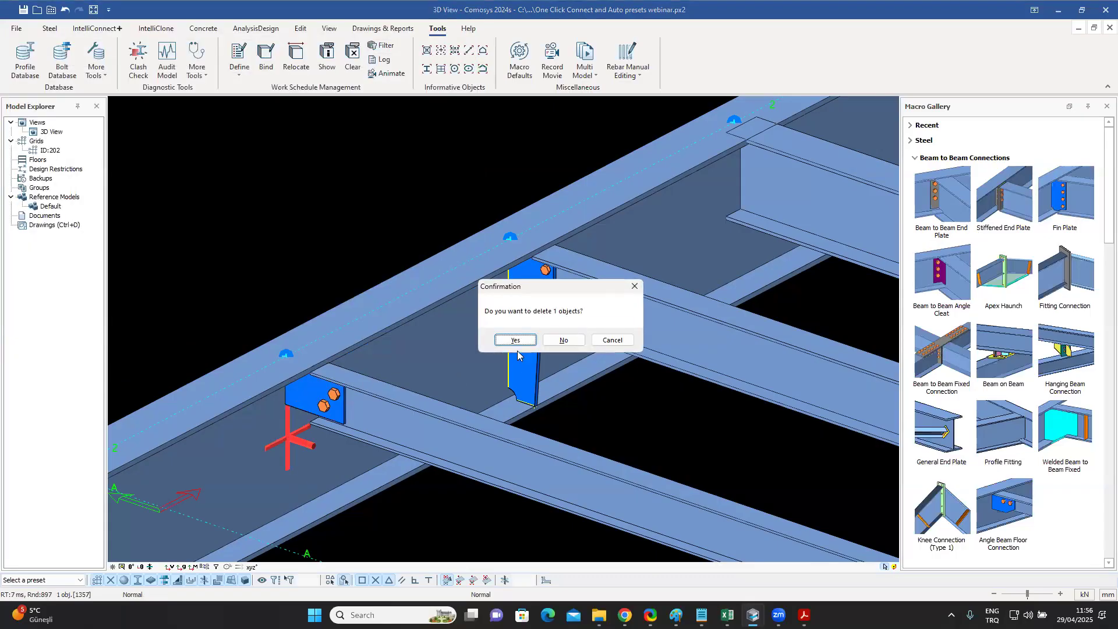
click(516, 343)
key(Delete)
click(515, 343)
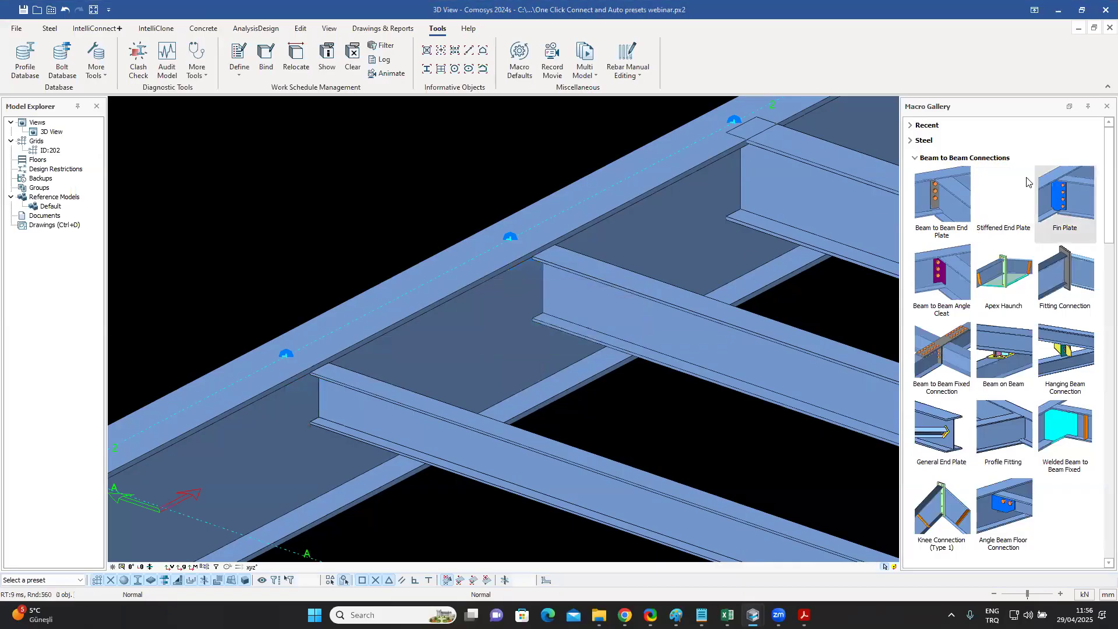
Create a fin plate connection between the middle secondary beam and the main beam.
click(1089, 198)
click(517, 305)
click(561, 298)
right_click(562, 303)
key(Escape)
Check the macro preset settings of the middle beam's new fin plate connection, leaving its properties unchanged.
click(517, 294)
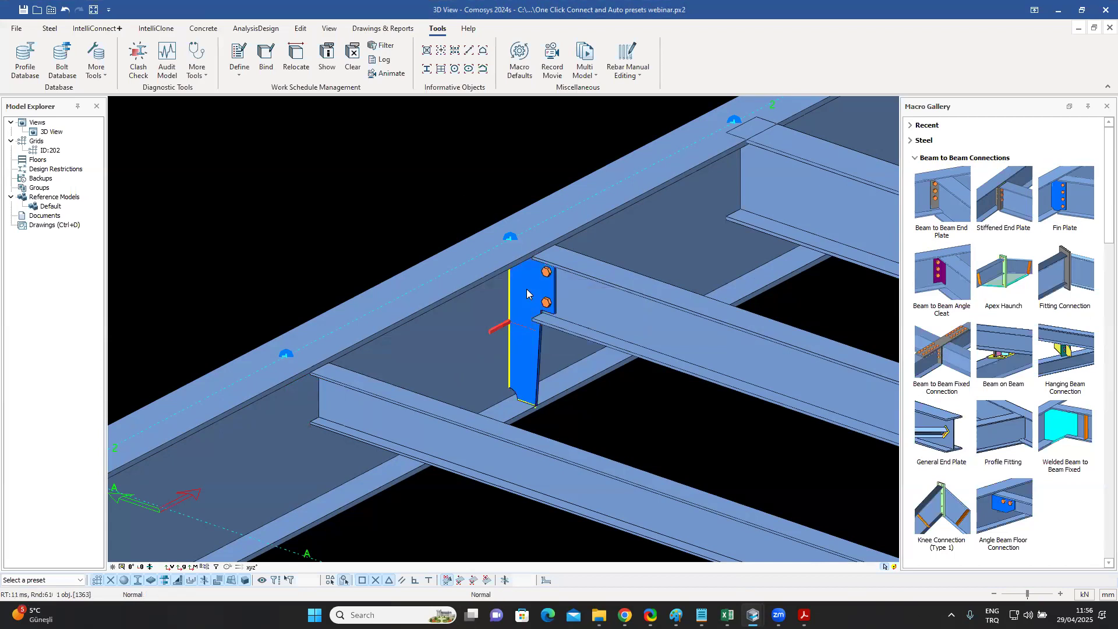
double_click(526, 289)
click(164, 58)
click(163, 57)
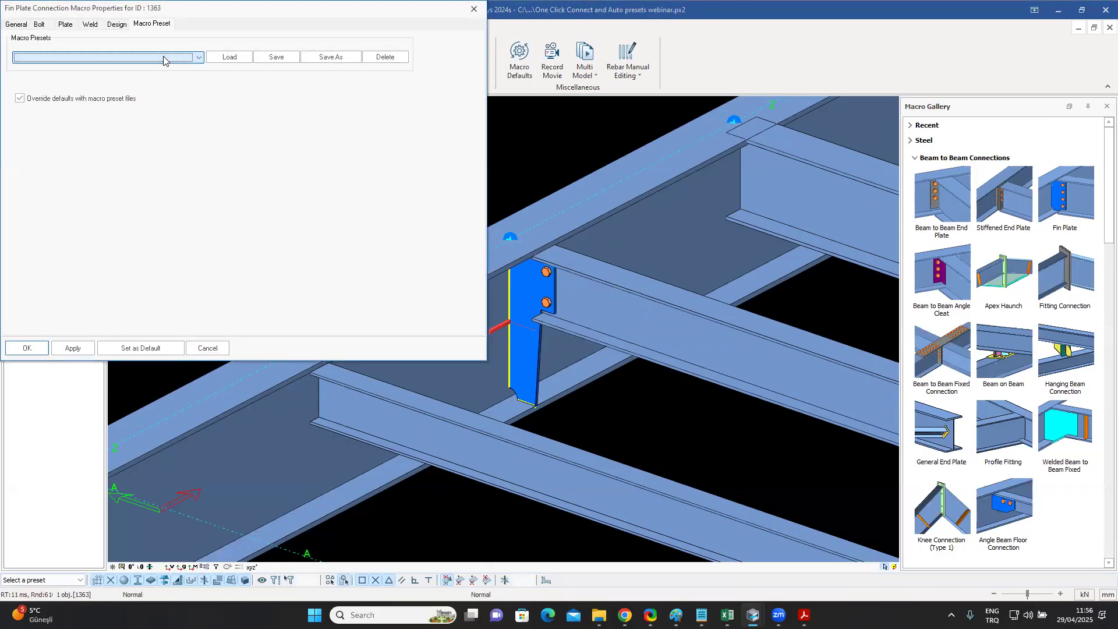
click(474, 9)
Delete the middle secondary beam's newly created fin plate connection.
click(511, 292)
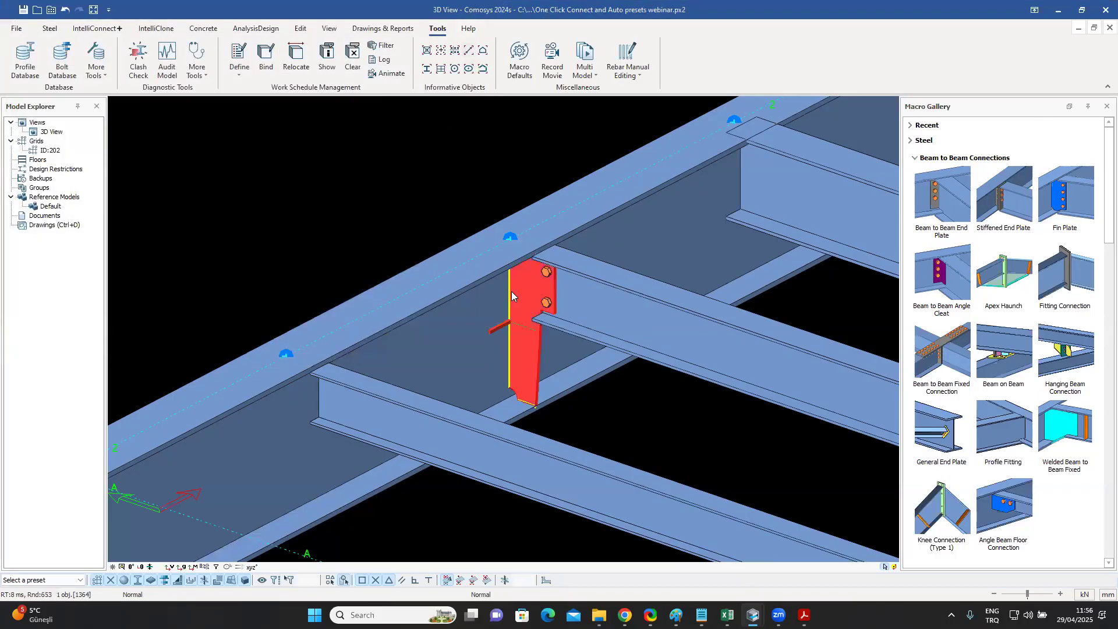
click(511, 291)
key(Delete)
click(514, 347)
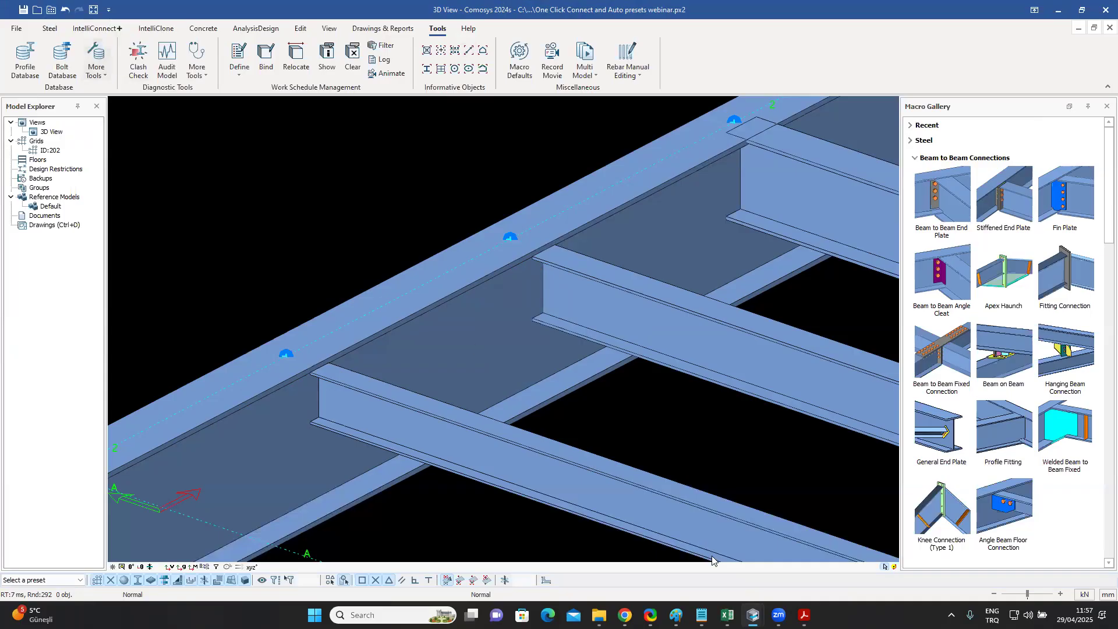
mouse_move(804, 615)
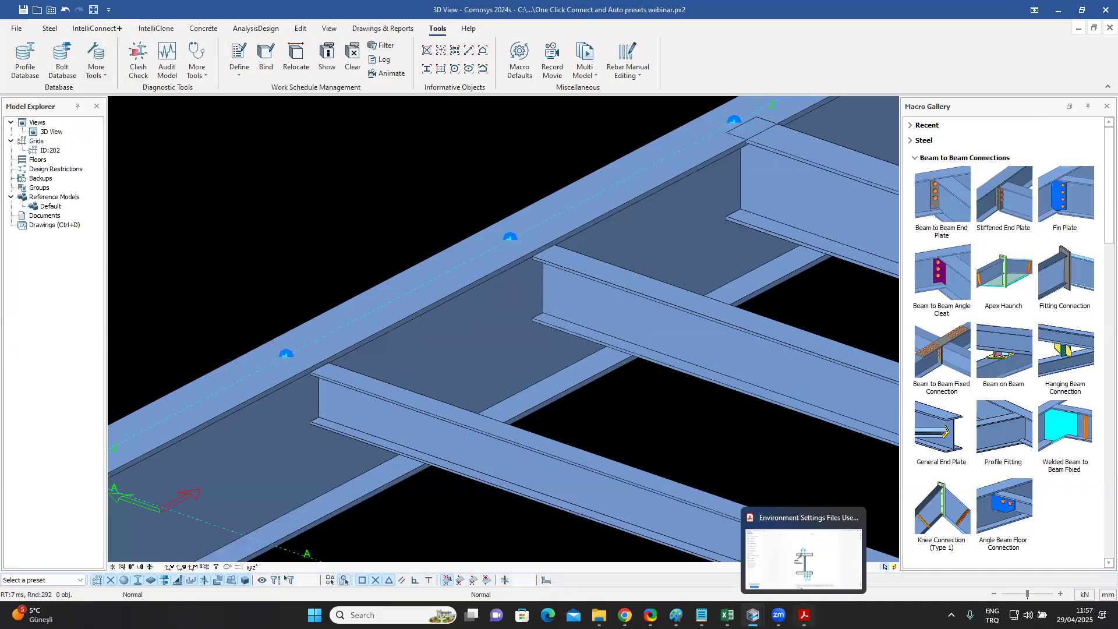
Switch to the environment settings PDF and read the Auto Preset Selection Files section, including its profile-to-preset mapping format.
click(804, 553)
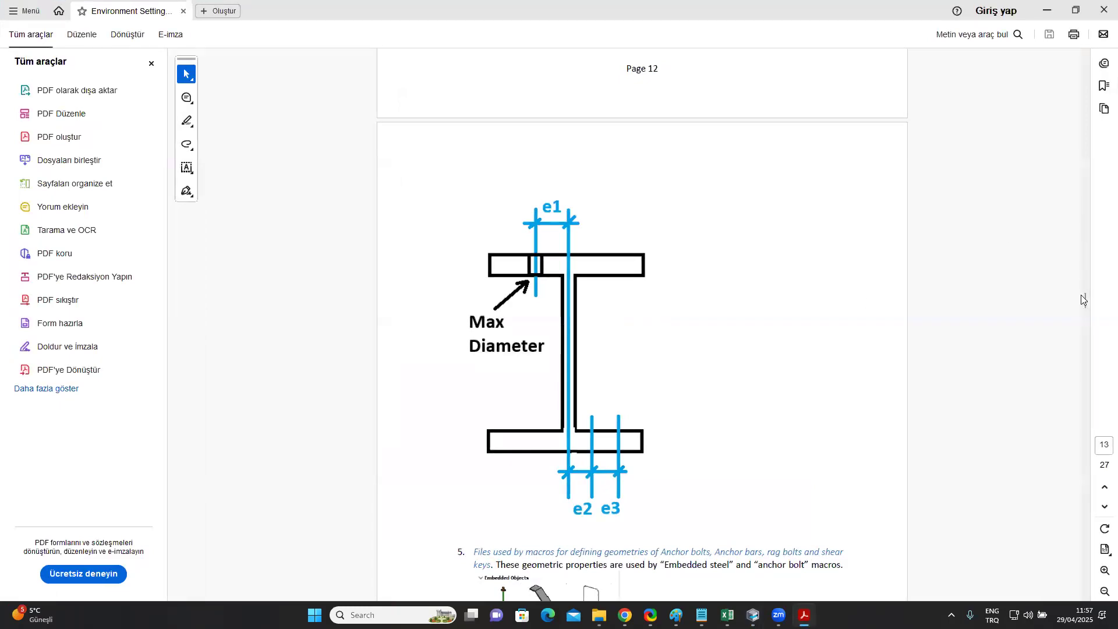
drag(1084, 302, 1086, 328)
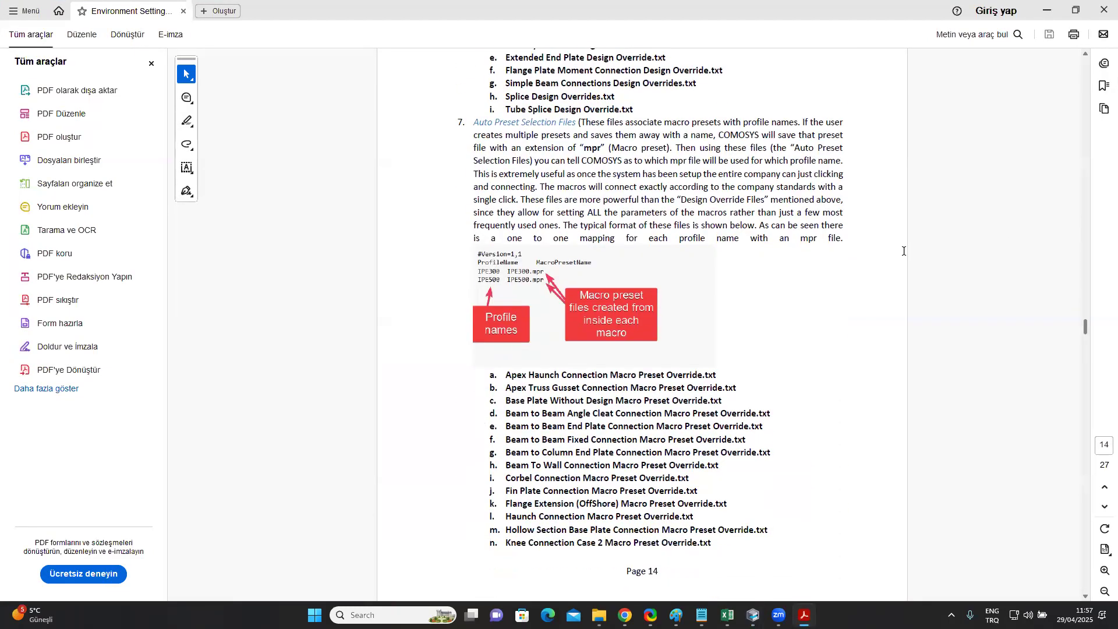
drag(475, 121, 575, 122)
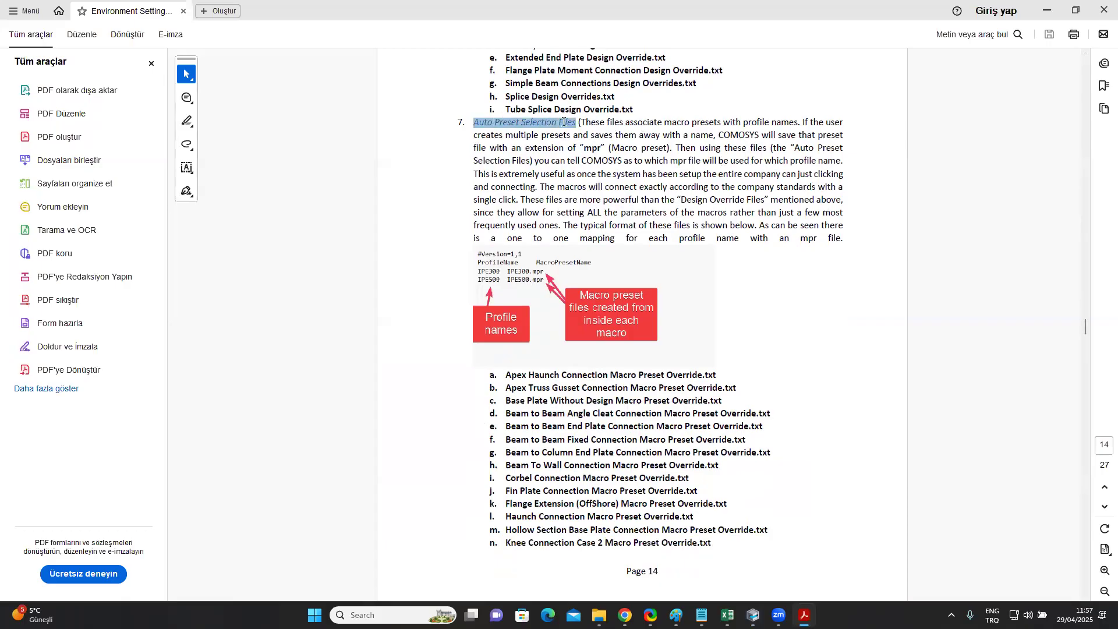
scroll(747, 320, down, 3)
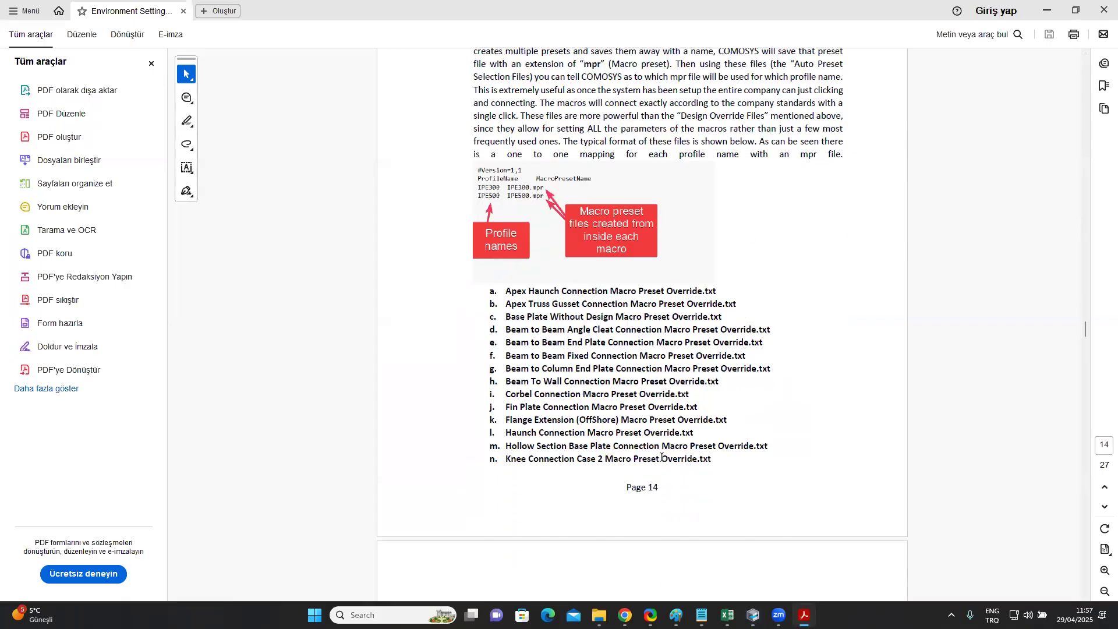
scroll(752, 376, up, 5)
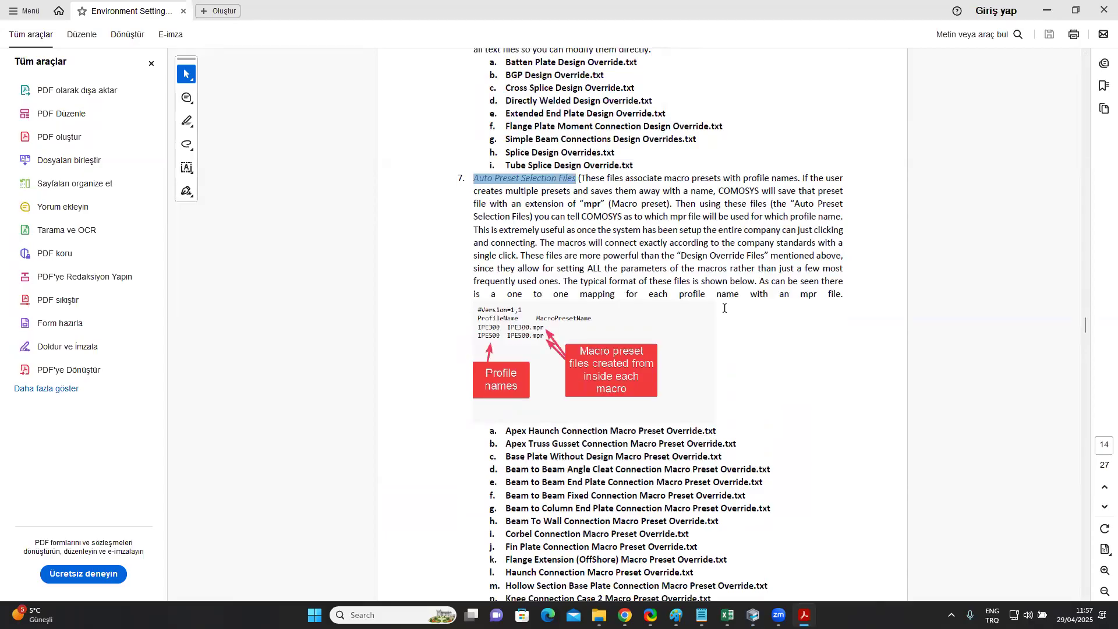
scroll(696, 291, down, 2)
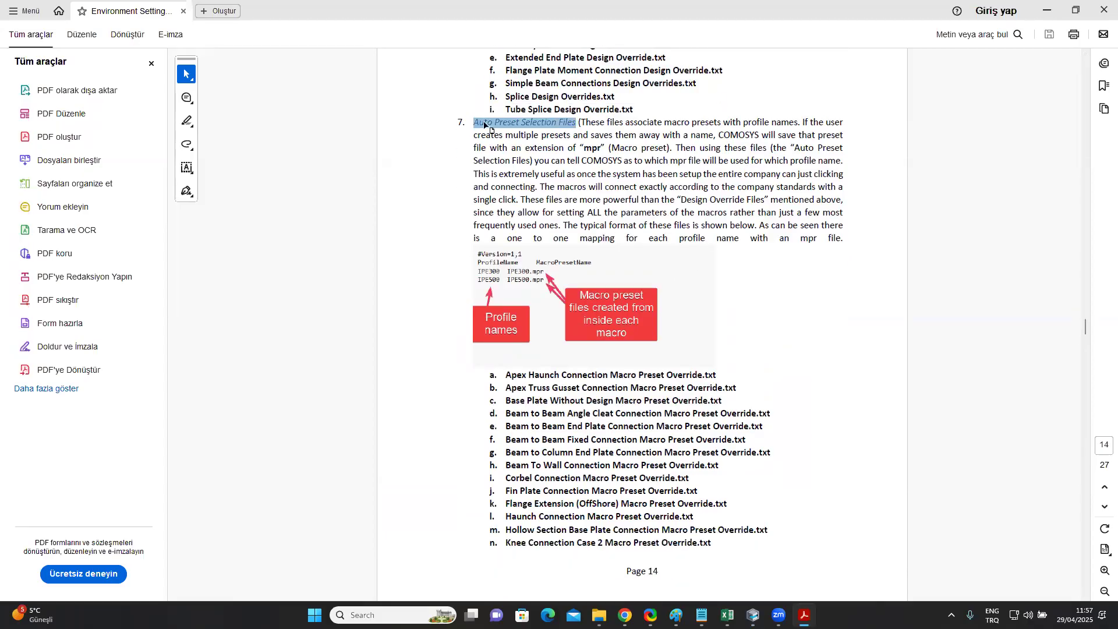
click(512, 141)
scroll(543, 185, down, 2)
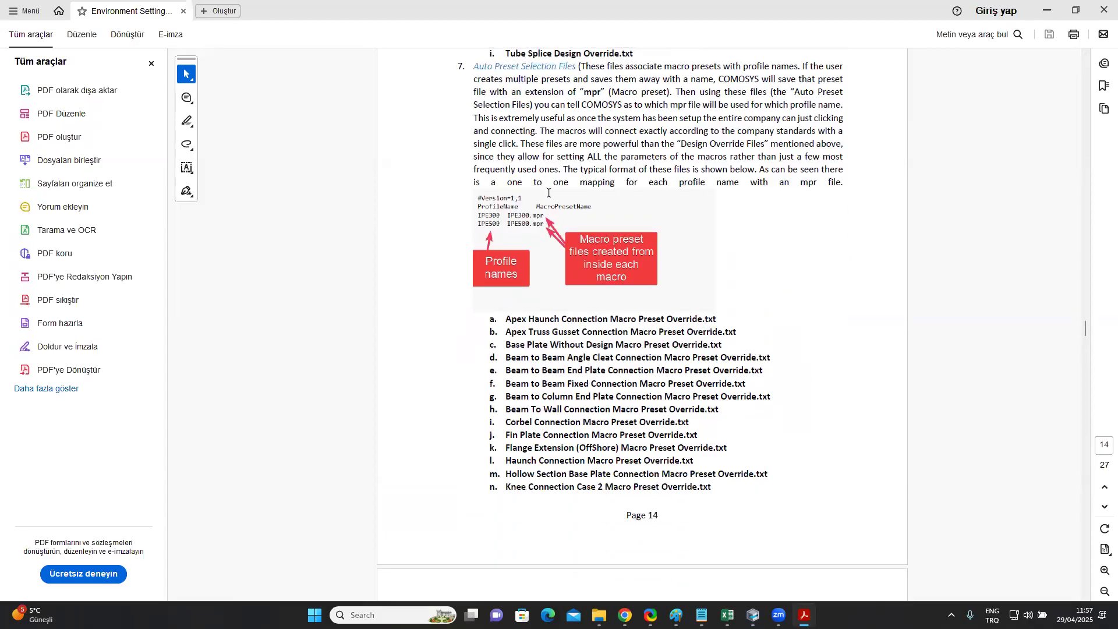
scroll(544, 189, down, 1)
scroll(549, 192, down, 1)
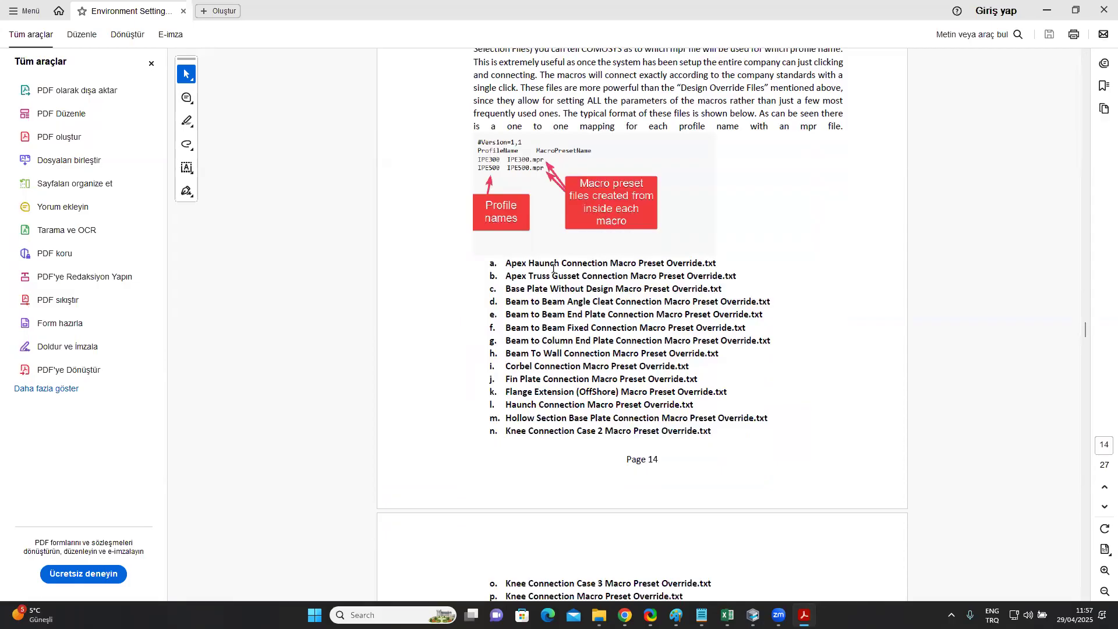
Review the full list of macro preset override text files across pages 14 and 15 of the PDF.
scroll(589, 346, down, 2)
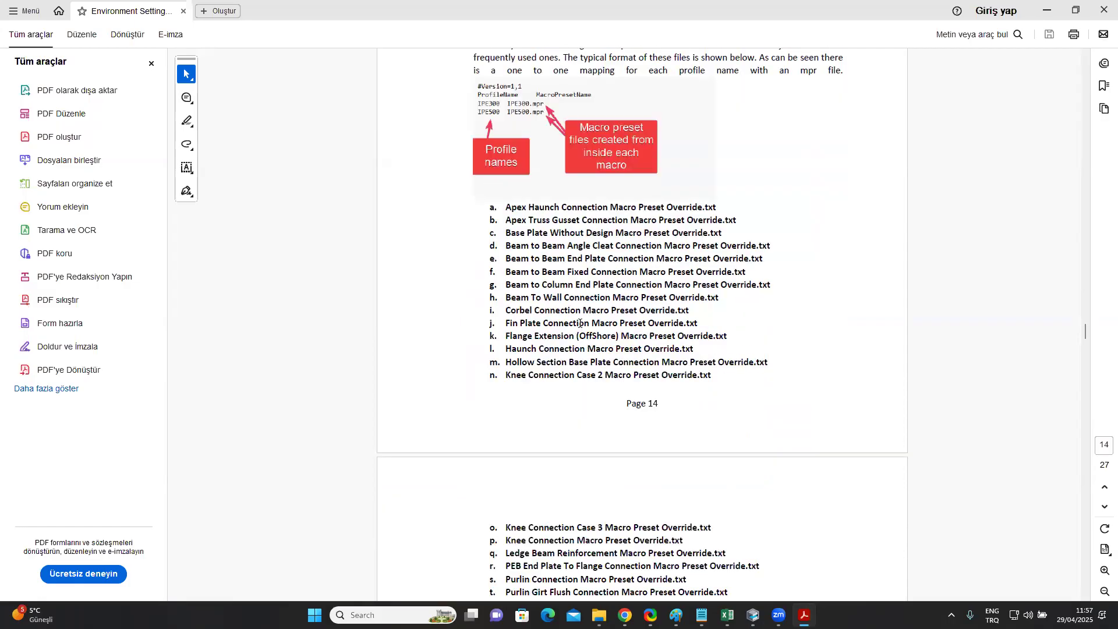
scroll(531, 216, down, 6)
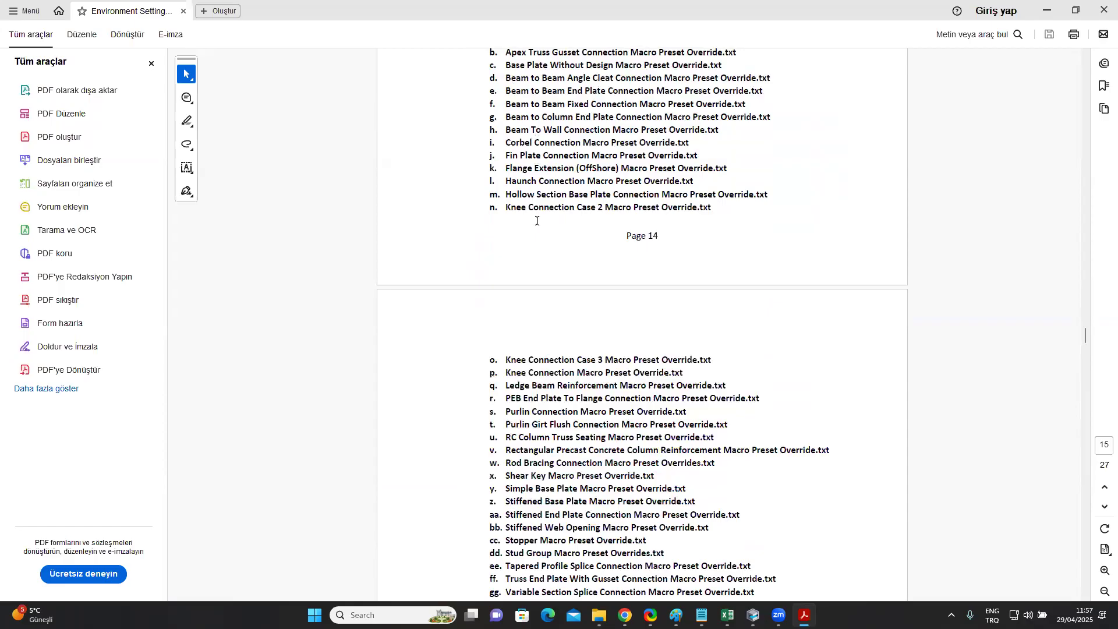
scroll(537, 221, down, 7)
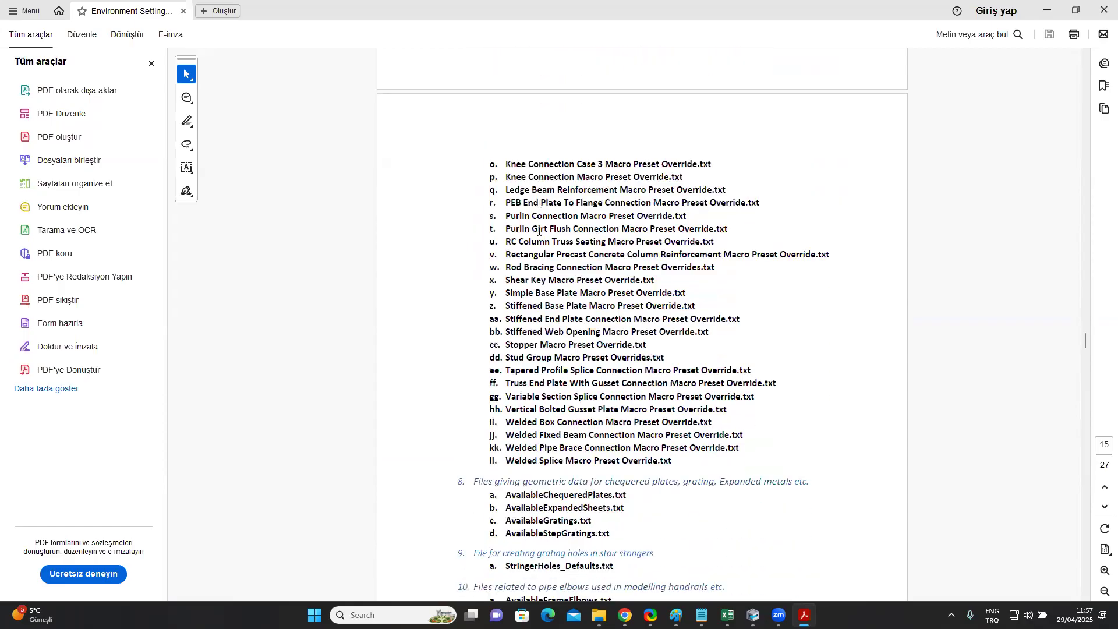
scroll(538, 231, down, 2)
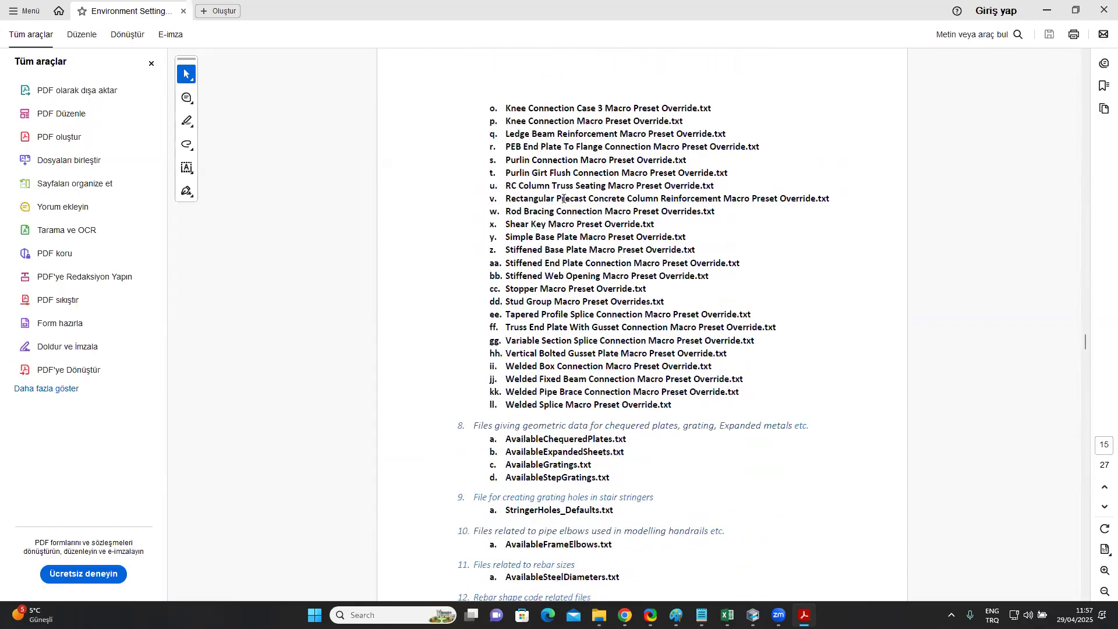
scroll(564, 198, down, 3)
scroll(547, 217, up, 15)
scroll(546, 216, up, 4)
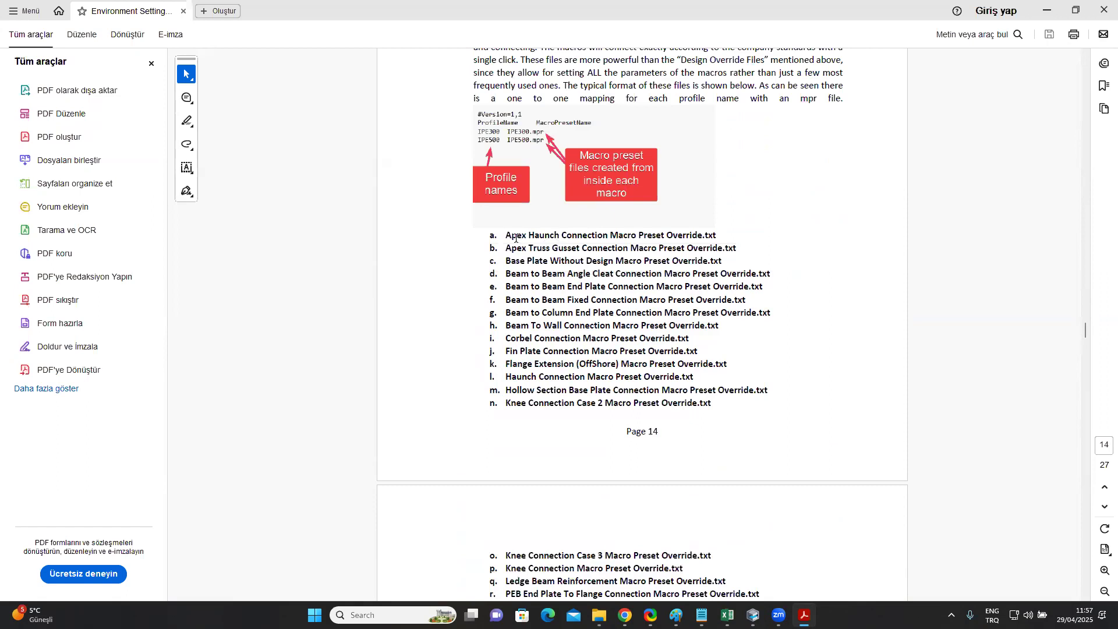
Highlight the Apex Haunch and the Fin Plate Connection Macro Preset Override file names in the PDF list.
drag(506, 235, 686, 239)
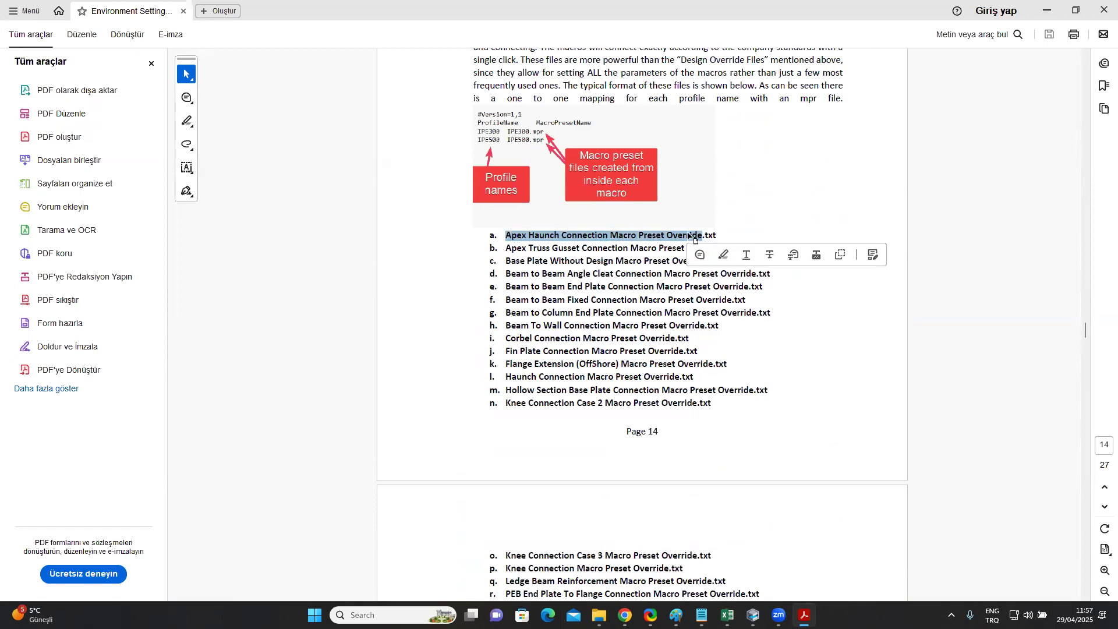
scroll(606, 300, down, 1)
click(534, 324)
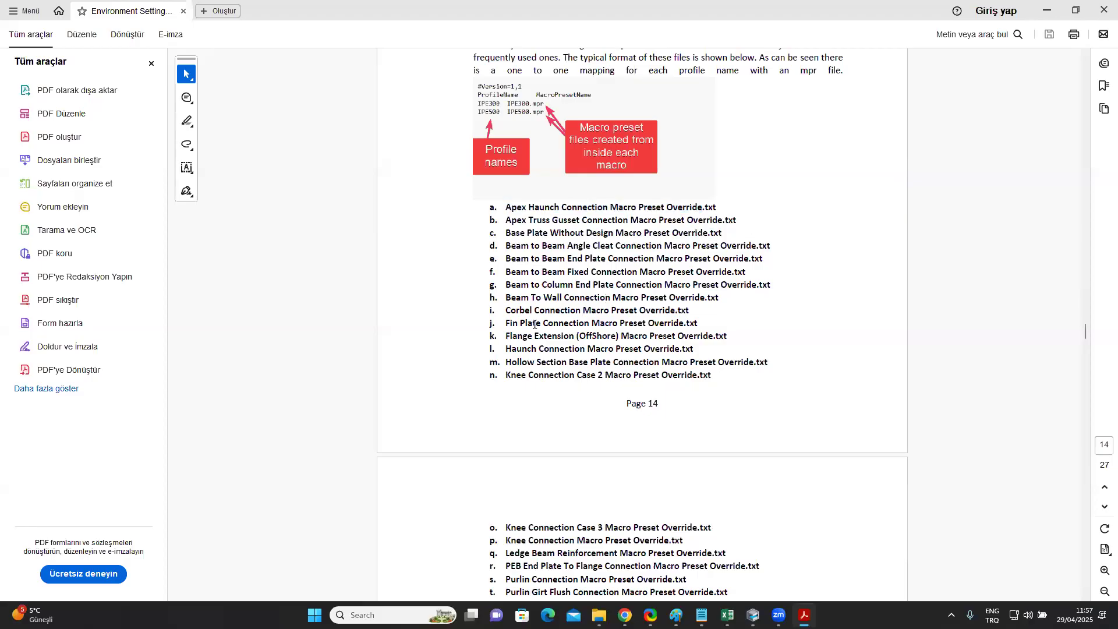
drag(506, 323, 705, 324)
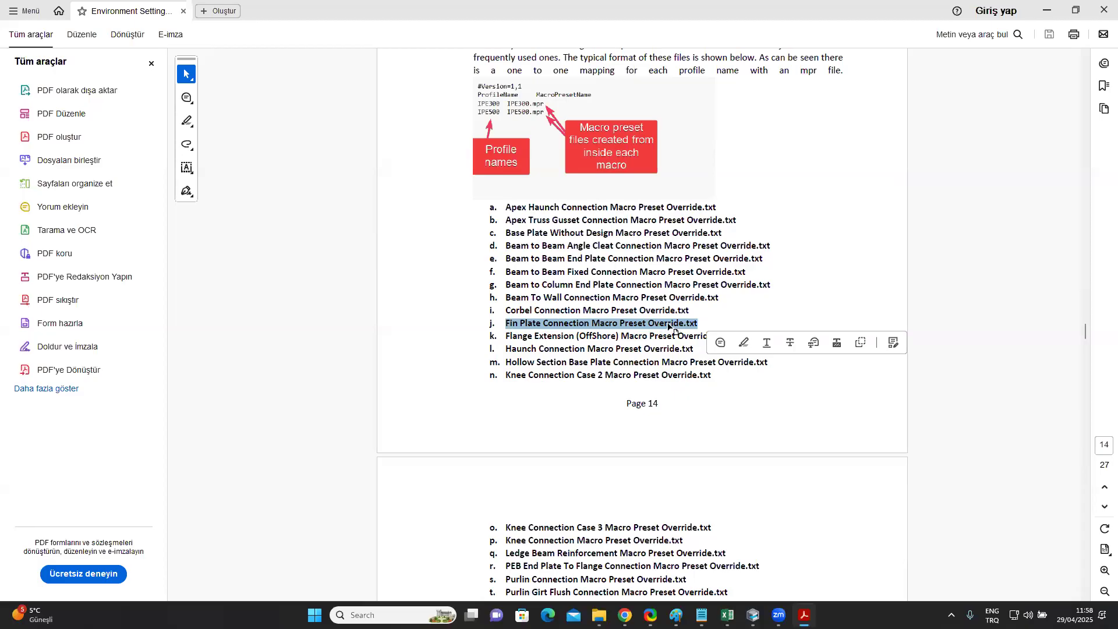
click(618, 310)
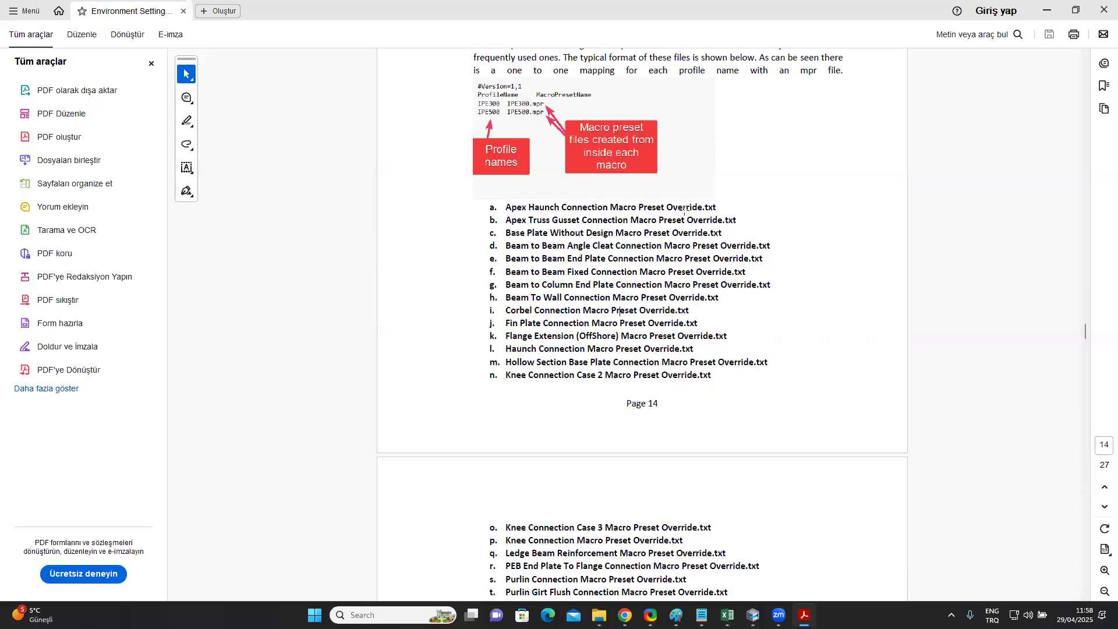
Return to Comosys and open Fin Plate Connection Macro Preset Override.txt from the company preferences folder.
click(1047, 11)
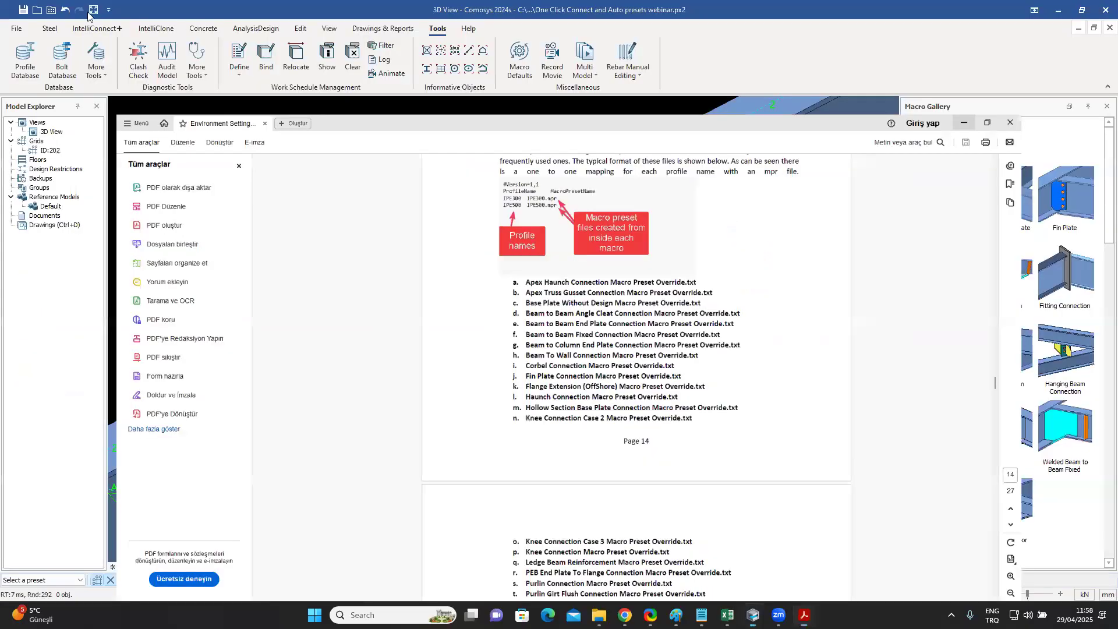
click(51, 11)
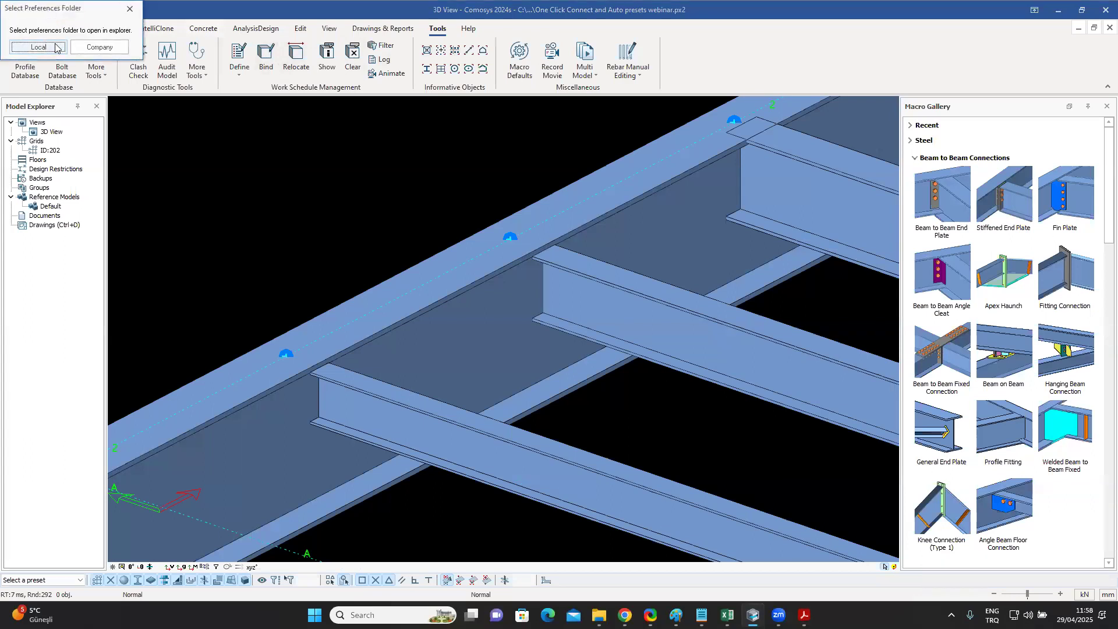
click(96, 47)
scroll(325, 321, down, 4)
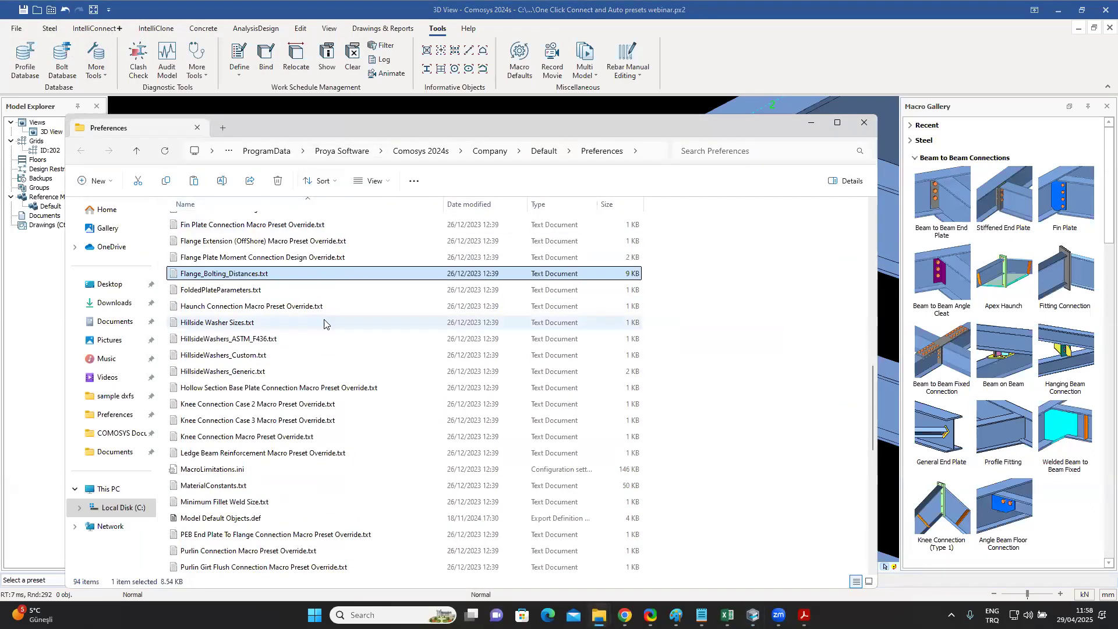
scroll(301, 310, up, 2)
scroll(299, 309, up, 1)
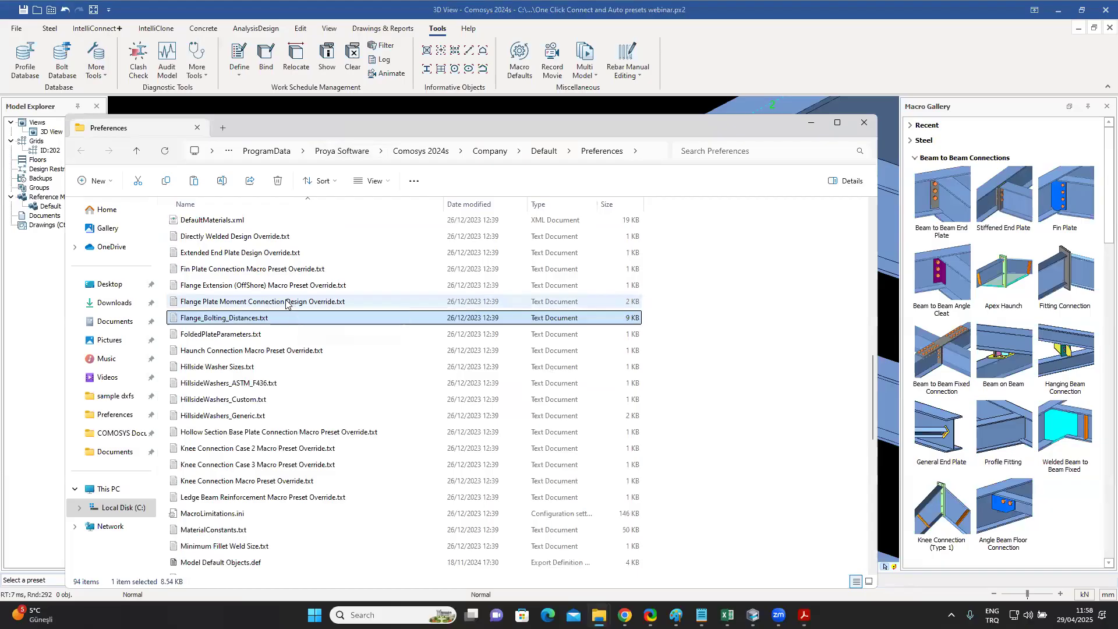
click(184, 270)
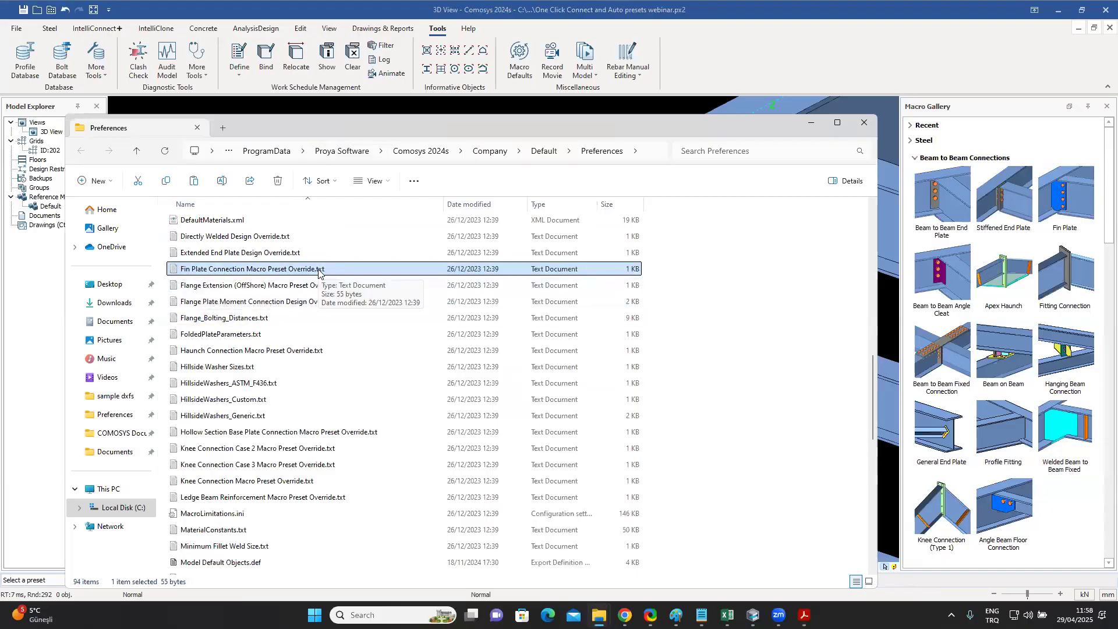
double_click(294, 270)
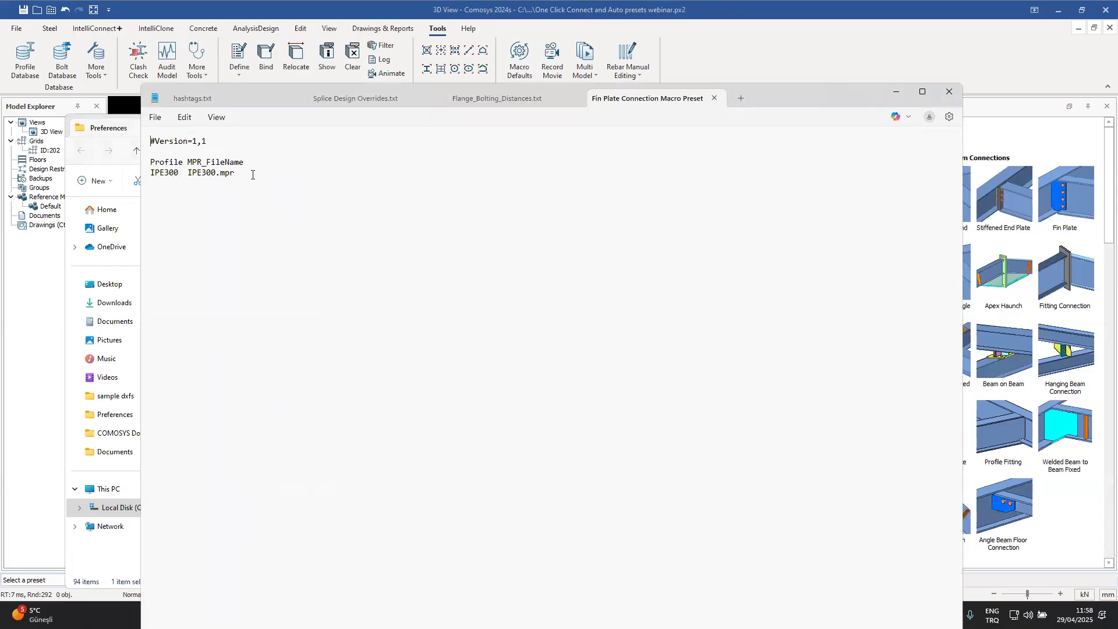
Add lines mapping IPE160 to IPE160.mpr and IPE200 to IPE200.mpr below the IPE300 entry, and save the override file.
click(239, 173)
key(Return)
text(IPE160	IPE160.mpr)
key(Return)
text(IPE200)
key(Tab)
text(IPE200)
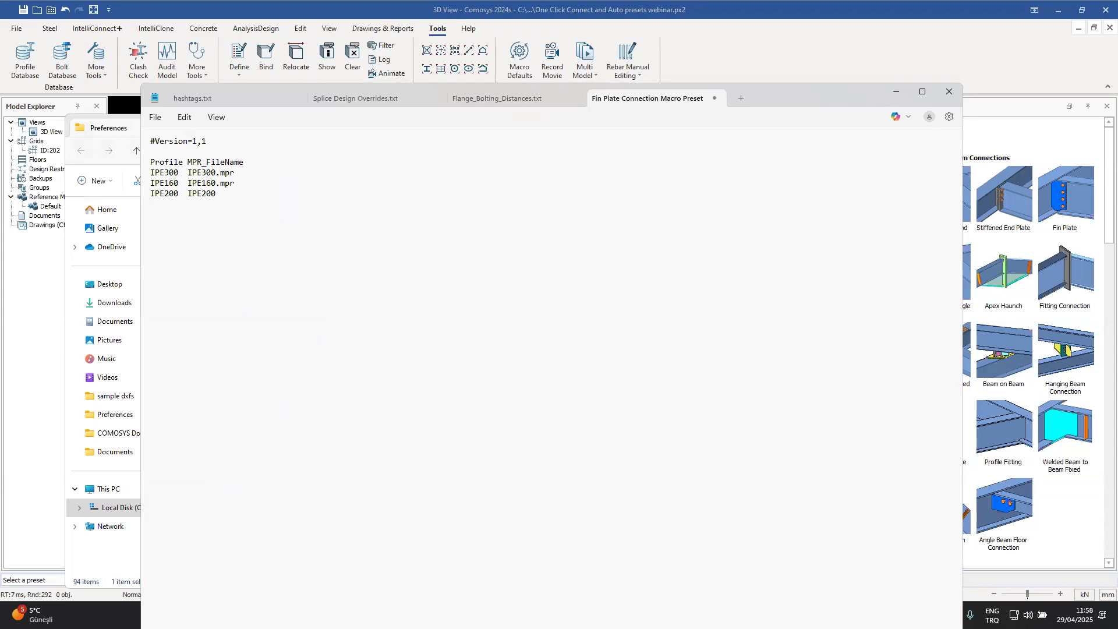
text(.mpr)
click(154, 117)
click(172, 214)
click(897, 93)
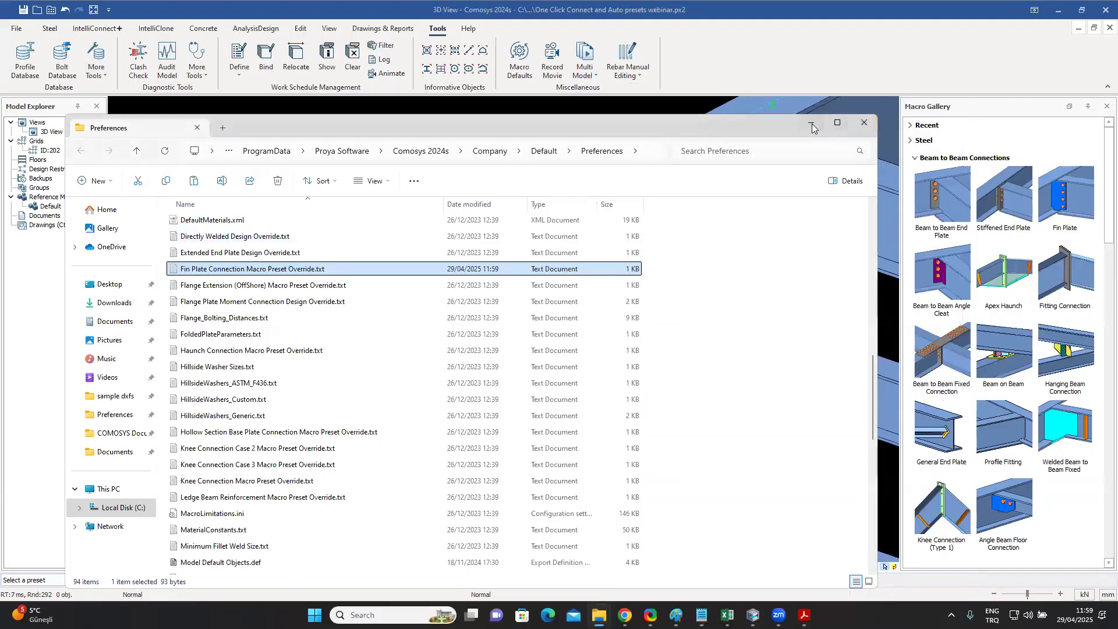
click(812, 127)
Create fin plate connections joining the foremost and the middle secondary beams to the main beam.
click(1064, 192)
click(293, 412)
click(348, 413)
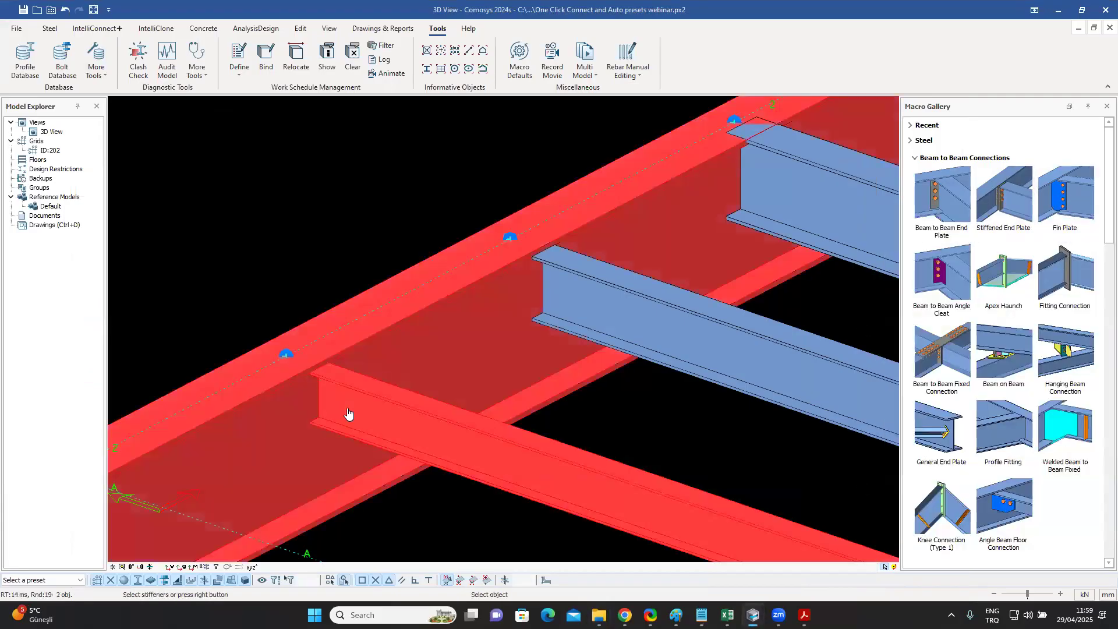
right_click(348, 413)
click(532, 303)
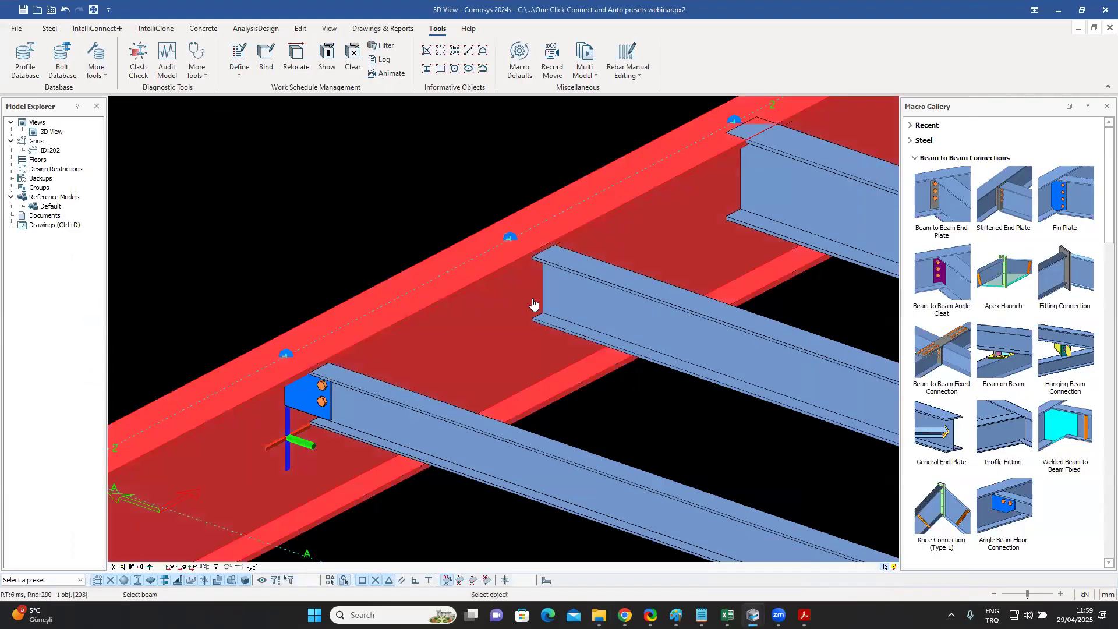
click(559, 304)
right_click(558, 304)
key(Escape)
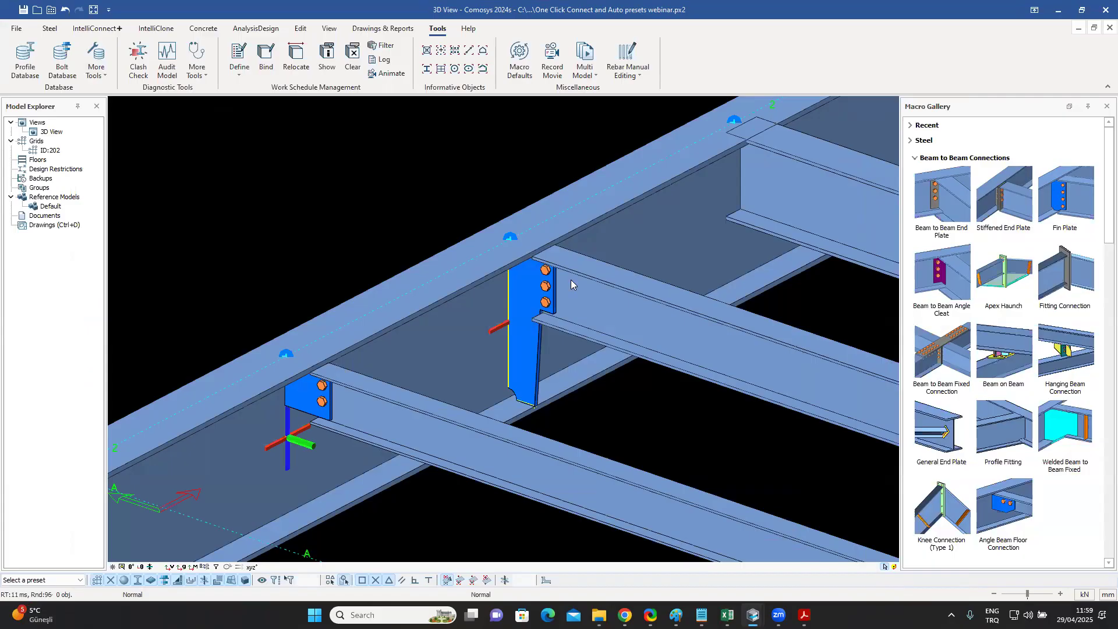
Check the available macro presets in the middle beam's fin plate connection properties, leaving them unchanged.
click(527, 298)
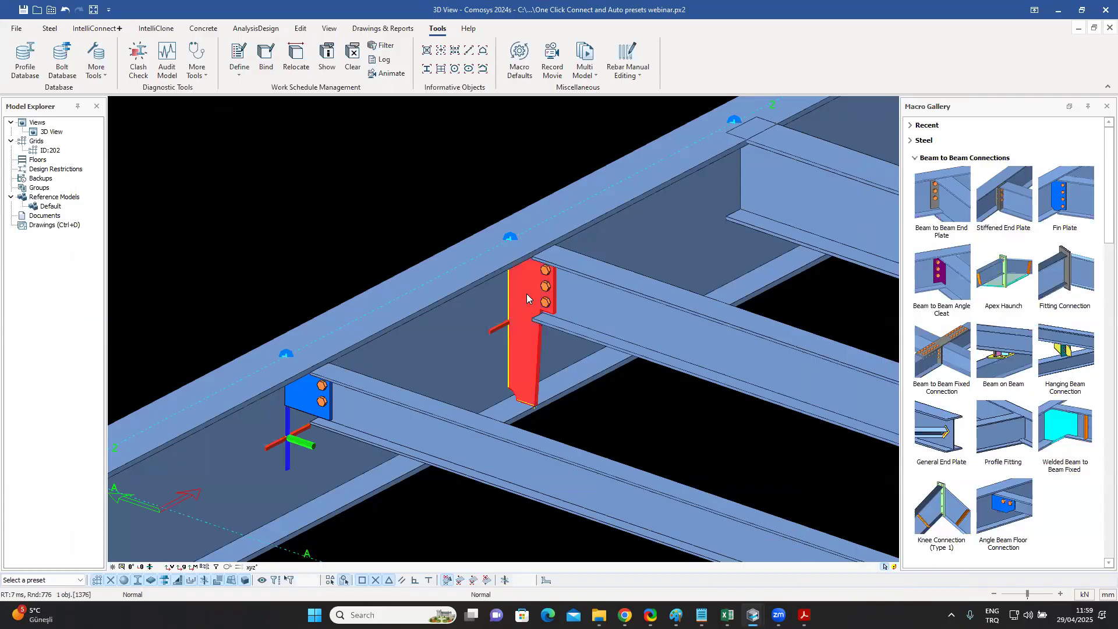
double_click(526, 297)
click(118, 57)
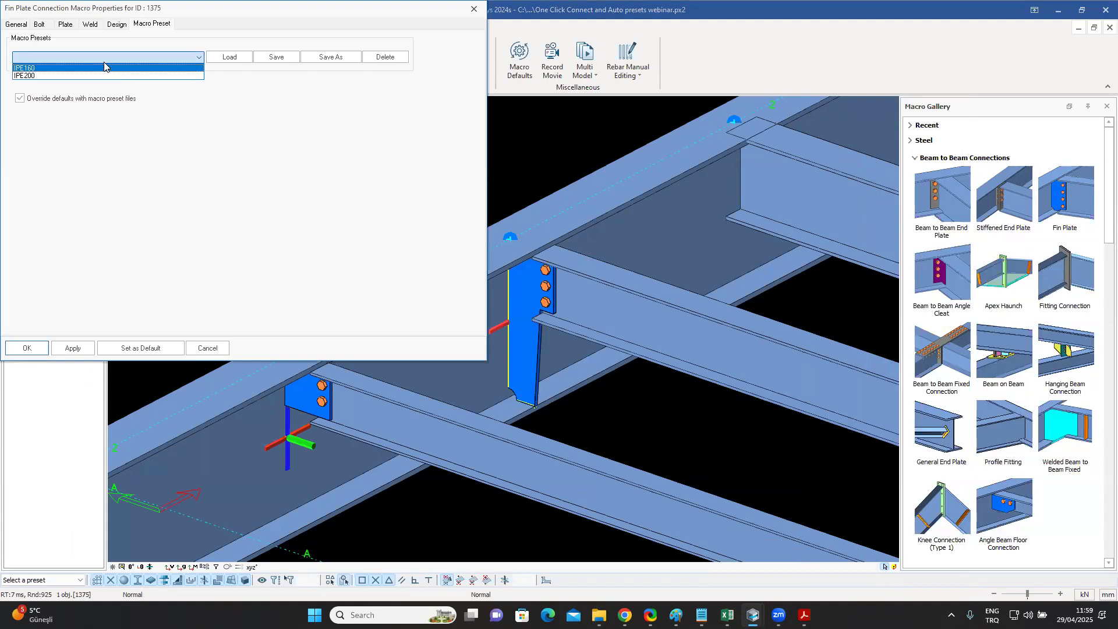
click(278, 24)
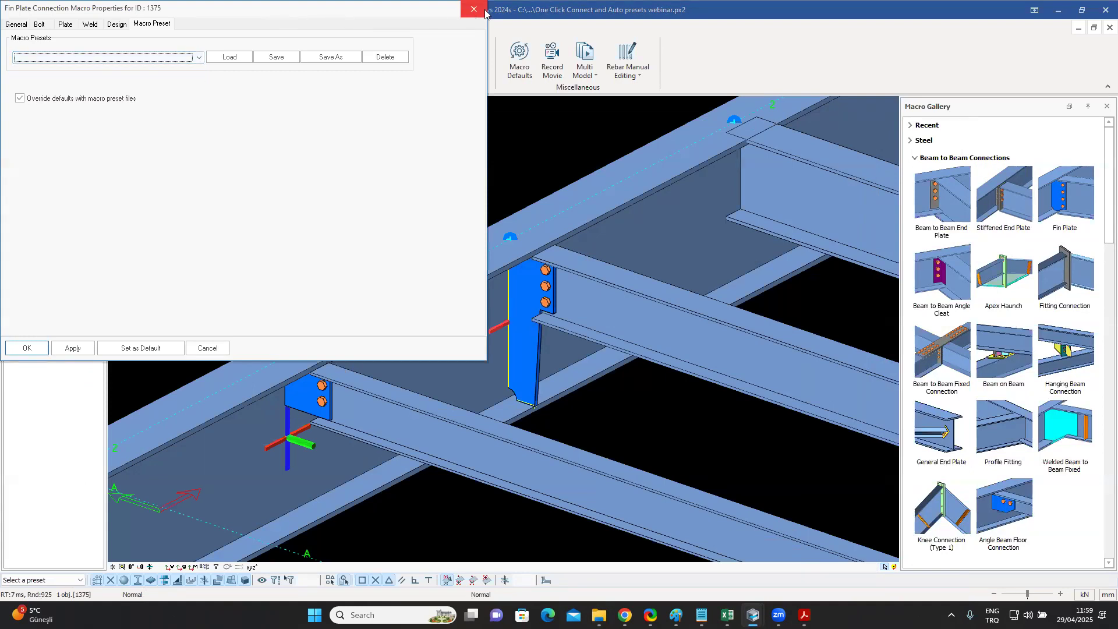
click(484, 11)
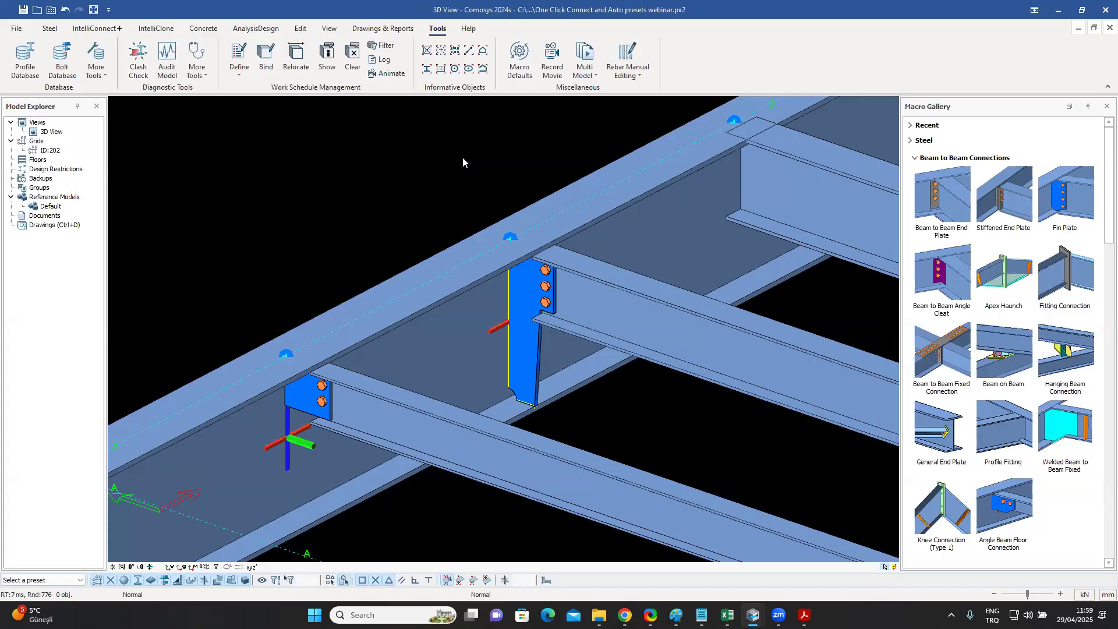
Revisit the Auto Preset Selection Files description in the environment settings PDF and return to the Comosys model.
click(804, 615)
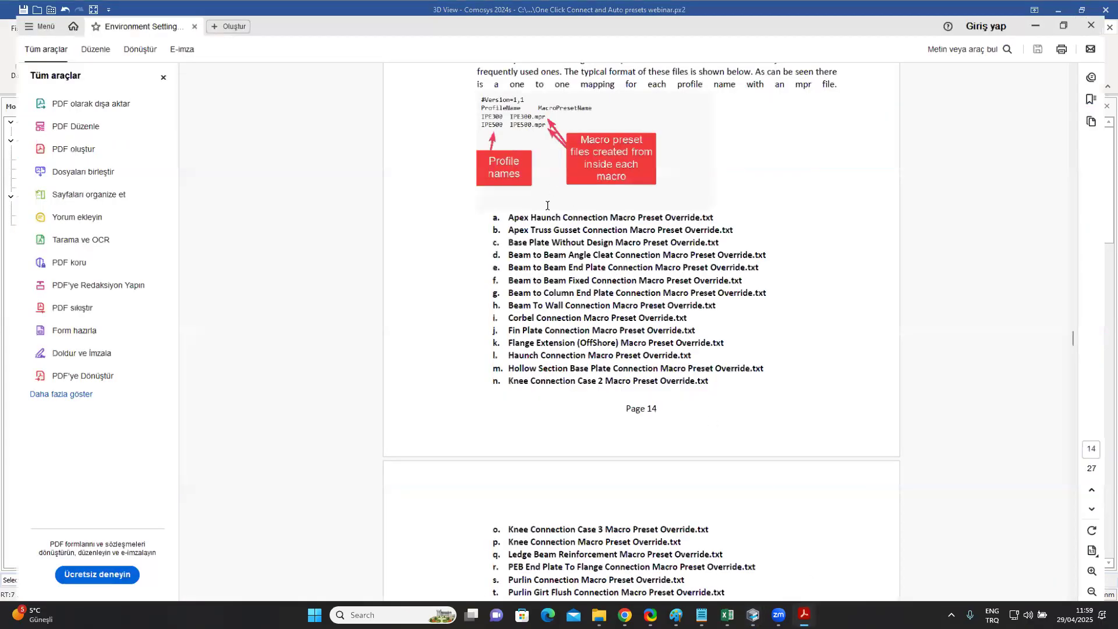
scroll(597, 302, up, 3)
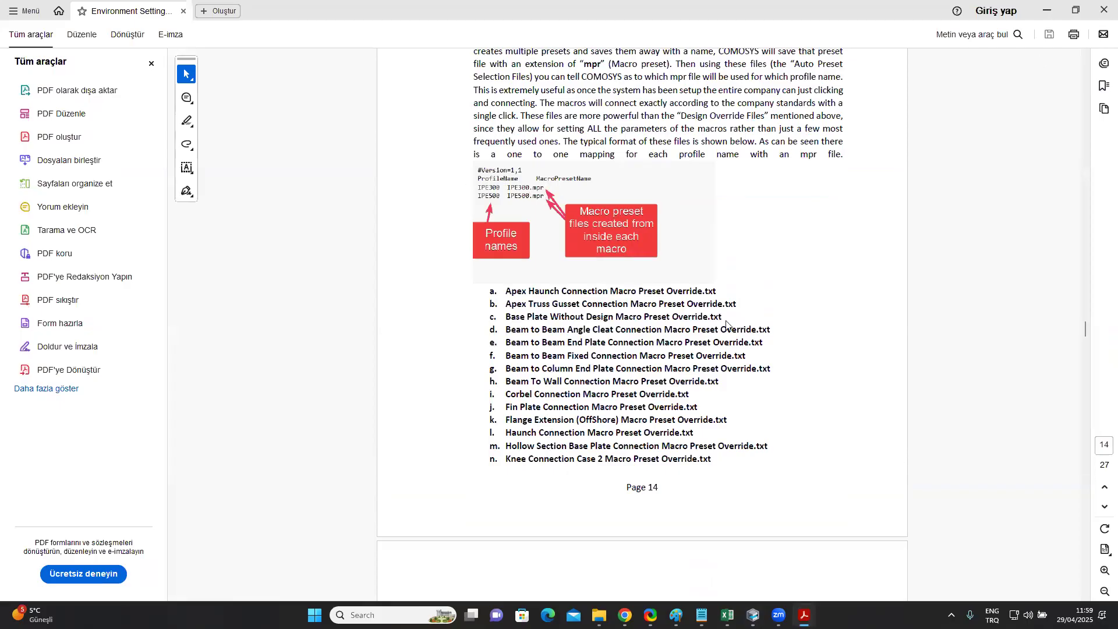
key(alt+Tab)
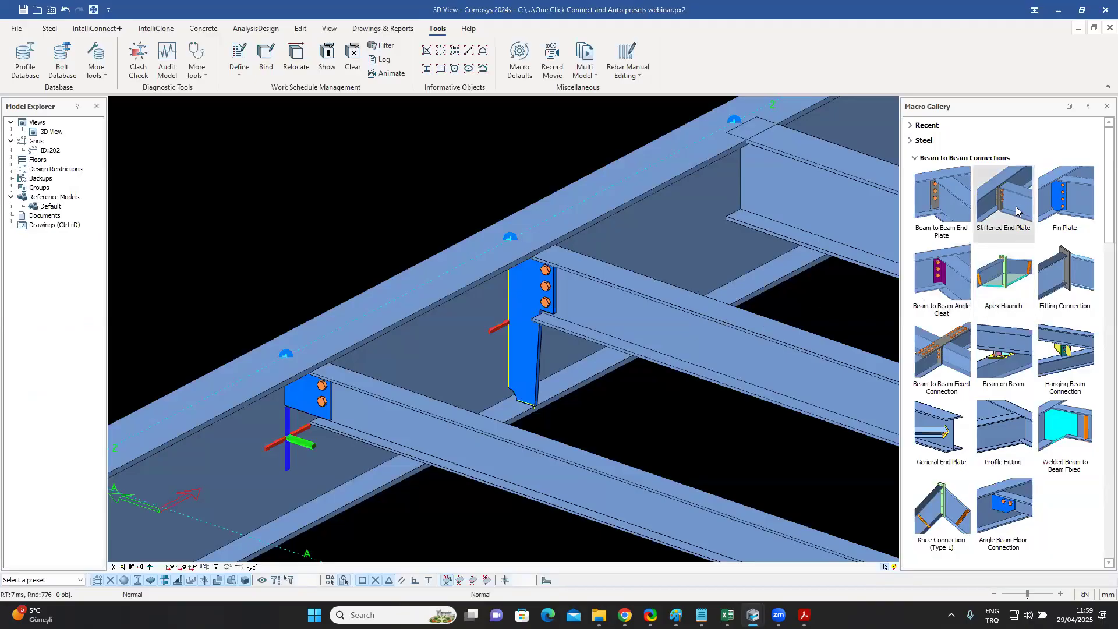
Create stiffened end plate connections joining the three remaining secondary beams to the main beam.
mouse_move(1014, 206)
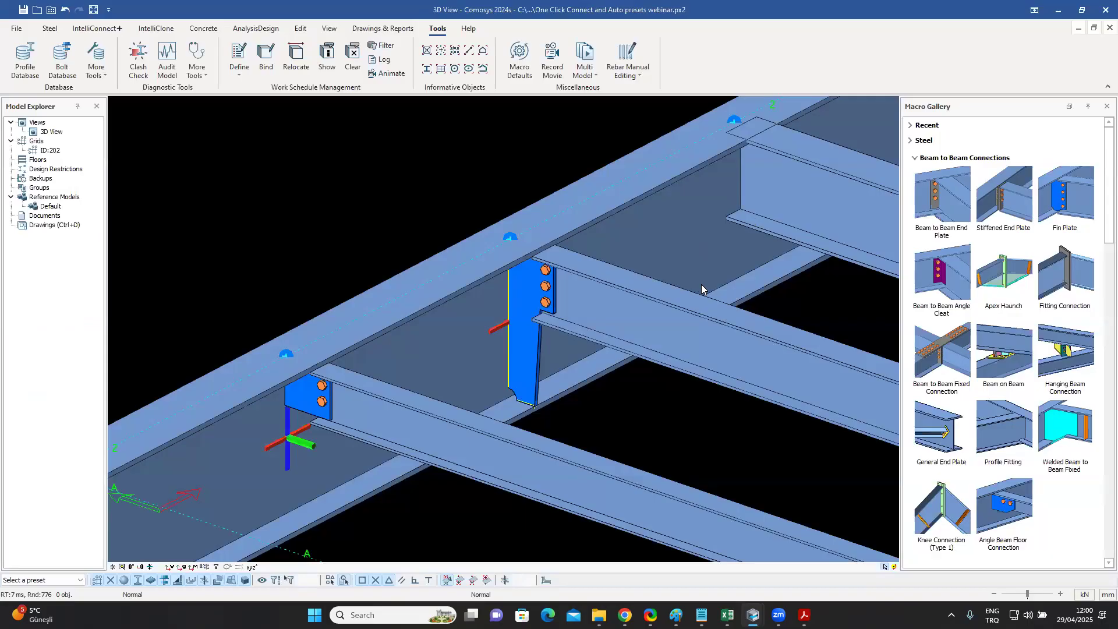
scroll(701, 284, down, 5)
middle_drag(509, 341, 417, 376)
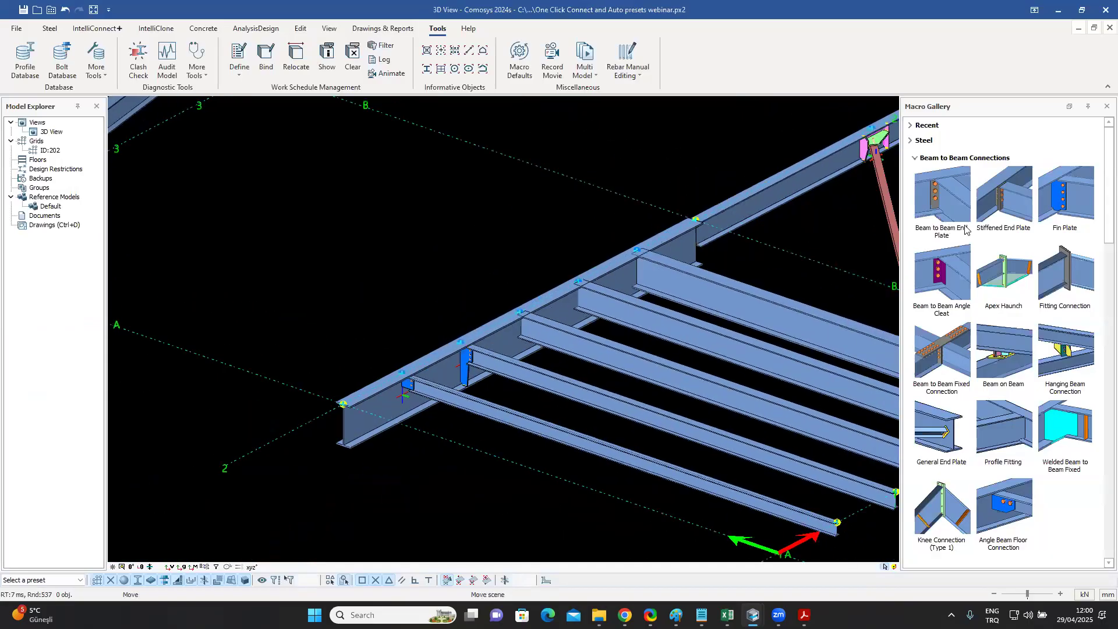
click(1009, 197)
scroll(586, 295, up, 2)
scroll(524, 338, up, 2)
click(499, 380)
click(615, 308)
click(657, 243)
click(774, 247)
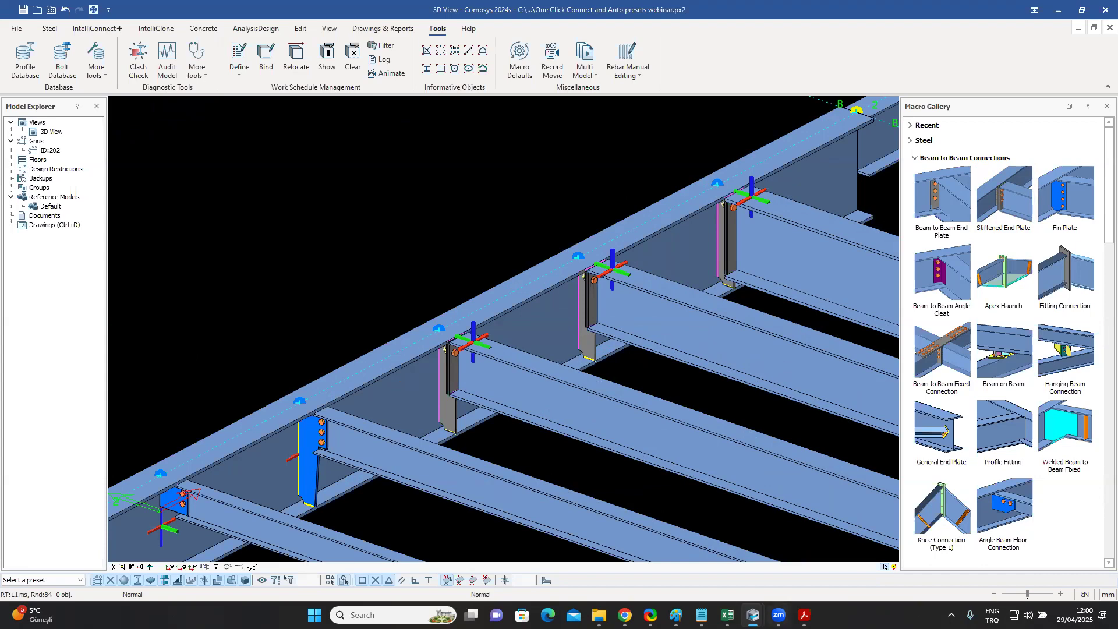
Switch to the UNIT 146 MILL DETAIL model and examine the beam-to-beam connections throughout its braced floor framing.
mouse_move(752, 614)
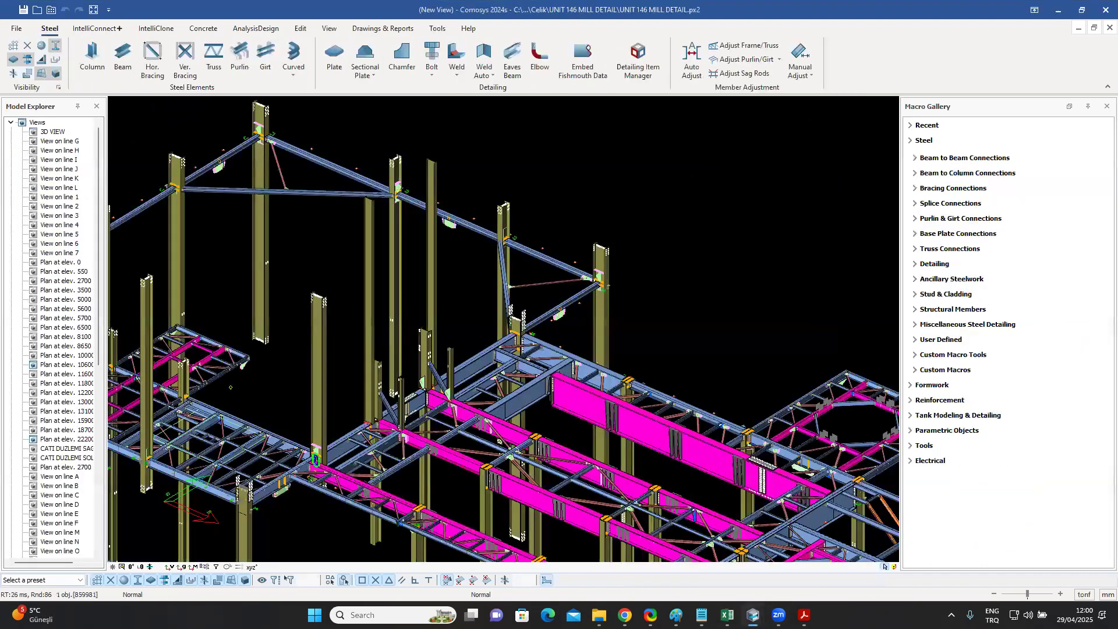
scroll(369, 298, down, 5)
scroll(466, 301, up, 3)
scroll(465, 301, up, 6)
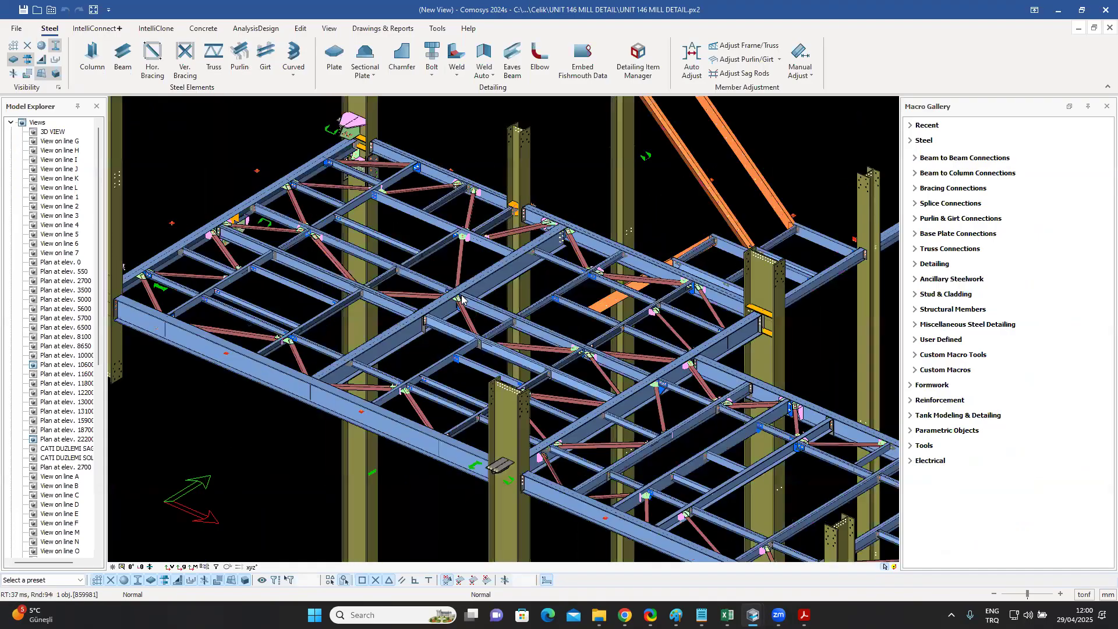
middle_drag(589, 187, 596, 192)
scroll(373, 204, up, 3)
middle_drag(373, 204, 534, 256)
scroll(666, 269, up, 2)
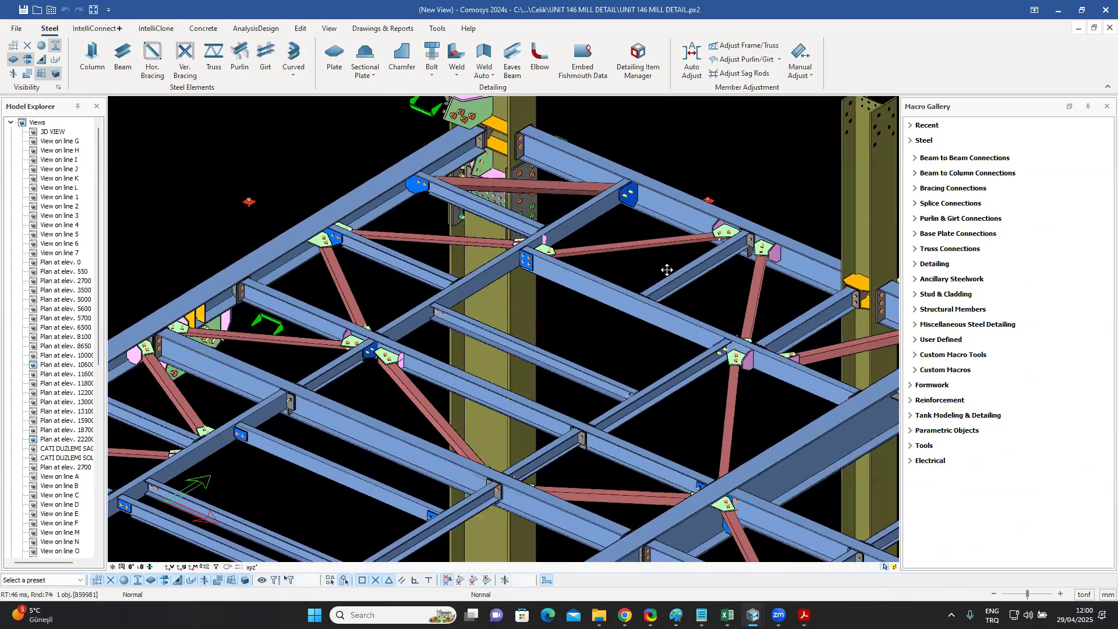
scroll(668, 264, up, 2)
middle_drag(669, 272, 594, 291)
scroll(593, 292, down, 3)
middle_drag(400, 307, 482, 237)
middle_drag(407, 256, 551, 175)
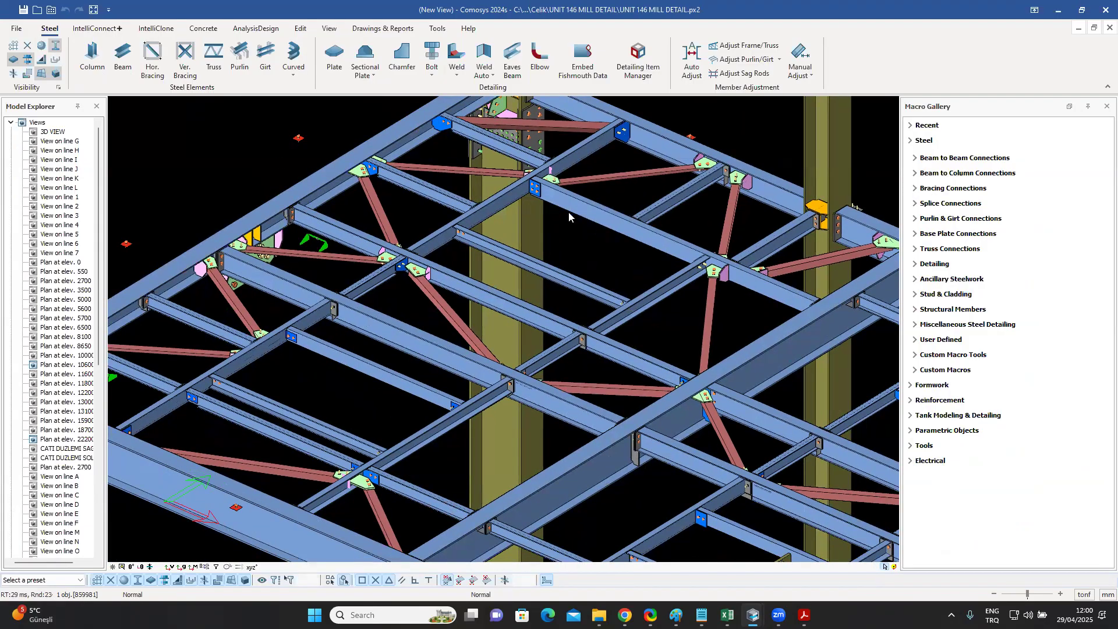
middle_drag(578, 299, 567, 255)
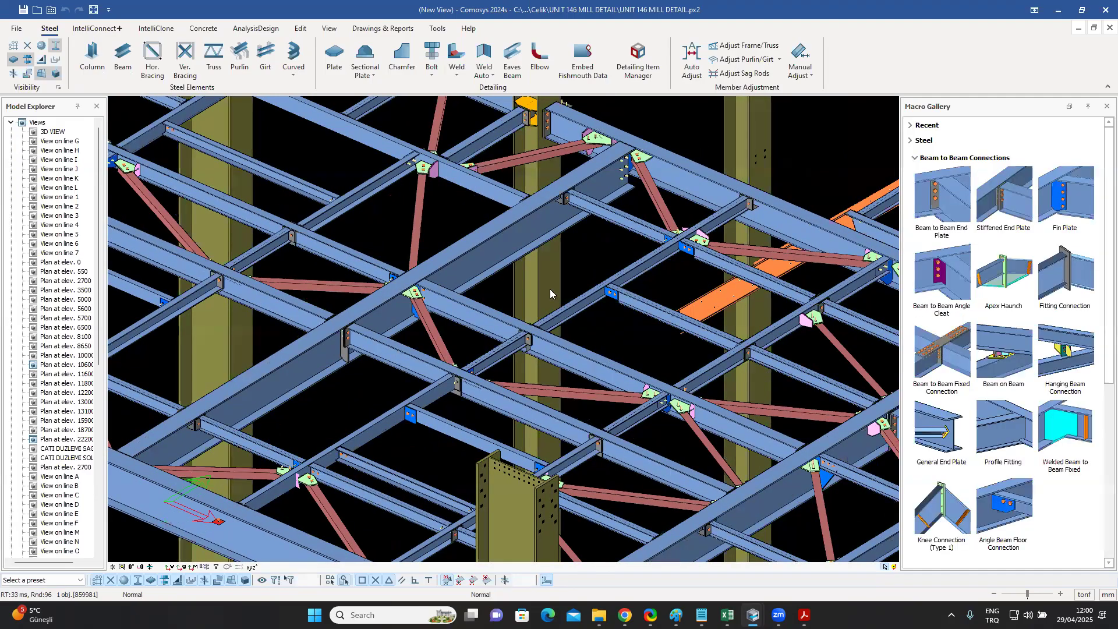
scroll(497, 304, down, 5)
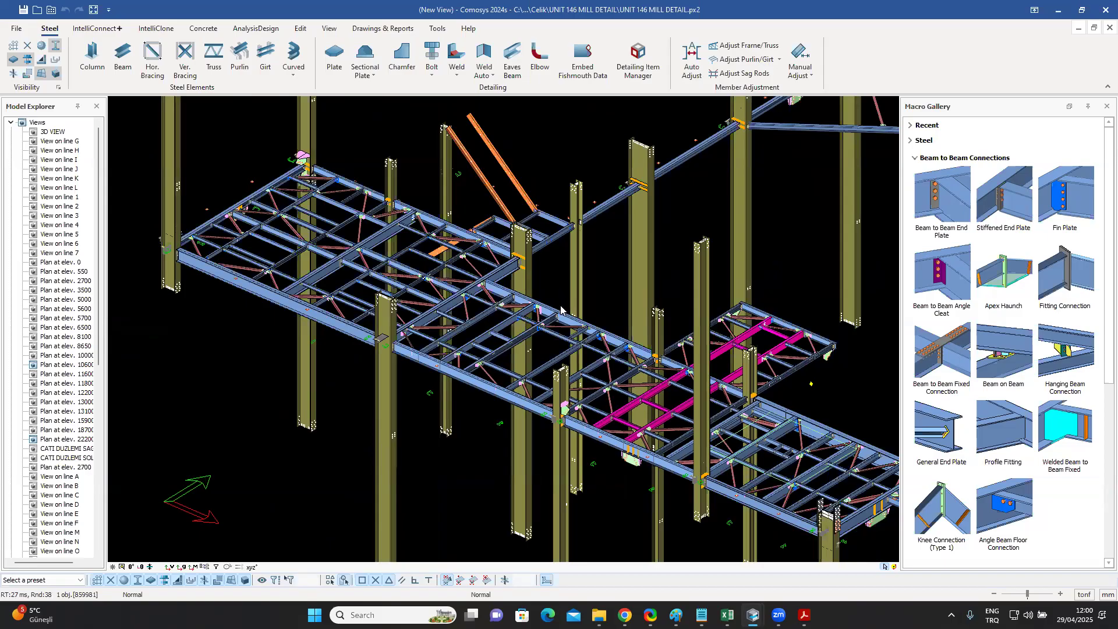
middle_drag(522, 303, 507, 316)
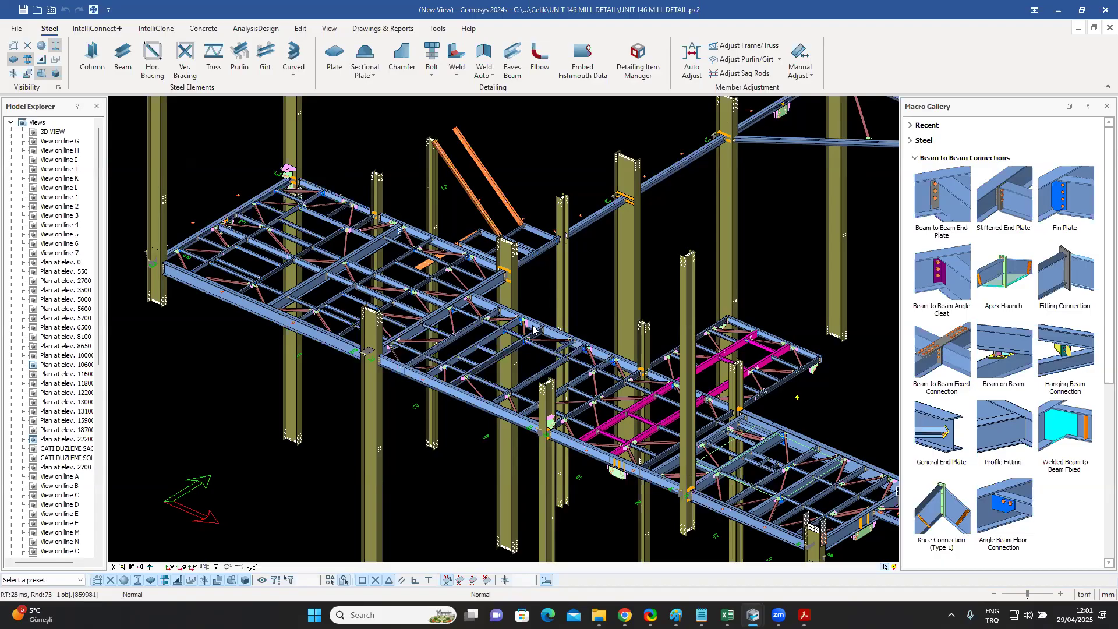
middle_drag(563, 383, 525, 358)
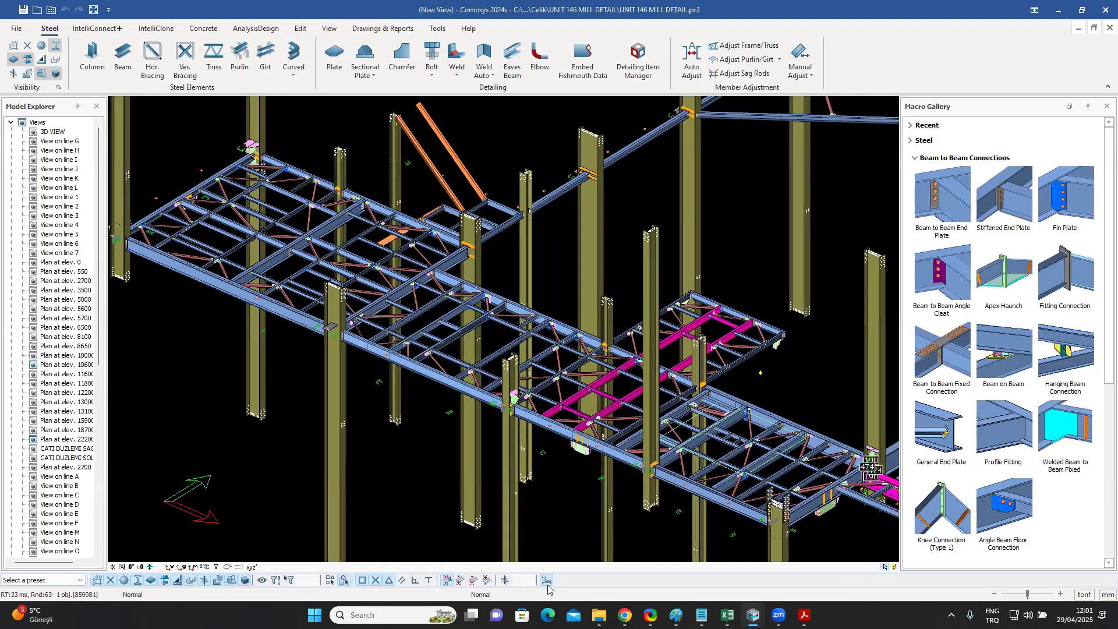